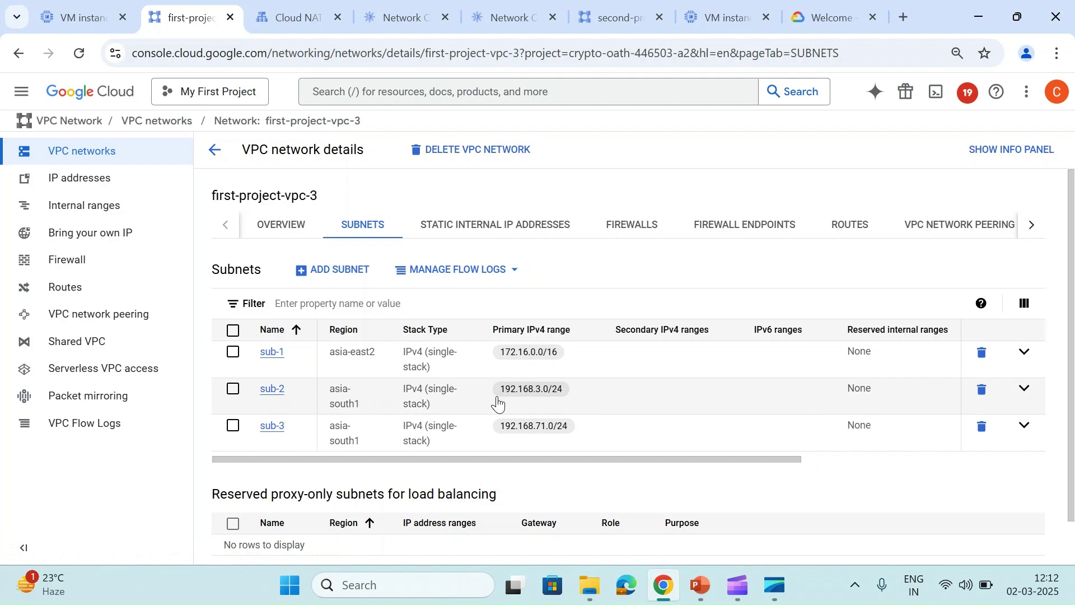
Compare the IPv4 range of sub-2 in first-project-vpc-3 with the subnet ranges of second-project-vpc-2.
{"action": "left_click_drag", "start_coordinate": [498, 403], "coordinate": [574, 411]}
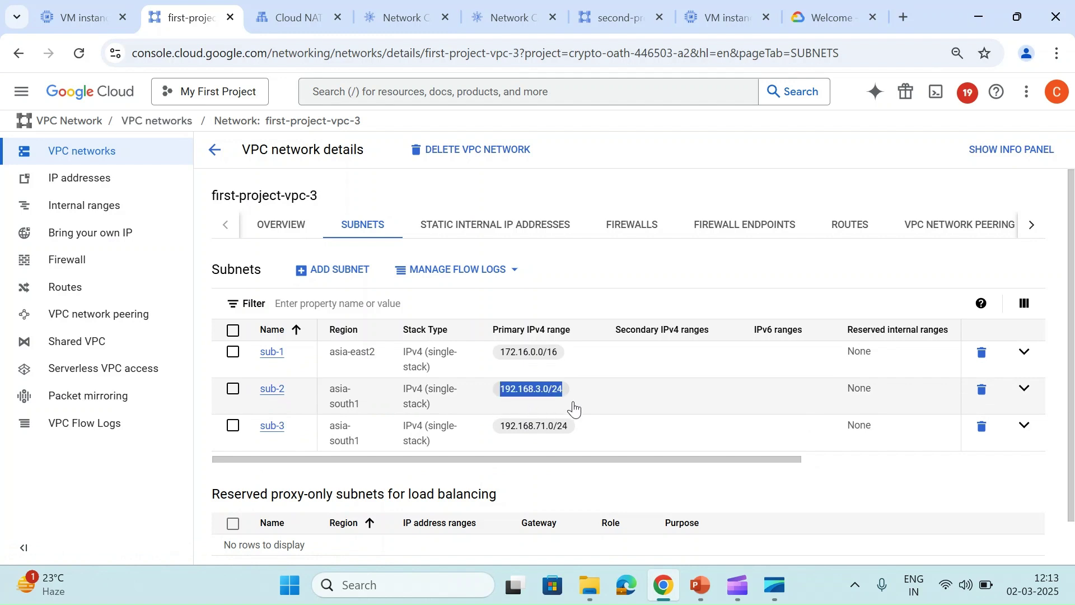
{"action": "left_click", "coordinate": [623, 15]}
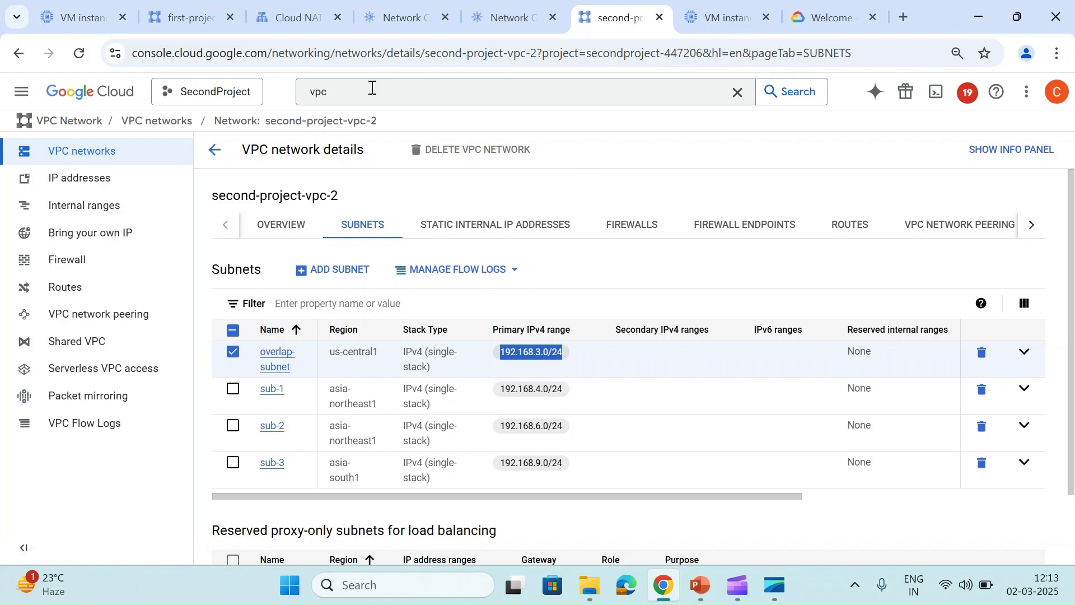
Start a new Network Connectivity Center hub in My First Project named private-hub, keep the mesh topology, and continue to adding spokes.
{"action": "left_click", "coordinate": [399, 6]}
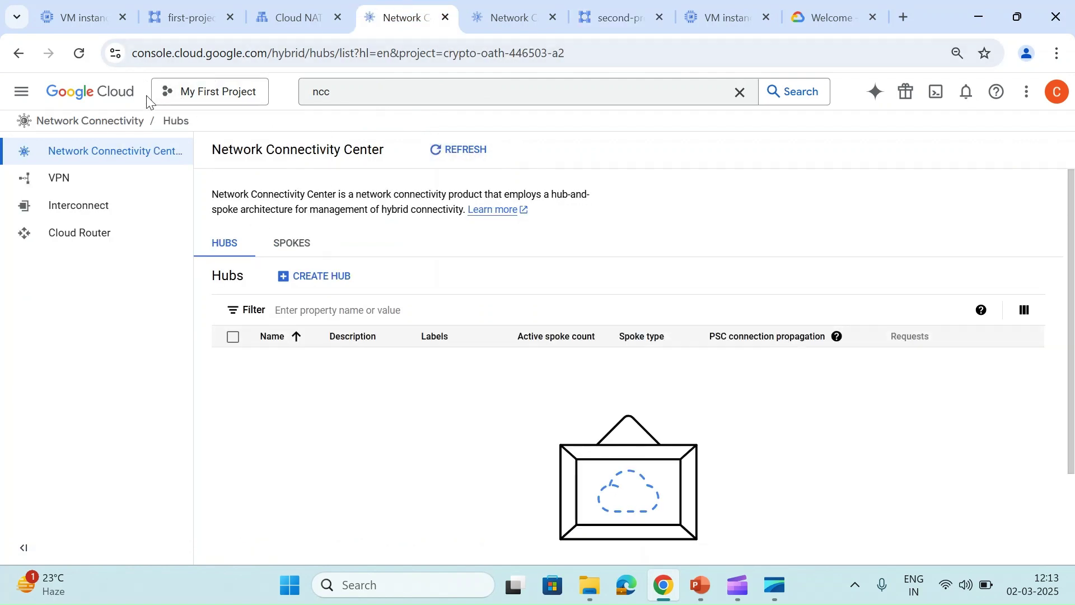
{"action": "left_click", "coordinate": [314, 276]}
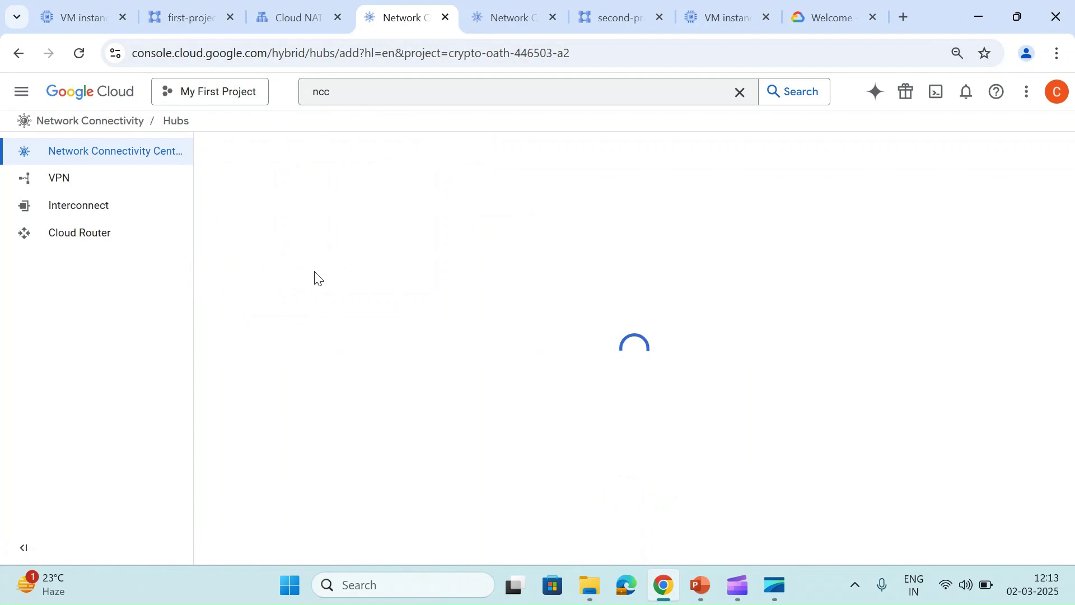
{"action": "left_click", "coordinate": [346, 230]}
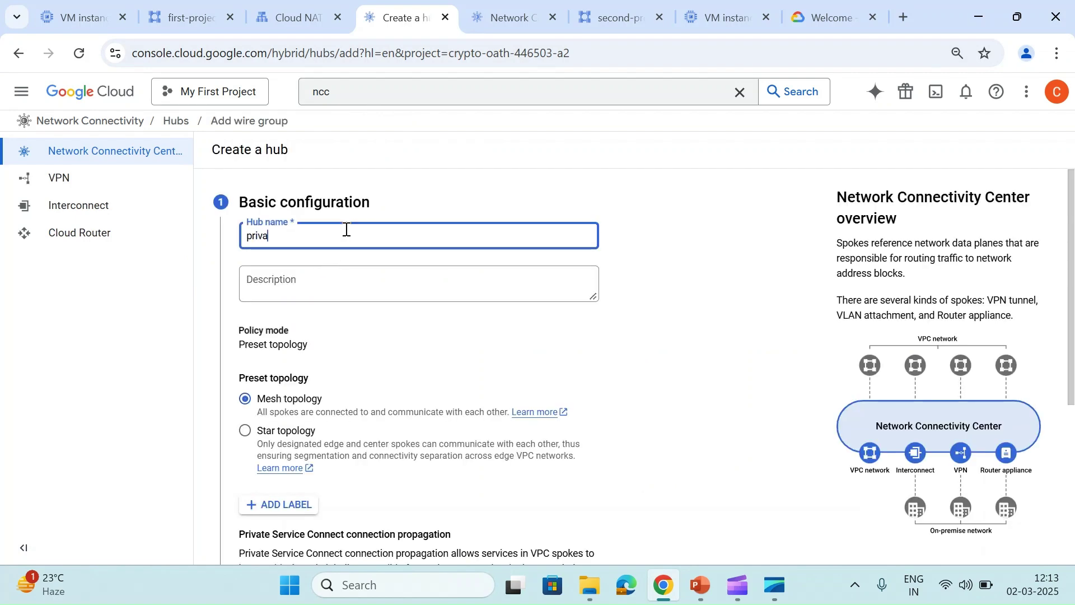
{"action": "type", "text": "private-hub"}
{"action": "scroll", "coordinate": [346, 230], "scroll_direction": "down", "scroll_amount": 2}
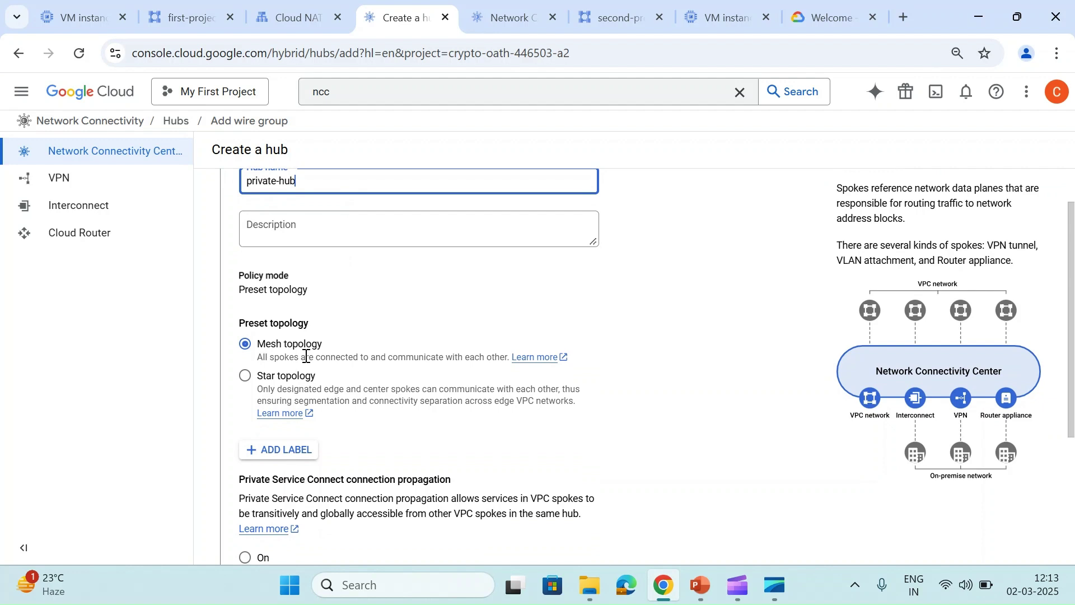
{"action": "scroll", "coordinate": [307, 356], "scroll_direction": "down", "scroll_amount": 1}
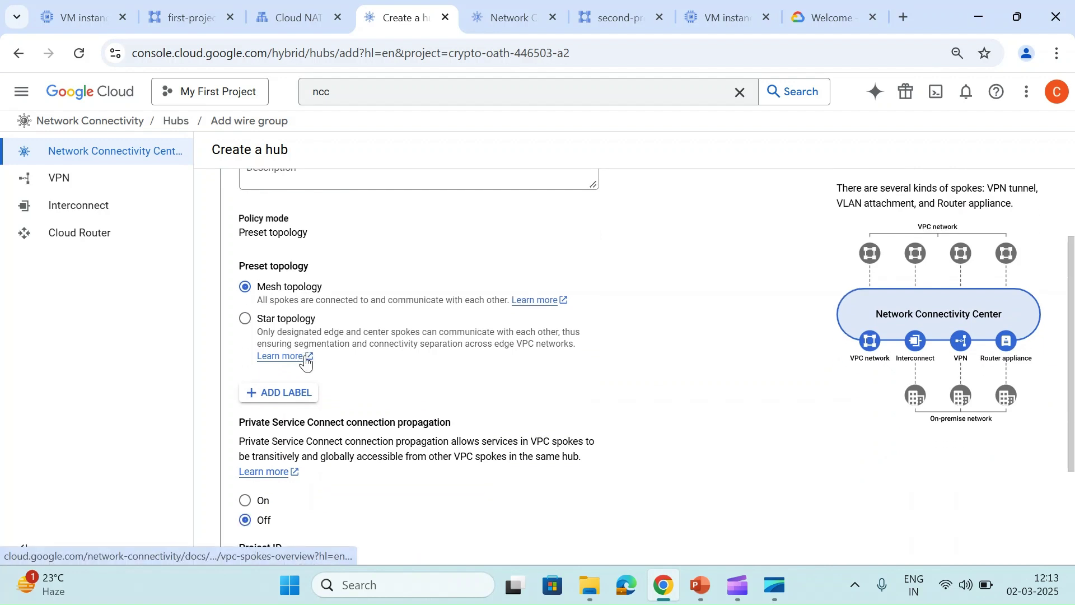
{"action": "scroll", "coordinate": [305, 362], "scroll_direction": "down", "scroll_amount": 3}
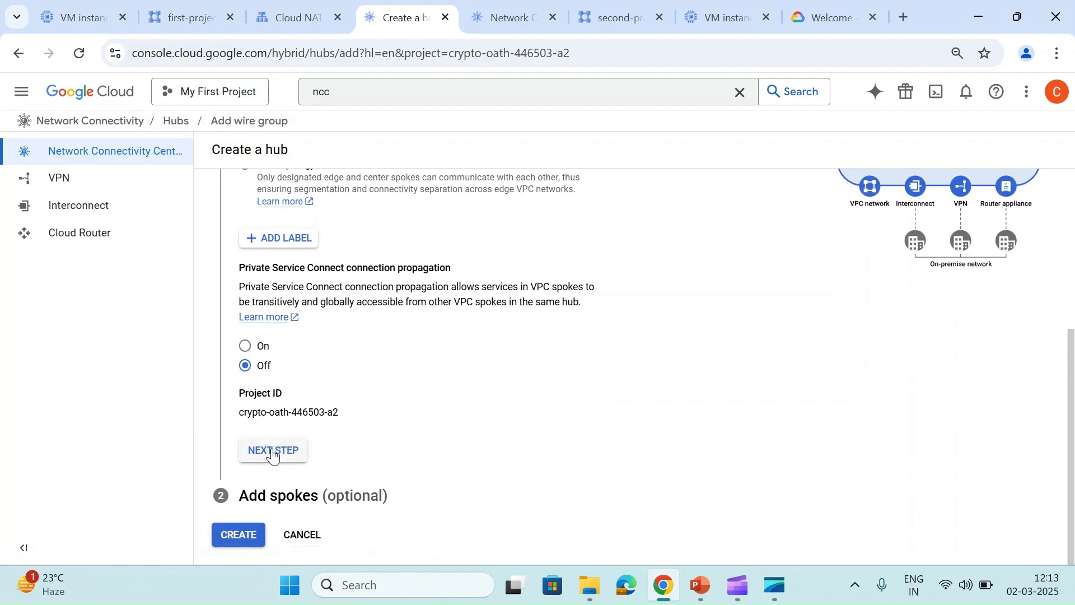
{"action": "left_click", "coordinate": [273, 456]}
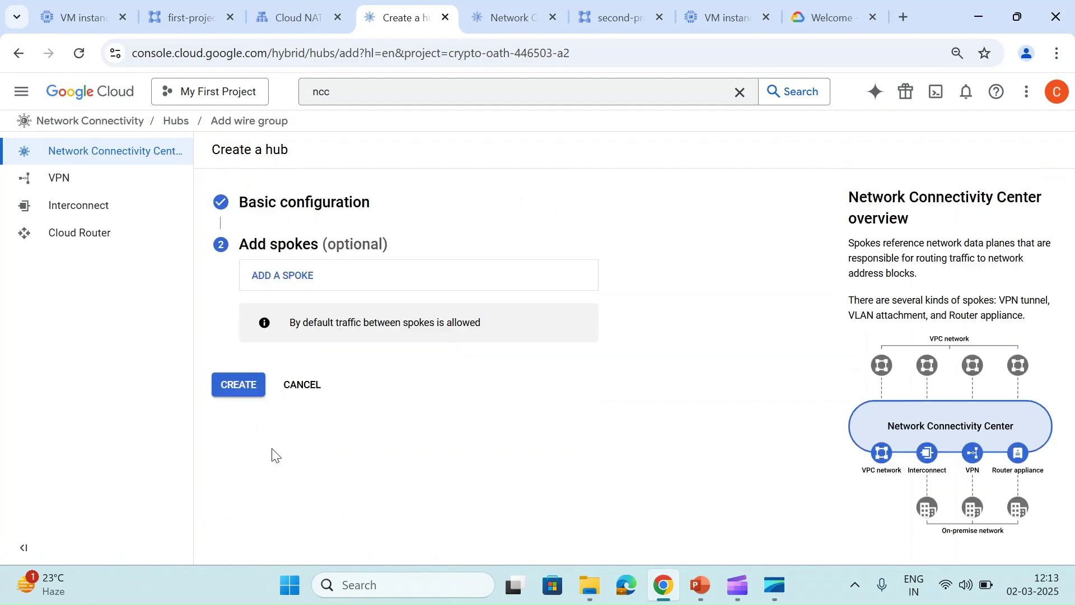
Add a VPC network spoke named first-project-vpc-3 and associate it with the VPC network first-project-vpc-3.
{"action": "left_click", "coordinate": [267, 281]}
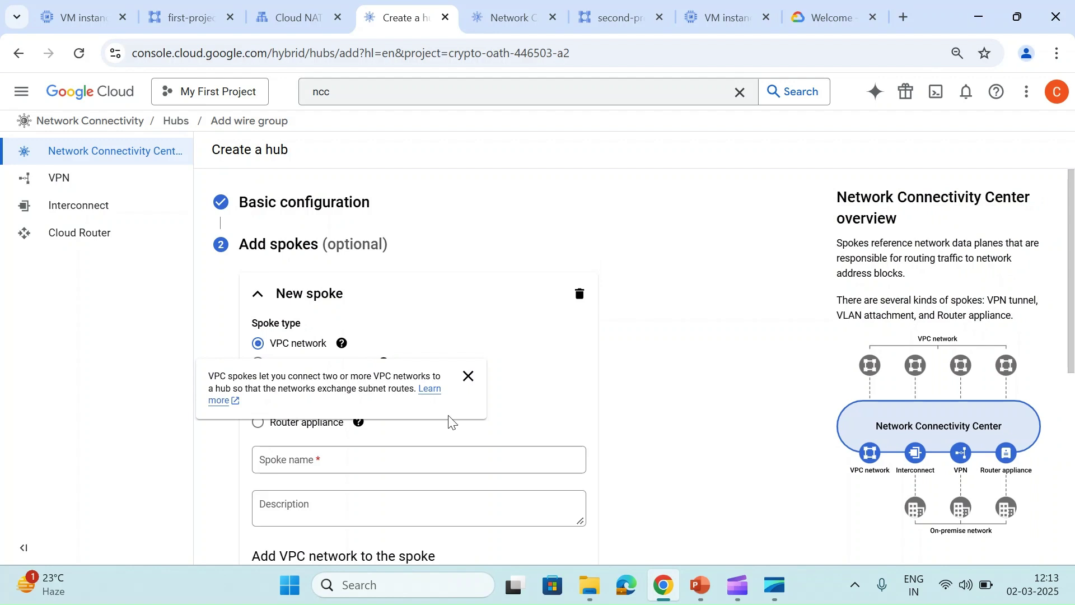
{"action": "scroll", "coordinate": [586, 352], "scroll_direction": "down", "scroll_amount": 1}
{"action": "left_click", "coordinate": [211, 3]}
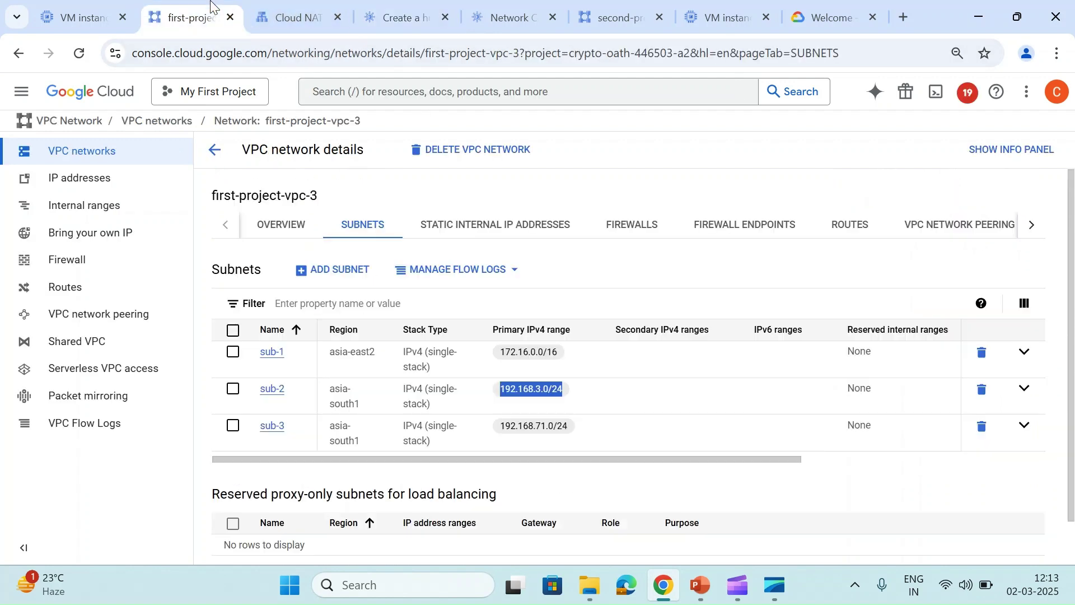
{"action": "triple_click", "coordinate": [251, 194]}
{"action": "key", "text": "ctrl+c"}
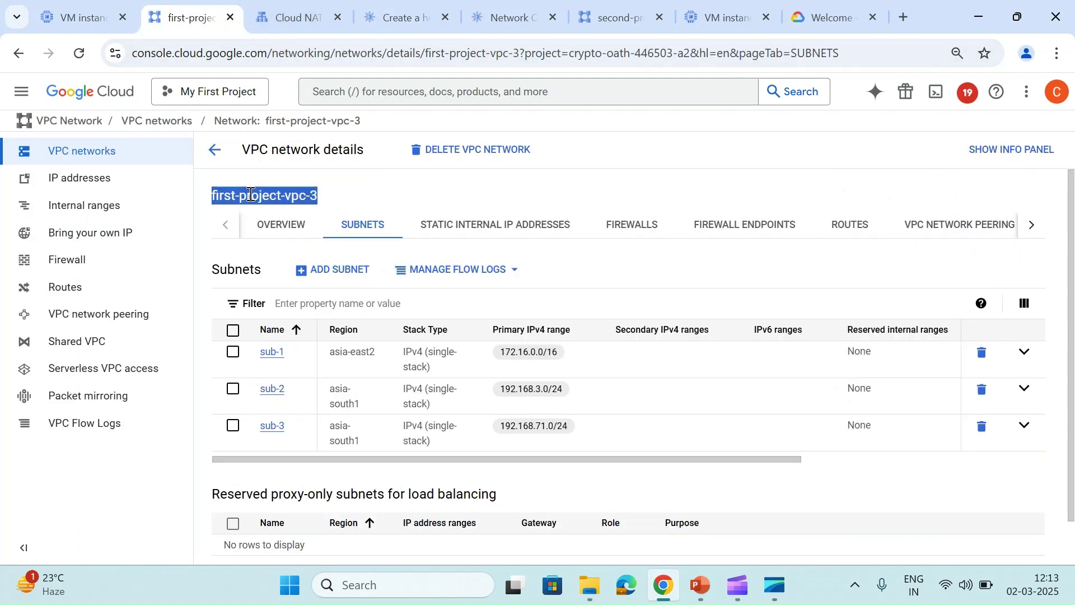
{"action": "left_click", "coordinate": [398, 17]}
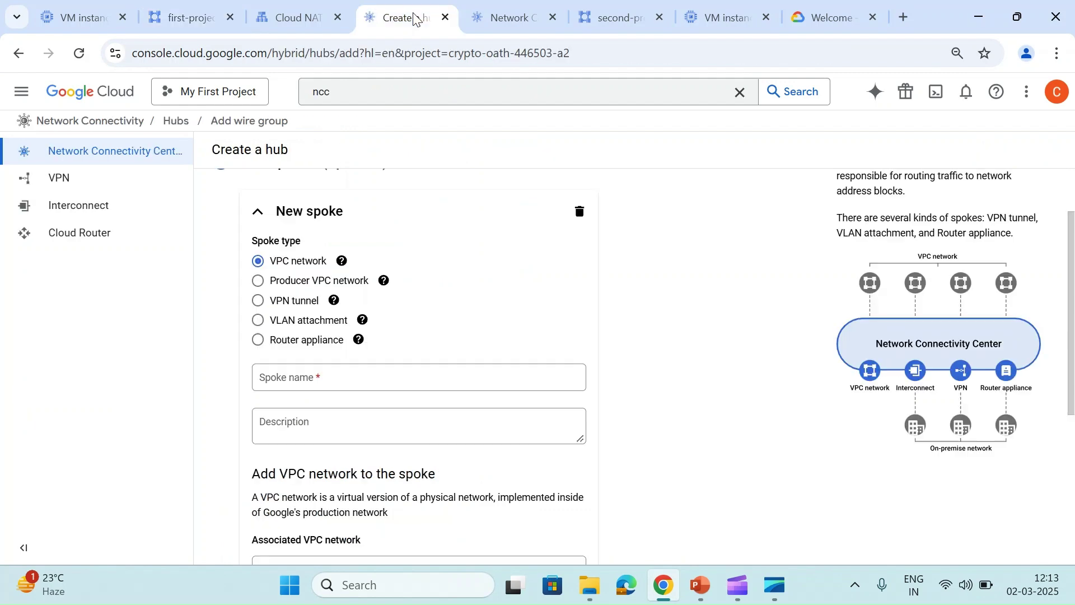
{"action": "left_click", "coordinate": [522, 388]}
{"action": "key", "text": "ctrl+v"}
{"action": "scroll", "coordinate": [522, 388], "scroll_direction": "down", "scroll_amount": 3}
{"action": "left_click", "coordinate": [404, 387]}
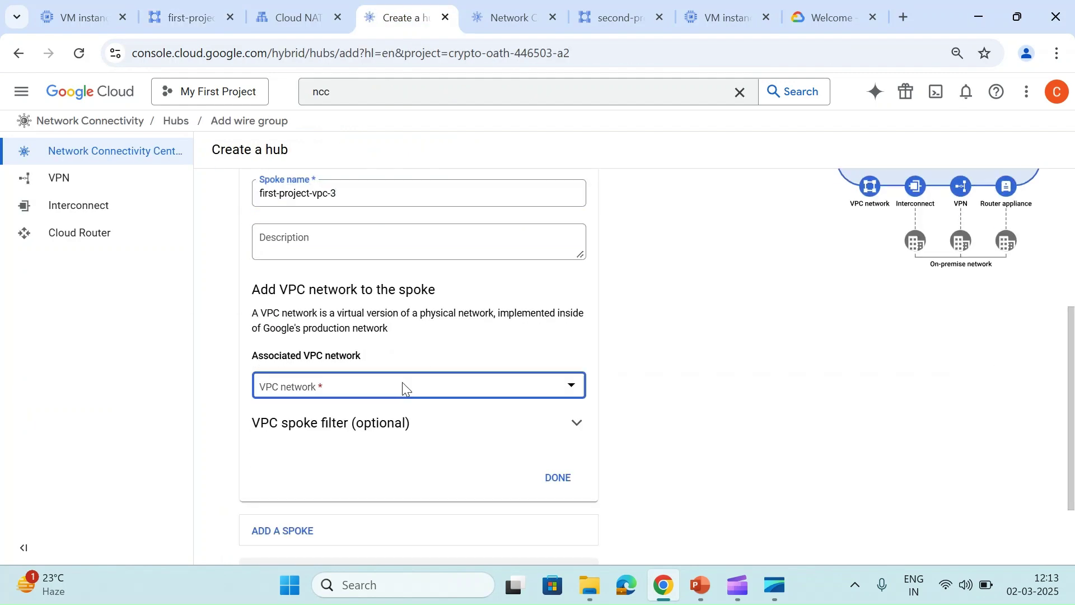
{"action": "left_click", "coordinate": [287, 495]}
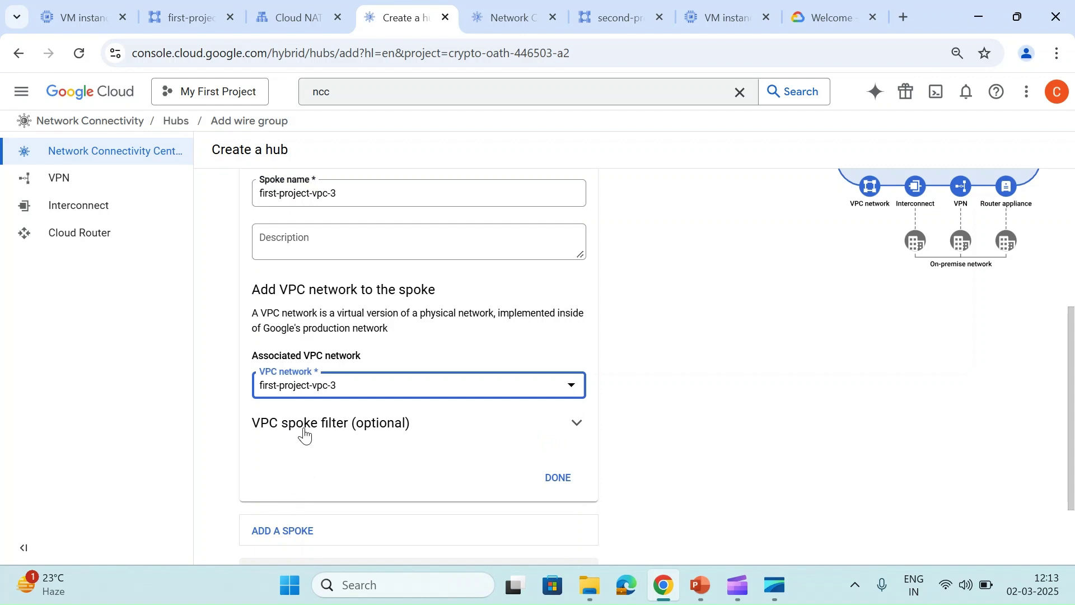
Examine the spoke's VPC filter options, enabling the exclusion of exported subnet ranges and disabling it again.
{"action": "left_click", "coordinate": [304, 434]}
{"action": "scroll", "coordinate": [304, 434], "scroll_direction": "down", "scroll_amount": 5}
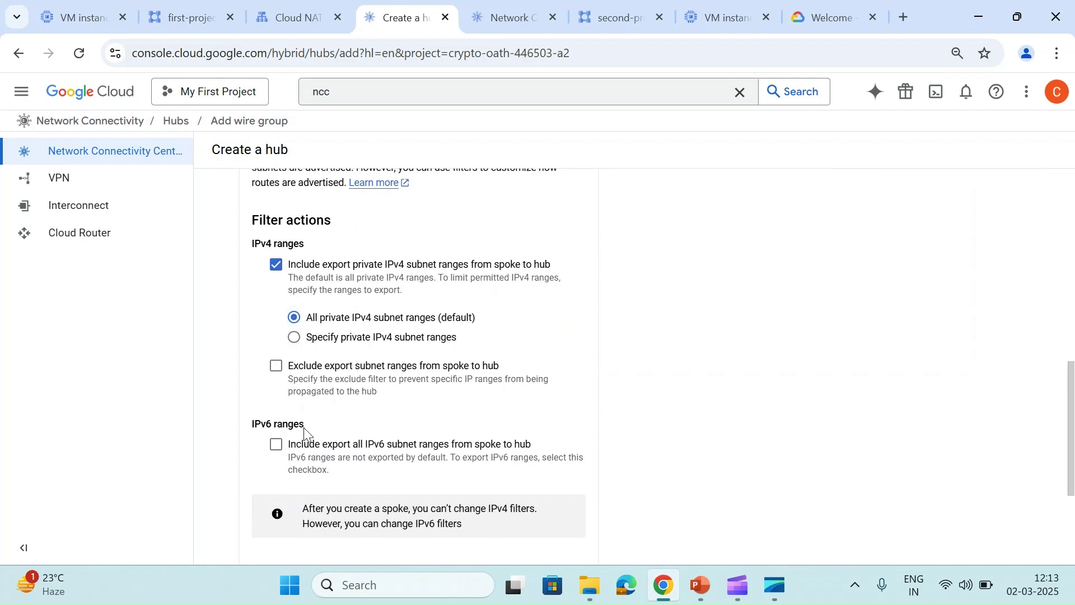
{"action": "left_click", "coordinate": [277, 366]}
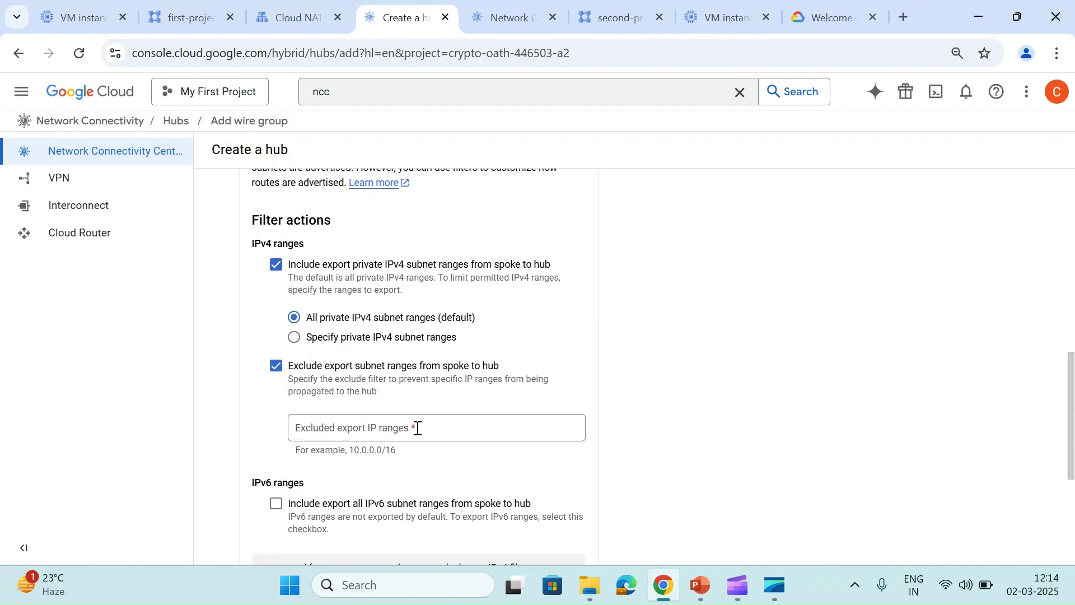
{"action": "left_click", "coordinate": [274, 368]}
Finish the first-project-vpc-3 spoke and create the private-hub hub.
{"action": "scroll", "coordinate": [273, 373], "scroll_direction": "down", "scroll_amount": 3}
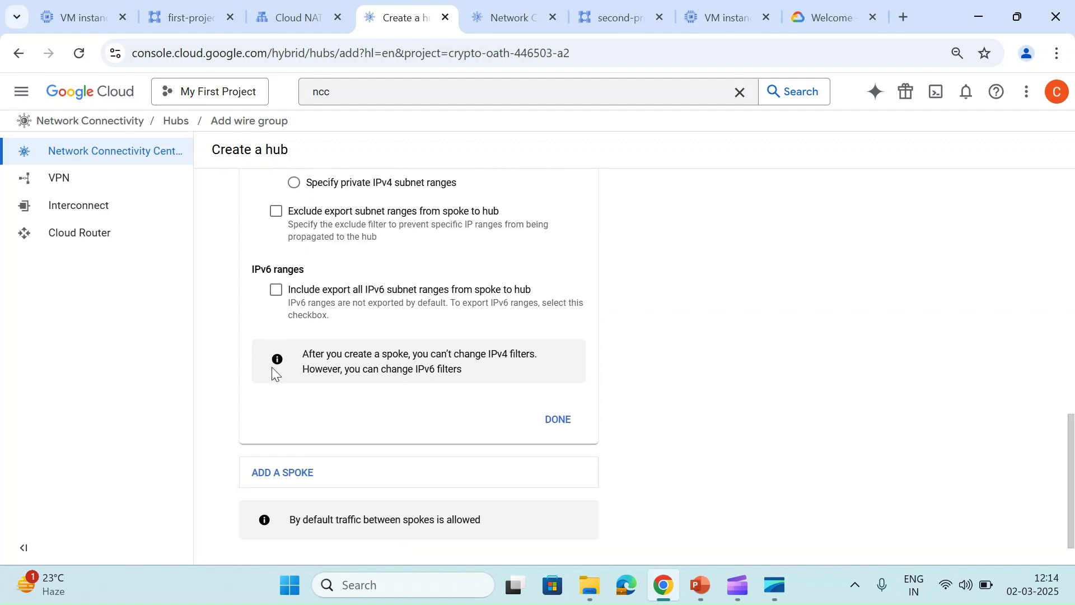
{"action": "left_click", "coordinate": [538, 421]}
{"action": "left_click", "coordinate": [230, 423]}
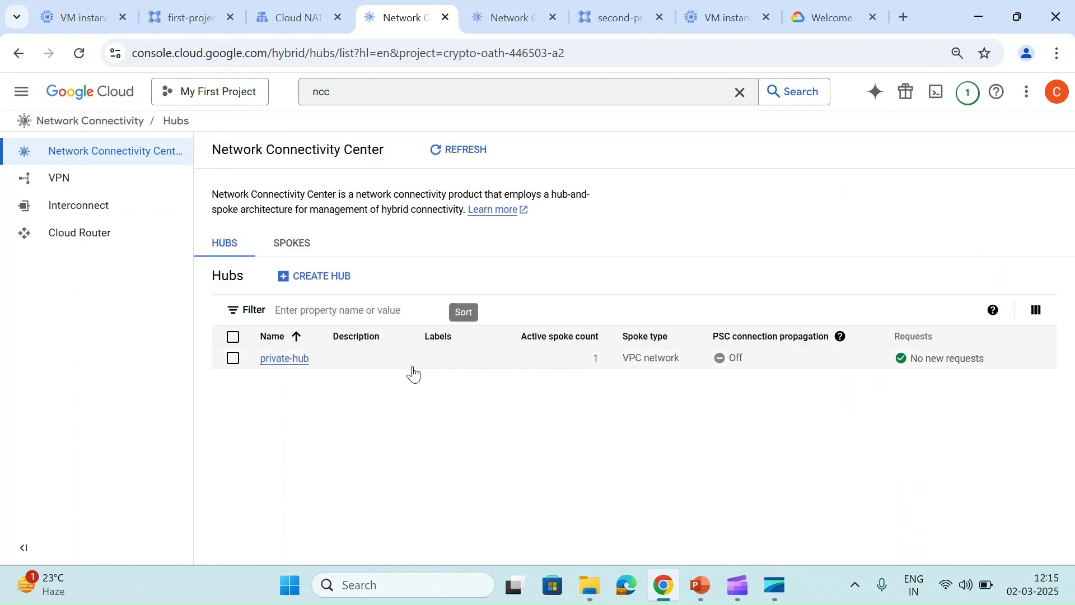
Review the spokes of private-hub and its routes for the region northamerica-south1 (Mexico).
{"action": "left_click", "coordinate": [271, 361]}
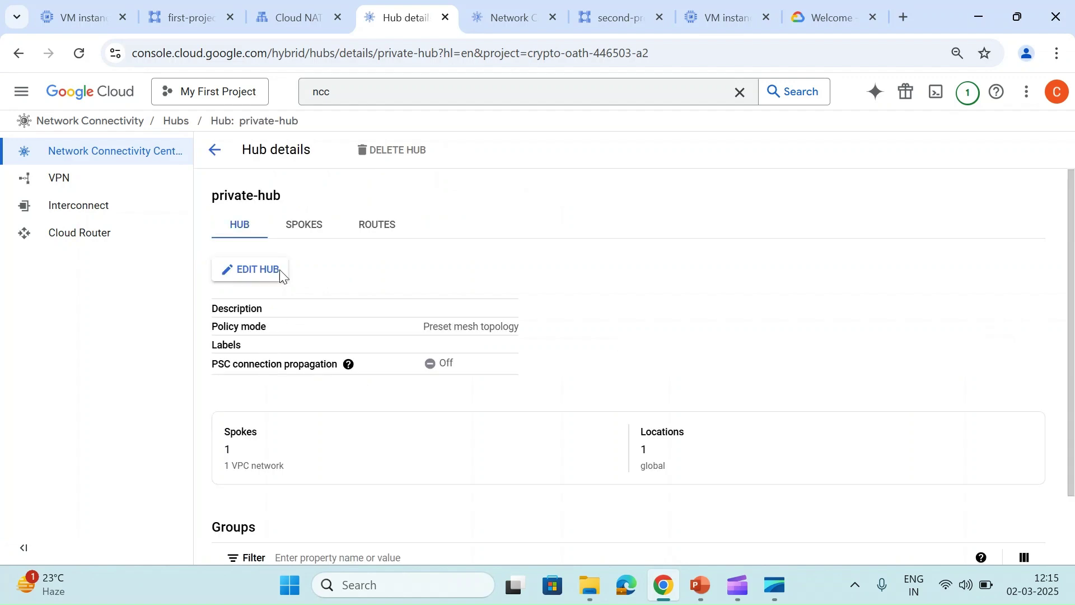
{"action": "left_click", "coordinate": [296, 229]}
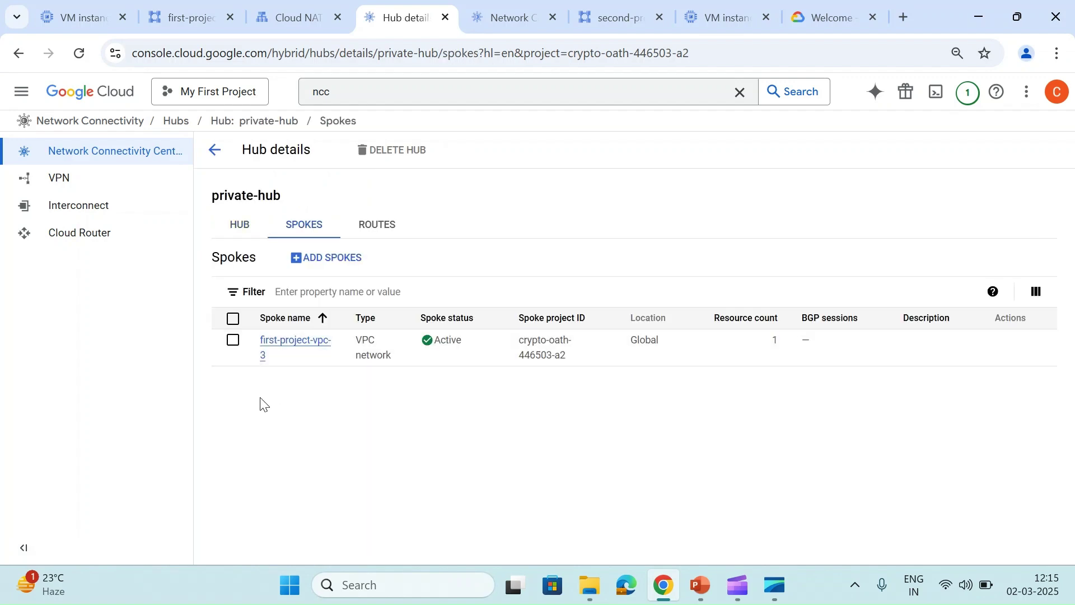
{"action": "left_click", "coordinate": [380, 231]}
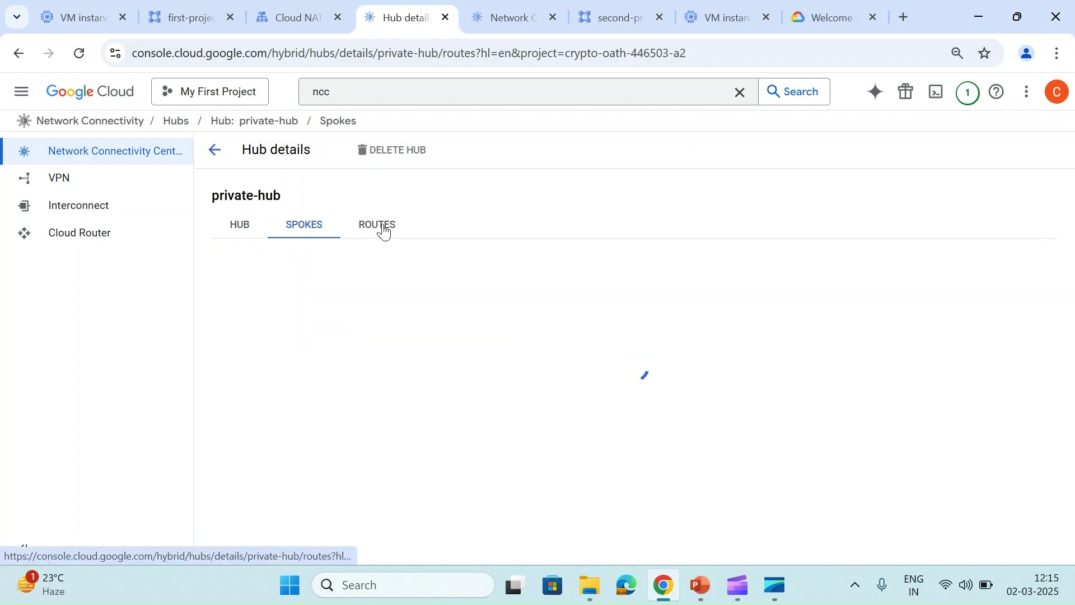
{"action": "left_click", "coordinate": [262, 419]}
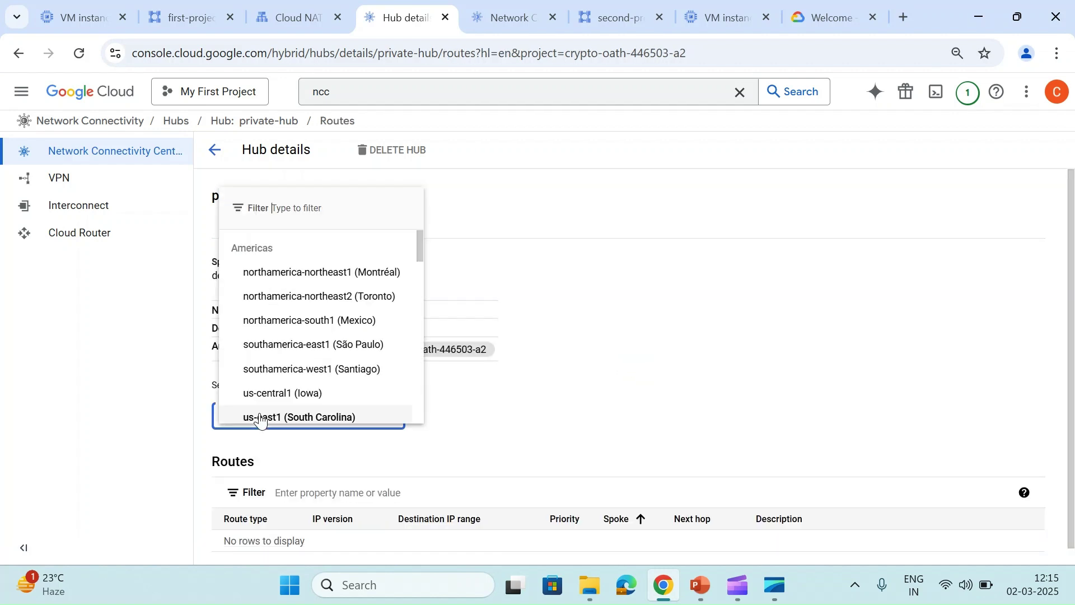
{"action": "left_click", "coordinate": [269, 321]}
{"action": "scroll", "coordinate": [536, 322], "scroll_direction": "down", "scroll_amount": 1}
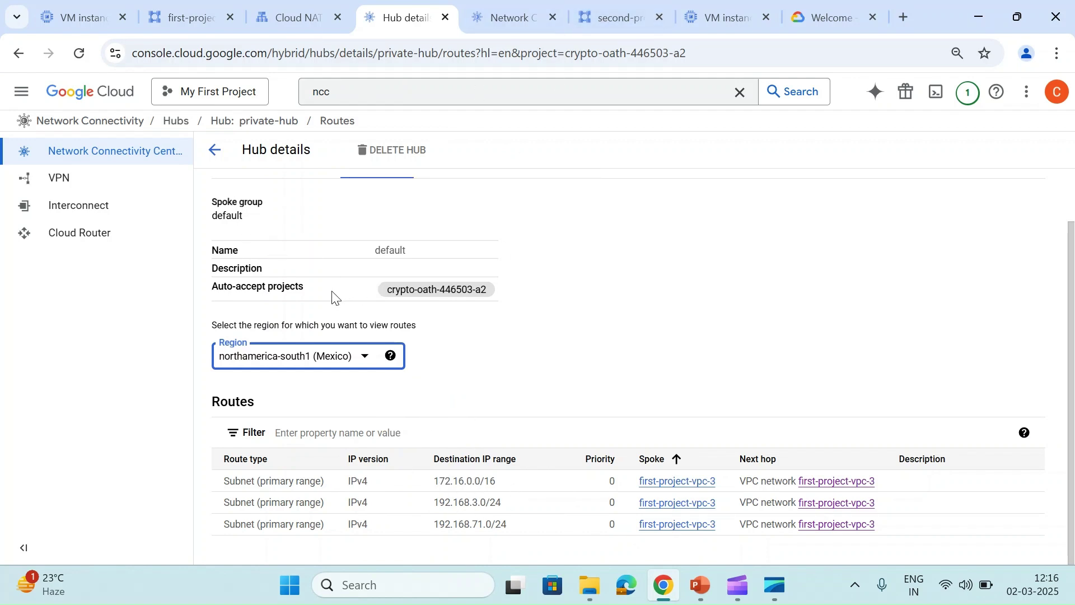
Reopen the private-hub details, then start adding spokes from SecondProject with the hub location set to another project.
{"action": "left_click", "coordinate": [232, 158]}
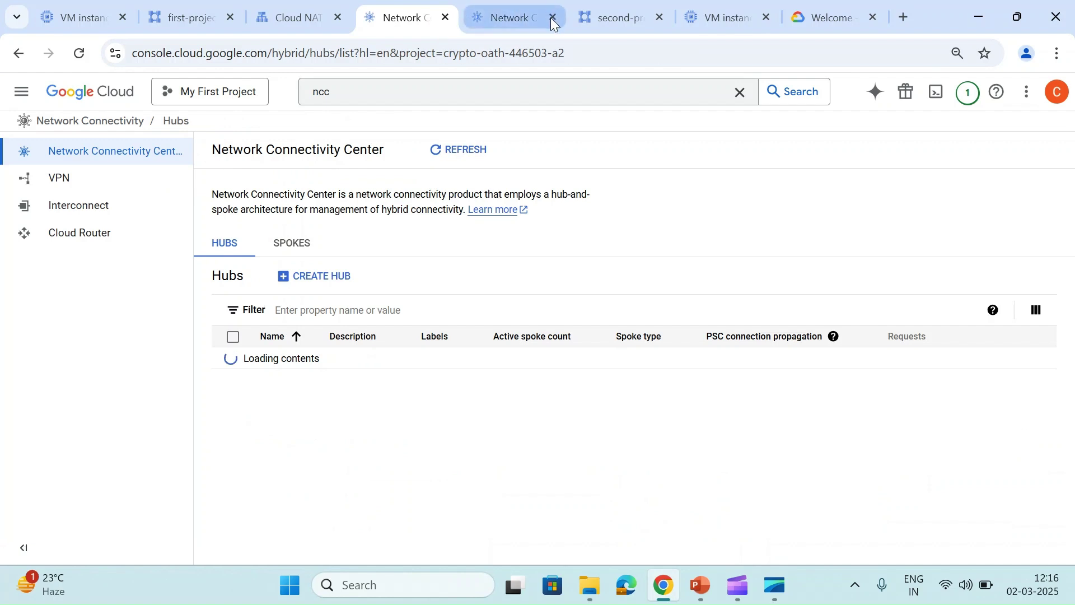
{"action": "left_click", "coordinate": [286, 359]}
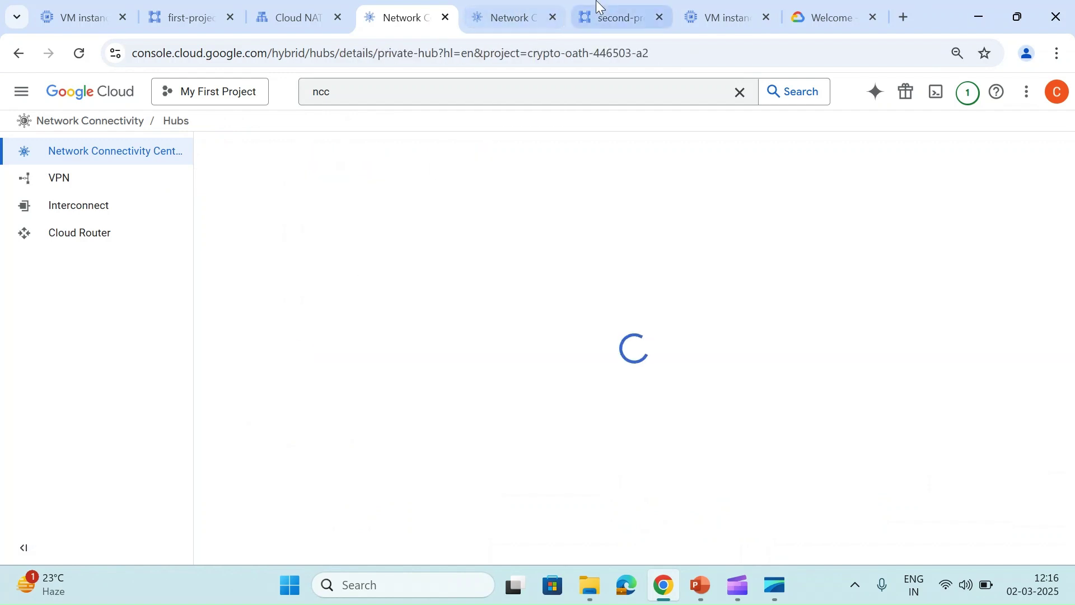
{"action": "left_click", "coordinate": [613, 18]}
{"action": "left_click", "coordinate": [500, 22]}
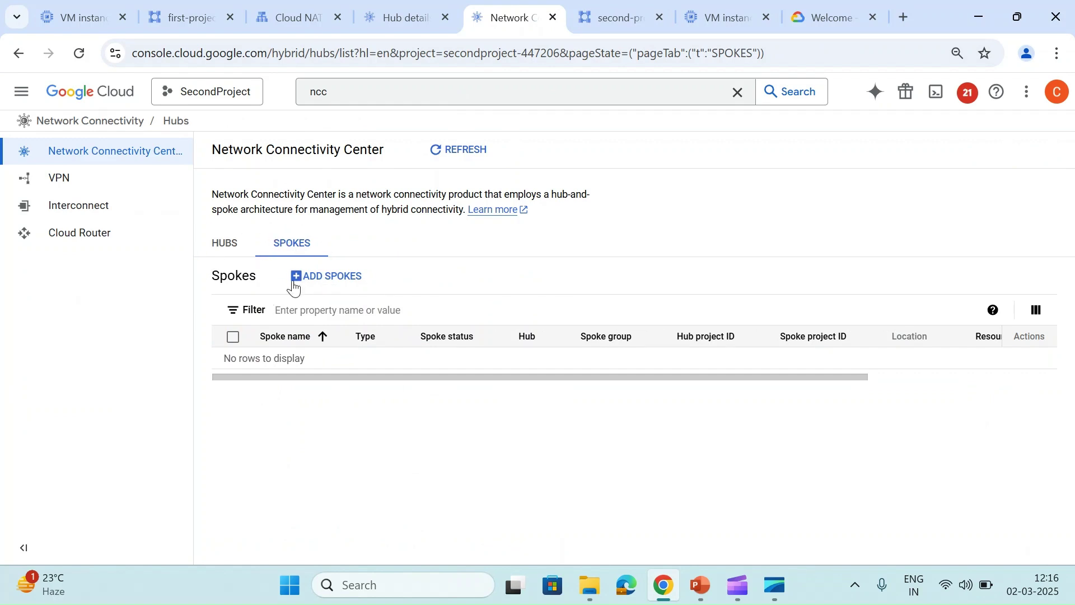
{"action": "left_click", "coordinate": [324, 278]}
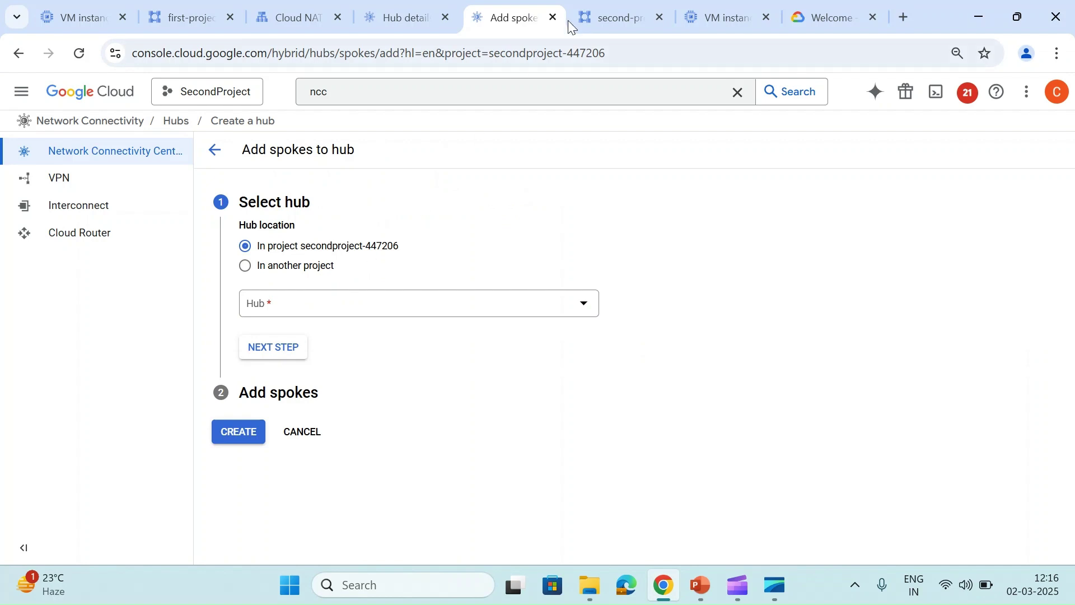
{"action": "left_click", "coordinate": [574, 23]}
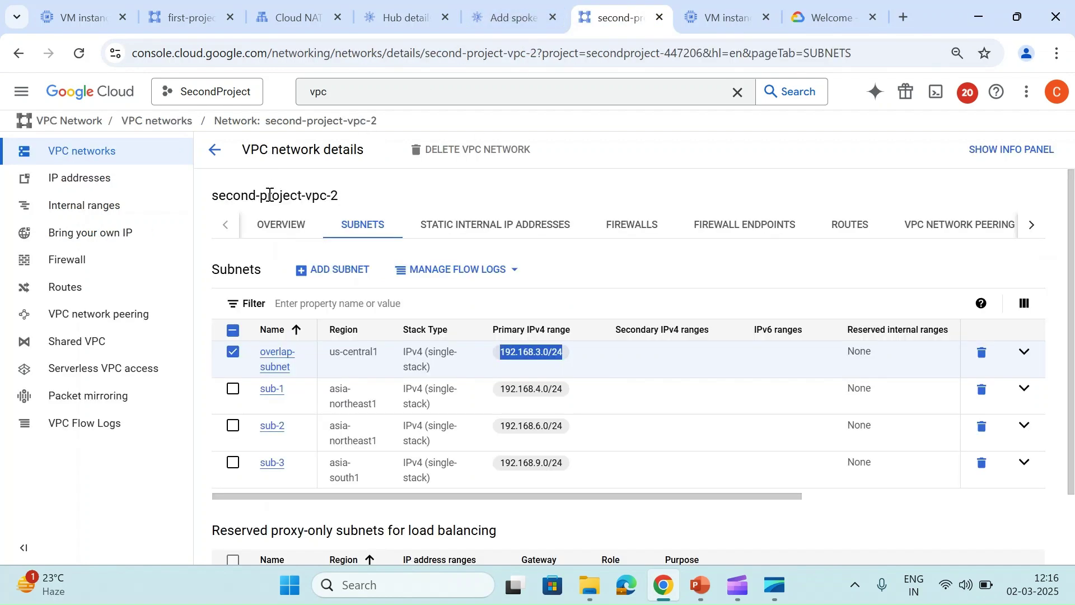
{"action": "key", "text": "ctrl+Page_Up"}
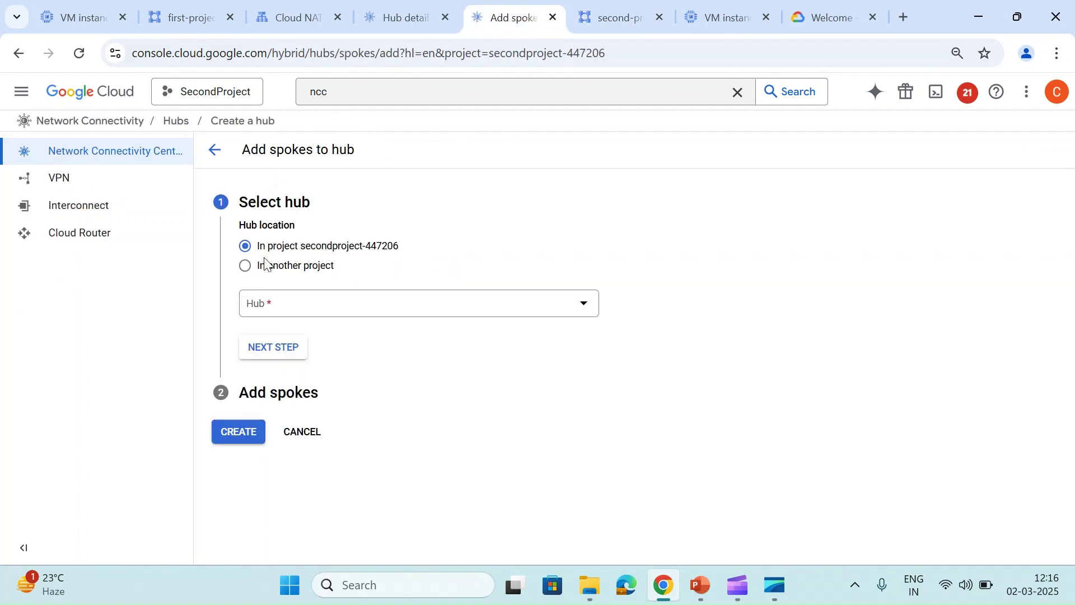
{"action": "left_click", "coordinate": [286, 267]}
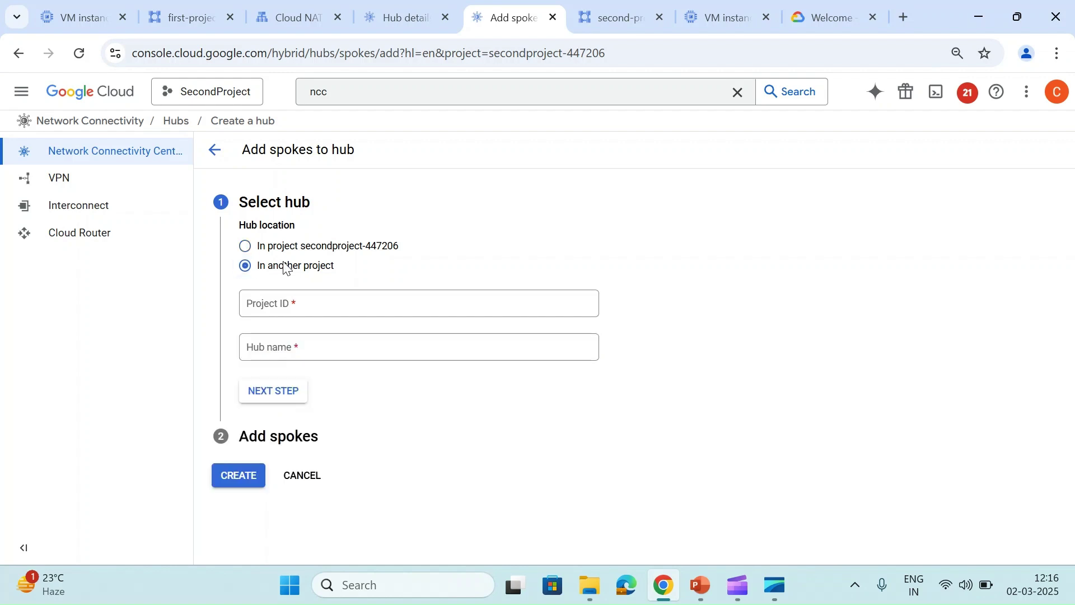
Copy the project ID crypto-oath-446503-a2 from private-hub's default group and enter it as the hub's project ID in SecondProject's add-spokes form.
{"action": "left_click", "coordinate": [402, 7]}
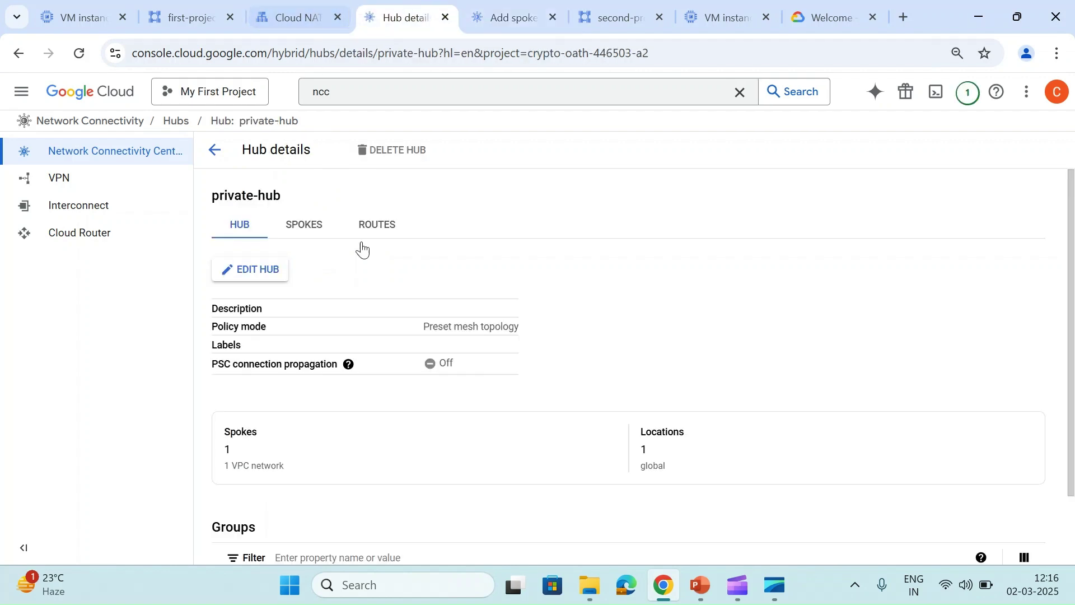
{"action": "scroll", "coordinate": [391, 267], "scroll_direction": "down", "scroll_amount": 2}
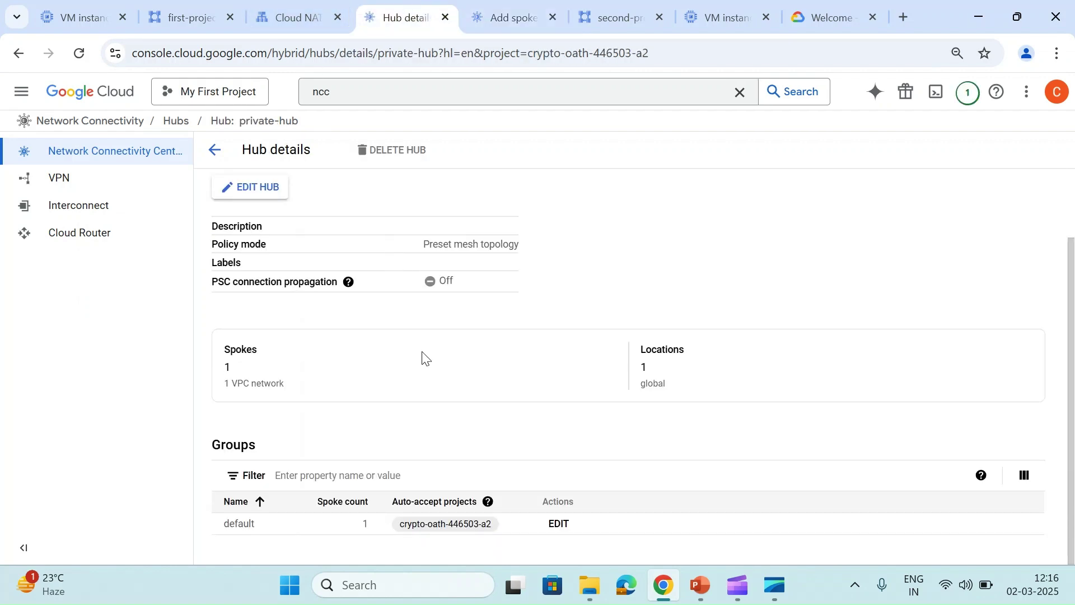
{"action": "triple_click", "coordinate": [423, 523]}
{"action": "key", "text": "ctrl+c"}
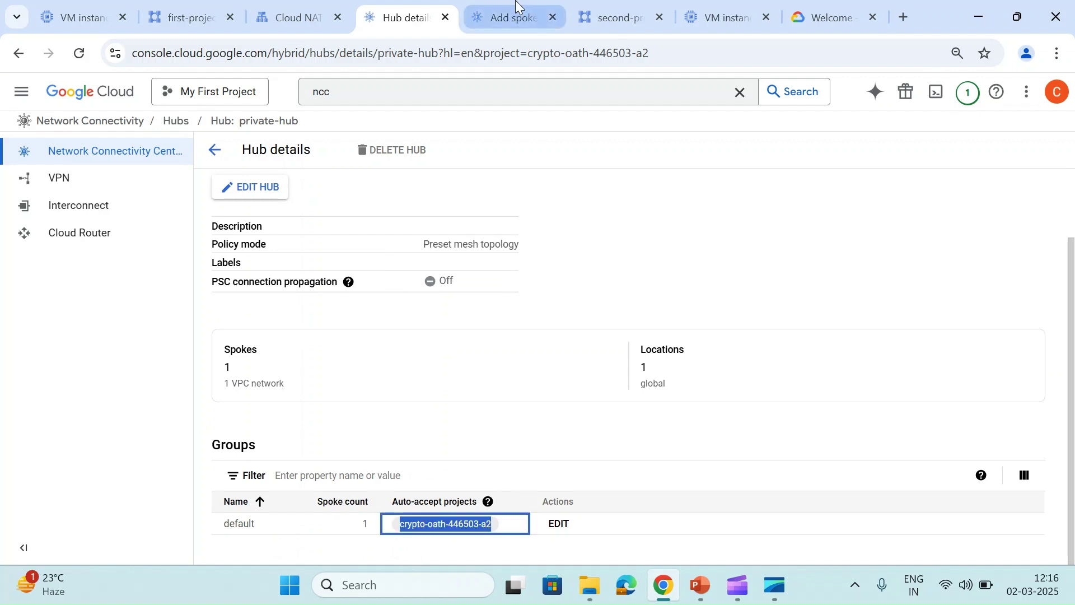
{"action": "left_click", "coordinate": [518, 12]}
{"action": "left_click", "coordinate": [310, 305]}
{"action": "key", "text": "ctrl+v"}
Copy the hub name private-hub from the first project, enter it as the hub name, and continue to adding spokes.
{"action": "left_click", "coordinate": [290, 346]}
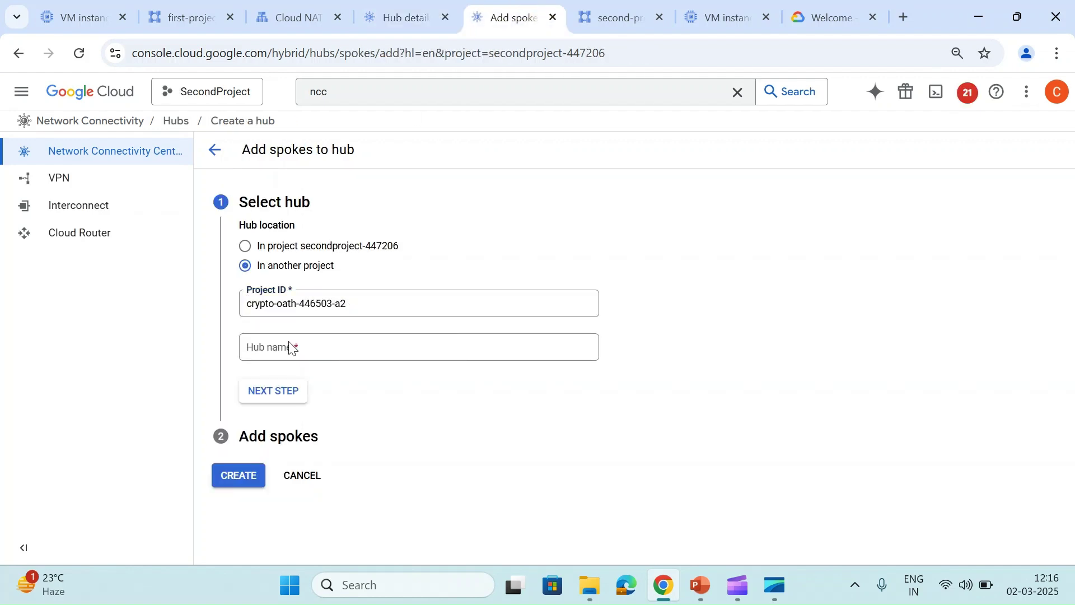
{"action": "left_click", "coordinate": [392, 14]}
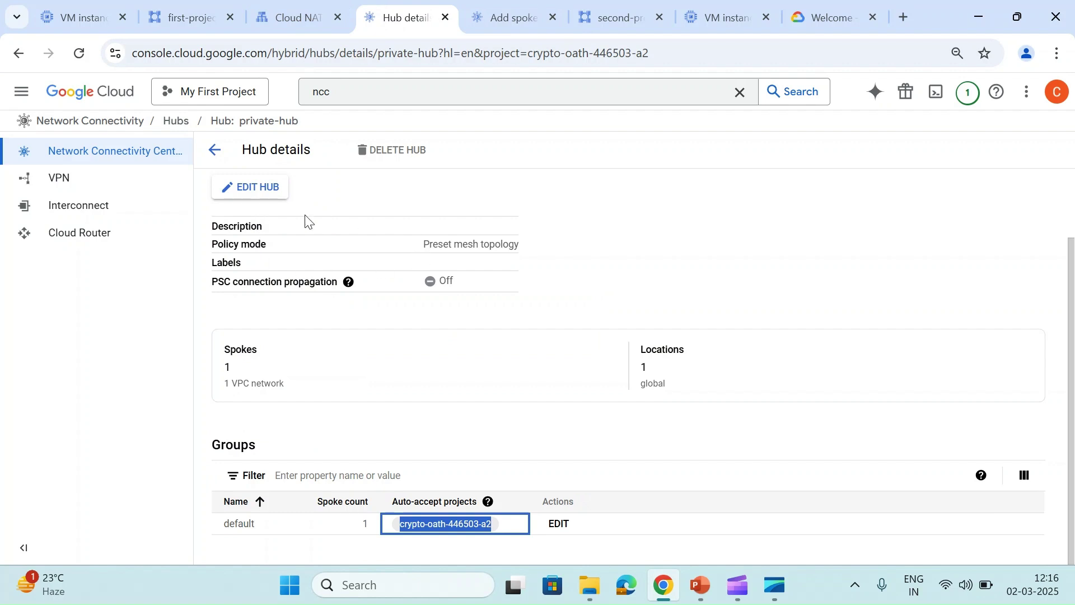
{"action": "left_click", "coordinate": [215, 150]}
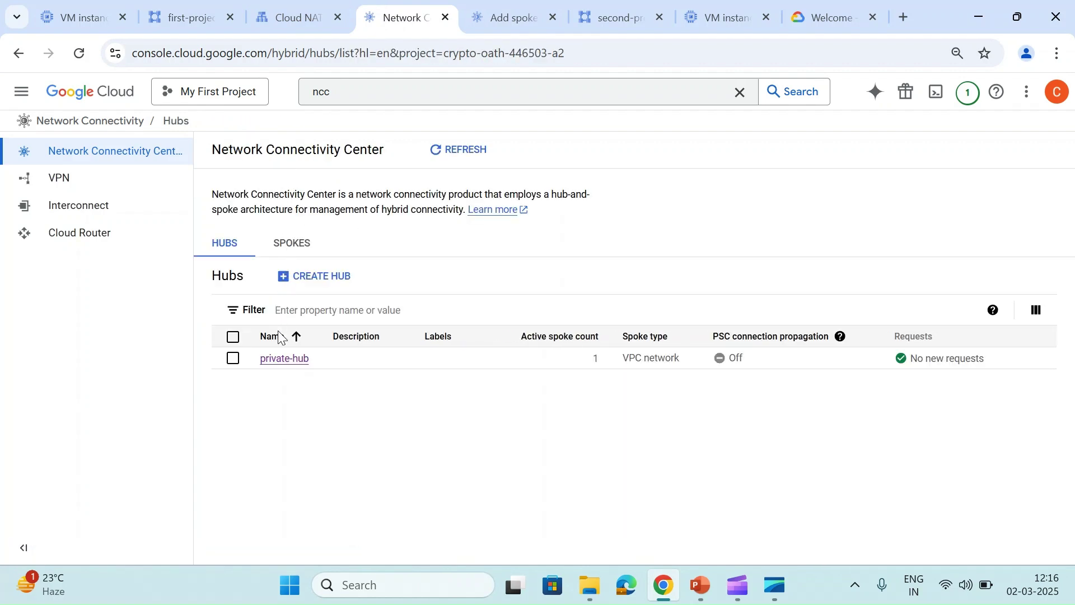
{"action": "left_click_drag", "start_coordinate": [328, 357], "coordinate": [289, 354]}
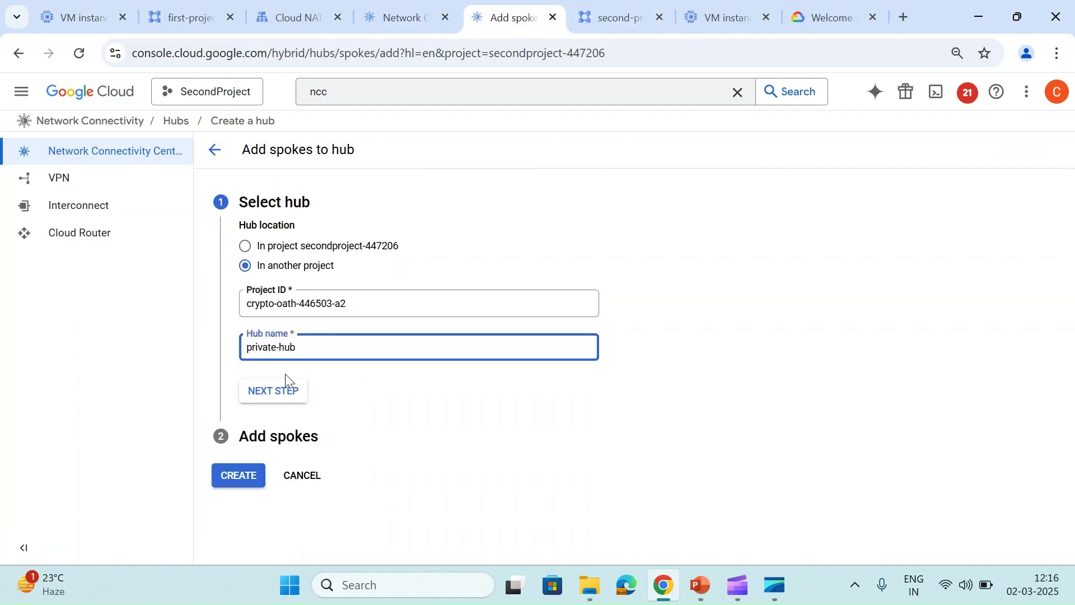
{"action": "left_click", "coordinate": [277, 395]}
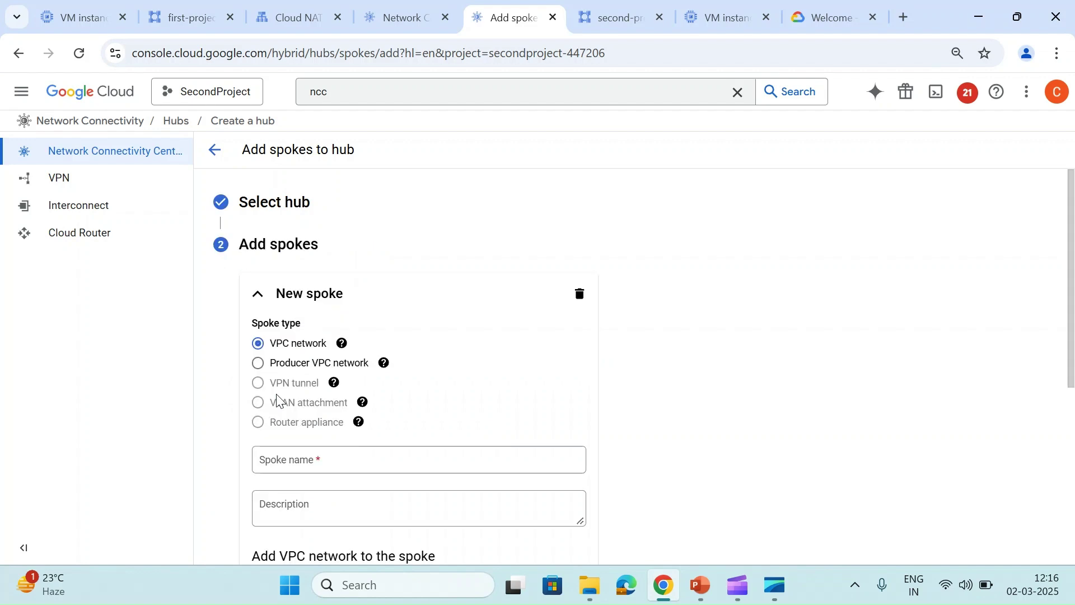
Name the new VPC network spoke second-project-vpc-2, copying the name from the VPC network's details.
{"action": "scroll", "coordinate": [277, 396], "scroll_direction": "down", "scroll_amount": 2}
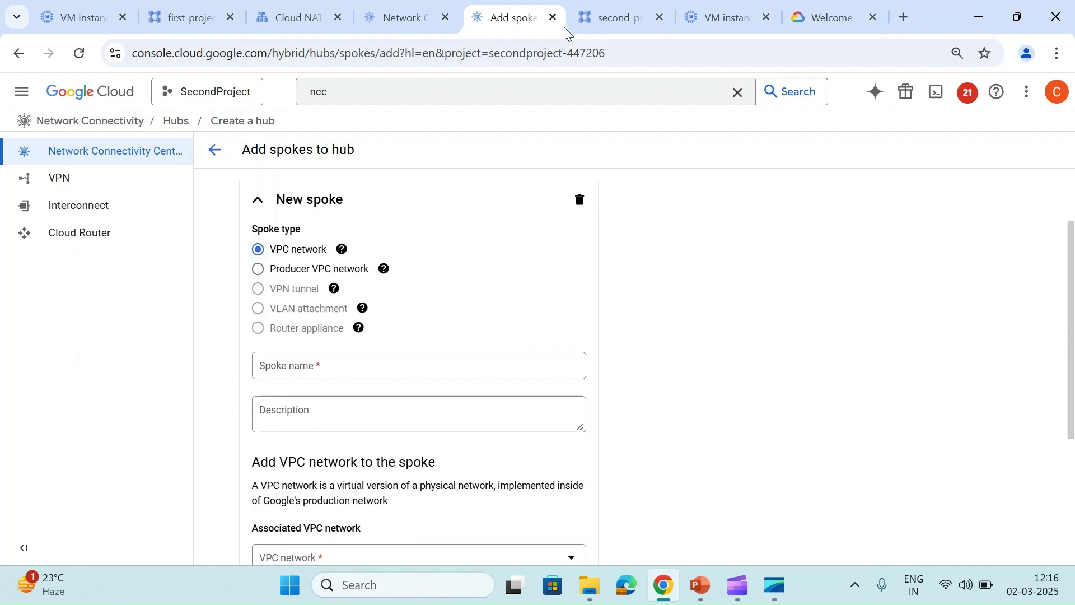
{"action": "left_click", "coordinate": [593, 22]}
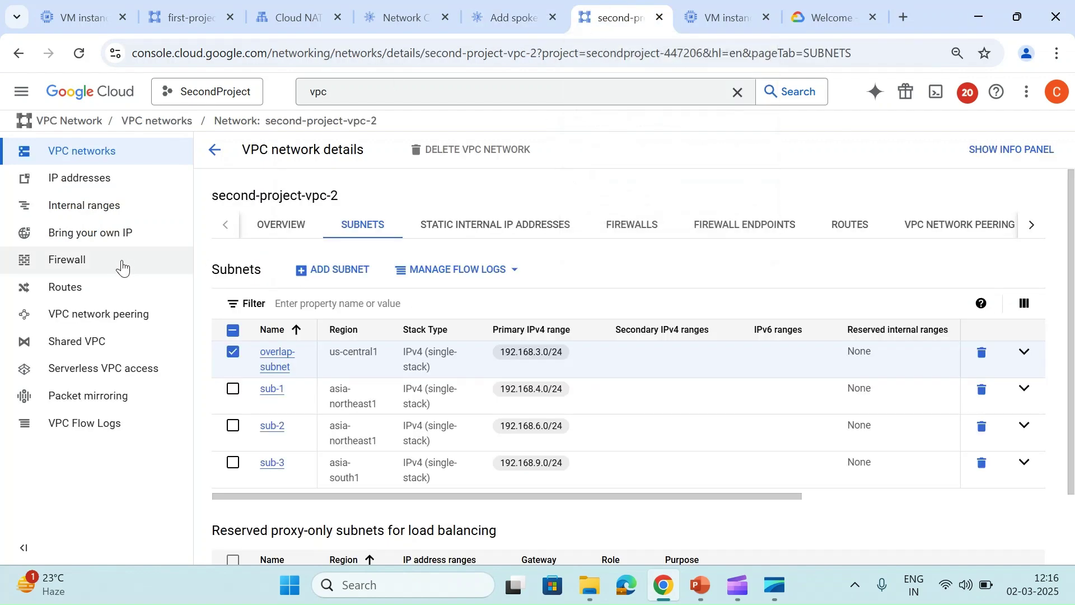
{"action": "triple_click", "coordinate": [263, 198]}
{"action": "left_click", "coordinate": [406, 16]}
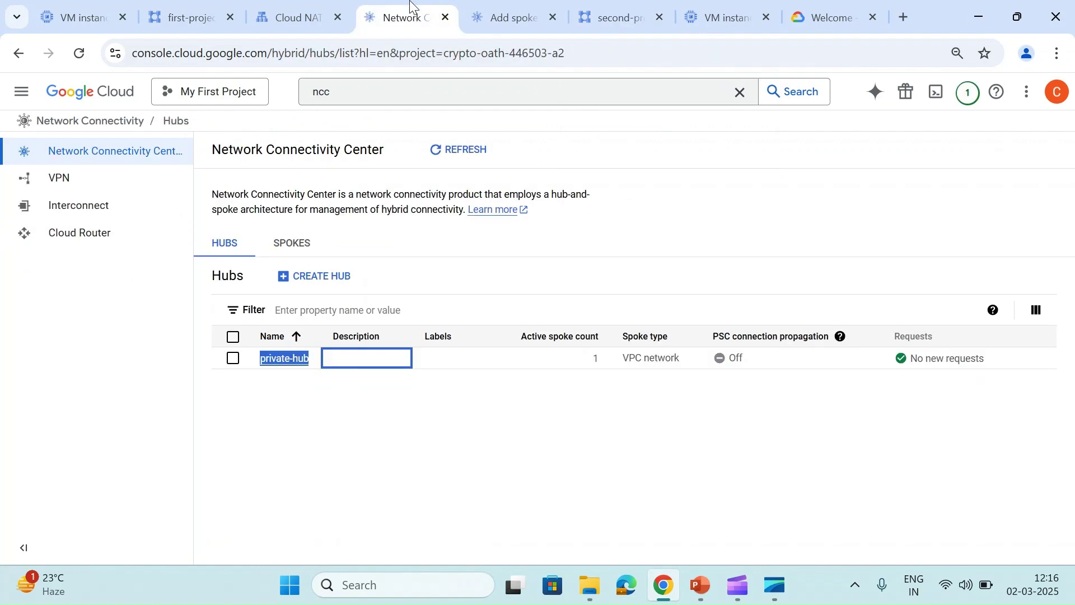
{"action": "left_click", "coordinate": [500, 5]}
{"action": "left_click", "coordinate": [424, 362]}
{"action": "key", "text": "ctrl+v"}
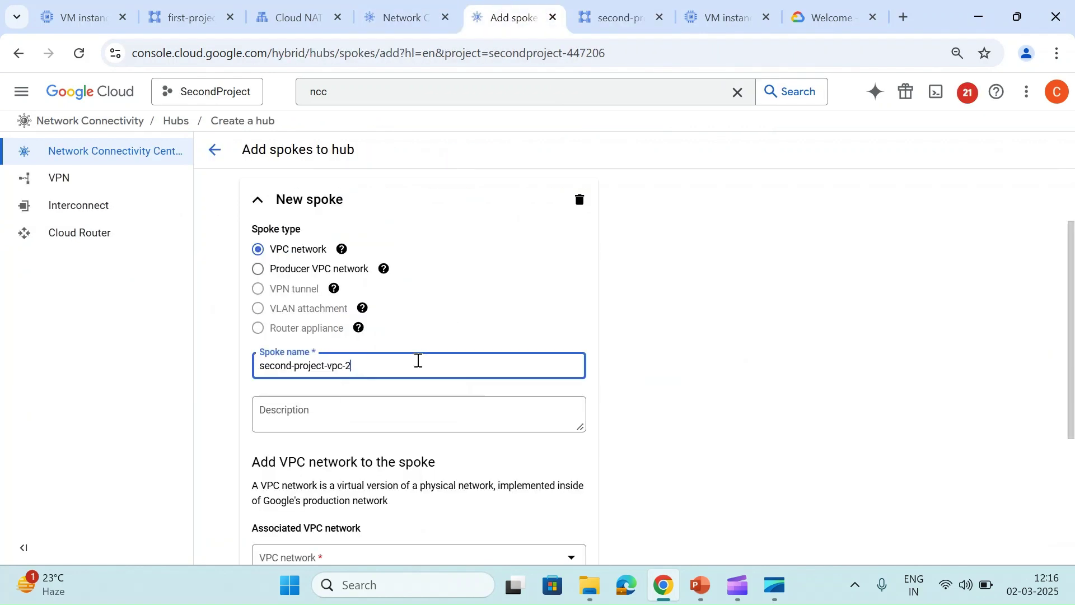
Associate the VPC network second-project-vpc-2 with the spoke and create it.
{"action": "scroll", "coordinate": [418, 360], "scroll_direction": "down", "scroll_amount": 3}
{"action": "left_click", "coordinate": [359, 414]}
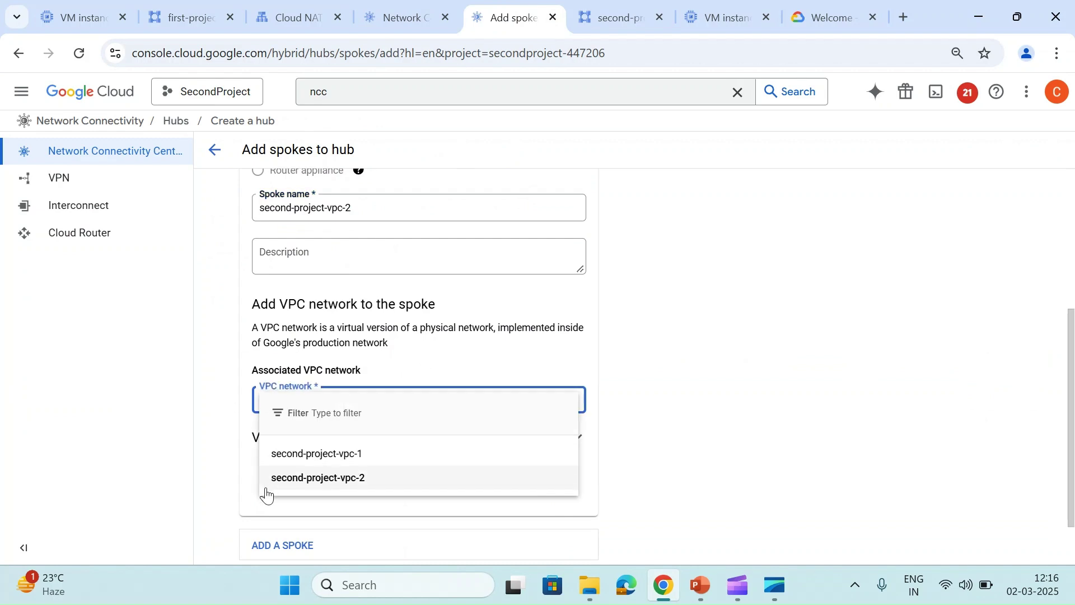
{"action": "left_click", "coordinate": [299, 483]}
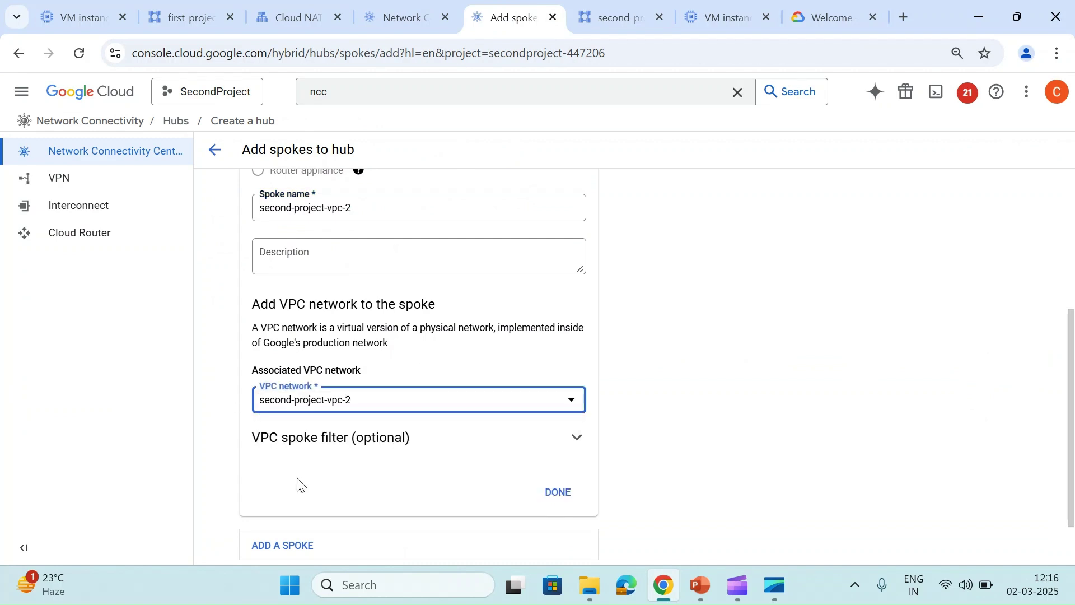
{"action": "left_click", "coordinate": [557, 491]}
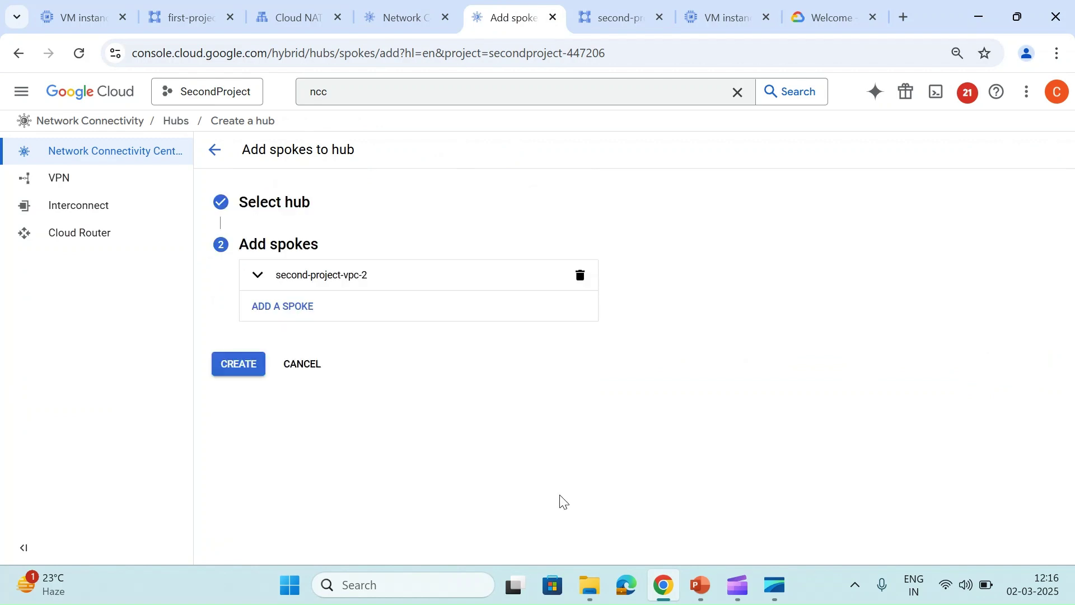
{"action": "left_click", "coordinate": [237, 369]}
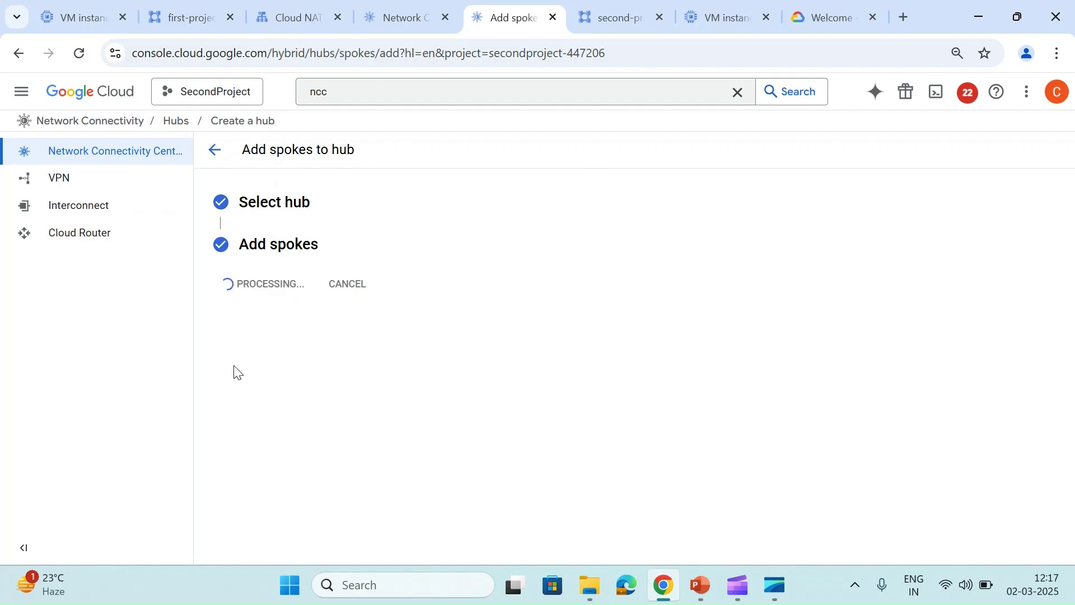
{"action": "left_click", "coordinate": [400, 22]}
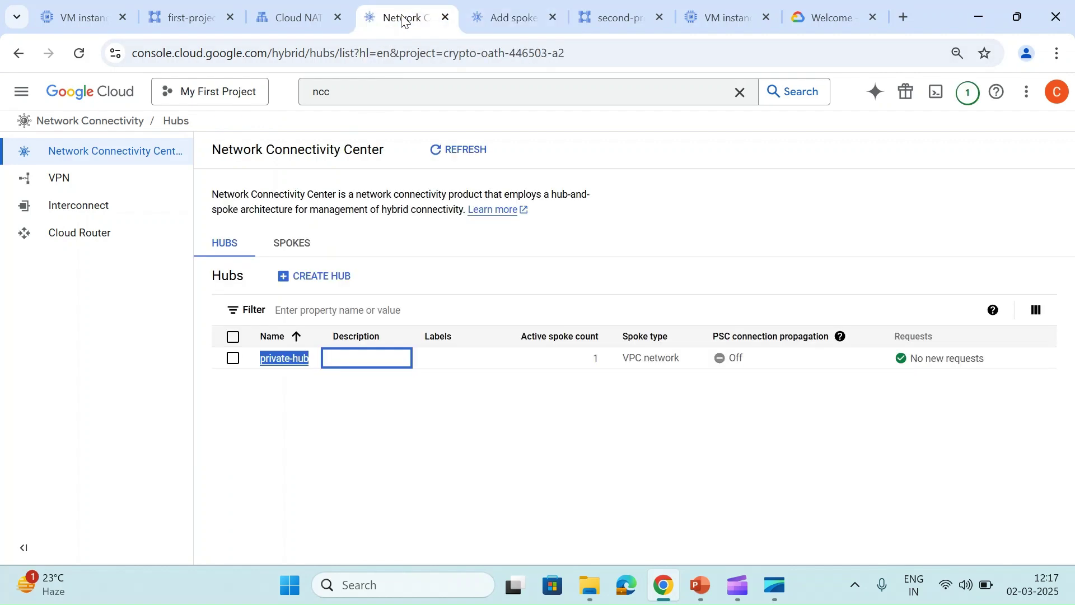
{"action": "left_click", "coordinate": [276, 362]}
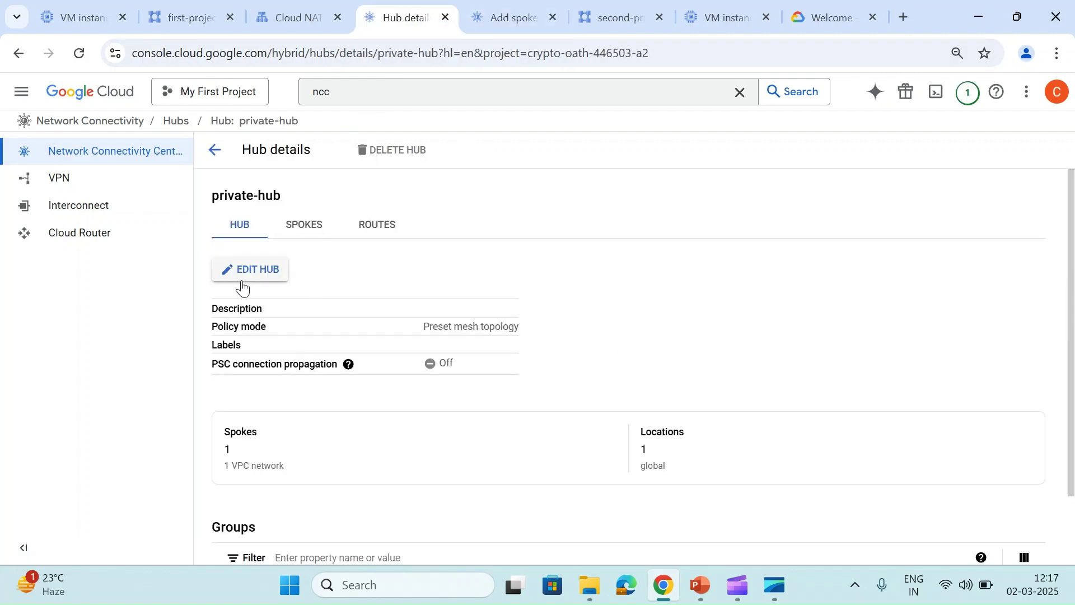
{"action": "left_click", "coordinate": [262, 284]}
{"action": "left_click", "coordinate": [468, 324]}
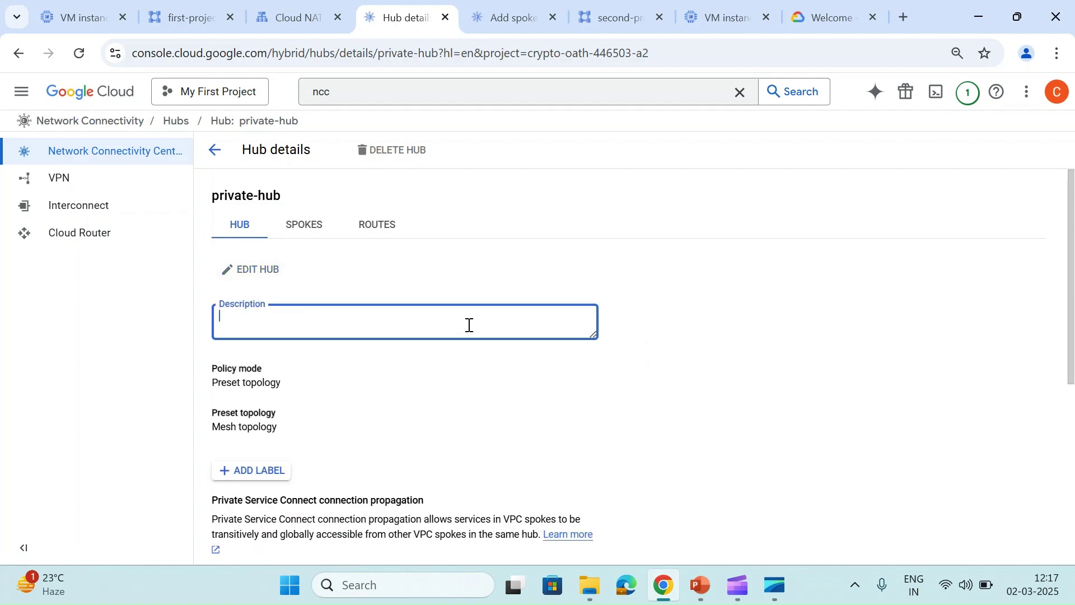
{"action": "scroll", "coordinate": [426, 341], "scroll_direction": "down", "scroll_amount": 6}
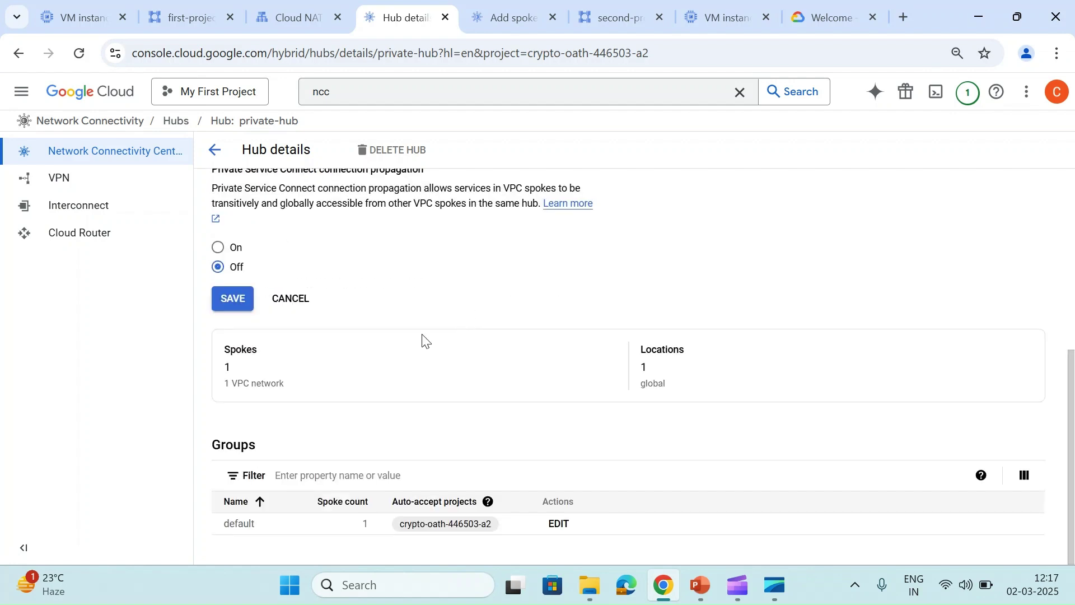
{"action": "left_click", "coordinate": [552, 525]}
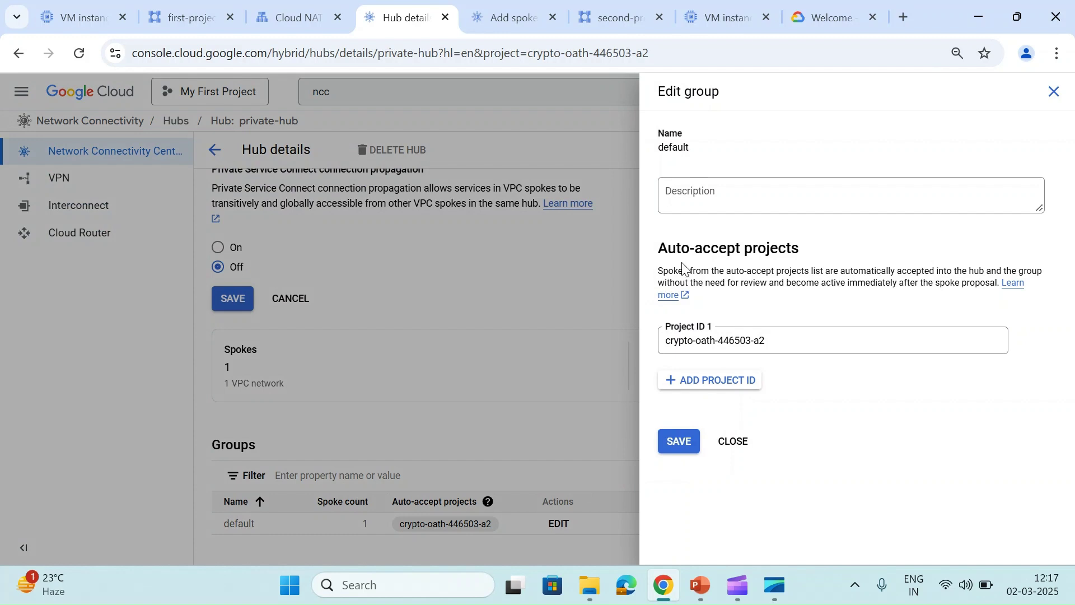
{"action": "left_click", "coordinate": [701, 394]}
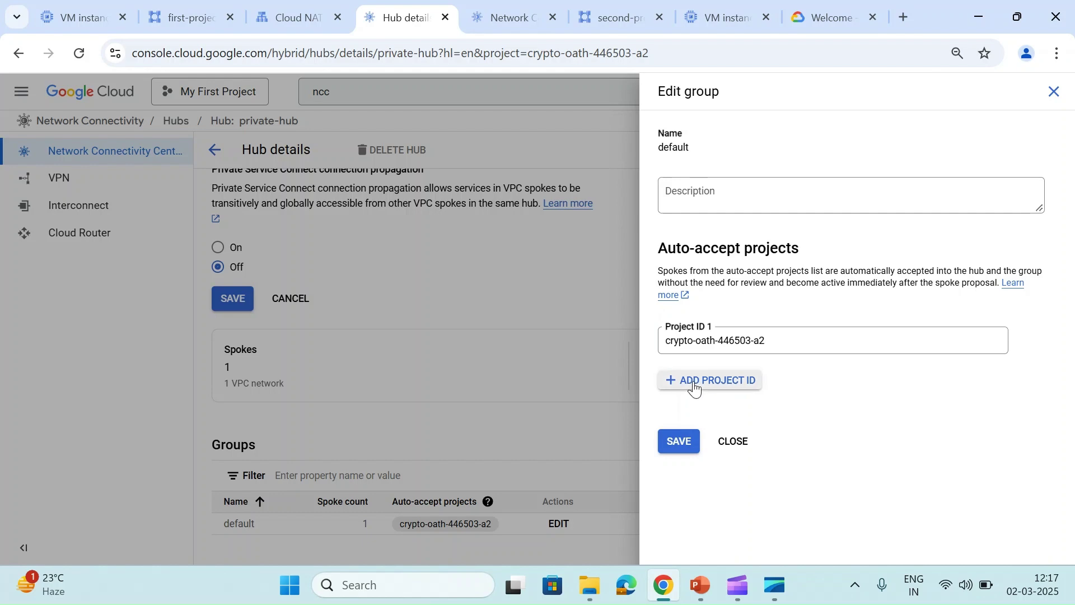
{"action": "left_click", "coordinate": [478, 5]}
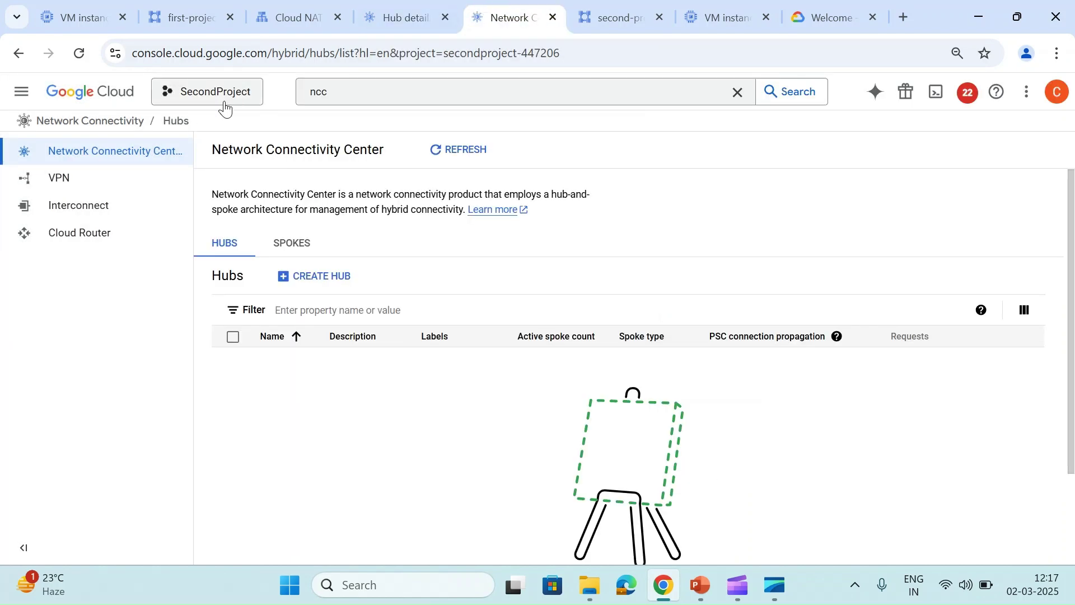
{"action": "left_click", "coordinate": [224, 94]}
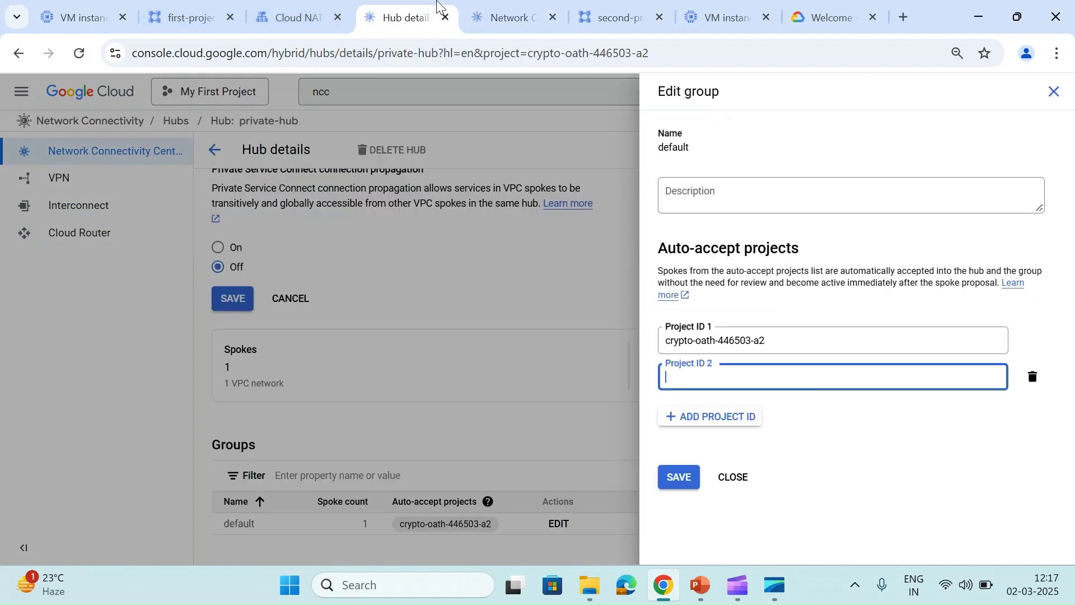
{"action": "left_click", "coordinate": [401, 17]}
{"action": "left_click", "coordinate": [1031, 377]}
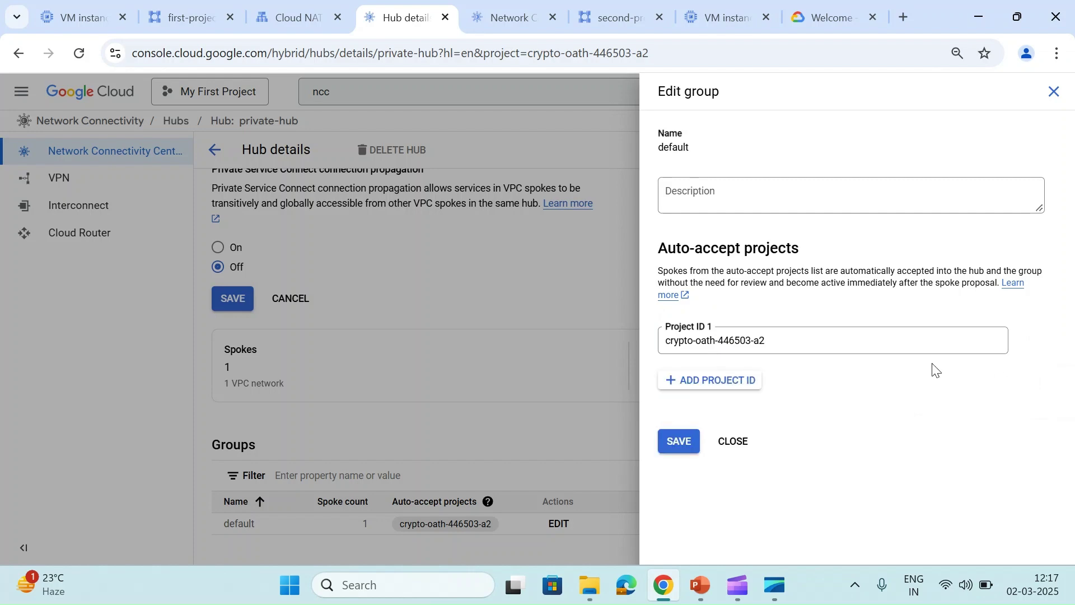
{"action": "left_click", "coordinate": [737, 442]}
{"action": "left_click", "coordinate": [283, 301]}
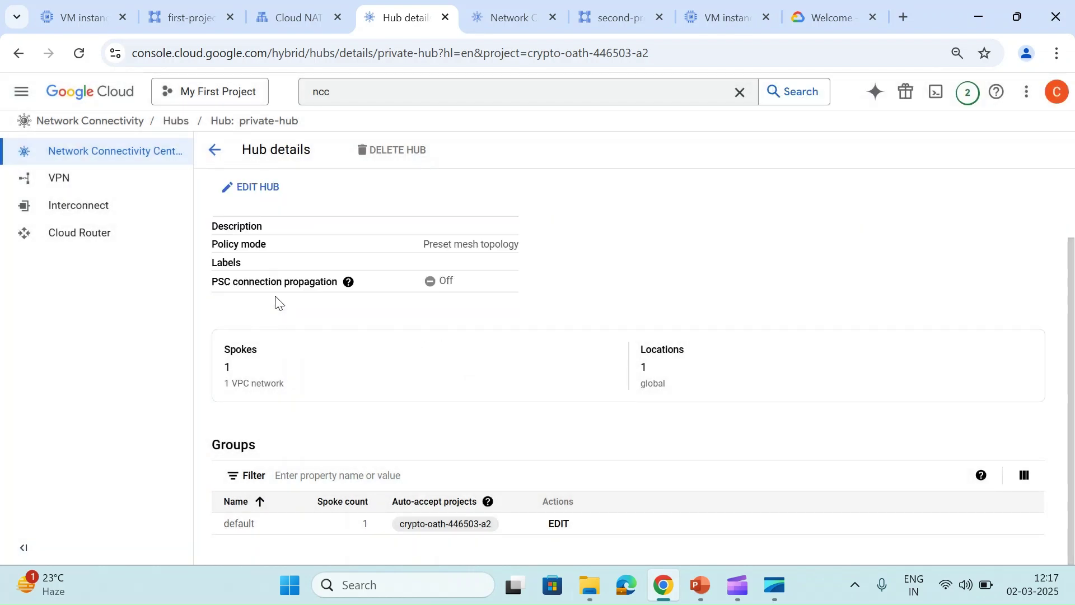
Review the status of SecondProject's spokes in Network Connectivity Center.
{"action": "left_click", "coordinate": [512, 15]}
{"action": "left_click", "coordinate": [992, 389]}
{"action": "left_click", "coordinate": [583, 8]}
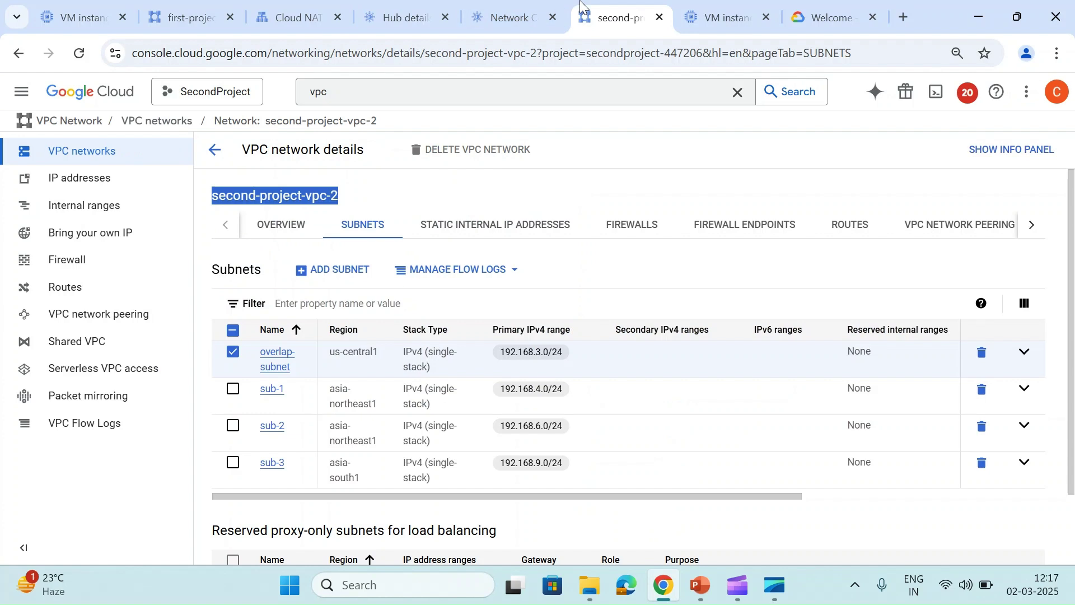
{"action": "left_click", "coordinate": [555, 9]}
{"action": "left_click", "coordinate": [303, 253]}
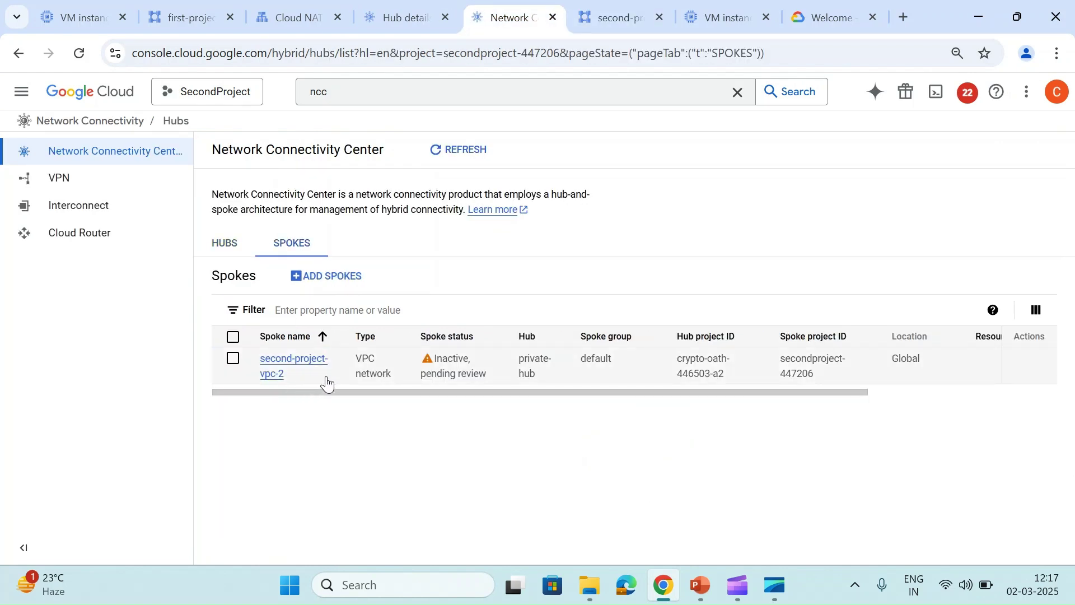
Open the details of the pending second-project-vpc-2 spoke from the first project's list of spokes.
{"action": "left_click", "coordinate": [408, 10]}
{"action": "left_click", "coordinate": [212, 152]}
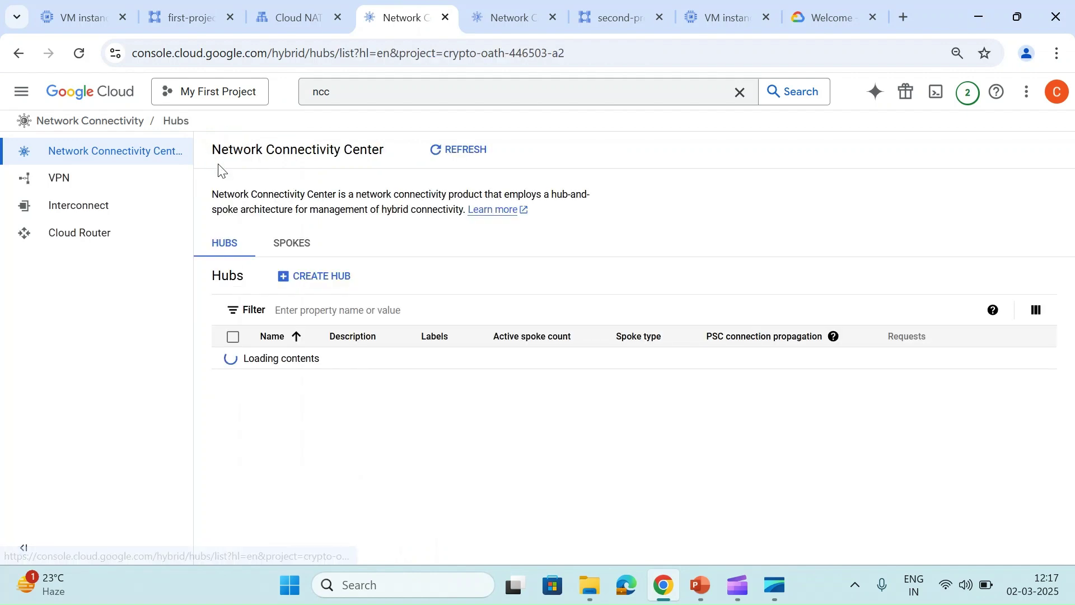
{"action": "left_click", "coordinate": [295, 244]}
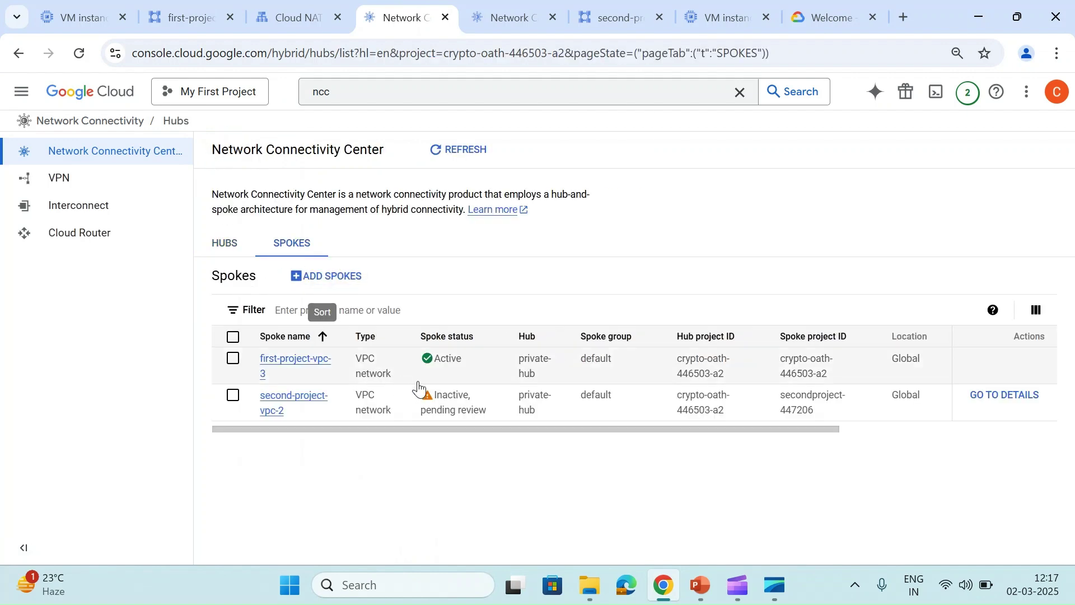
{"action": "left_click", "coordinate": [1005, 396]}
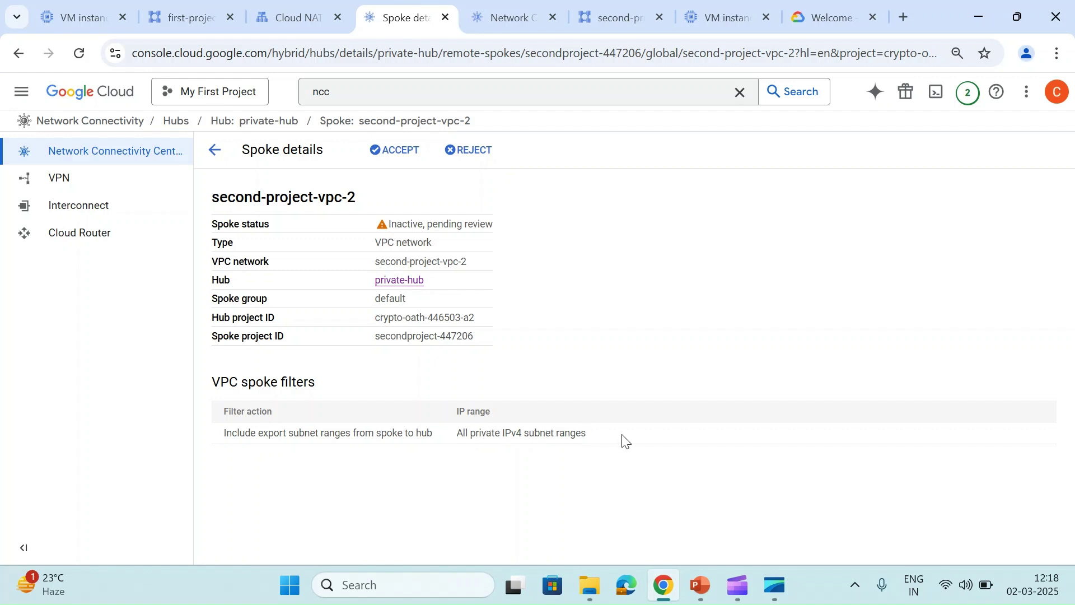
Try to accept the second-project-vpc-2 spoke into private-hub and read the resulting message.
{"action": "left_click", "coordinate": [384, 153]}
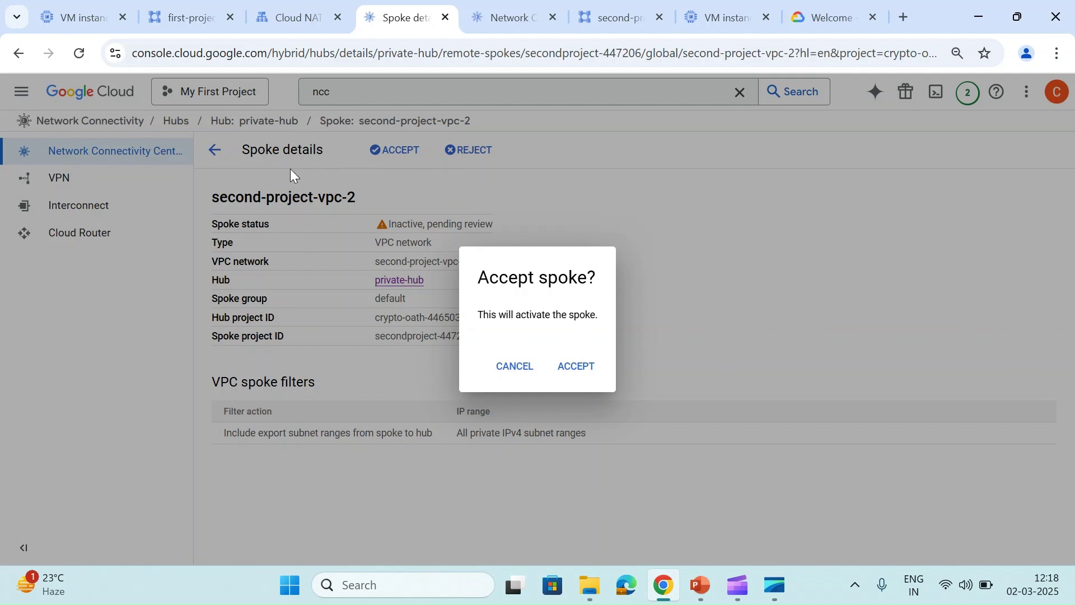
{"action": "left_click", "coordinate": [597, 371]}
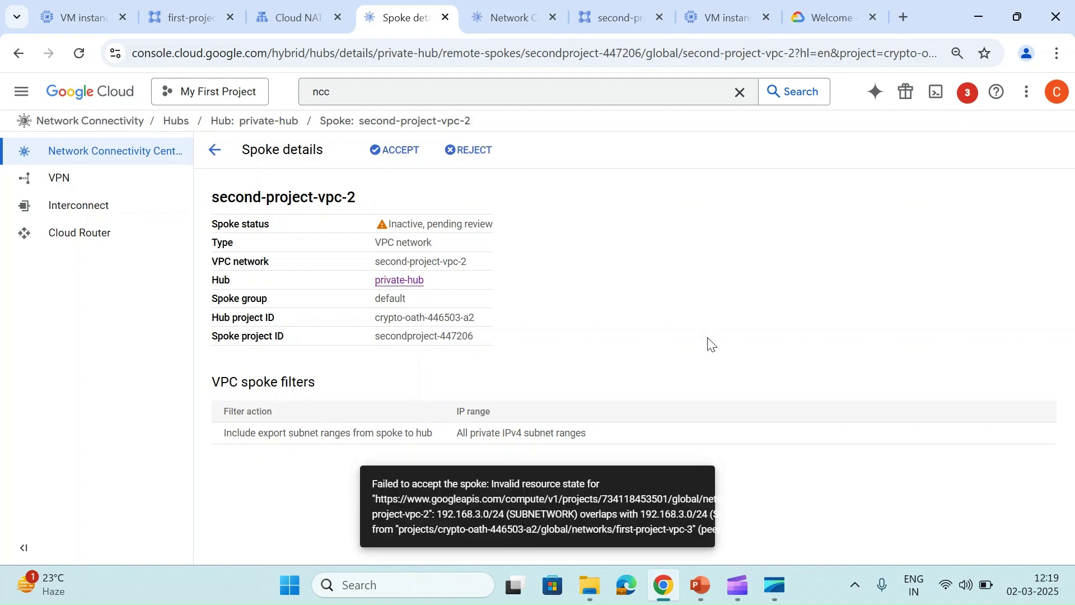
{"action": "triple_click", "coordinate": [579, 491]}
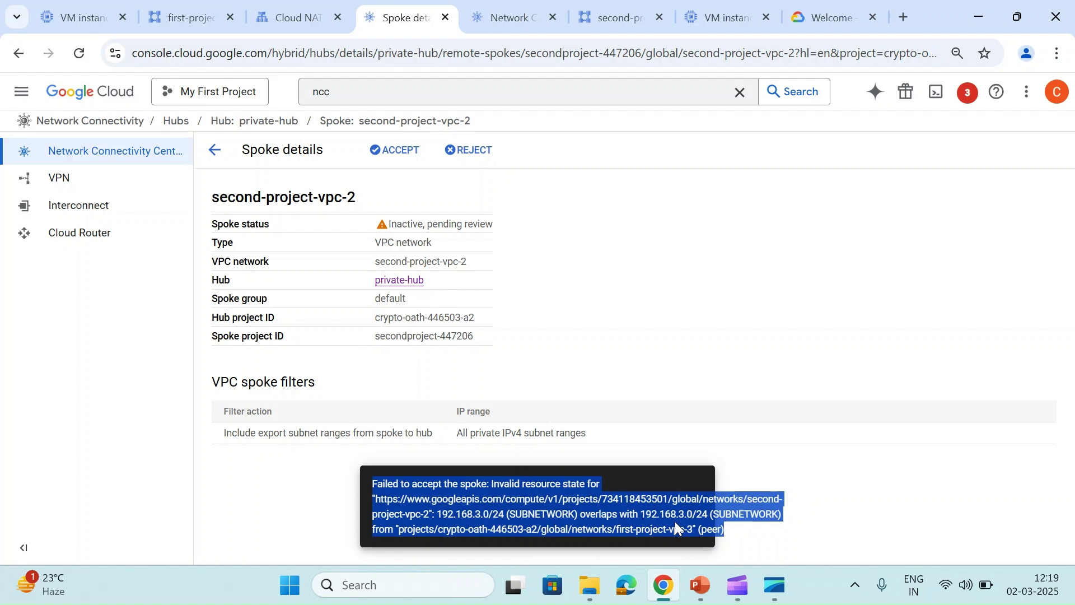
Reject the pending second-project-vpc-2 spoke from private-hub without giving rejection details.
{"action": "left_click", "coordinate": [464, 150]}
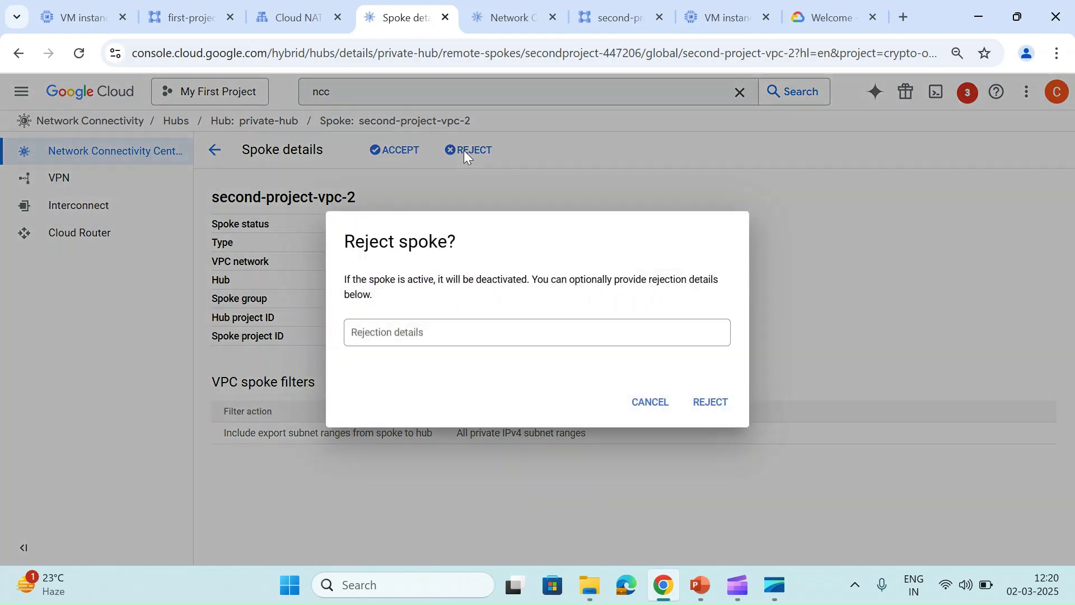
{"action": "left_click", "coordinate": [704, 402]}
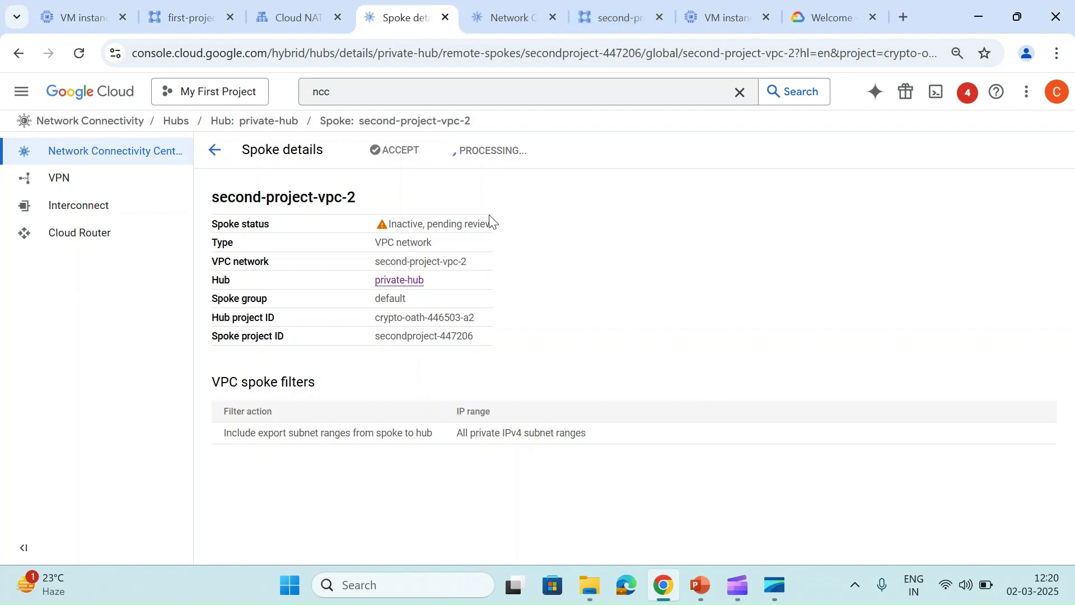
Delete the second-project-vpc-2 spoke from SecondProject's list of spokes, repeating the deletion if the first attempt errors.
{"action": "left_click", "coordinate": [595, 26]}
{"action": "left_click", "coordinate": [507, 15]}
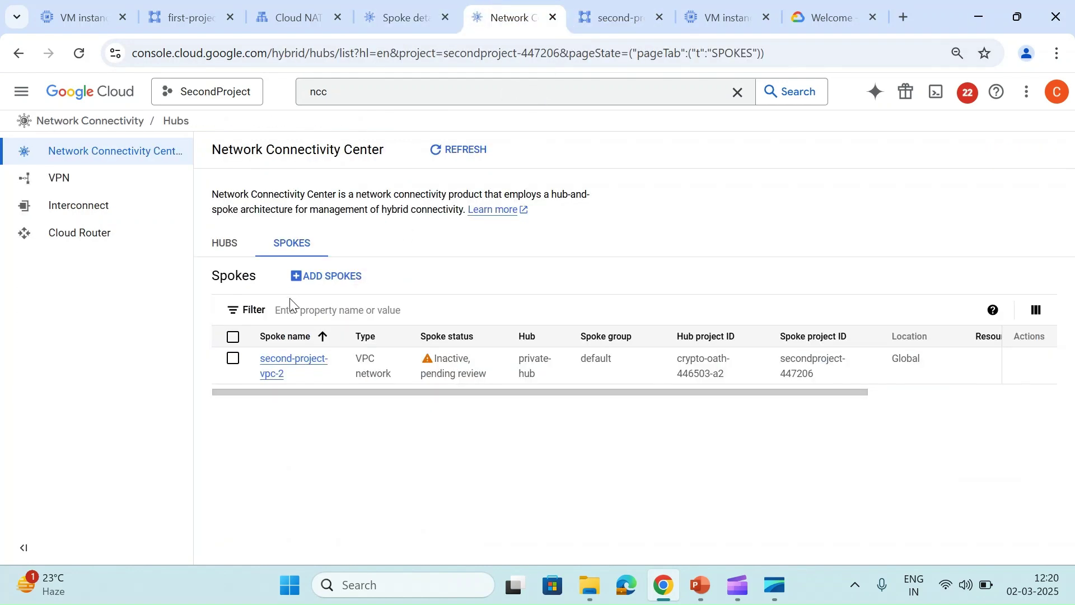
{"action": "left_click", "coordinate": [233, 358]}
{"action": "left_click", "coordinate": [417, 283]}
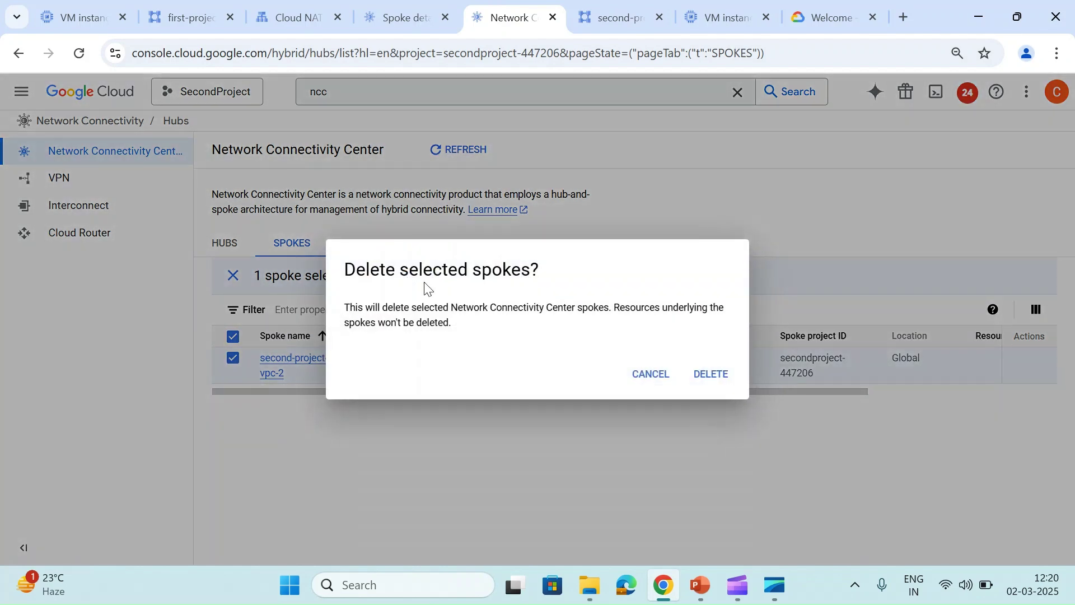
{"action": "left_click", "coordinate": [703, 377]}
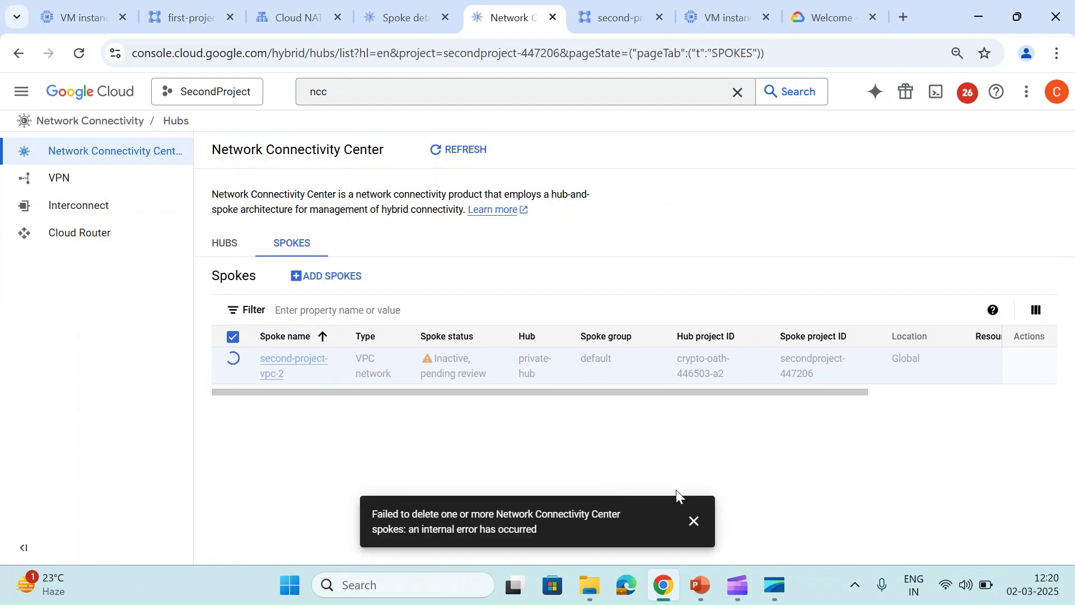
{"action": "left_click", "coordinate": [693, 523]}
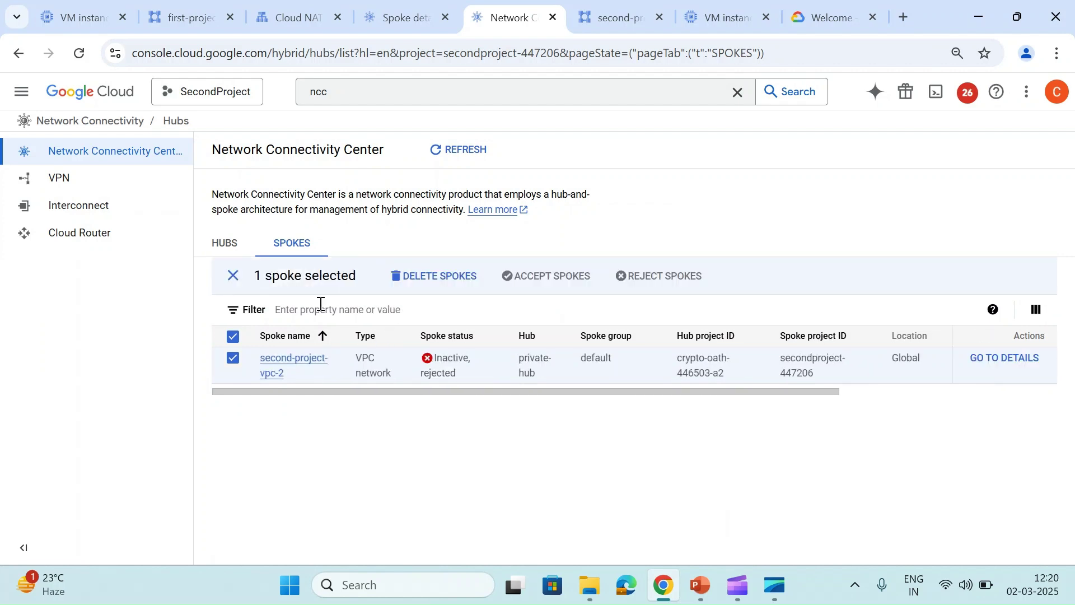
{"action": "left_click", "coordinate": [404, 275]}
{"action": "left_click", "coordinate": [704, 375]}
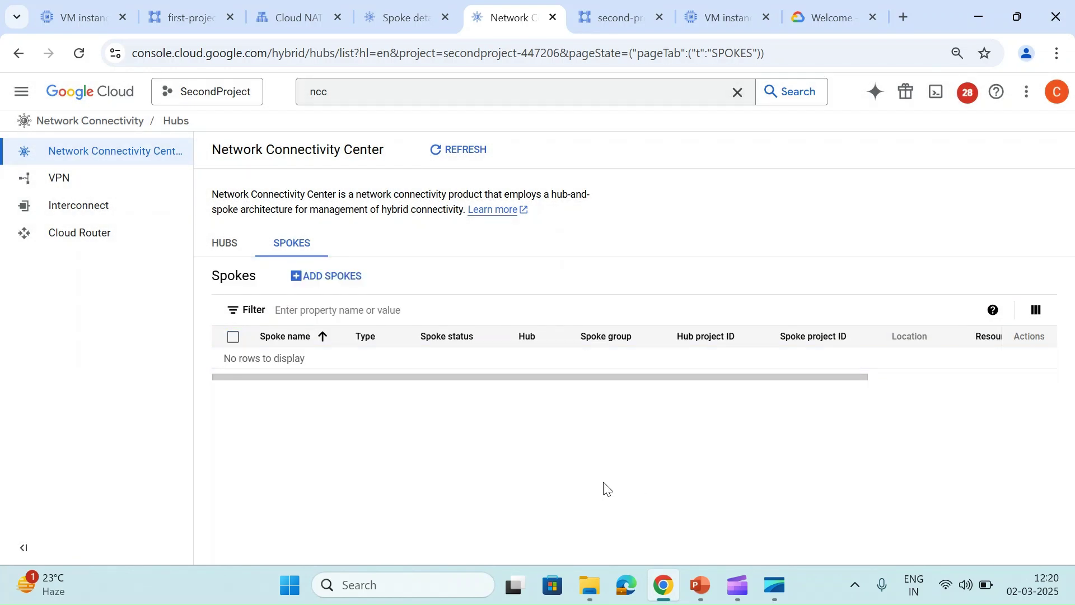
Start adding a spoke in SecondProject to the hub private-hub located in another project, crypto-oath-446503-a2.
{"action": "left_click", "coordinate": [320, 280]}
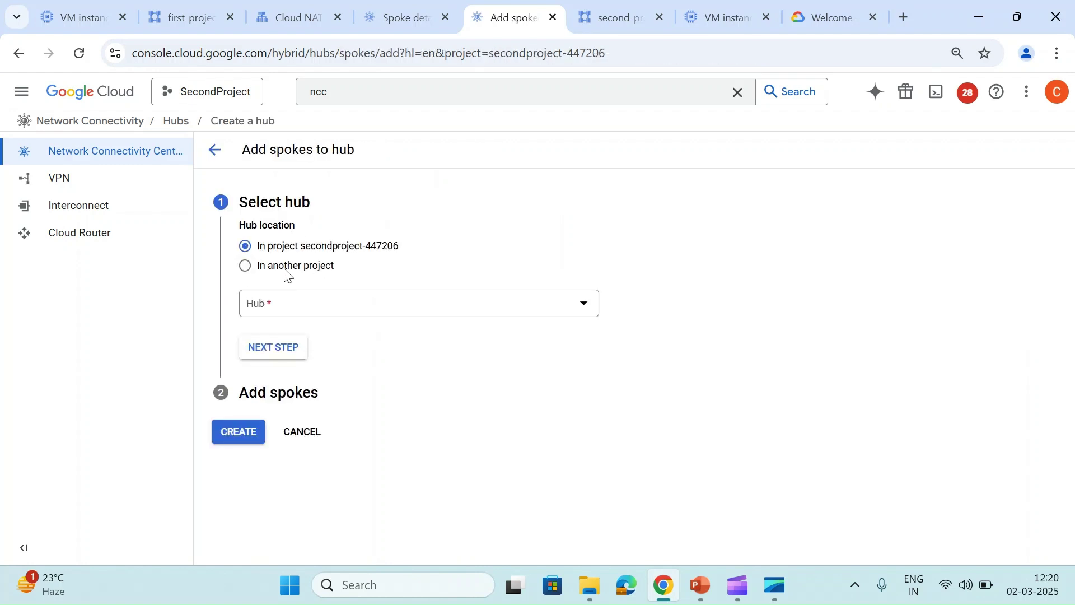
{"action": "left_click", "coordinate": [287, 273]}
{"action": "left_click", "coordinate": [307, 300]}
{"action": "type", "text": "crypto-oath-446503-a2"}
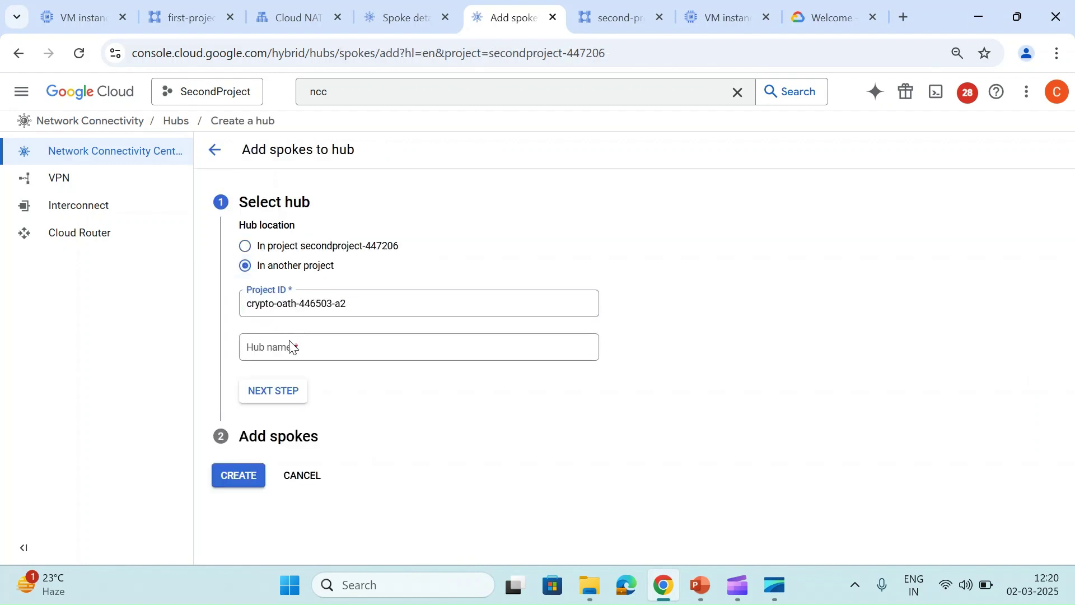
{"action": "left_click", "coordinate": [290, 347]}
{"action": "left_click", "coordinate": [384, 22]}
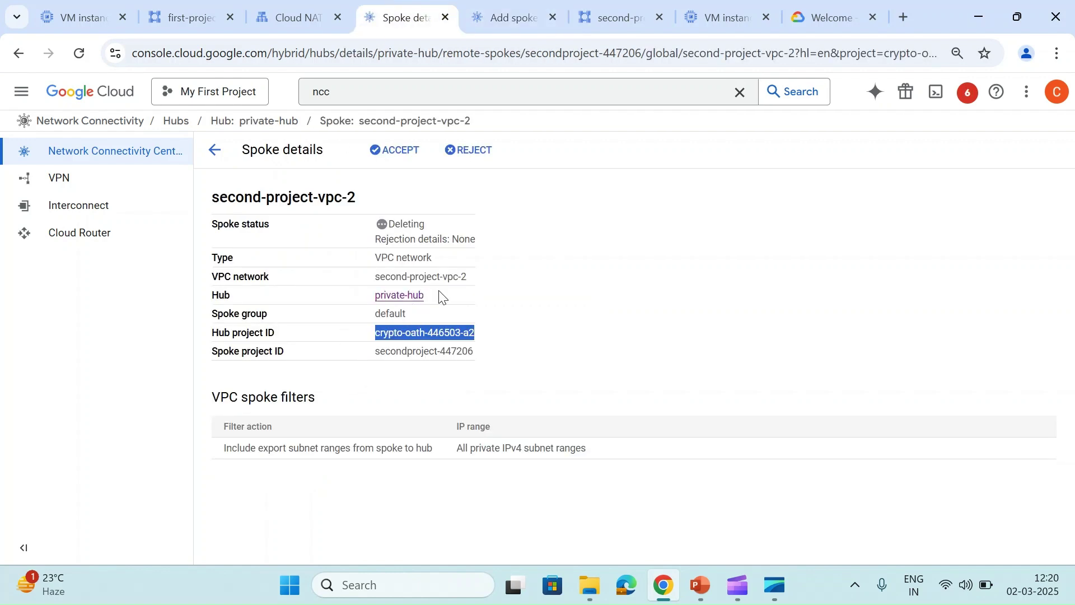
{"action": "left_click_drag", "start_coordinate": [442, 297], "coordinate": [374, 294]}
{"action": "key", "text": "ctrl+c"}
{"action": "left_click", "coordinate": [534, 6]}
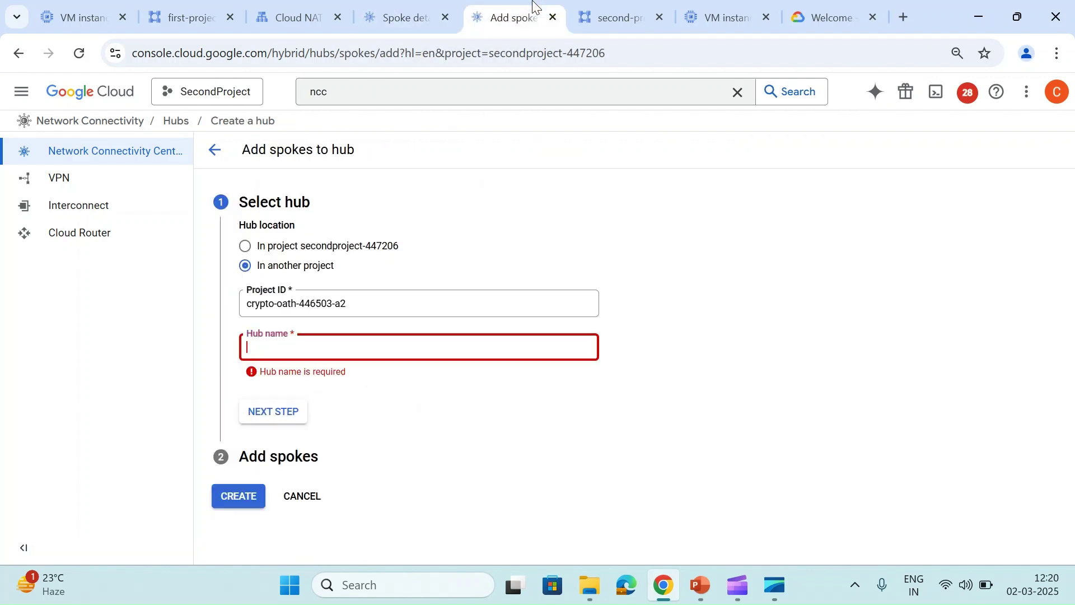
{"action": "key", "text": "ctrl+v"}
{"action": "left_click", "coordinate": [261, 410]}
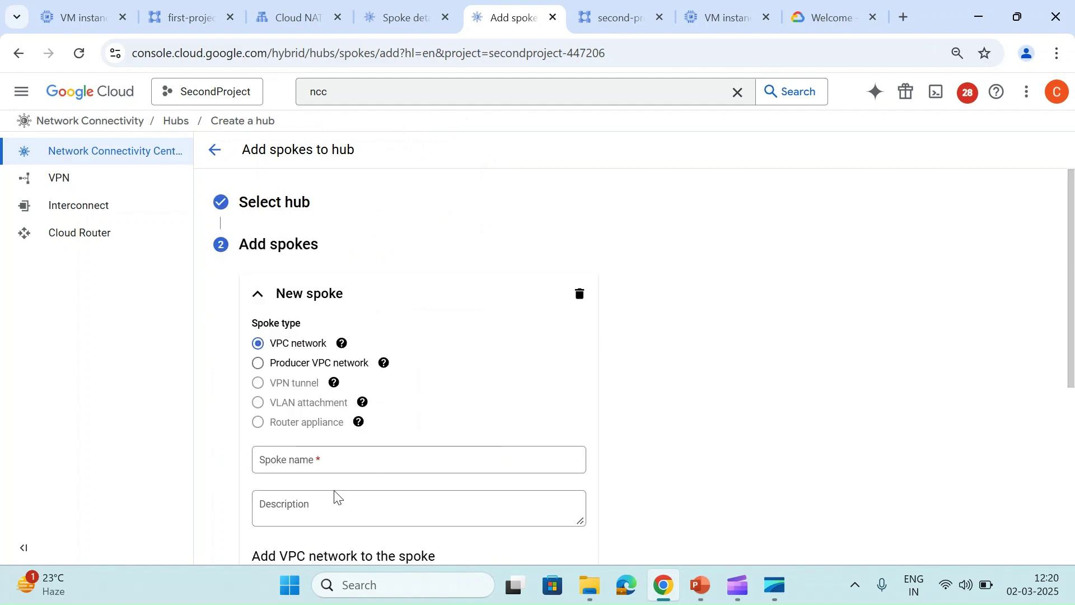
Name the new spoke second-project-vpc-2 and associate it with the VPC network second-project-vpc-2.
{"action": "left_click", "coordinate": [308, 462]}
{"action": "left_click", "coordinate": [633, 6]}
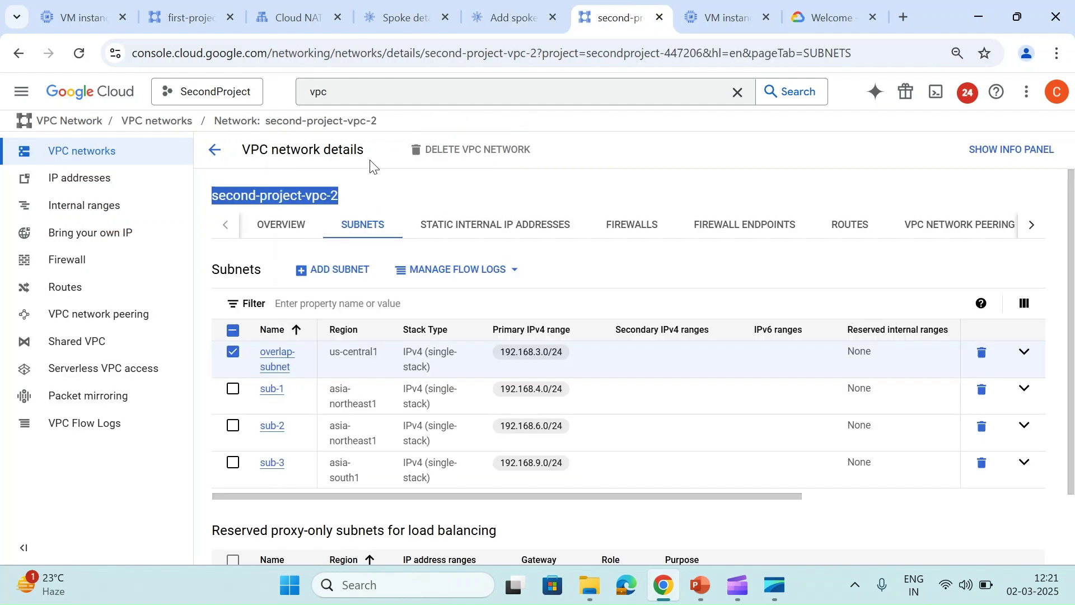
{"action": "key", "text": "ctrl+c"}
{"action": "left_click", "coordinate": [510, 17]}
{"action": "key", "text": "ctrl+v"}
{"action": "scroll", "coordinate": [358, 370], "scroll_direction": "down", "scroll_amount": 5}
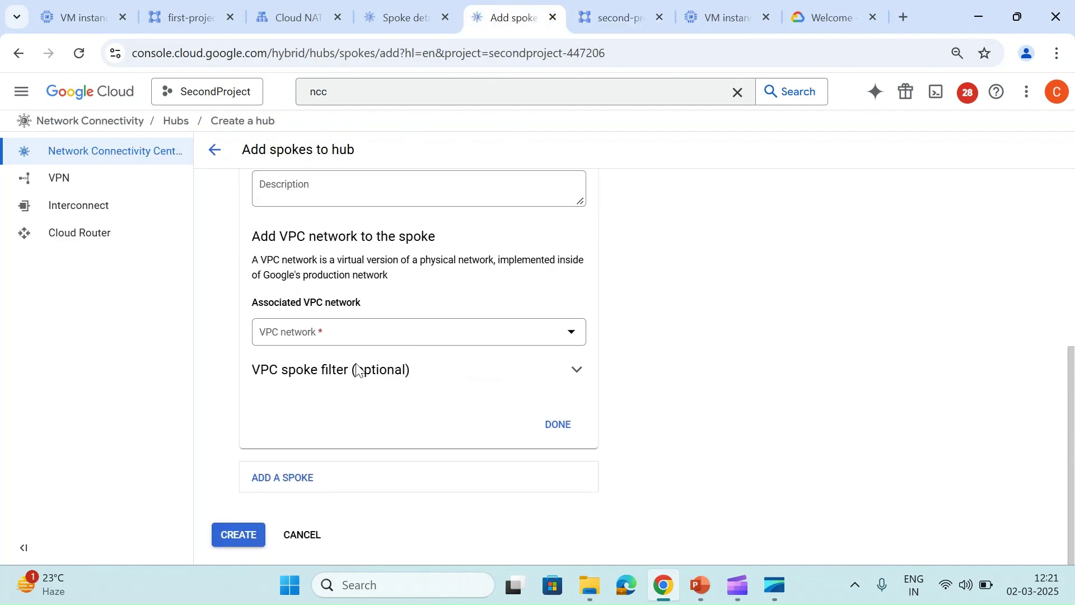
{"action": "left_click", "coordinate": [339, 334]}
{"action": "left_click", "coordinate": [306, 408]}
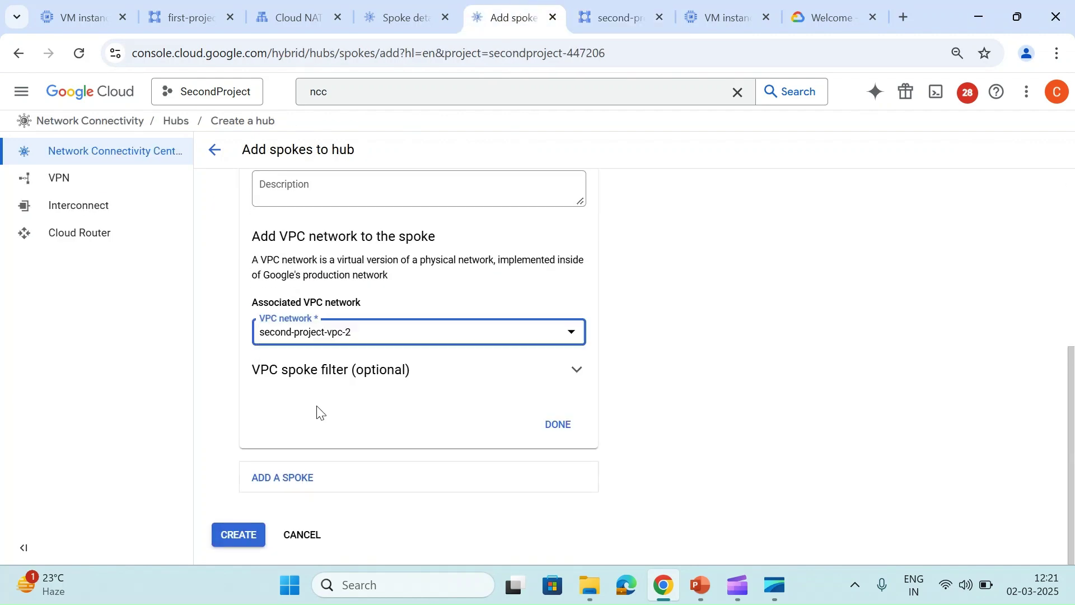
Add a VPC spoke filter that excludes overlap-subnet's range, 192.168.3.0/24, from export to the hub.
{"action": "left_click", "coordinate": [356, 371]}
{"action": "scroll", "coordinate": [355, 377], "scroll_direction": "down", "scroll_amount": 3}
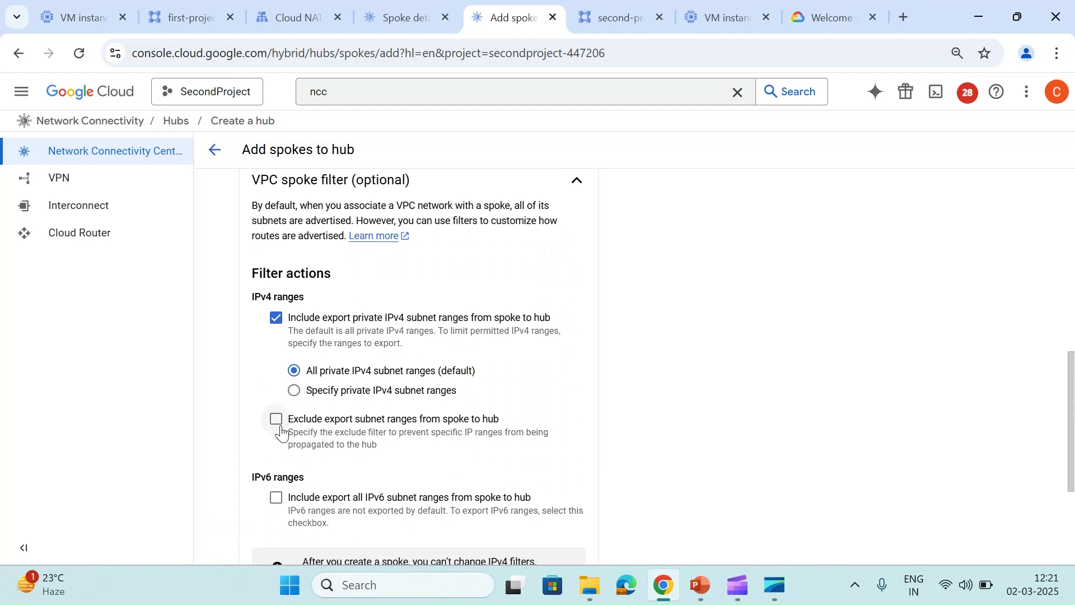
{"action": "left_click", "coordinate": [280, 426]}
{"action": "left_click", "coordinate": [280, 426]}
{"action": "scroll", "coordinate": [280, 420], "scroll_direction": "down", "scroll_amount": 1}
{"action": "left_click", "coordinate": [280, 410]}
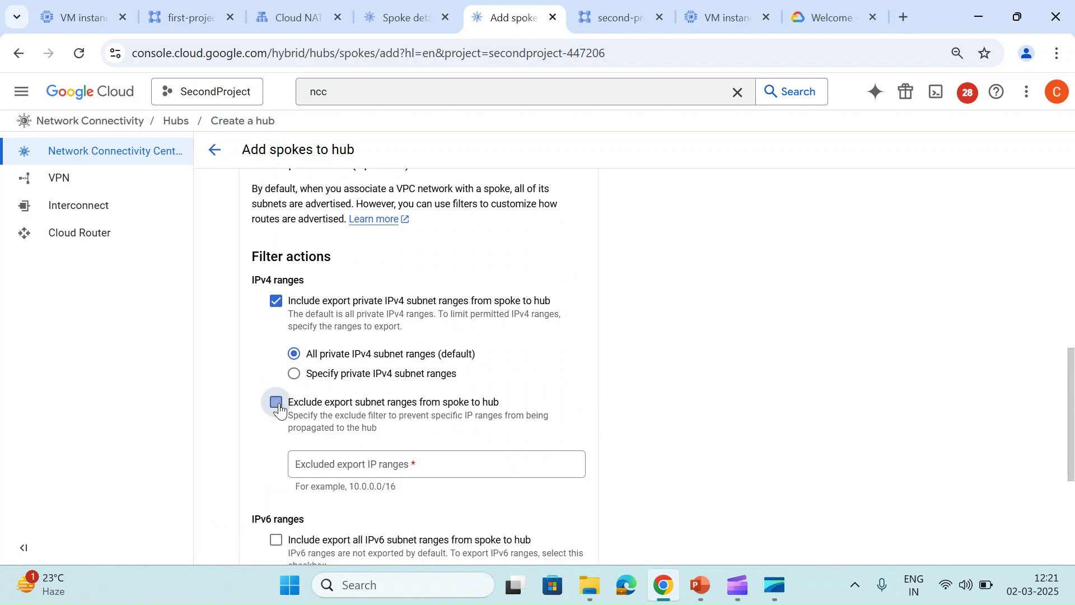
{"action": "left_click", "coordinate": [582, 14]}
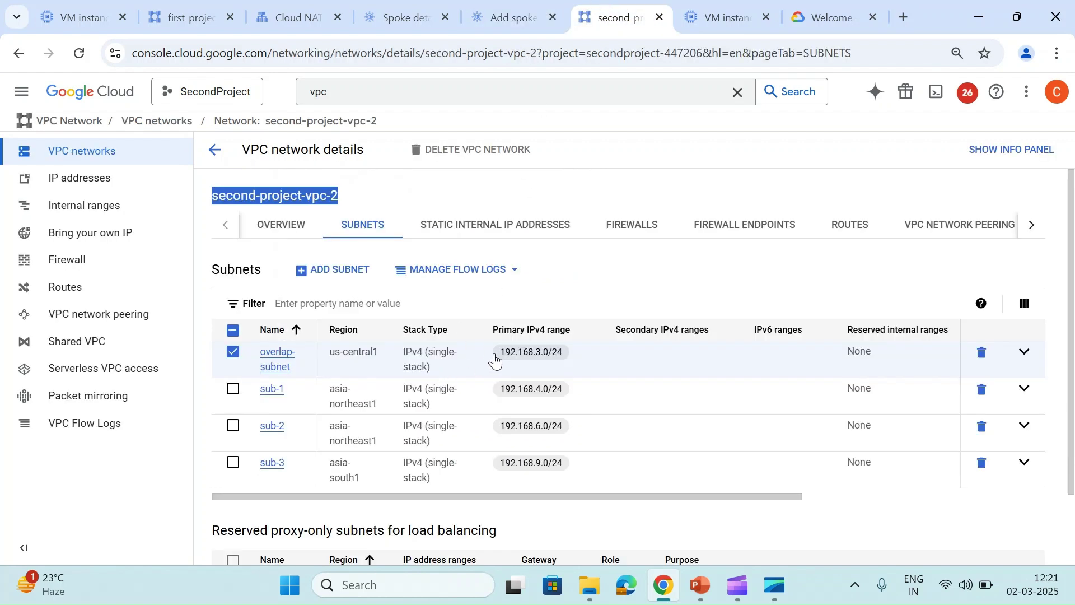
{"action": "left_click_drag", "start_coordinate": [497, 351], "coordinate": [583, 355]}
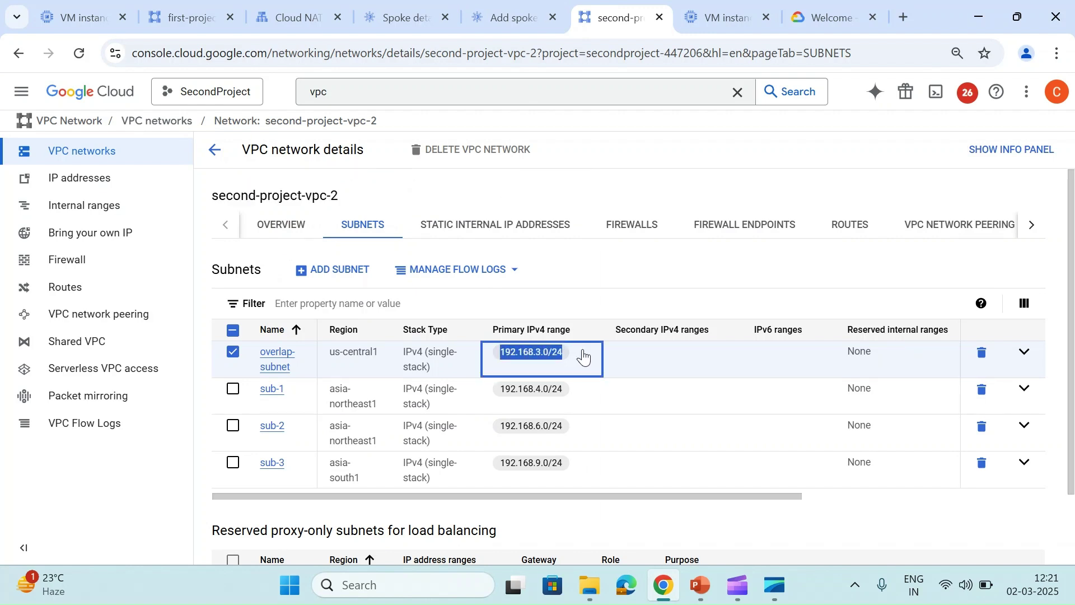
{"action": "left_click", "coordinate": [509, 5]}
{"action": "left_click", "coordinate": [342, 470]}
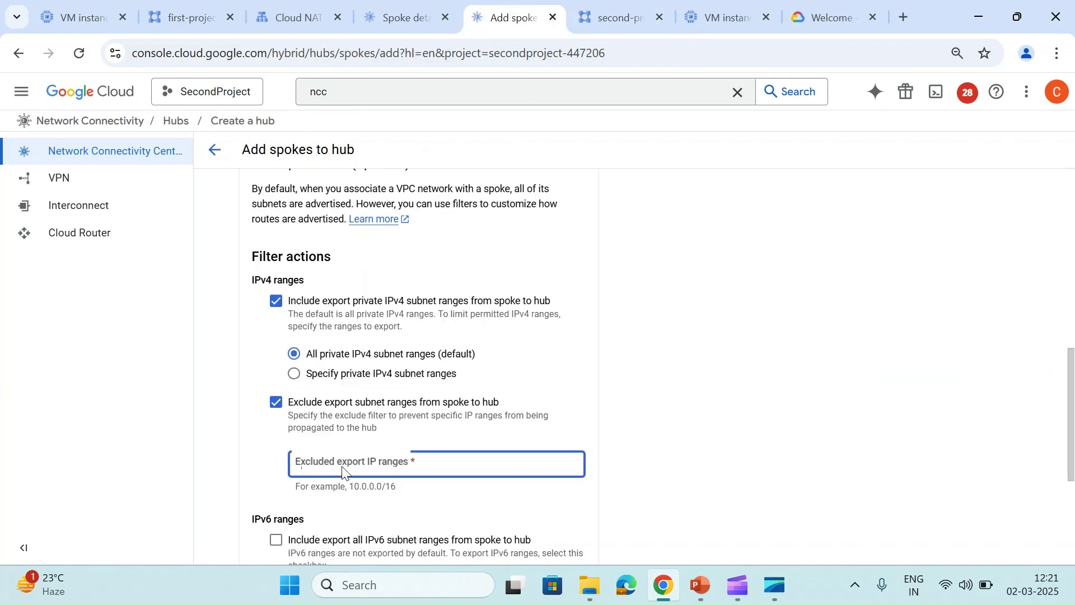
{"action": "key", "text": "ctrl+v"}
Finish the spoke definition and create the spoke.
{"action": "scroll", "coordinate": [677, 461], "scroll_direction": "down", "scroll_amount": 4}
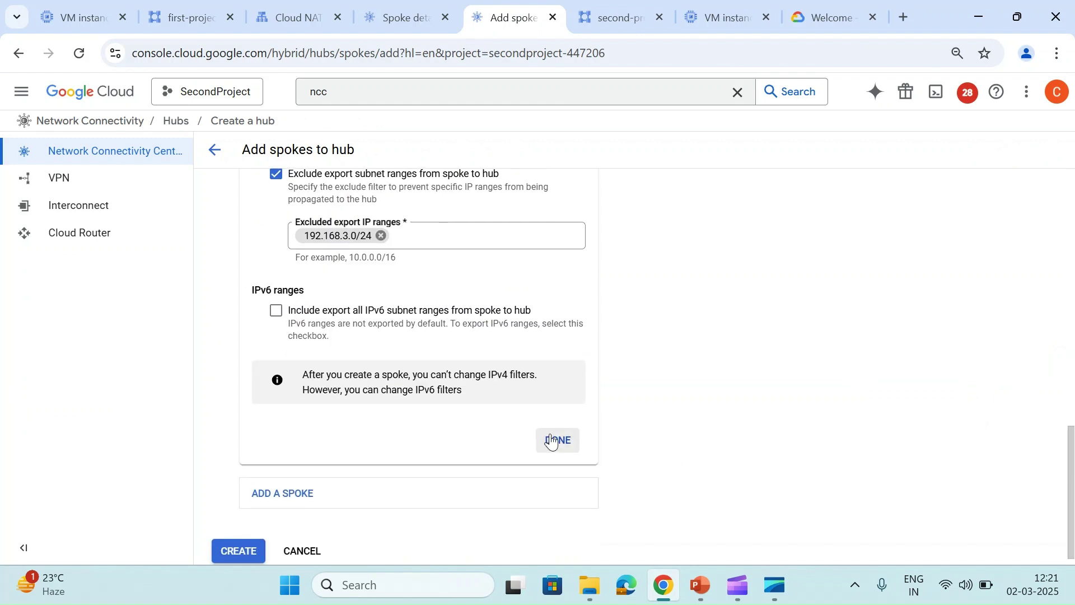
{"action": "left_click", "coordinate": [555, 440]}
{"action": "left_click", "coordinate": [240, 376]}
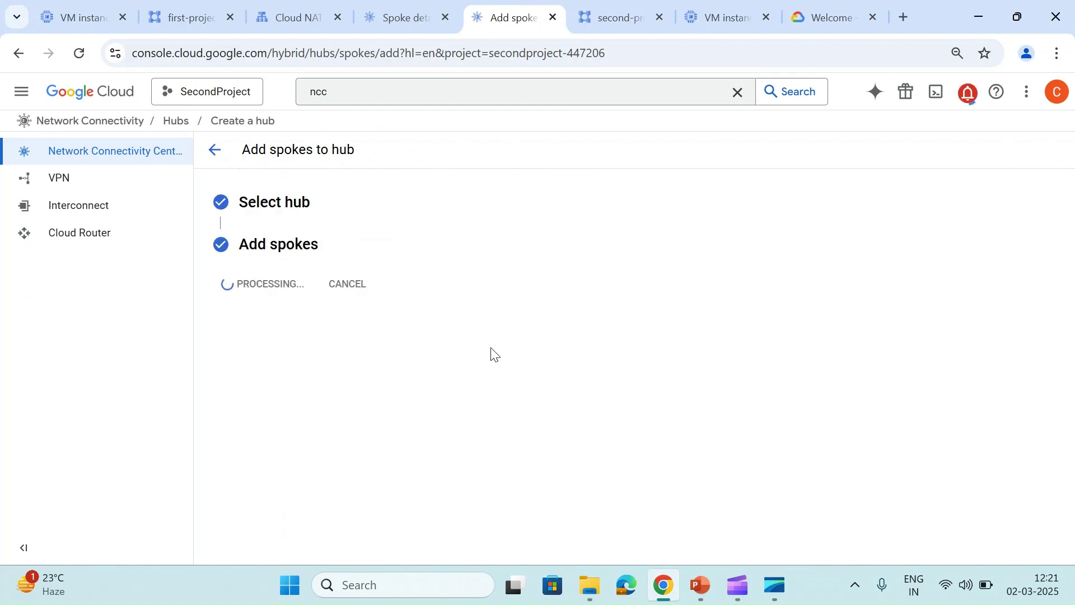
Try to accept the recreated second-project-vpc-2 spoke into private-hub from the first project, checking its exclude export filter.
{"action": "left_click", "coordinate": [400, 17]}
{"action": "left_click", "coordinate": [214, 149]}
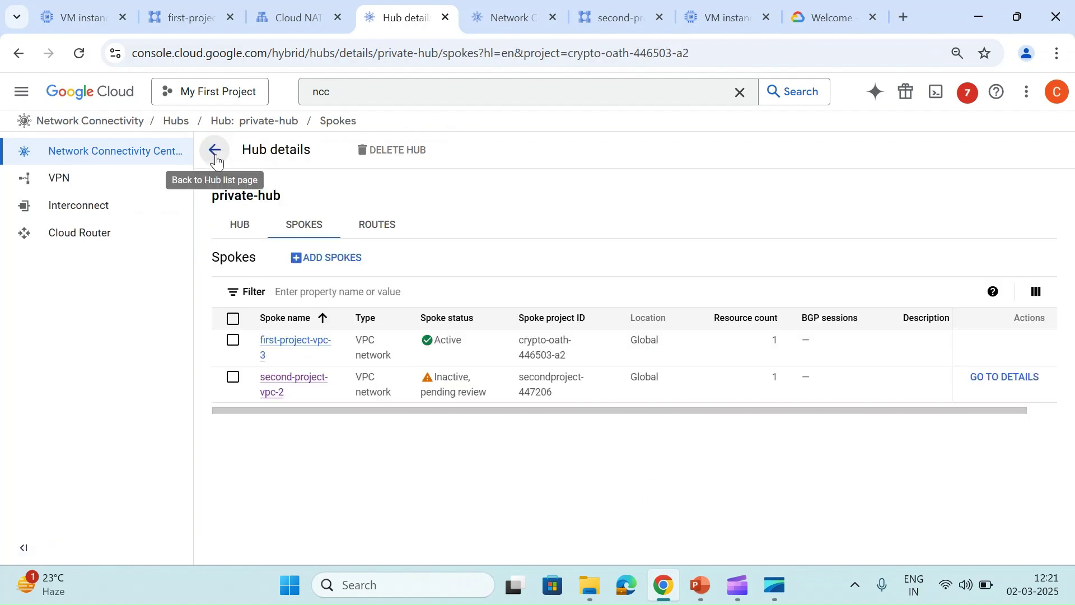
{"action": "left_click", "coordinate": [1007, 378]}
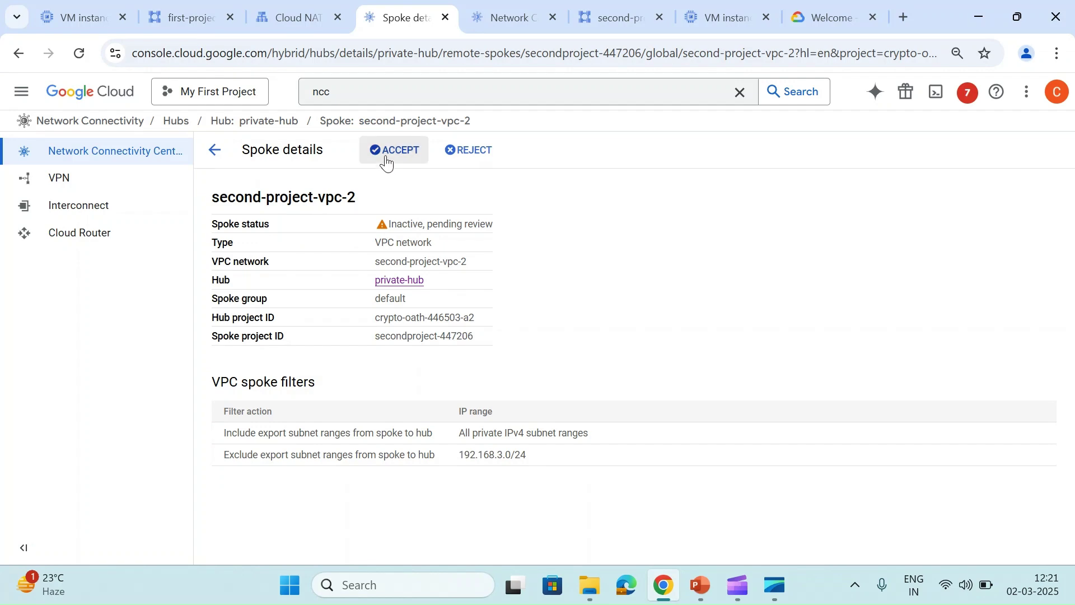
{"action": "left_click", "coordinate": [390, 160]}
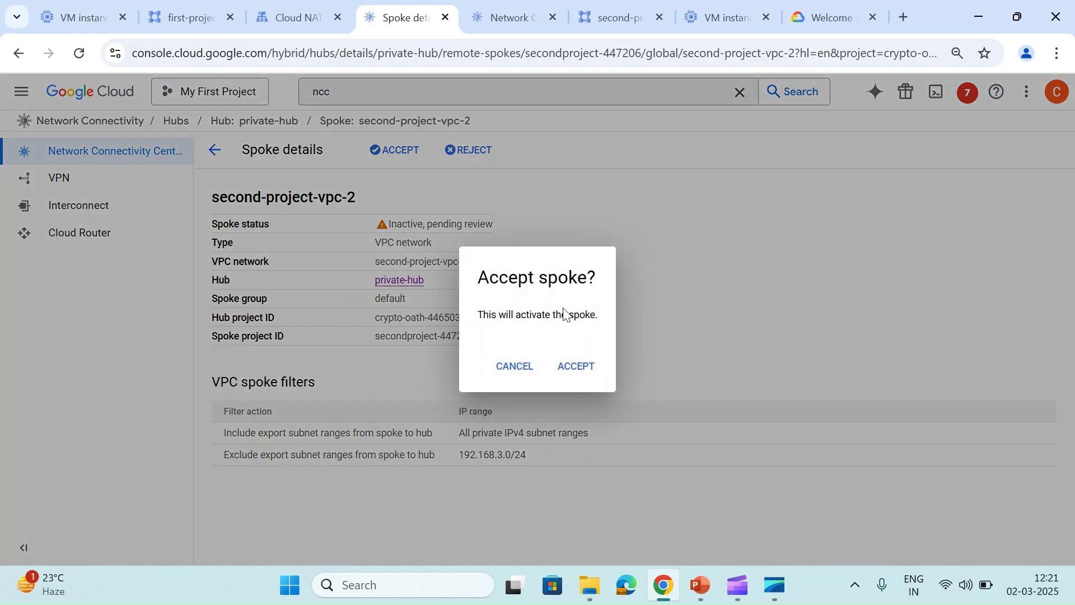
{"action": "left_click", "coordinate": [578, 374]}
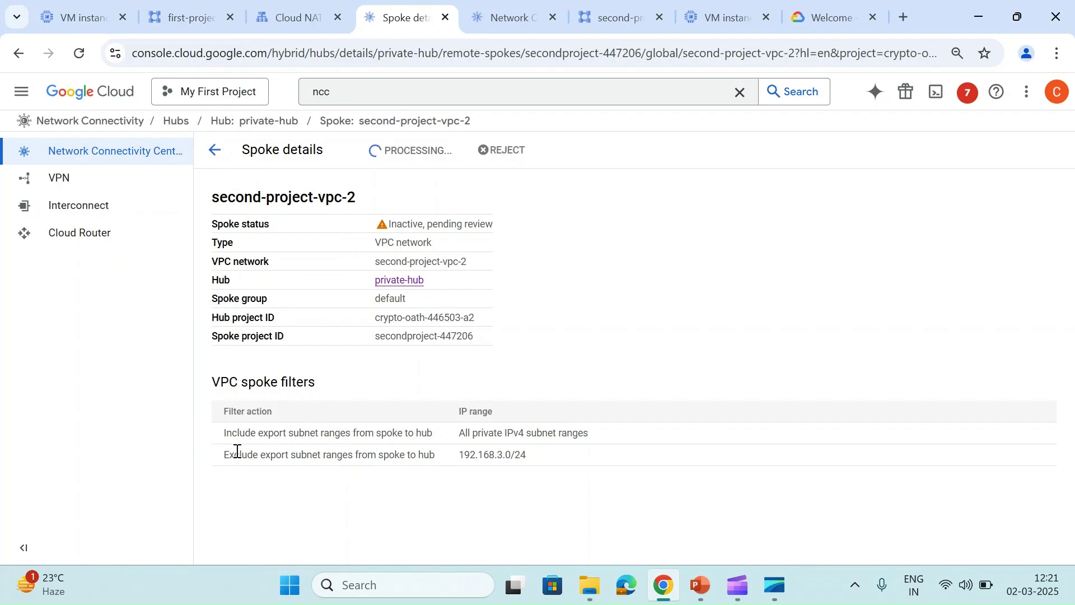
{"action": "left_click_drag", "start_coordinate": [224, 454], "coordinate": [438, 459]}
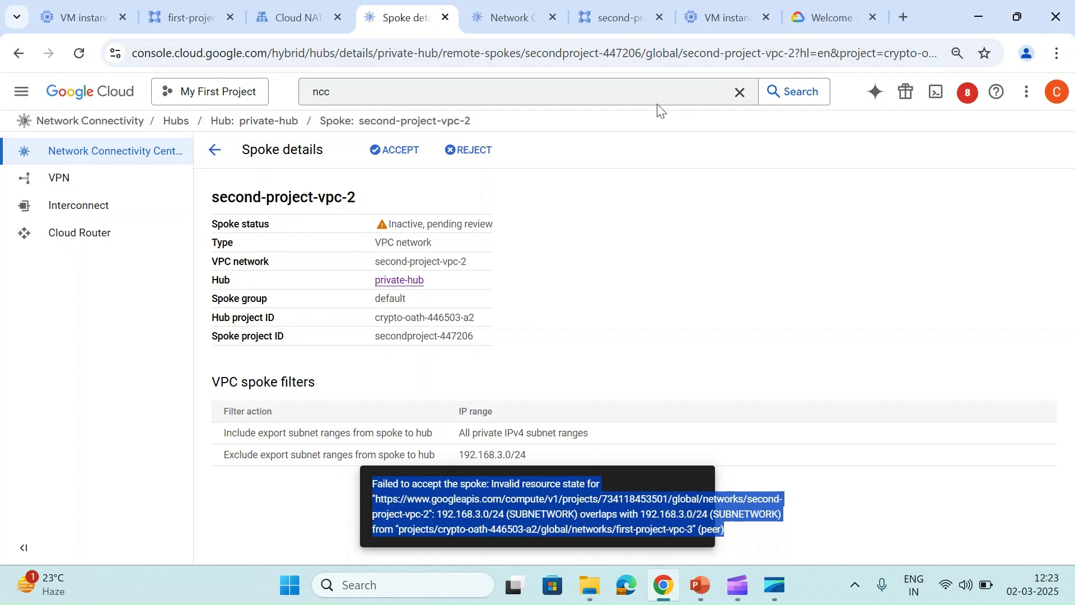
Review private-hub's routes for the region southamerica-east1, checking the 192.168.3.0/24 destination range.
{"action": "left_click", "coordinate": [597, 7]}
{"action": "left_click", "coordinate": [394, 6]}
{"action": "left_click", "coordinate": [216, 151]}
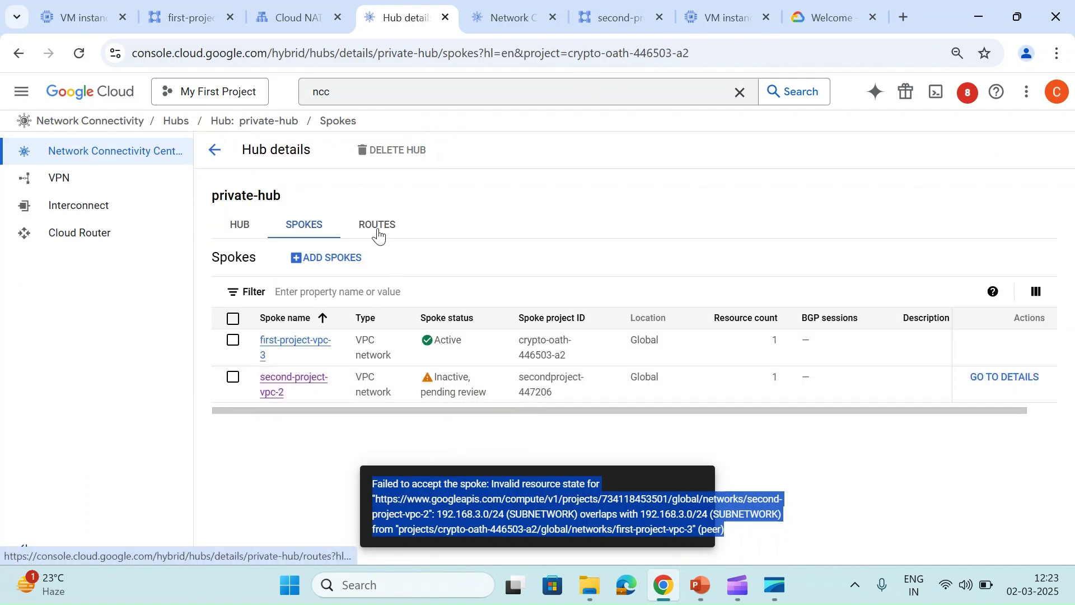
{"action": "left_click", "coordinate": [378, 230]}
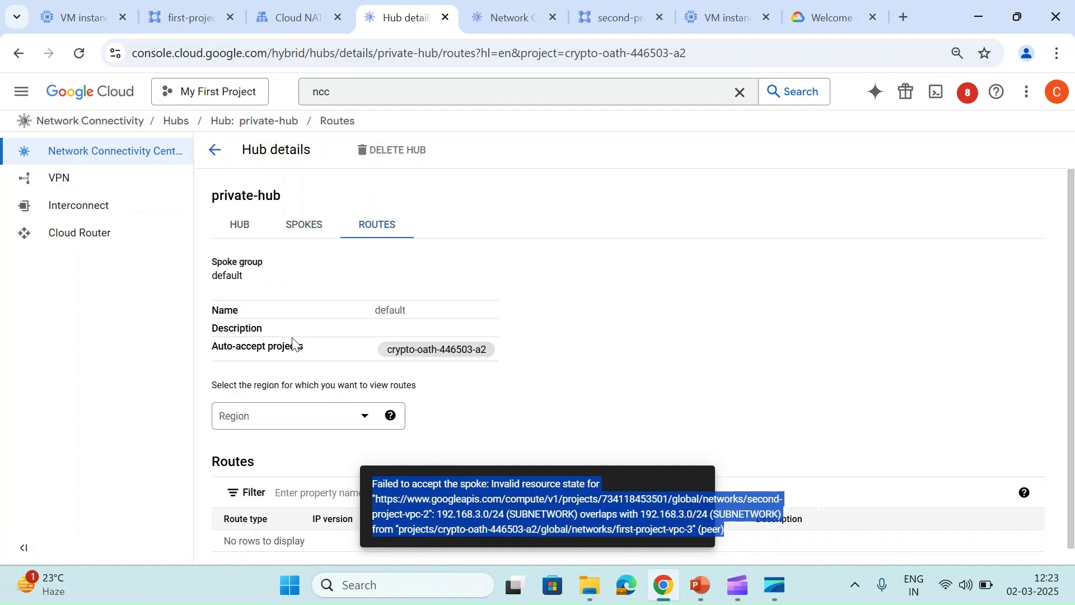
{"action": "left_click", "coordinate": [266, 415]}
{"action": "left_click", "coordinate": [267, 344]}
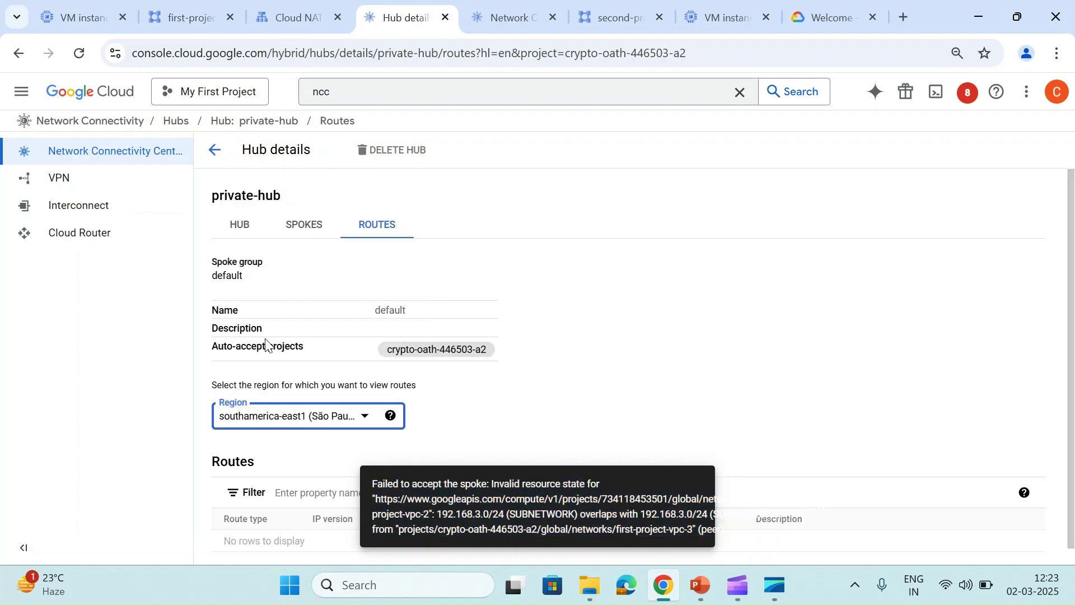
{"action": "scroll", "coordinate": [267, 343], "scroll_direction": "down", "scroll_amount": 1}
{"action": "left_click", "coordinate": [790, 507]}
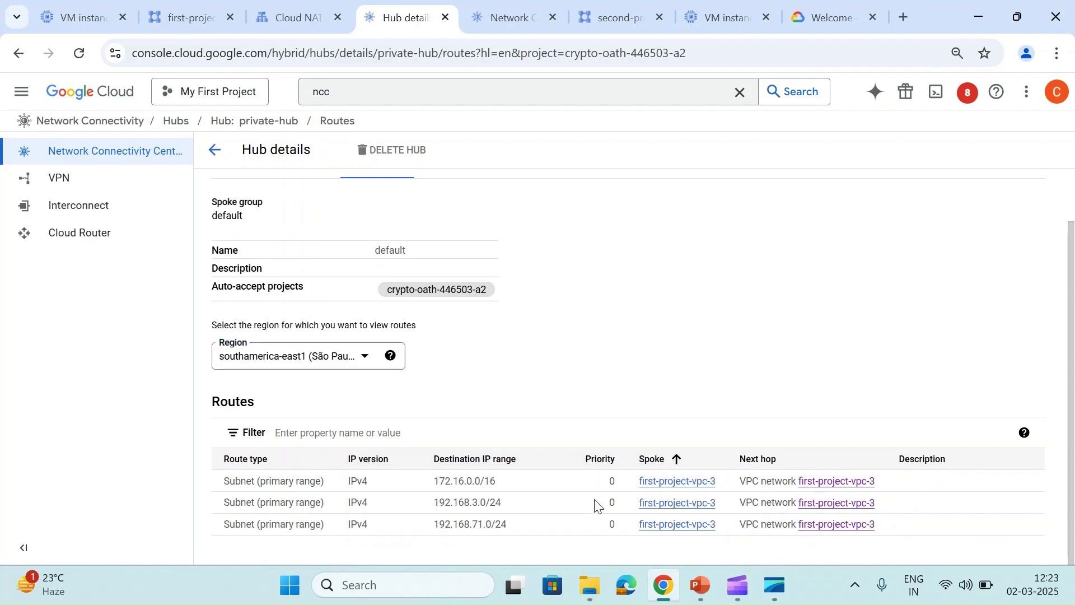
{"action": "left_click_drag", "start_coordinate": [433, 502], "coordinate": [523, 506]}
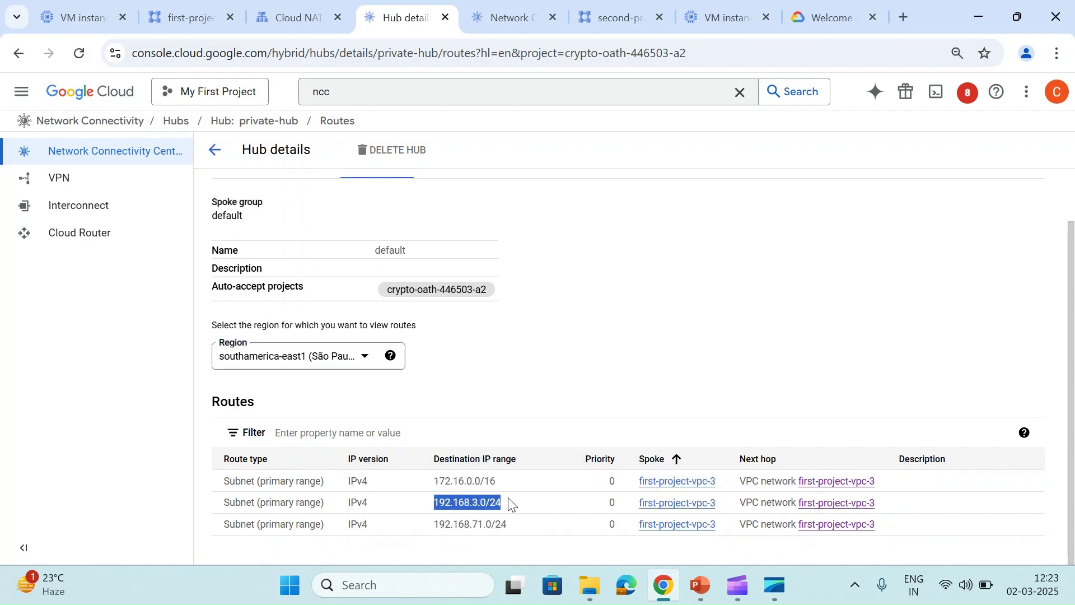
Compare the primary IPv4 ranges of overlap-subnet and sub-1 in the second-project-vpc-2 network.
{"action": "left_click", "coordinate": [613, 17]}
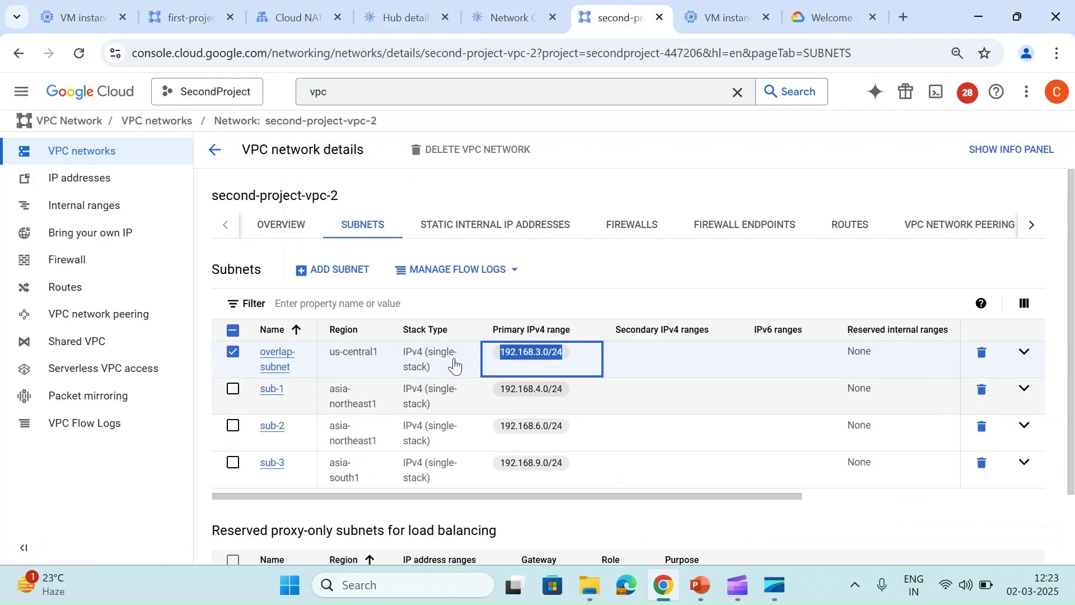
{"action": "left_click", "coordinate": [495, 392]}
{"action": "left_click_drag", "start_coordinate": [499, 392], "coordinate": [570, 401]}
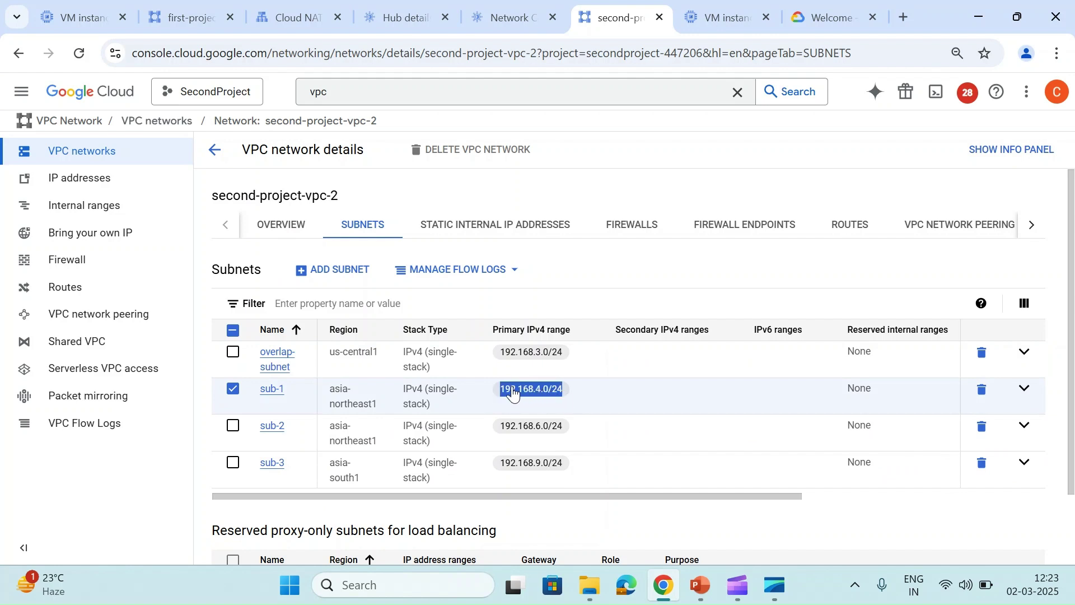
{"action": "left_click", "coordinate": [492, 360]}
{"action": "left_click_drag", "start_coordinate": [493, 360], "coordinate": [564, 361]}
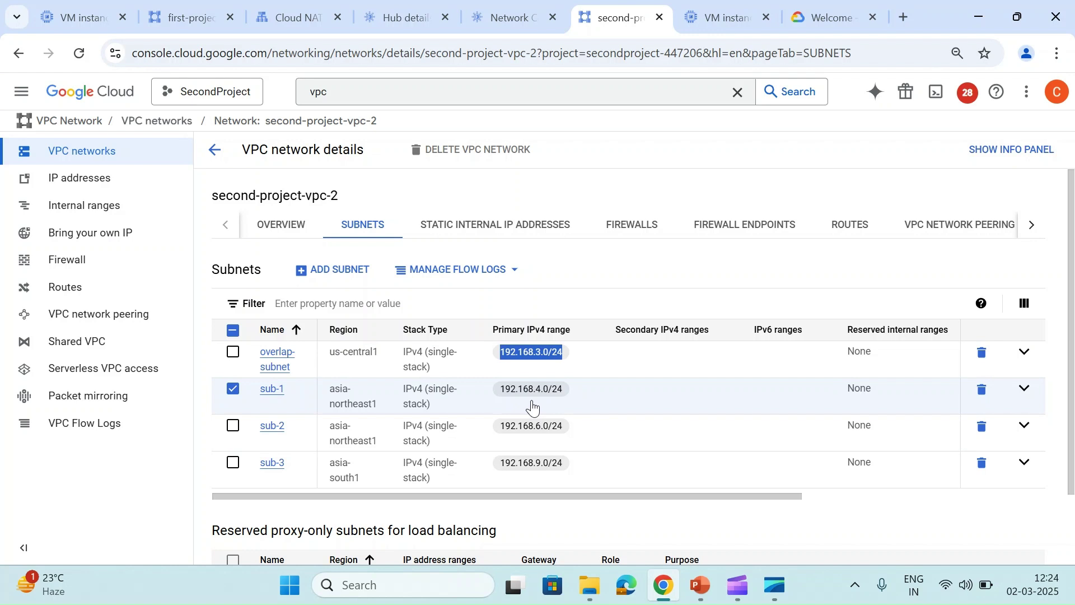
Delete the first-project-vpc-3 spoke from private-hub in the first project.
{"action": "left_click_drag", "start_coordinate": [496, 398], "coordinate": [567, 401]}
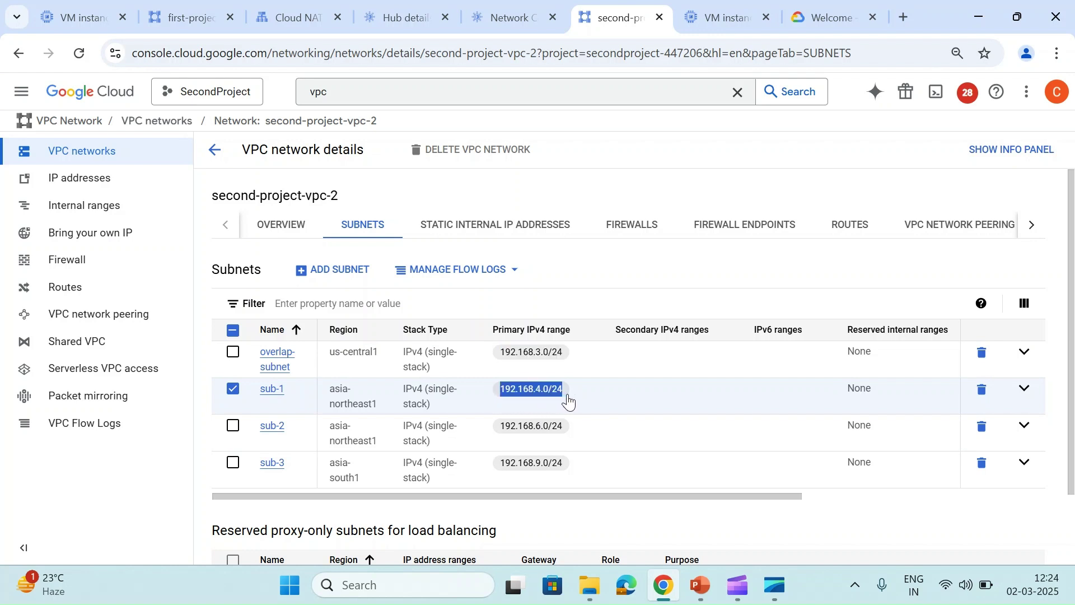
{"action": "left_click", "coordinate": [397, 14]}
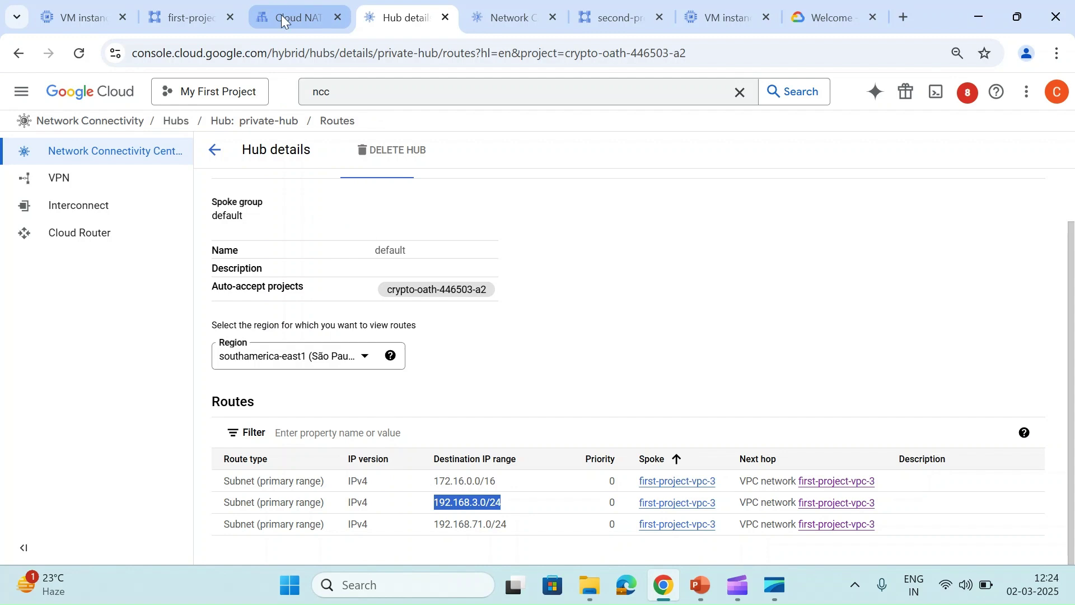
{"action": "left_click", "coordinate": [215, 150]}
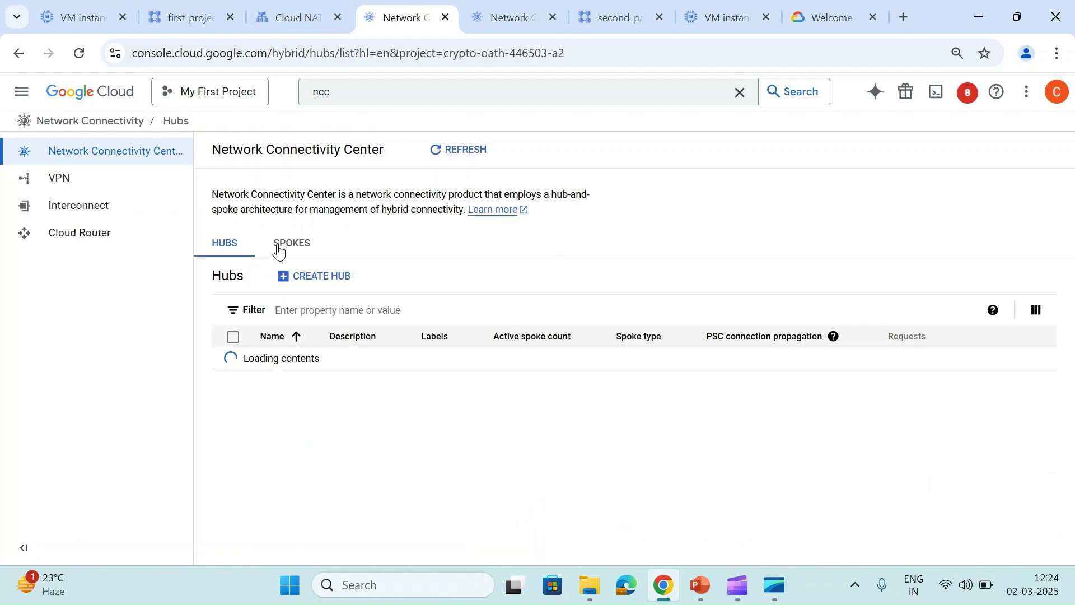
{"action": "left_click", "coordinate": [291, 244]}
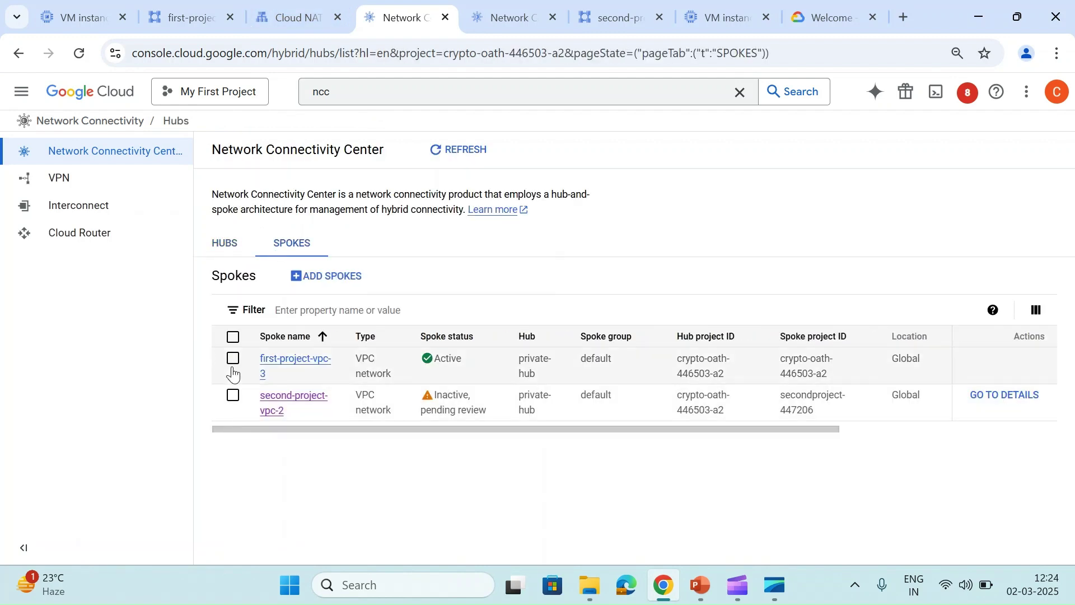
{"action": "left_click", "coordinate": [233, 362]}
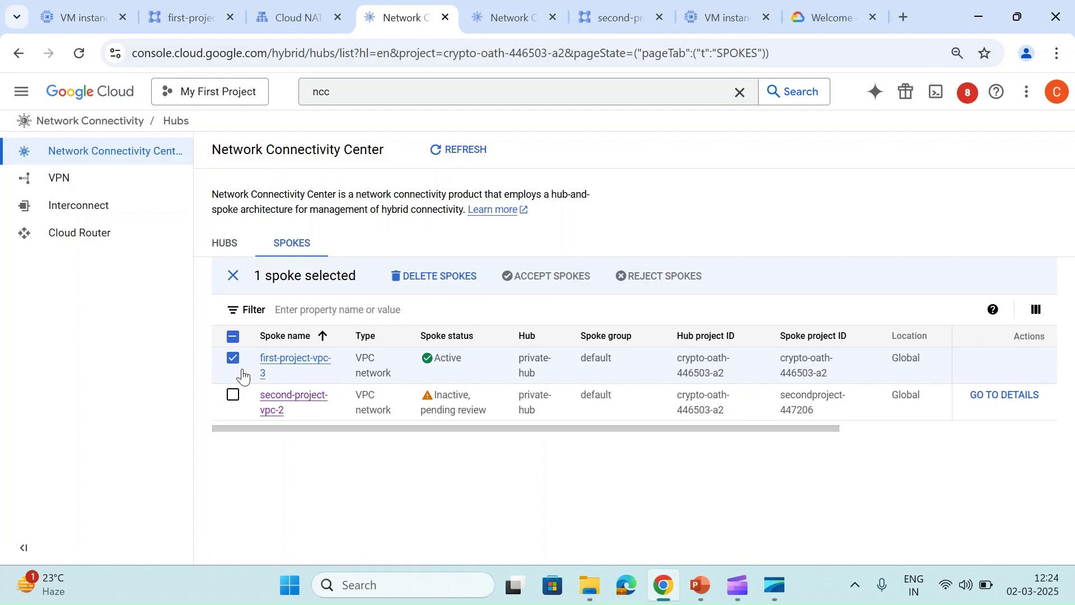
{"action": "left_click", "coordinate": [410, 288]}
{"action": "left_click", "coordinate": [711, 372]}
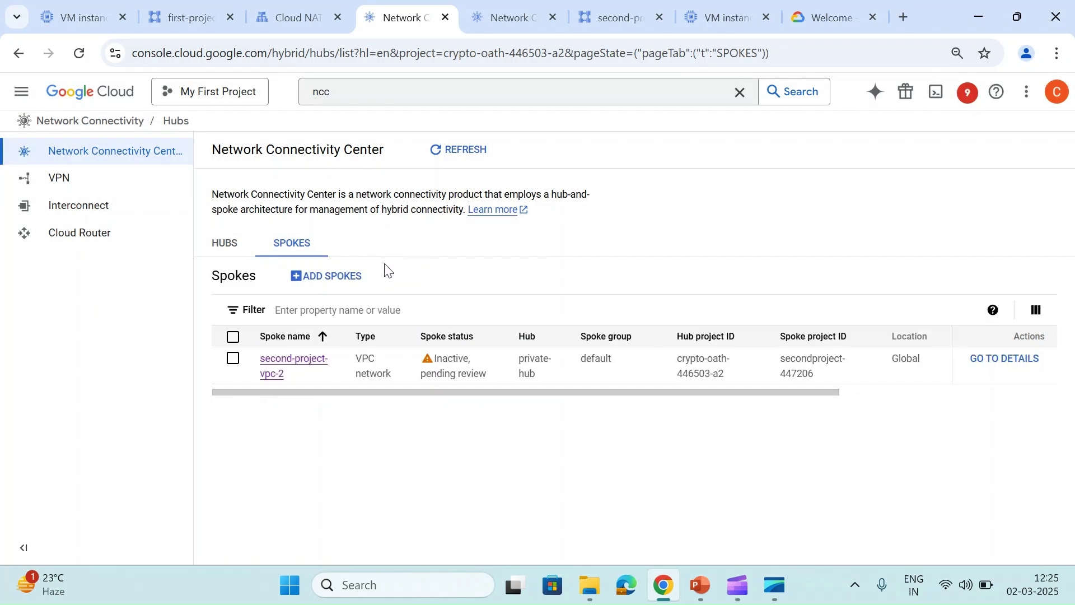
Start adding a new spoke of type VPC network to private-hub in the current project.
{"action": "left_click", "coordinate": [351, 277]}
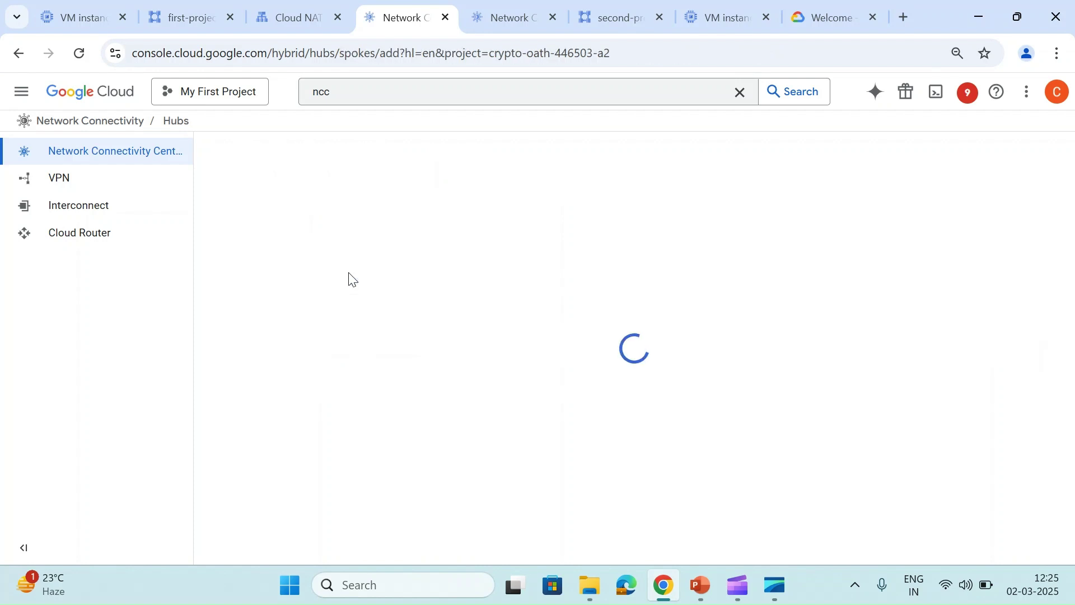
{"action": "left_click", "coordinate": [329, 300]}
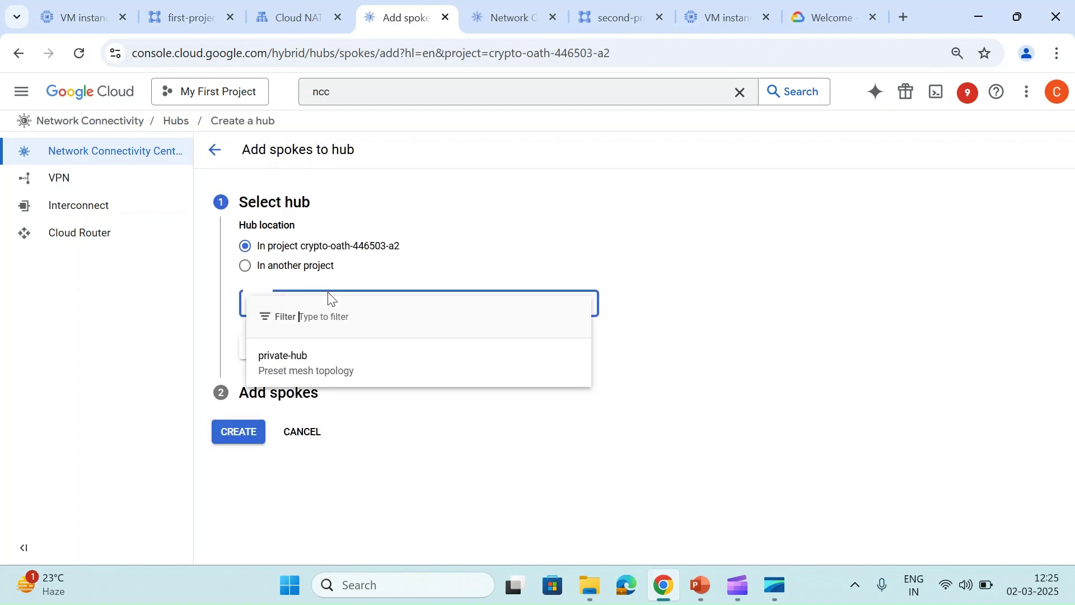
{"action": "left_click", "coordinate": [274, 358]}
{"action": "left_click", "coordinate": [273, 349]}
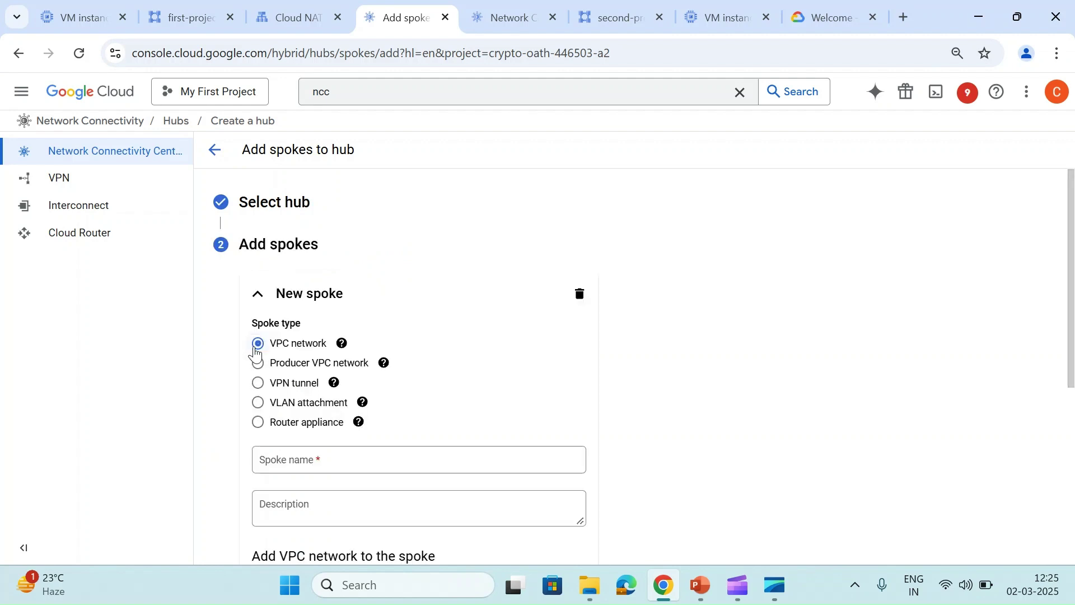
{"action": "scroll", "coordinate": [364, 494], "scroll_direction": "down", "scroll_amount": 4}
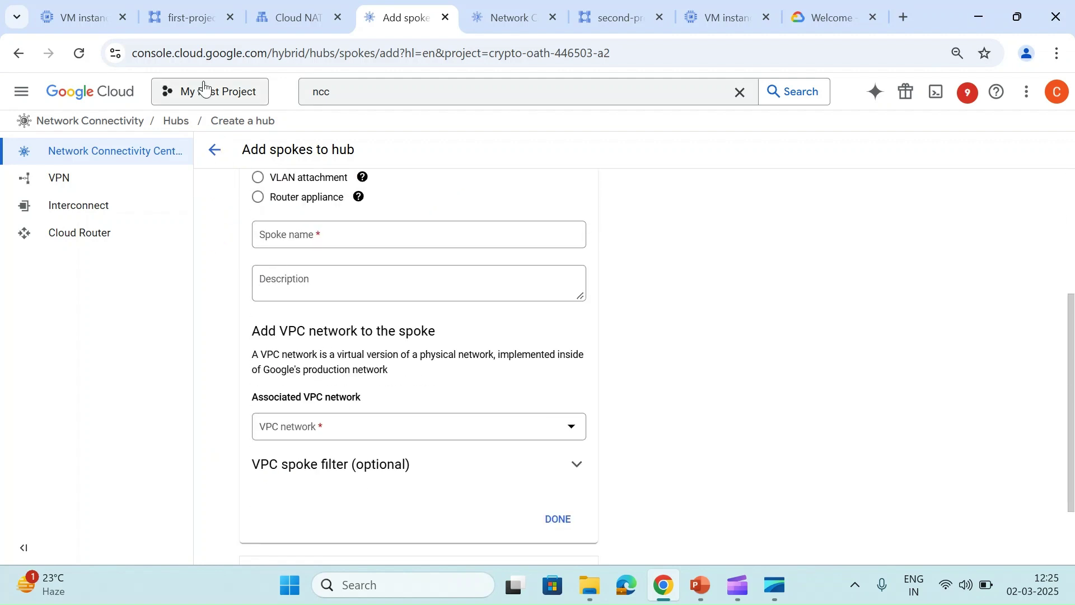
Name the new spoke first-project-vpc-3 and associate it with the first-project-vpc-3 VPC network.
{"action": "left_click", "coordinate": [194, 18]}
{"action": "left_click", "coordinate": [421, 2]}
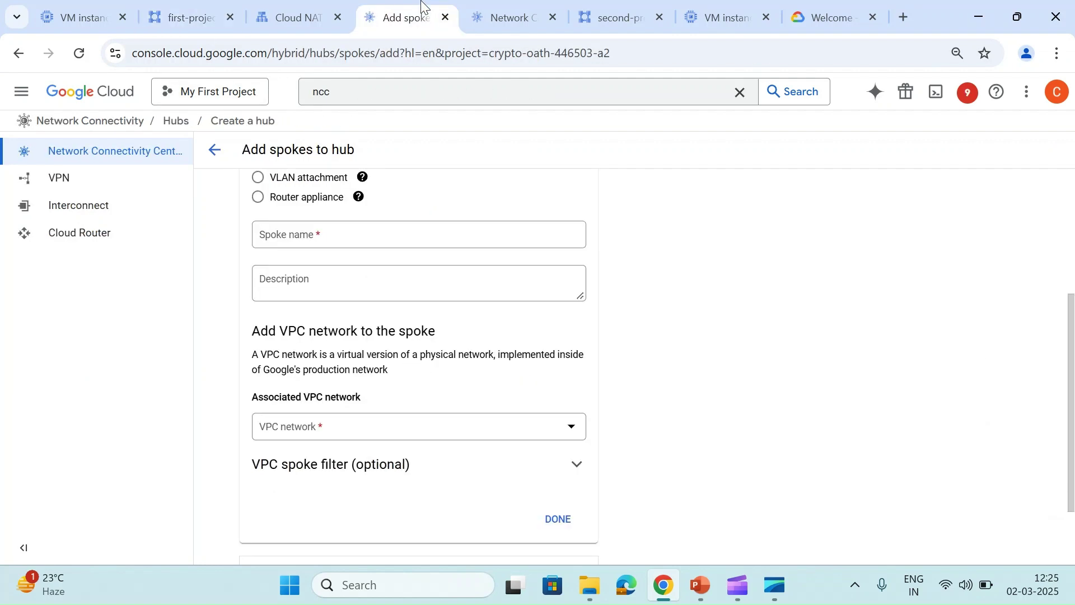
{"action": "left_click", "coordinate": [339, 236]}
{"action": "type", "text": "first-project-vpc-3"}
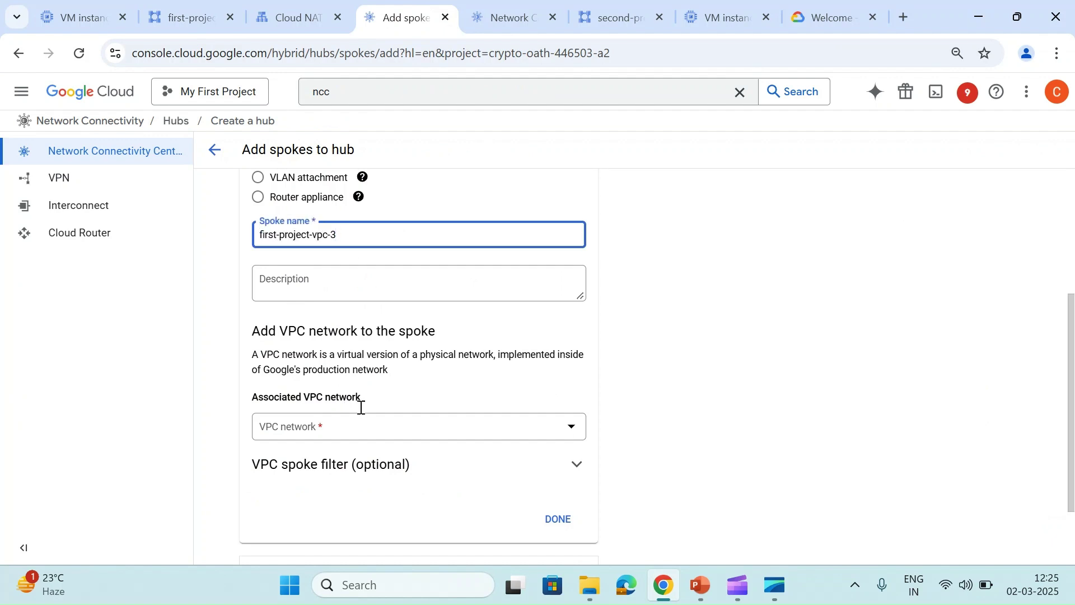
{"action": "left_click", "coordinate": [396, 463]}
{"action": "left_click", "coordinate": [440, 421]}
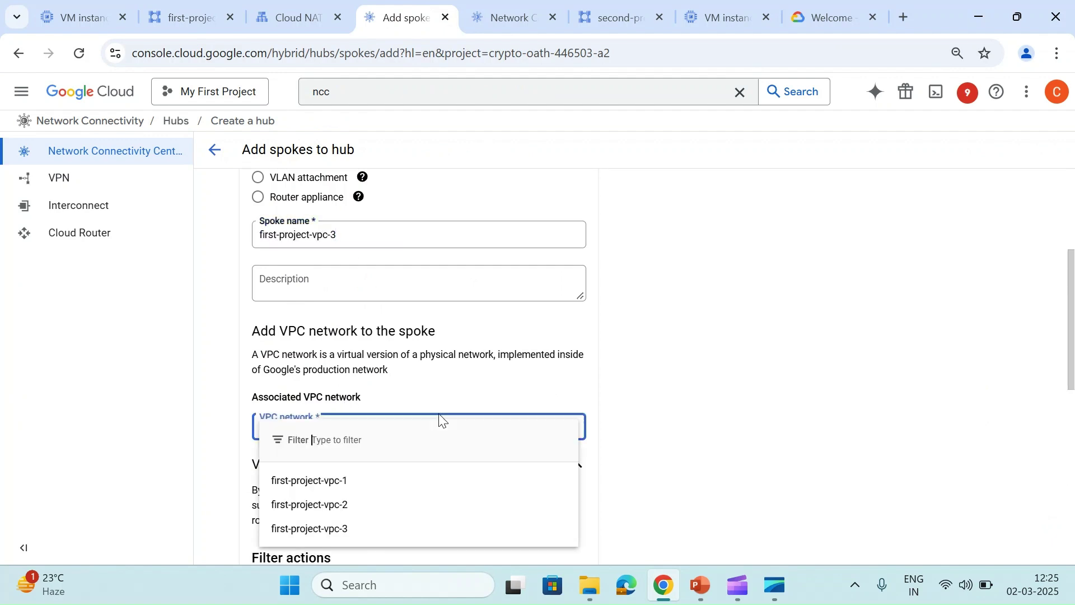
{"action": "left_click", "coordinate": [345, 528]}
Exclude sub-2's range 192.168.3.0/24 from the spoke's export to the hub and create the spoke.
{"action": "scroll", "coordinate": [348, 512], "scroll_direction": "down", "scroll_amount": 5}
{"action": "left_click", "coordinate": [276, 445]}
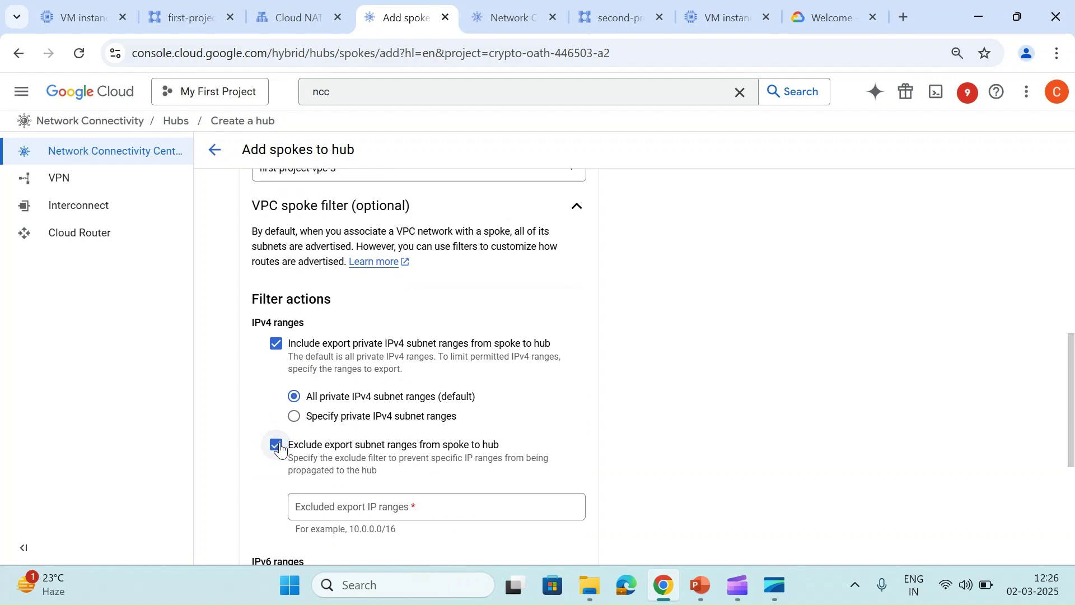
{"action": "left_click", "coordinate": [215, 20]}
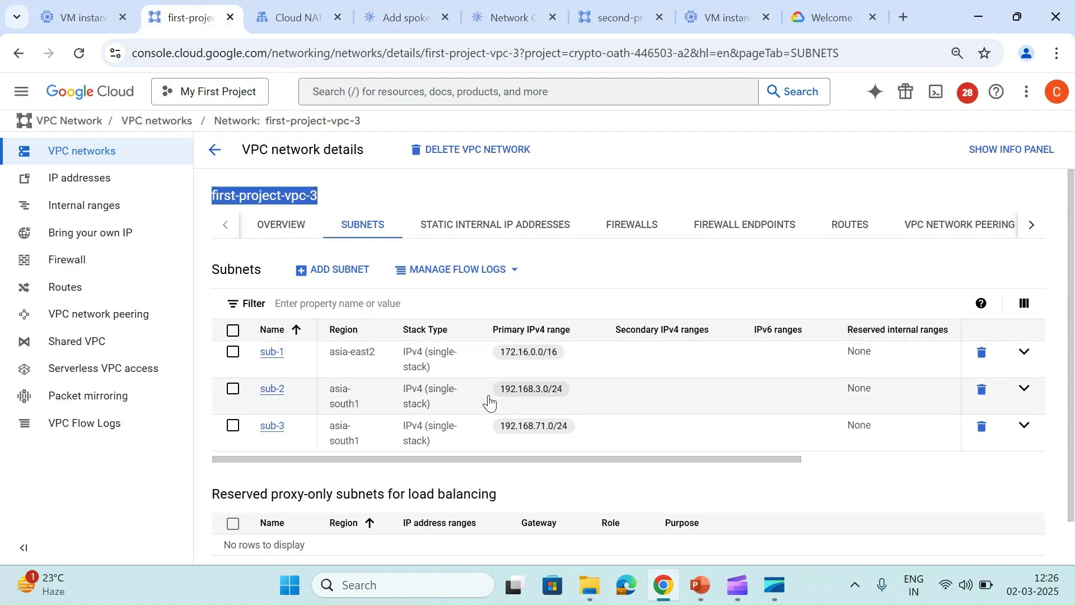
{"action": "left_click_drag", "start_coordinate": [489, 402], "coordinate": [571, 404]}
{"action": "key", "text": "ctrl+c"}
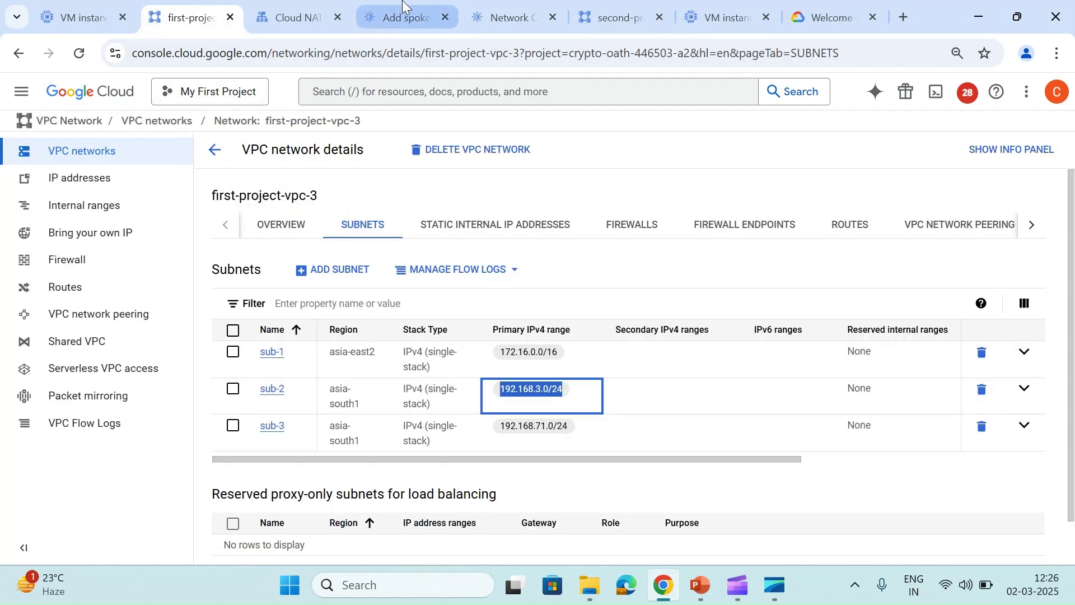
{"action": "left_click", "coordinate": [403, 8]}
{"action": "scroll", "coordinate": [369, 386], "scroll_direction": "down", "scroll_amount": 5}
{"action": "left_click", "coordinate": [391, 220]}
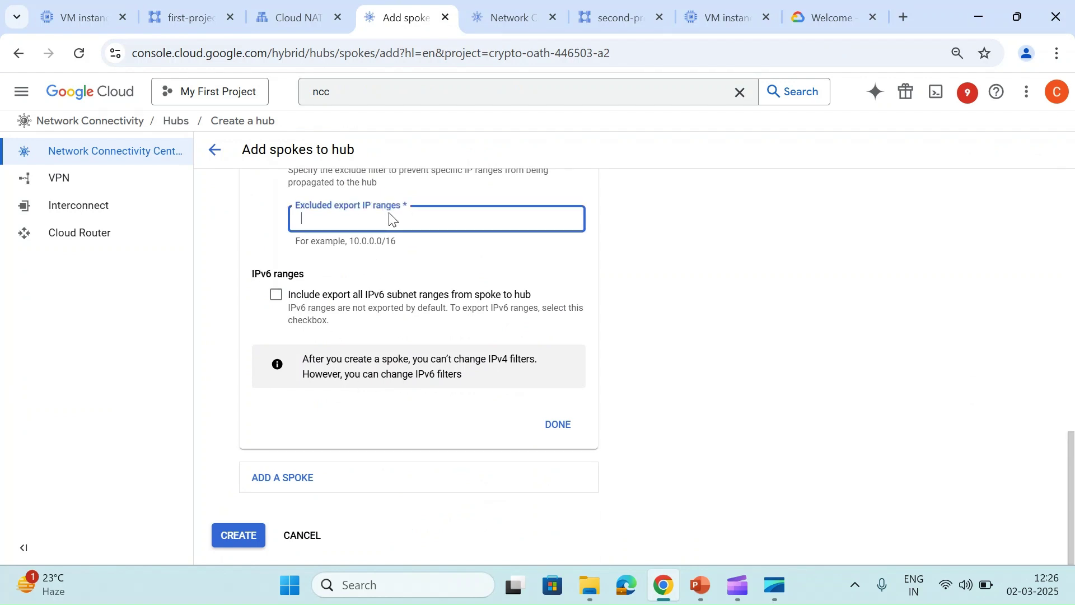
{"action": "key", "text": "ctrl+v"}
{"action": "left_click", "coordinate": [458, 268]}
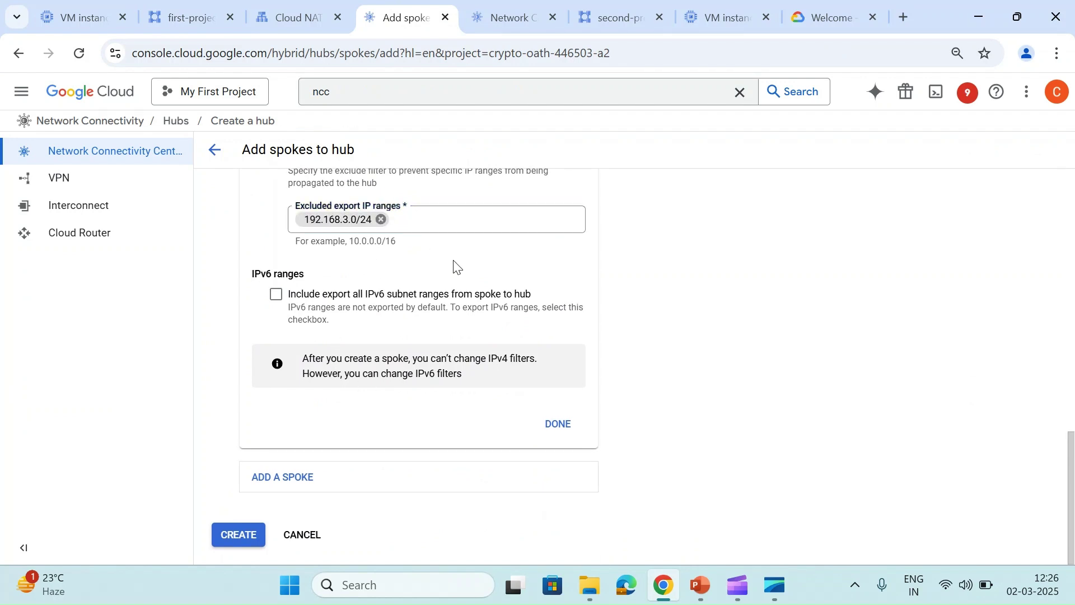
{"action": "left_click", "coordinate": [558, 427]}
{"action": "left_click", "coordinate": [239, 366]}
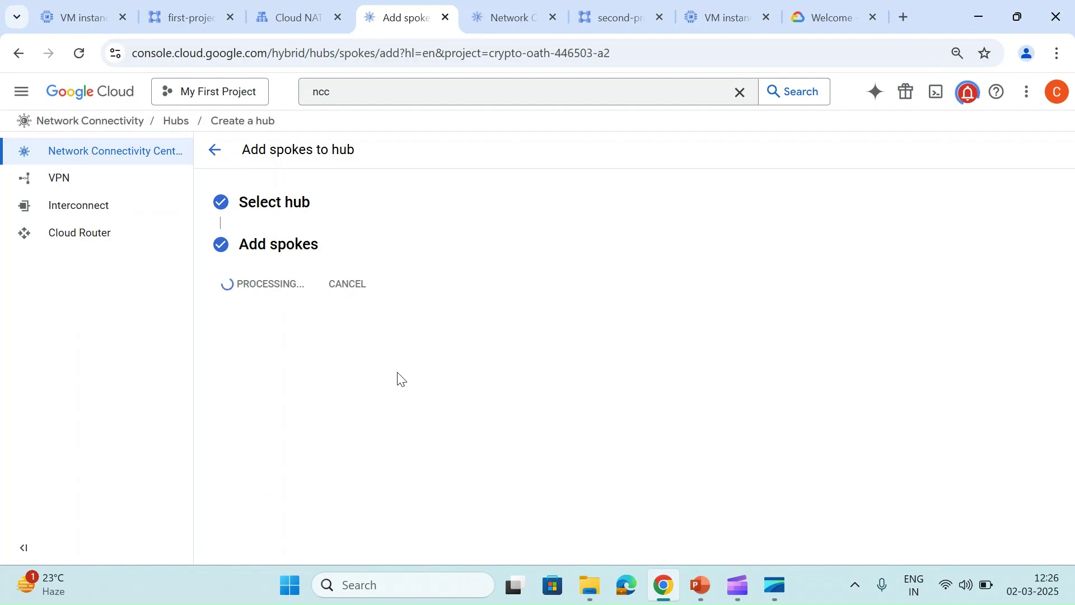
Compare the primary IPv4 ranges of sub-2 in first-project-vpc-3 and overlap-subnet in second-project-vpc-2.
{"action": "left_click", "coordinate": [180, 18]}
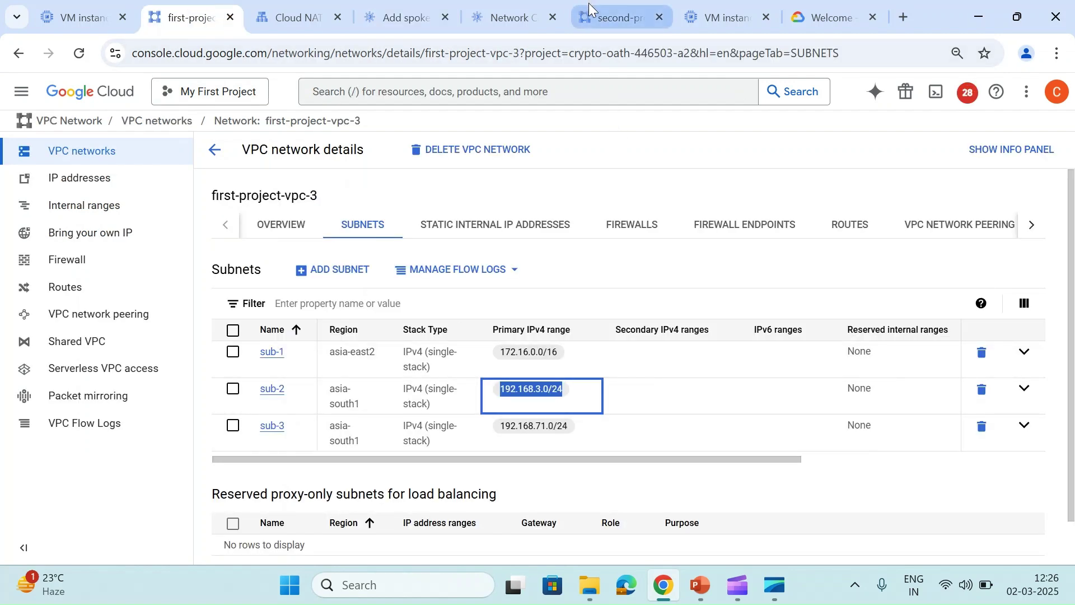
{"action": "left_click", "coordinate": [616, 17]}
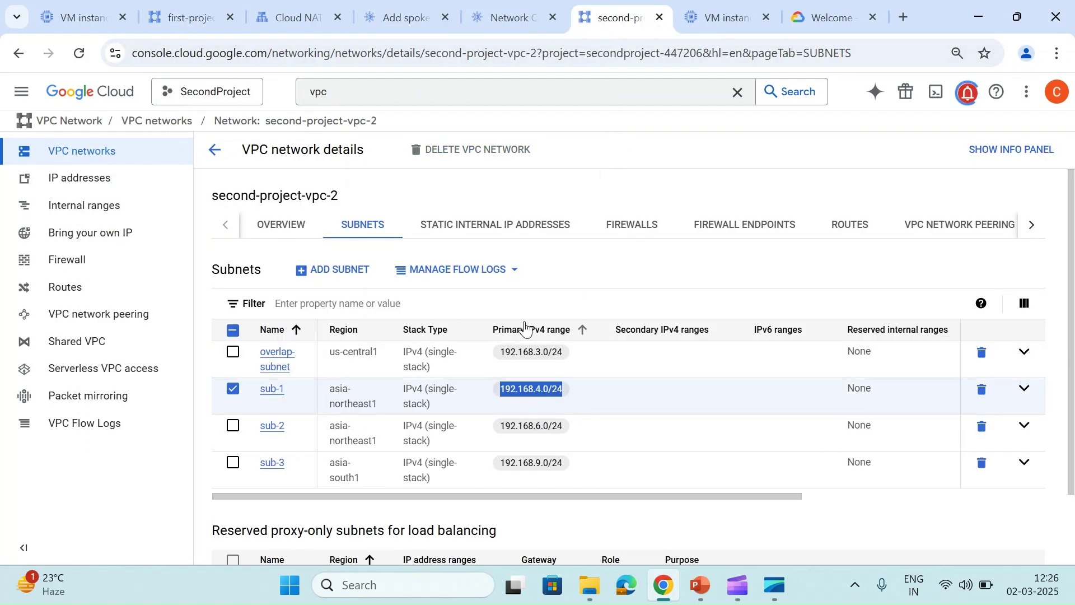
{"action": "triple_click", "coordinate": [525, 359]}
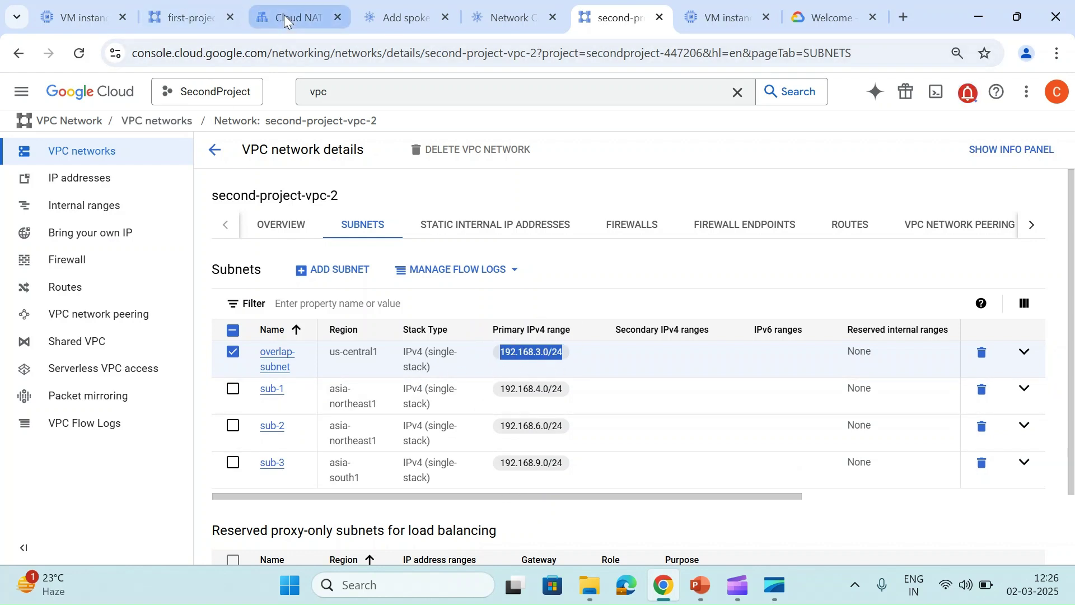
{"action": "left_click", "coordinate": [188, 16]}
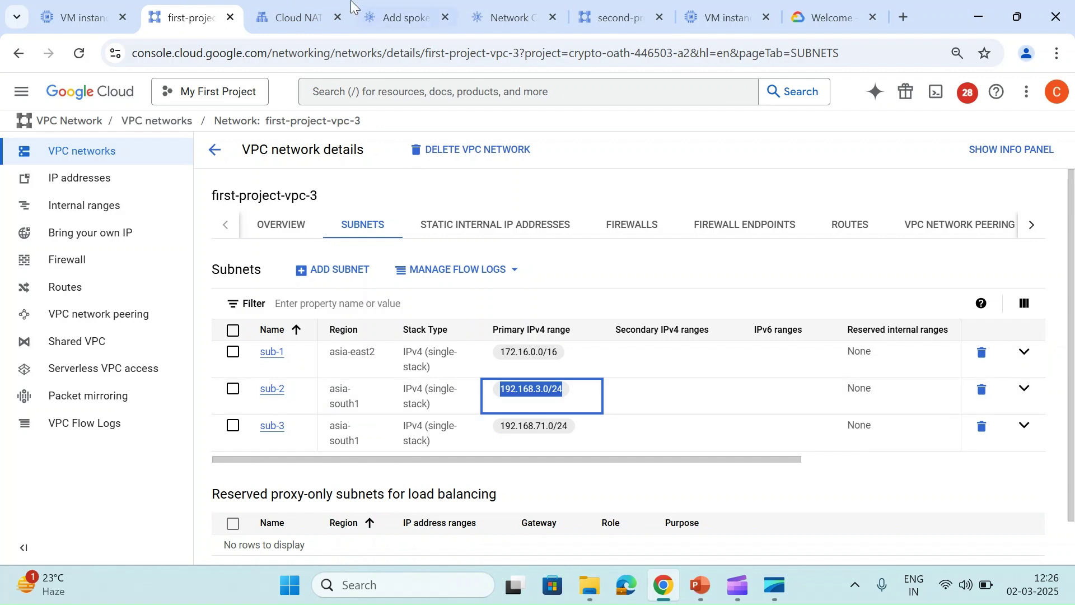
Accept the pending second-project-vpc-2 spoke into private-hub and return to the hub's spokes list.
{"action": "left_click", "coordinate": [407, 17]}
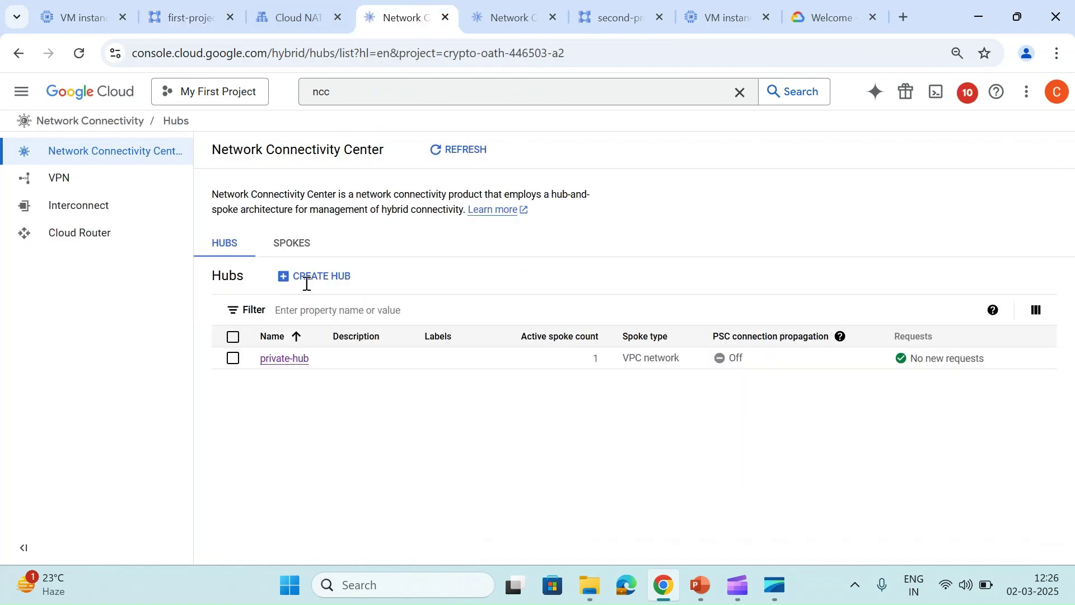
{"action": "left_click", "coordinate": [285, 243]}
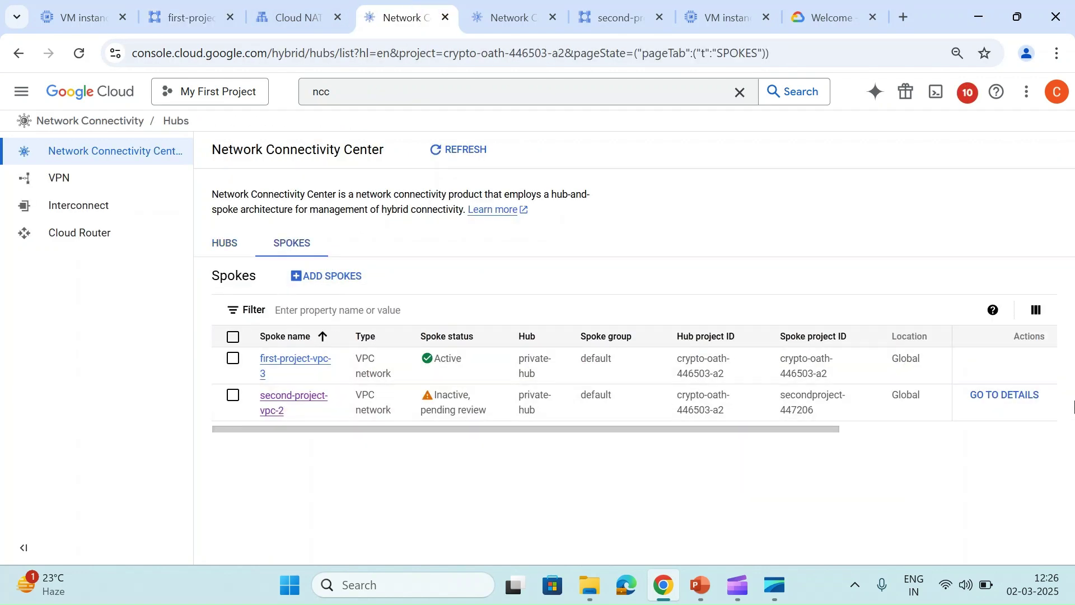
{"action": "left_click", "coordinate": [1020, 401]}
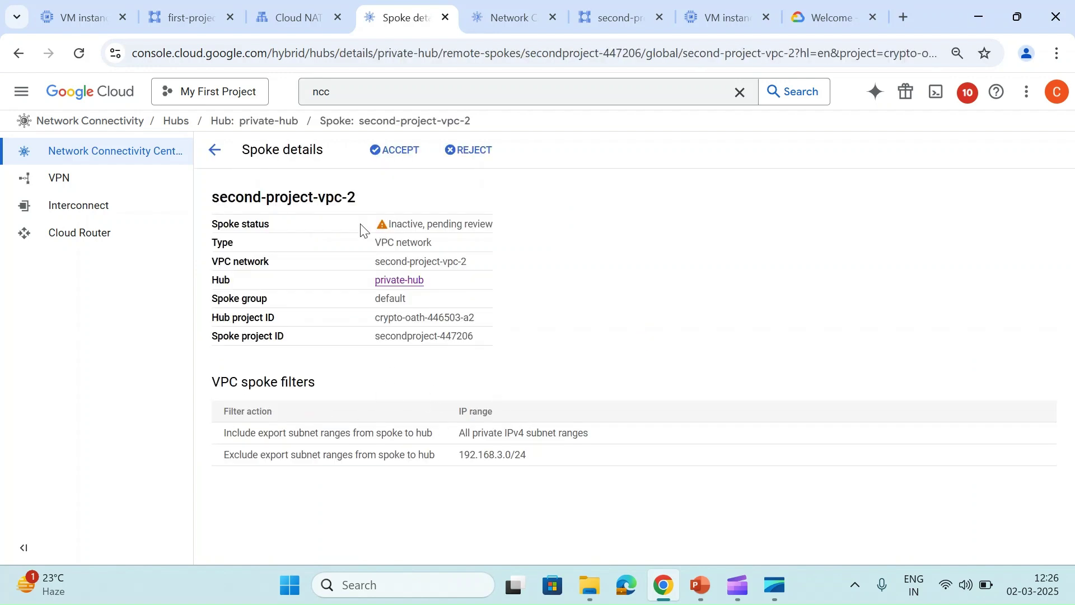
{"action": "left_click", "coordinate": [392, 150]}
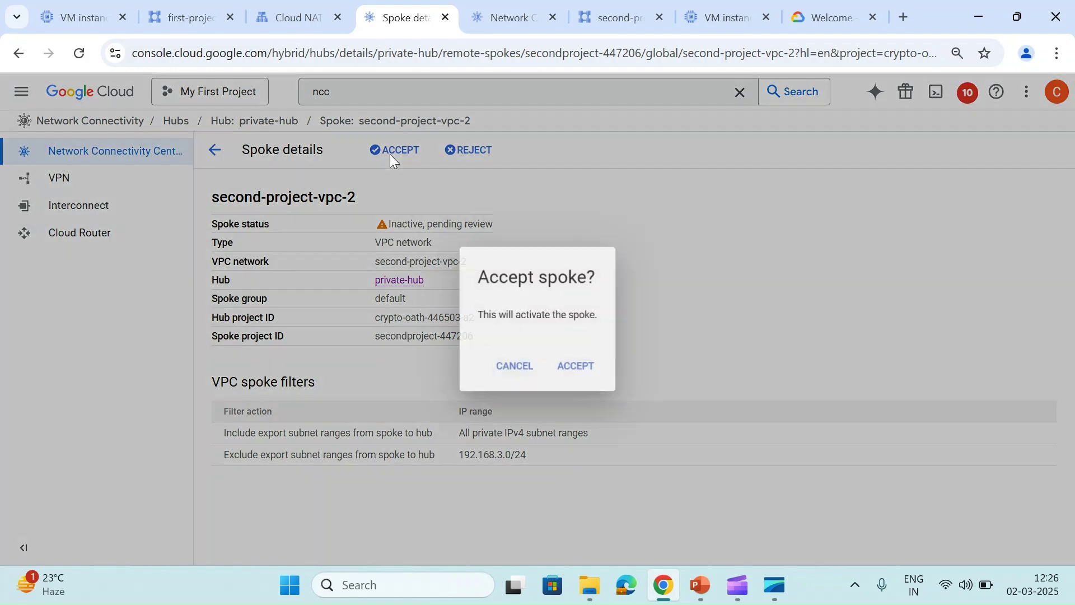
{"action": "left_click", "coordinate": [576, 367]}
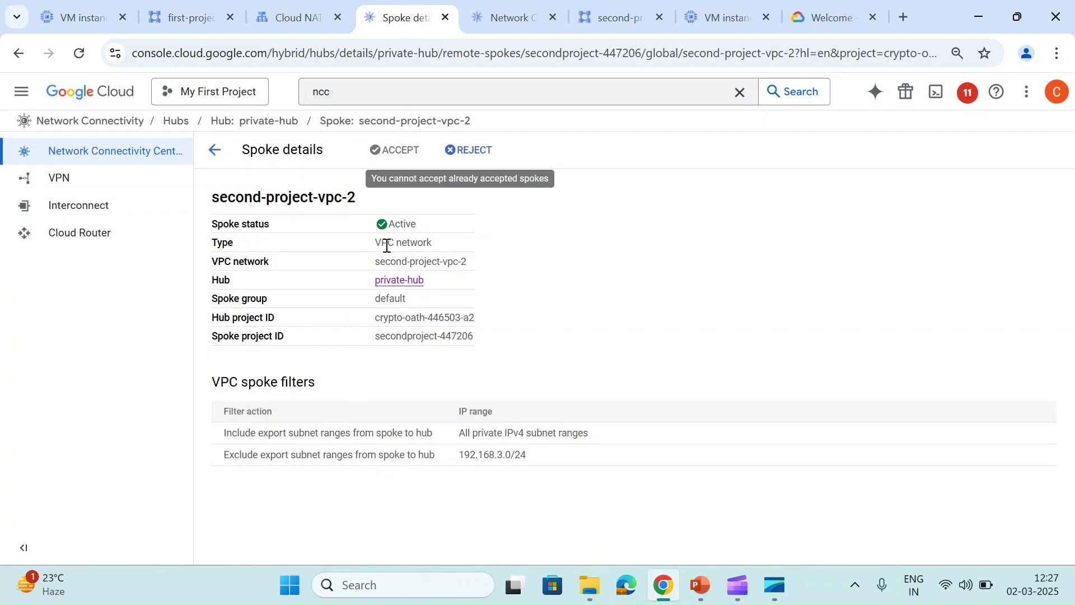
{"action": "left_click", "coordinate": [216, 149]}
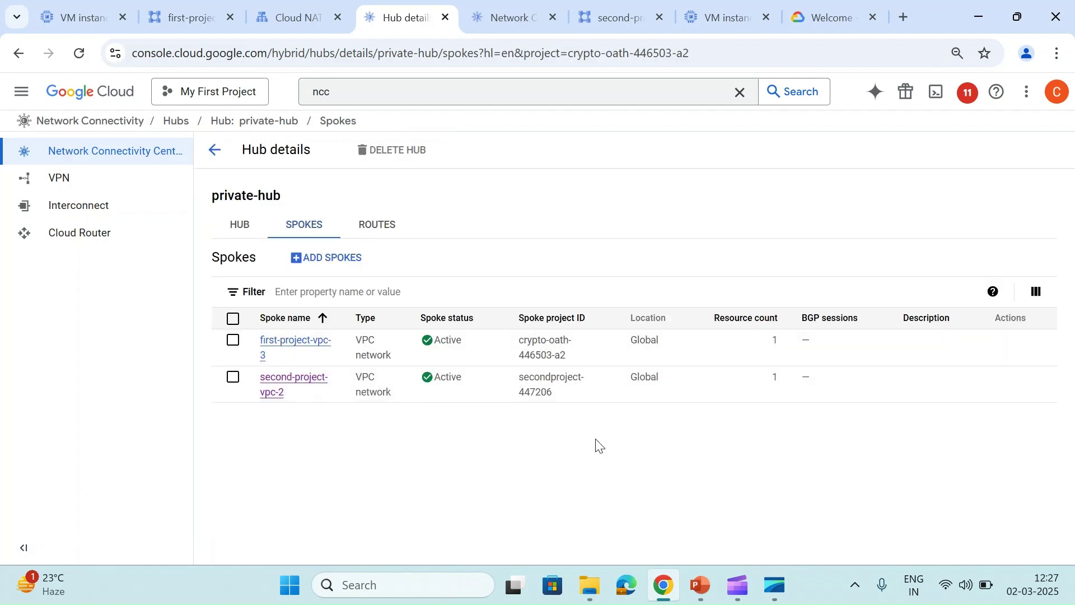
Consult the Private NAT spokes diagram in PowerPoint, and review private-hub's routes in the browser for the region southamerica-east1.
{"action": "left_click", "coordinate": [699, 585]}
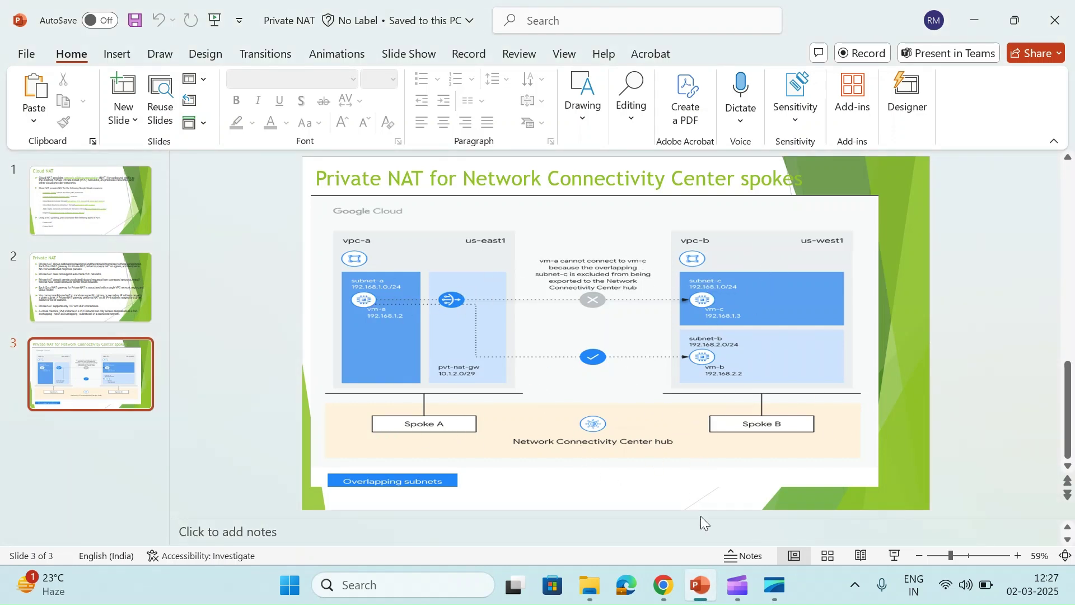
{"action": "left_click", "coordinate": [700, 602]}
{"action": "left_click", "coordinate": [392, 235]}
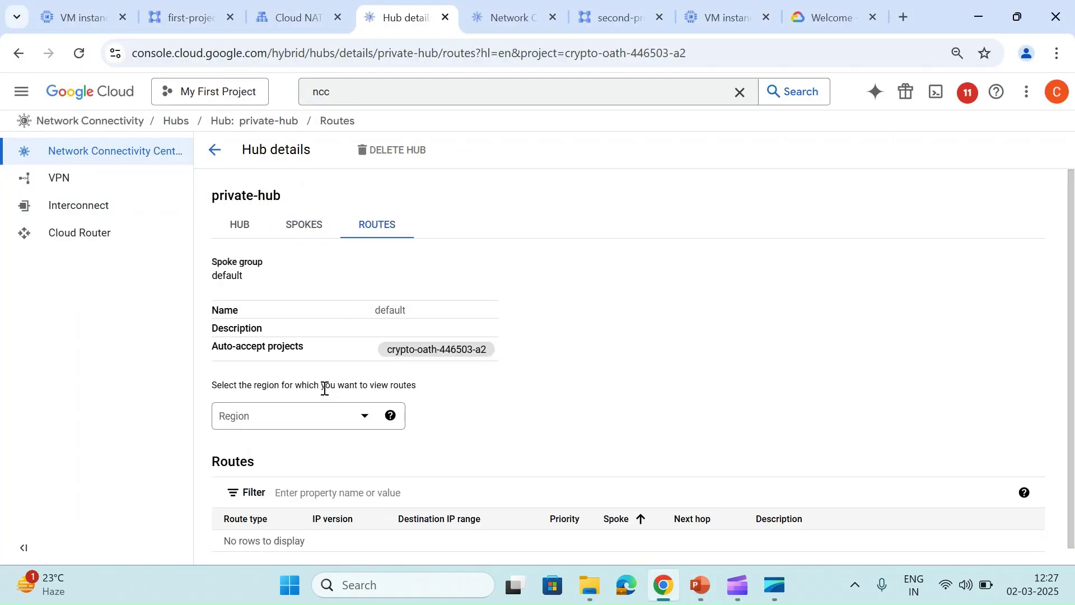
{"action": "left_click", "coordinate": [312, 415]}
{"action": "left_click", "coordinate": [287, 344]}
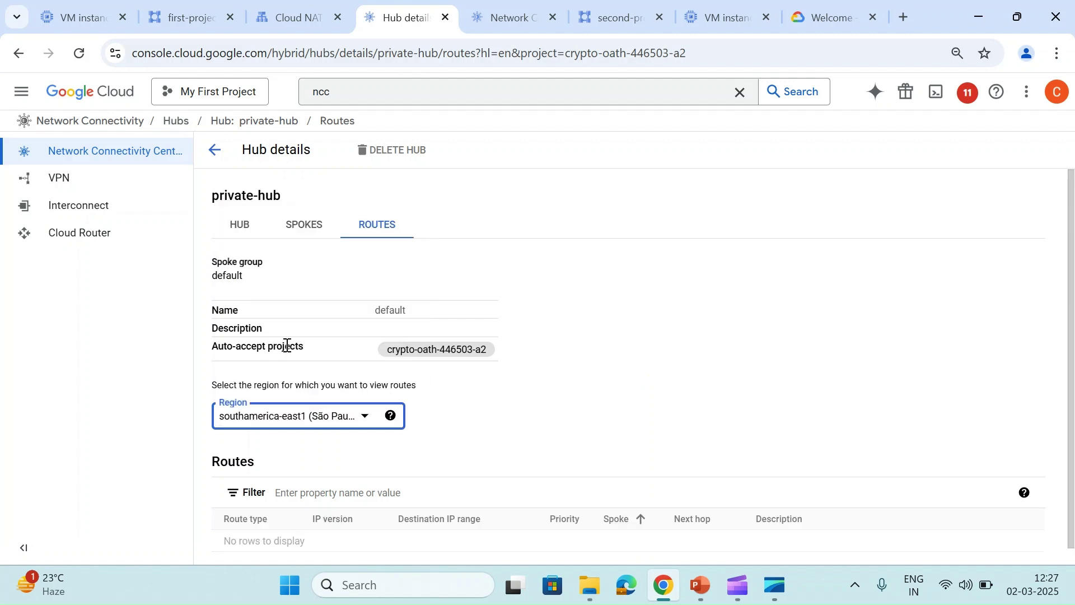
{"action": "scroll", "coordinate": [391, 382], "scroll_direction": "down", "scroll_amount": 2}
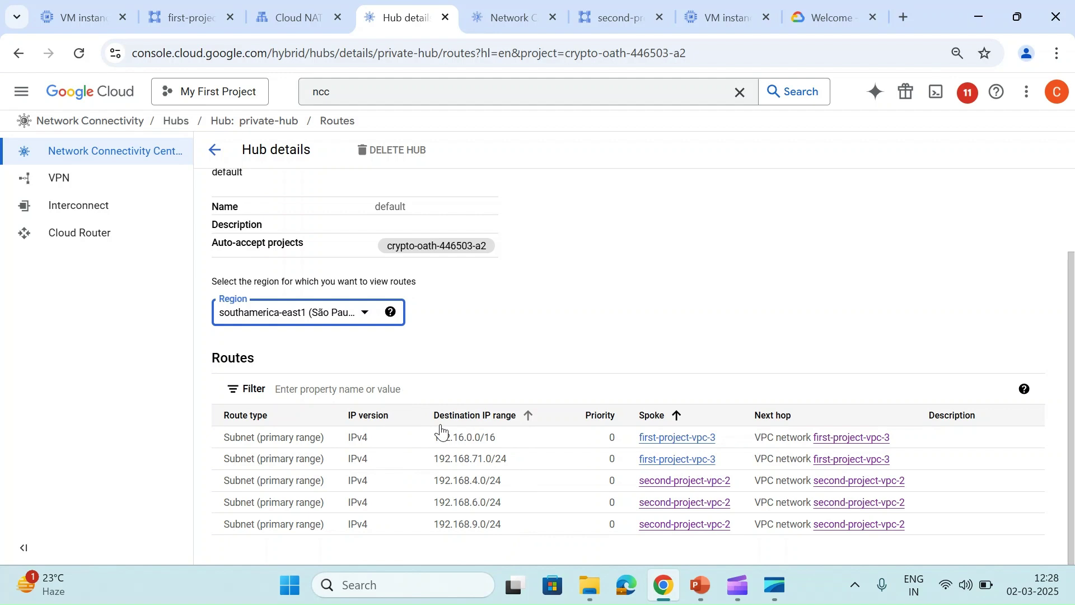
Check the subnets of second-project-vpc-2 and the internal IPs of the second project's VM instances.
{"action": "left_click", "coordinate": [618, 13]}
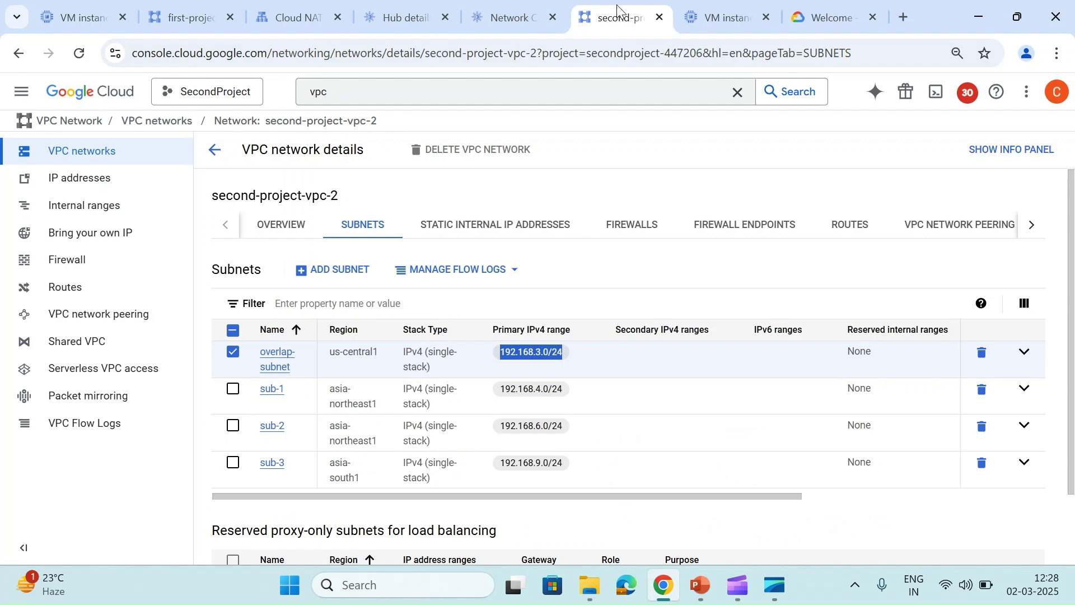
{"action": "left_click", "coordinate": [710, 11]}
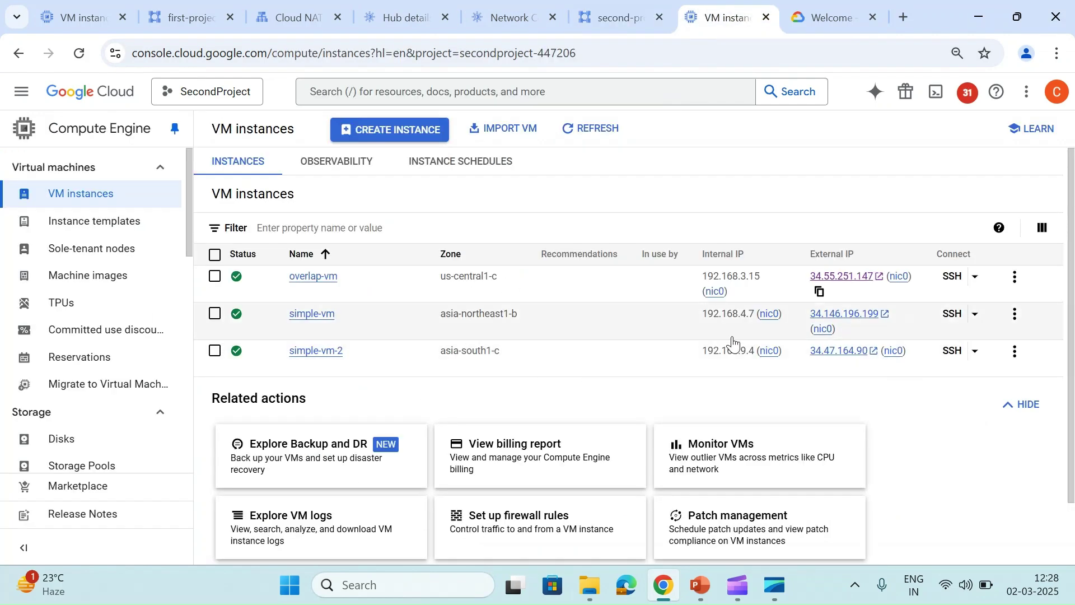
Check second-project-vpc-2's subnet ranges and open the web page served at simple-vm-2's external IP.
{"action": "left_click", "coordinate": [624, 12]}
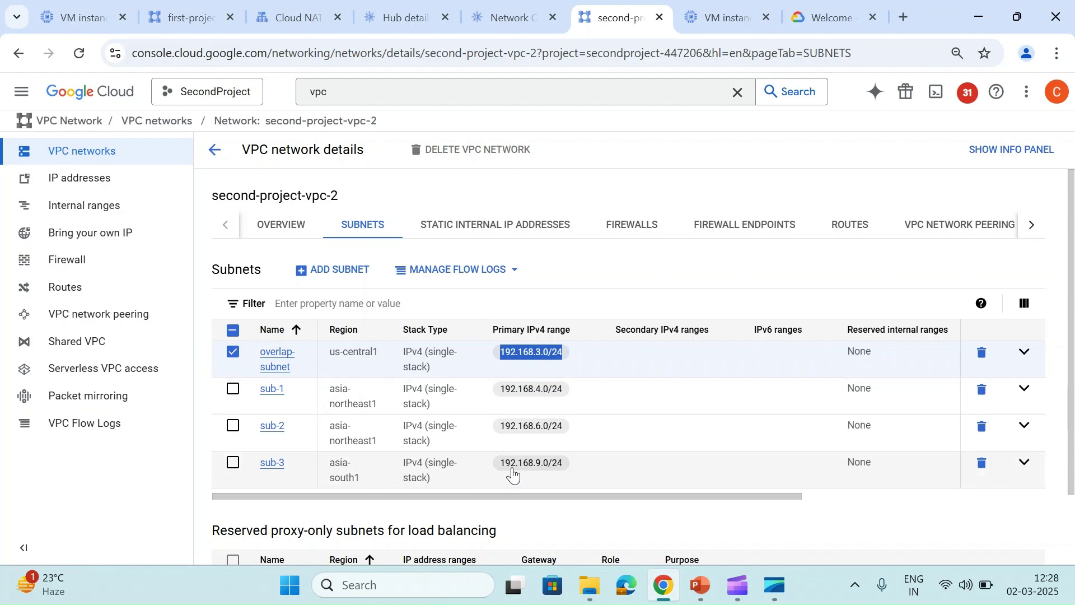
{"action": "left_click", "coordinate": [722, 17]}
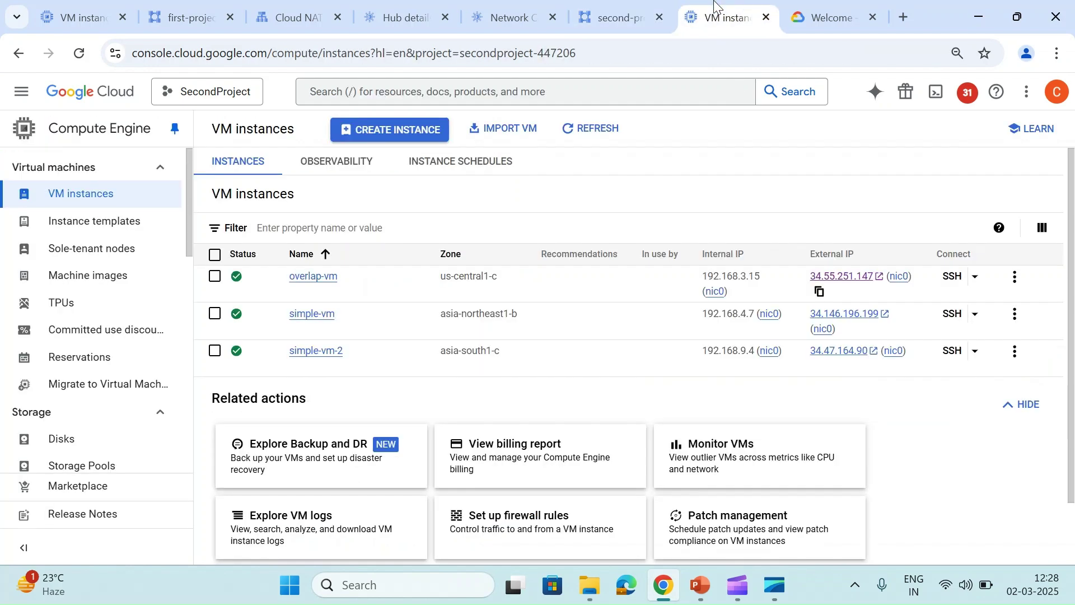
{"action": "left_click", "coordinate": [852, 354]}
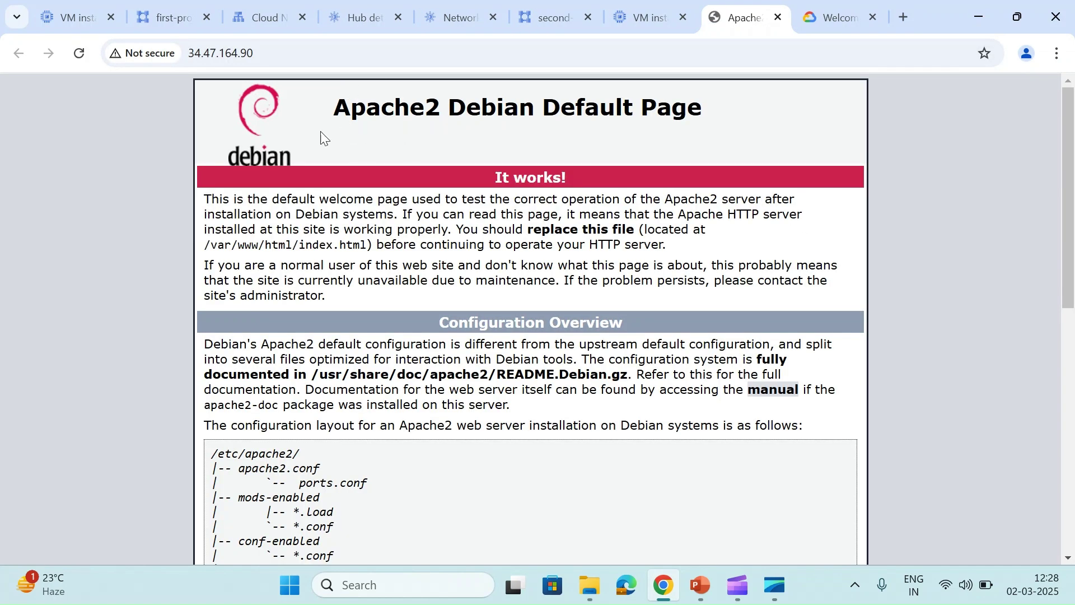
Check the subnets of first-project-vpc-3 against the internal IPs of the first project's VM instances.
{"action": "left_click", "coordinate": [178, 4]}
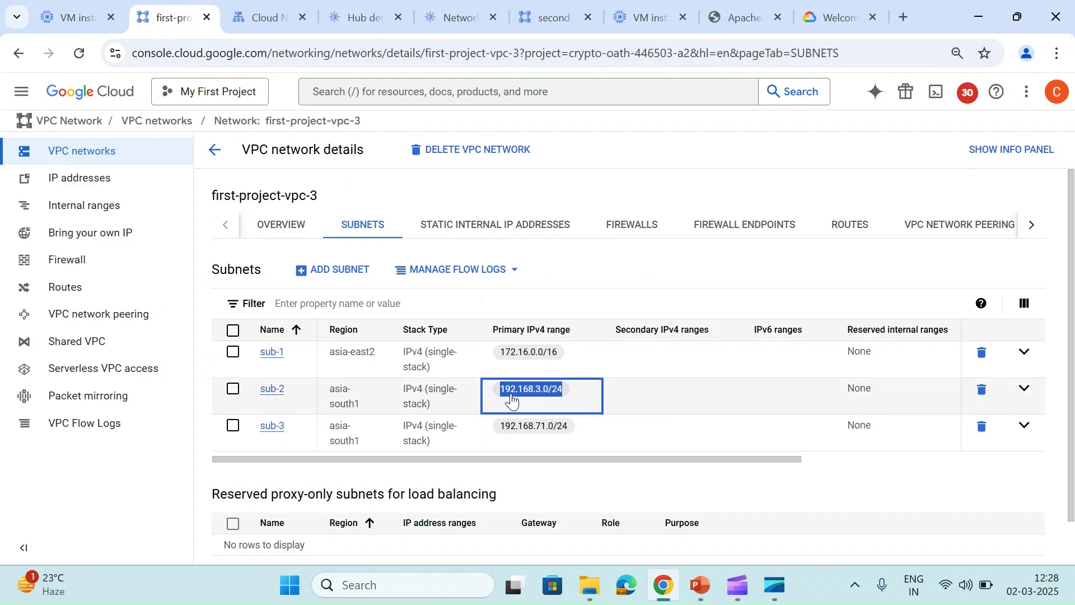
{"action": "left_click", "coordinate": [255, 6]}
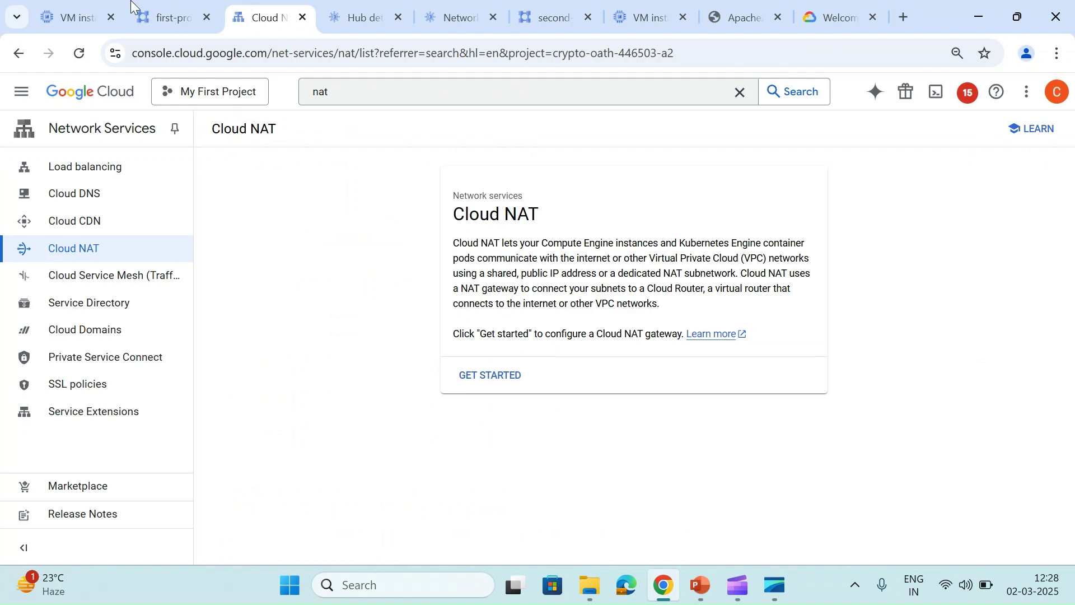
{"action": "left_click", "coordinate": [108, 3]}
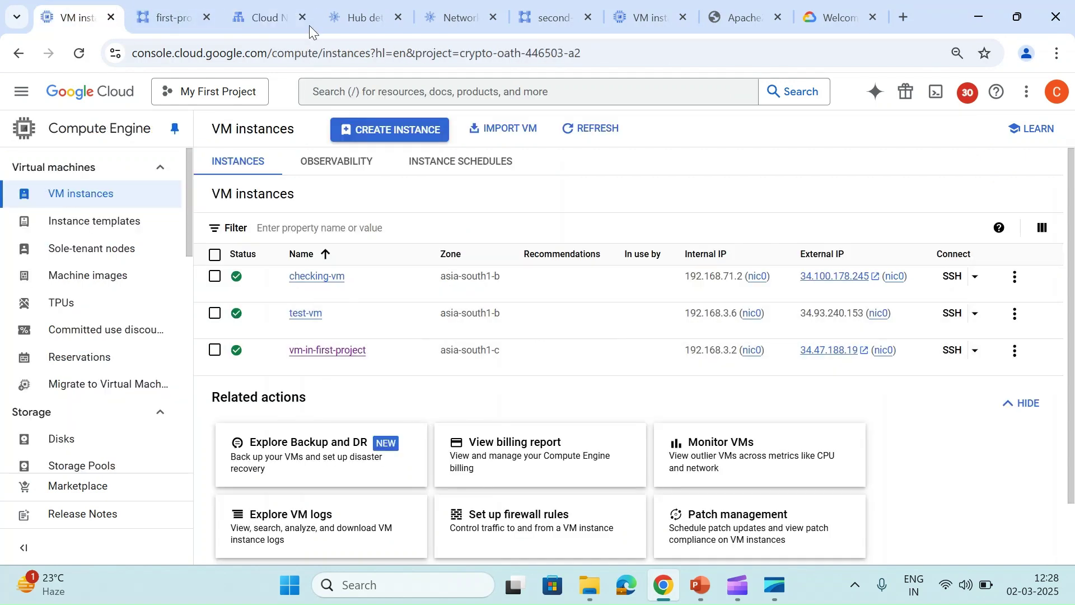
{"action": "key", "text": "ctrl+Tab"}
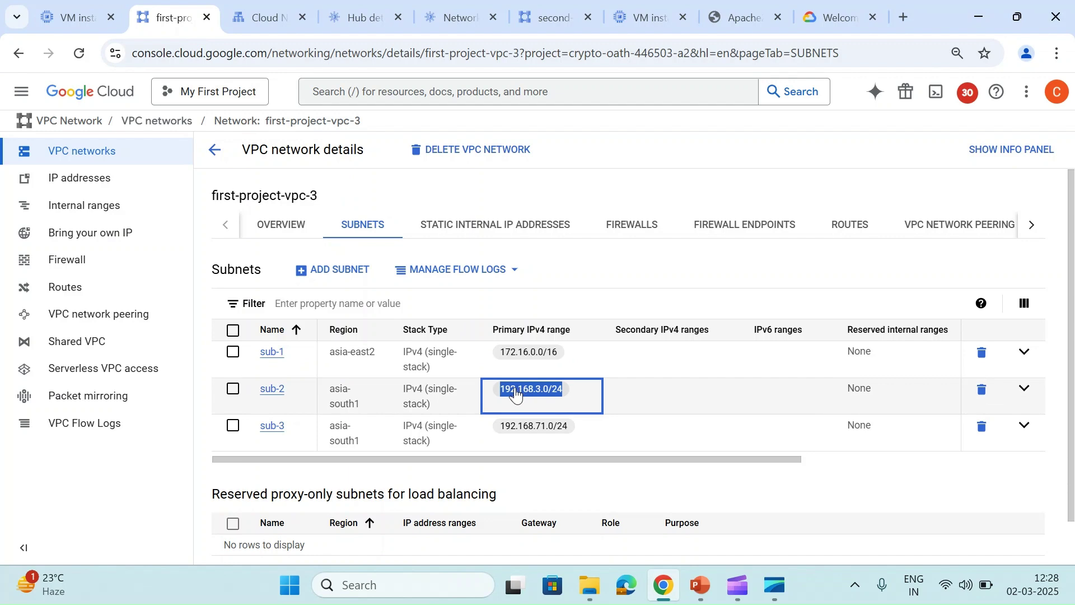
{"action": "left_click", "coordinate": [84, 4]}
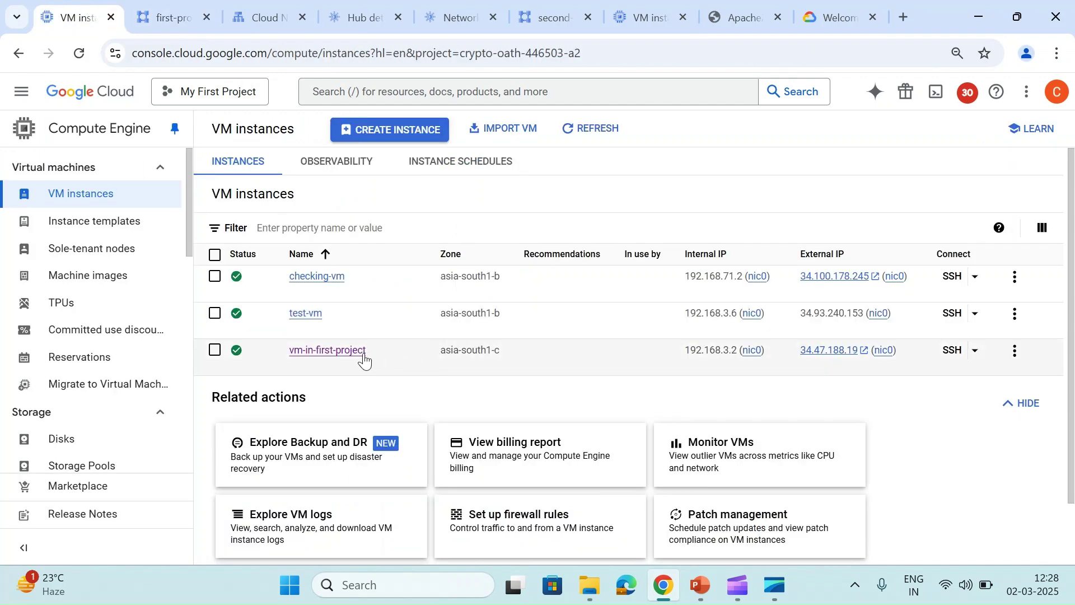
{"action": "left_click", "coordinate": [951, 354]}
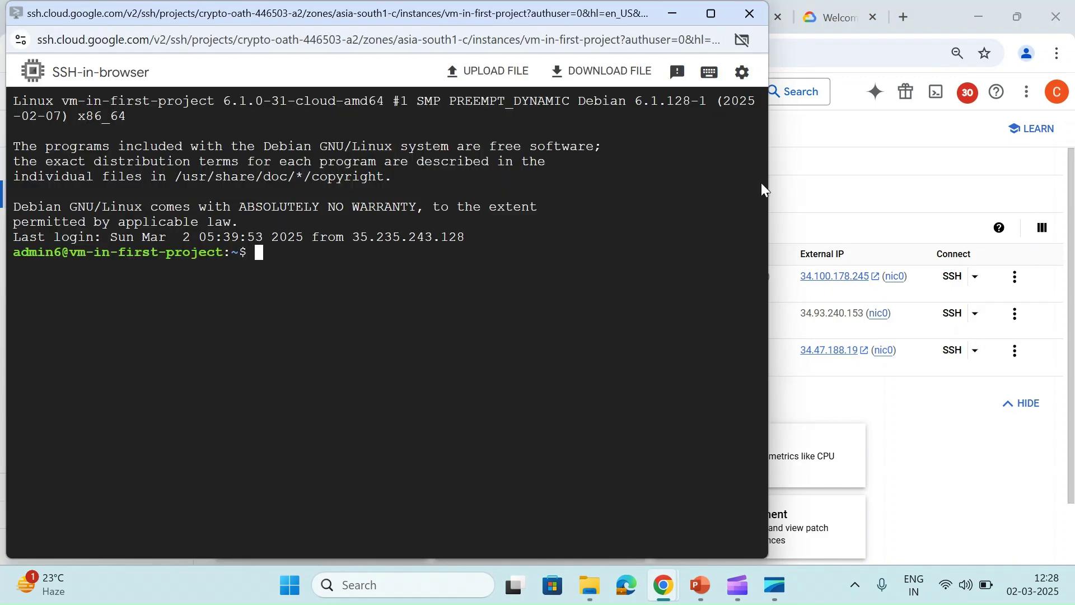
{"action": "left_click", "coordinate": [772, 185]}
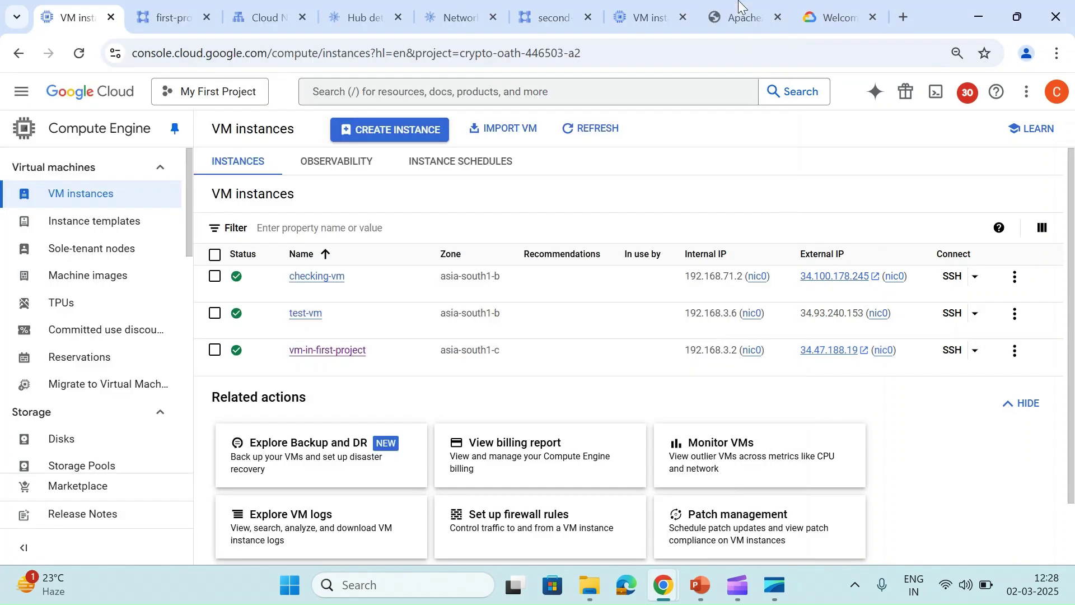
{"action": "left_click", "coordinate": [650, 18]}
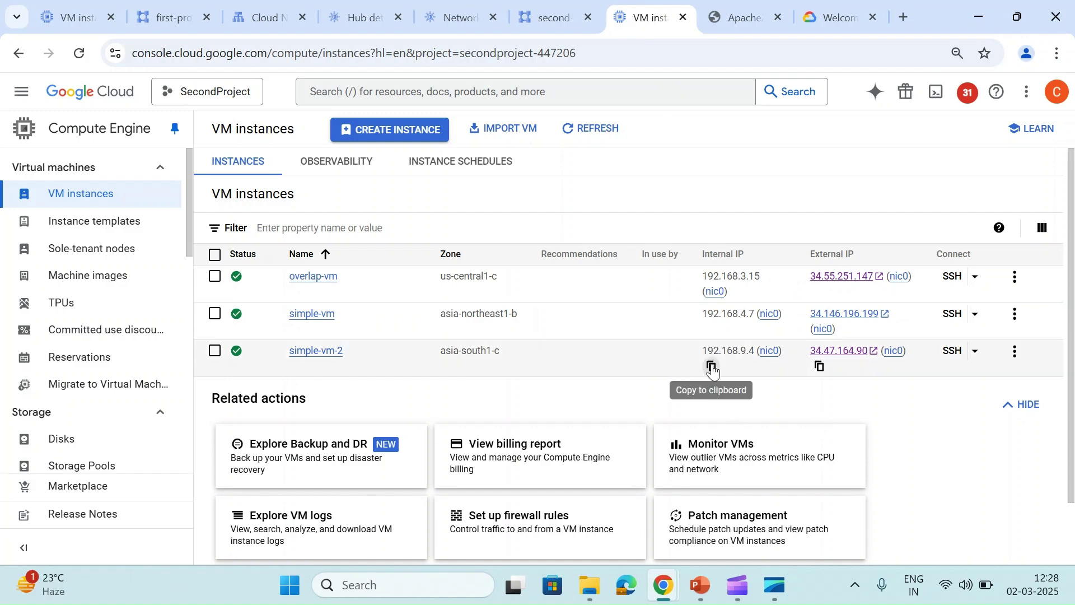
{"action": "left_click", "coordinate": [711, 367]}
{"action": "key", "text": "alt+Tab"}
{"action": "type", "text": "cur"}
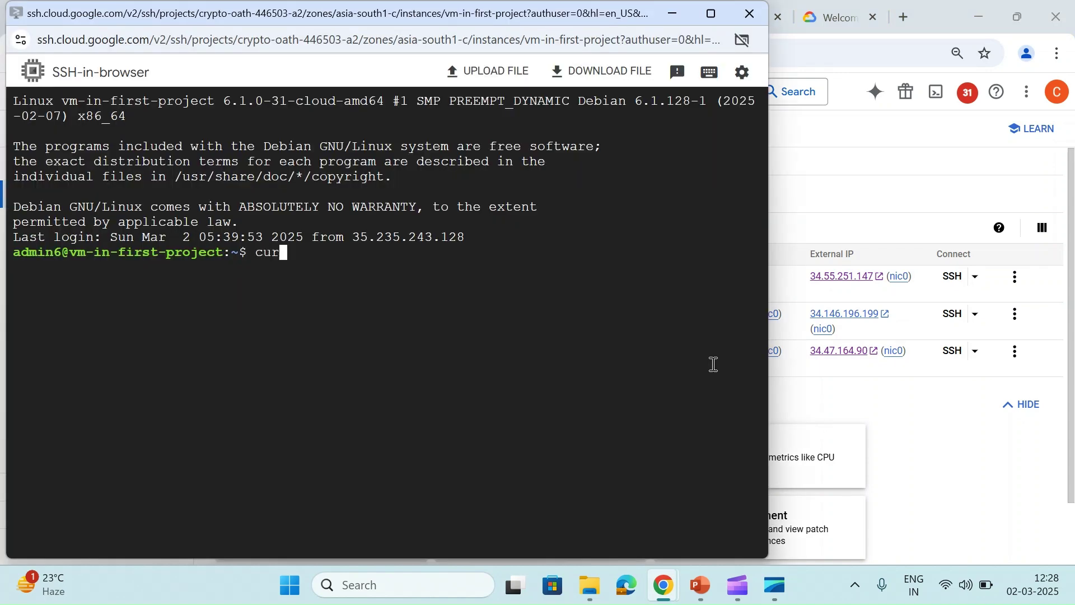
{"action": "type", "text": "l http://"}
{"action": "key", "text": "ctrl+v"}
{"action": "key", "text": "Return"}
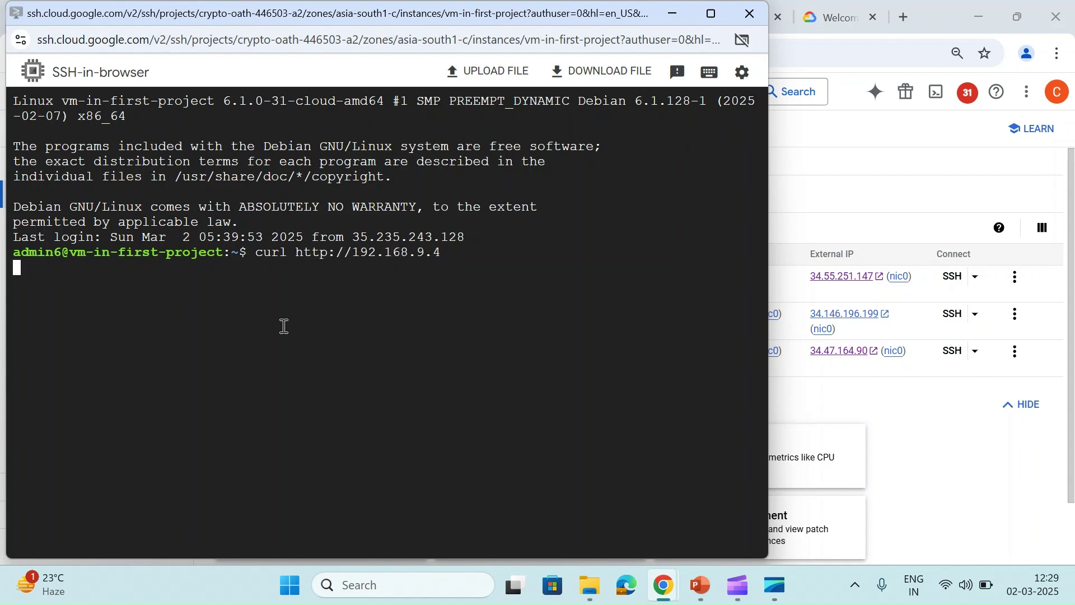
{"action": "left_click", "coordinate": [876, 234]}
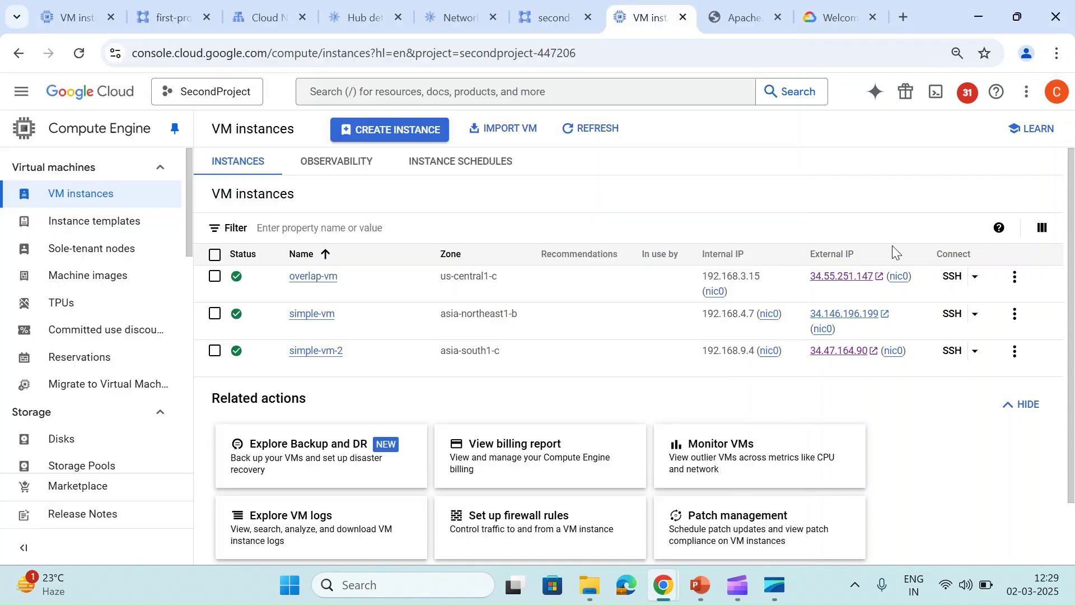
Compare first-project-vpc-3's subnets with private-hub's routes, highlighting the 192.168.71.0/24 destination range.
{"action": "left_click", "coordinate": [105, 6]}
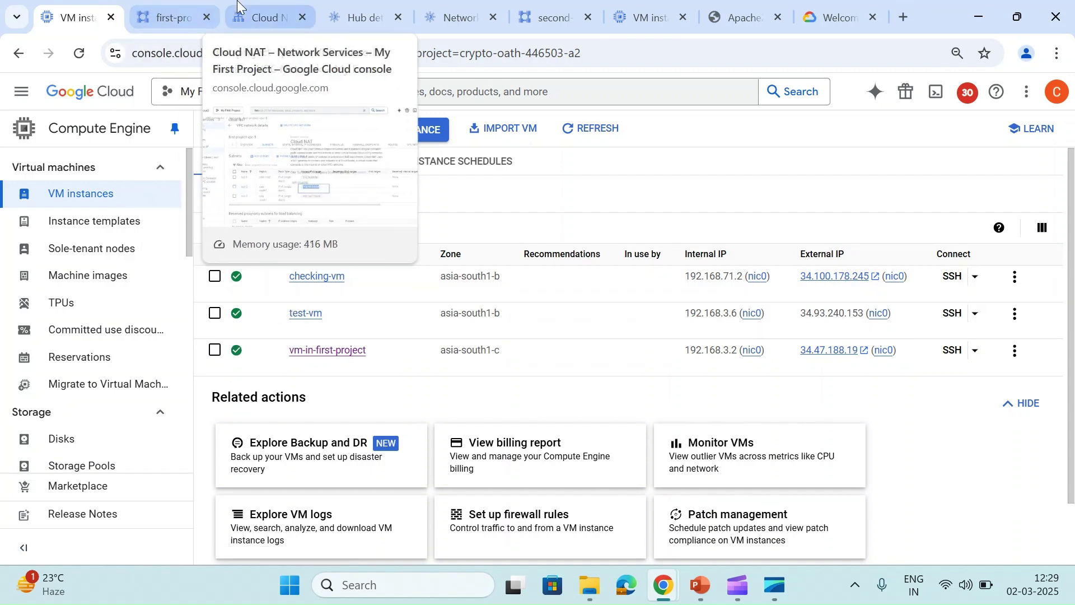
{"action": "left_click", "coordinate": [168, 17]}
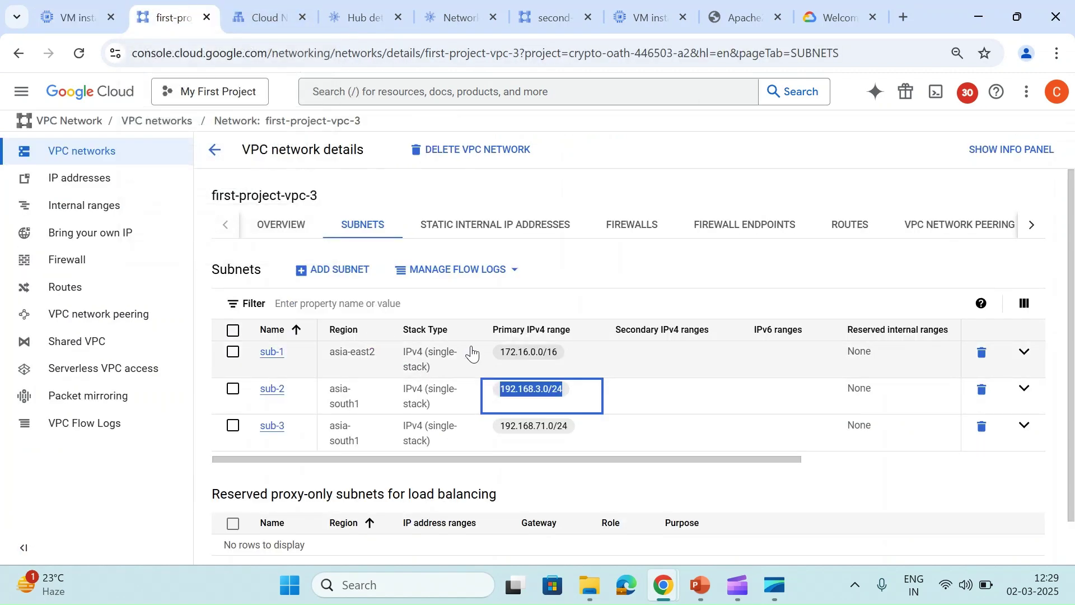
{"action": "left_click", "coordinate": [353, 16]}
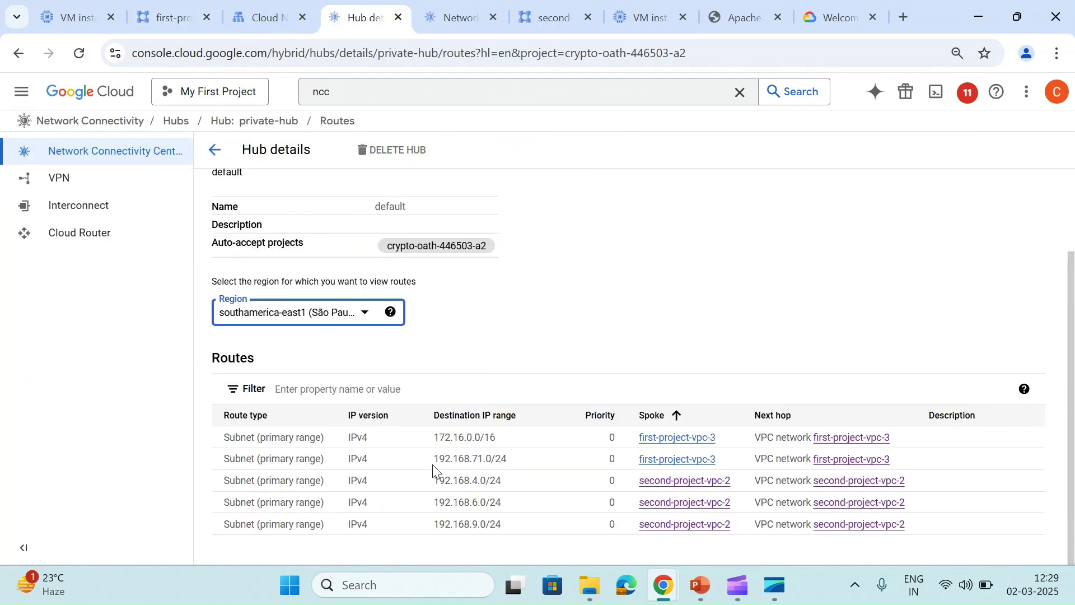
{"action": "left_click_drag", "start_coordinate": [434, 460], "coordinate": [506, 459]}
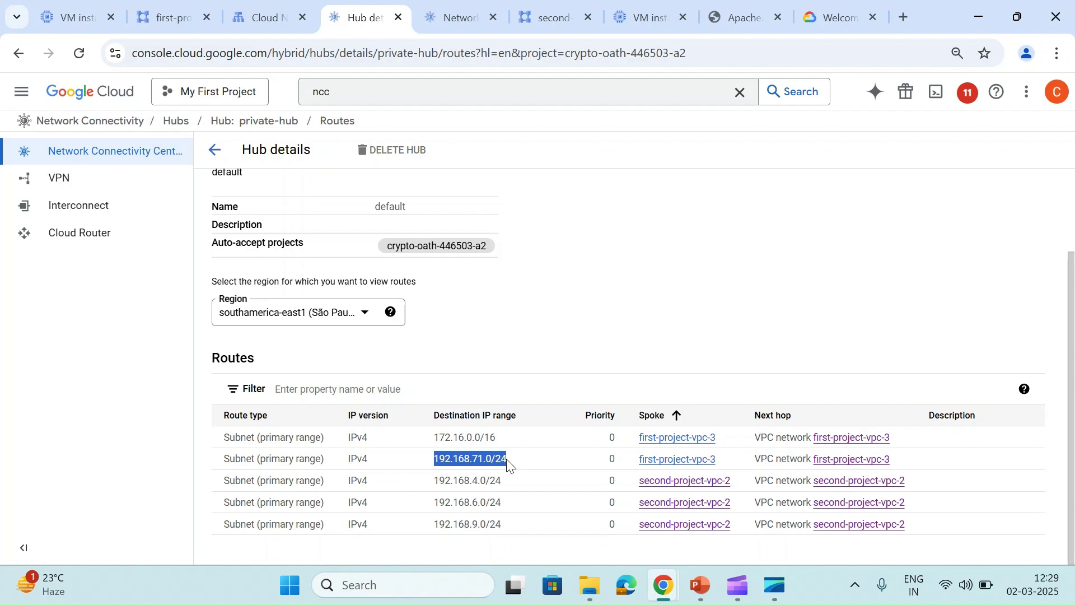
{"action": "left_click", "coordinate": [63, 11]}
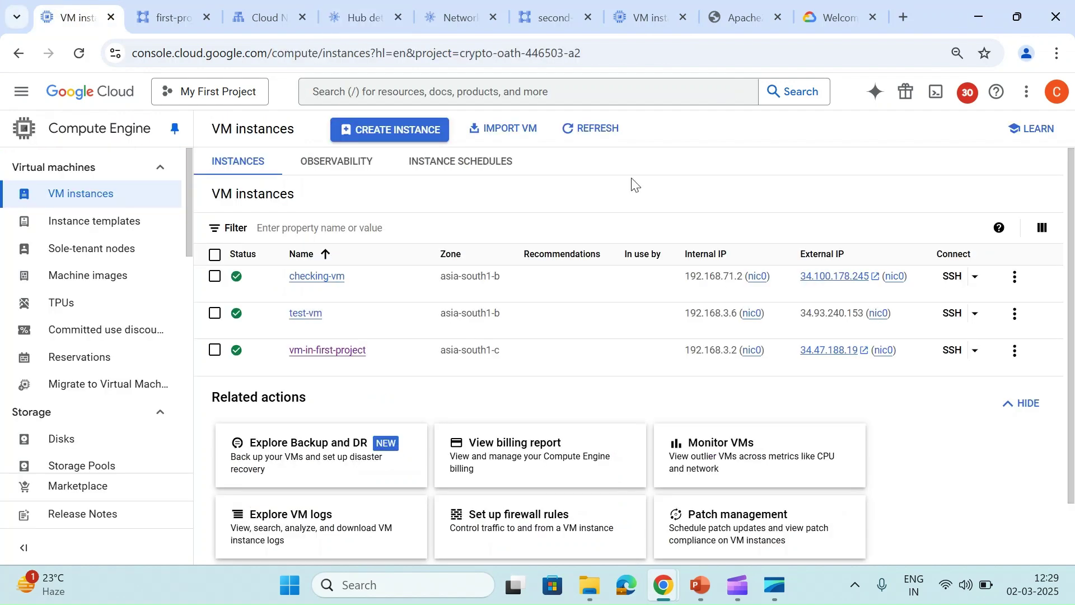
{"action": "left_click", "coordinate": [954, 278]}
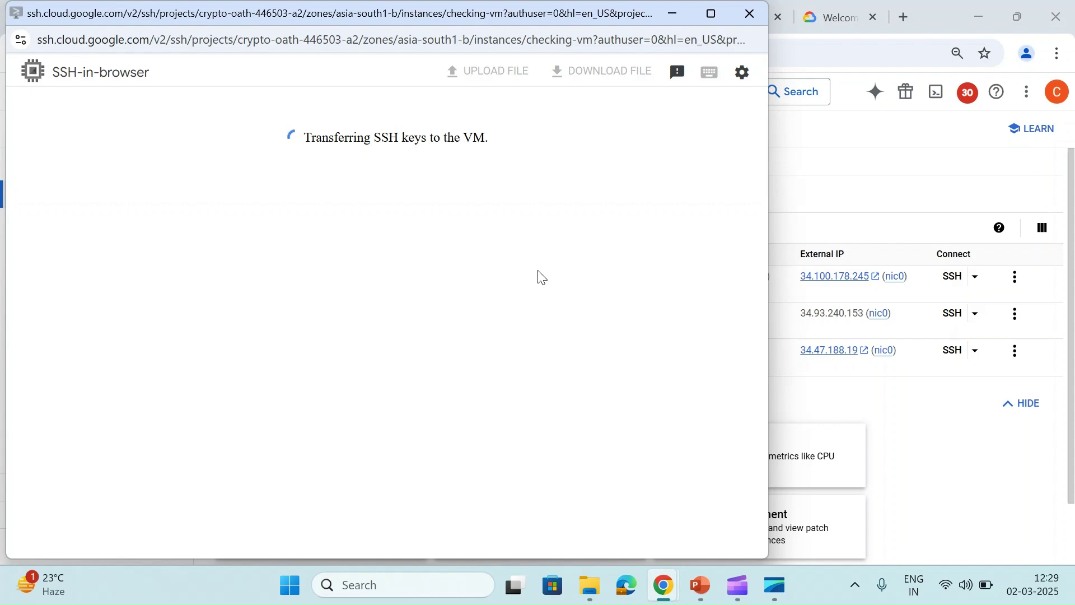
{"action": "key", "text": "Return"}
{"action": "key", "text": "Return"}
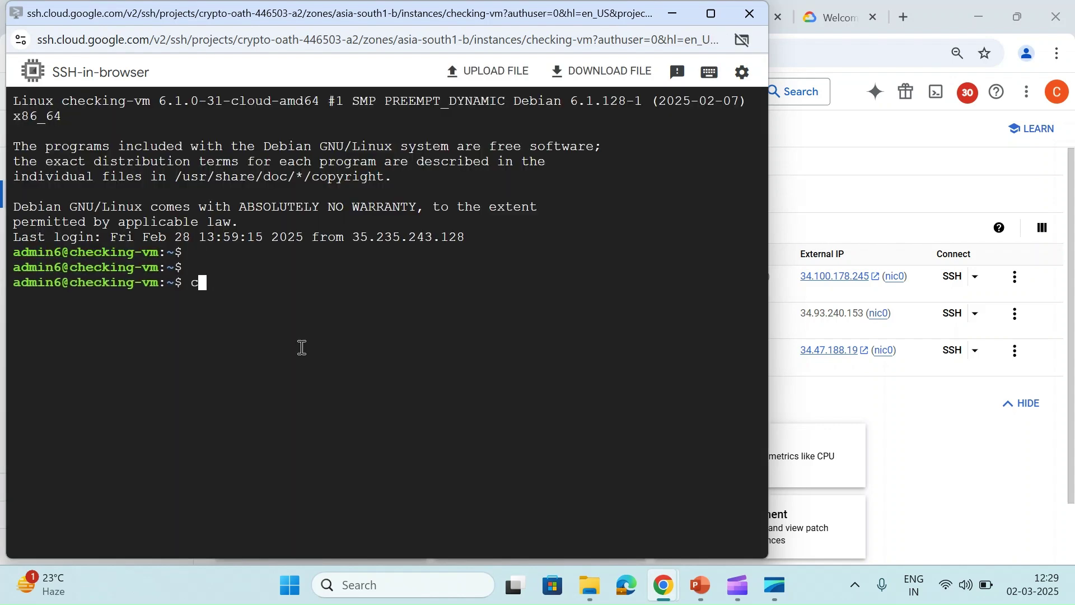
{"action": "type", "text": "curl http://"}
{"action": "key", "text": "ctrl+v"}
{"action": "key", "text": "Return"}
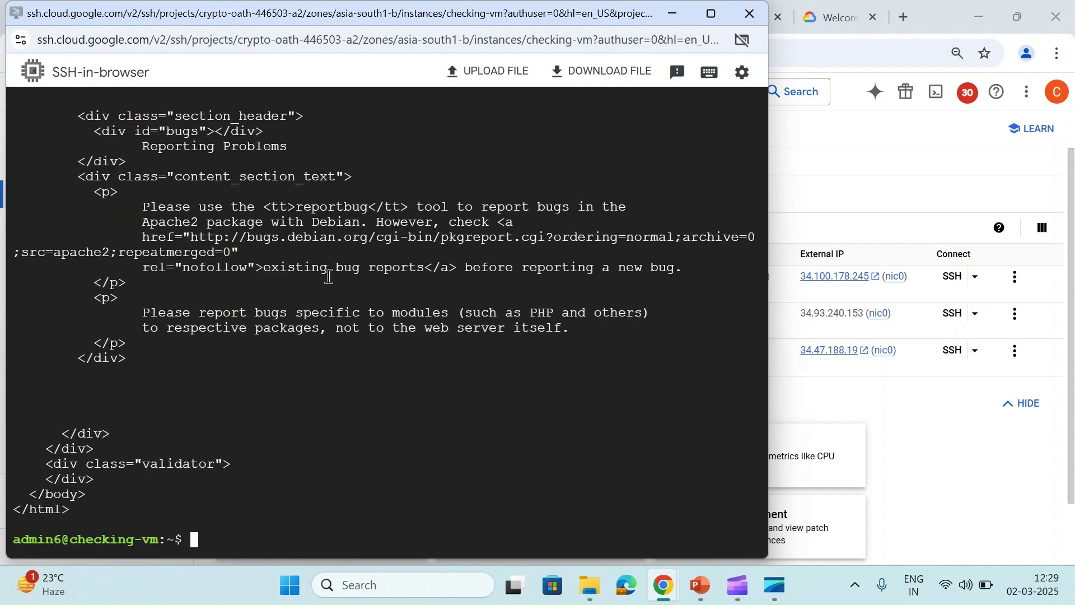
{"action": "scroll", "coordinate": [280, 285], "scroll_direction": "up", "scroll_amount": 15}
{"action": "scroll", "coordinate": [280, 286], "scroll_direction": "up", "scroll_amount": 5}
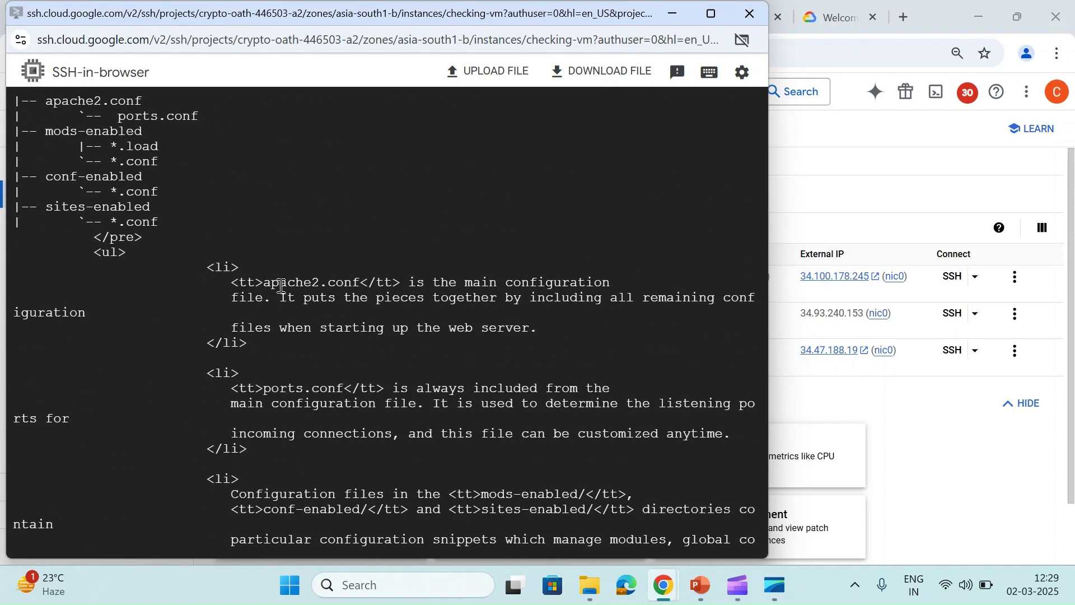
{"action": "scroll", "coordinate": [280, 285], "scroll_direction": "down", "scroll_amount": 20}
{"action": "left_click", "coordinate": [816, 168]}
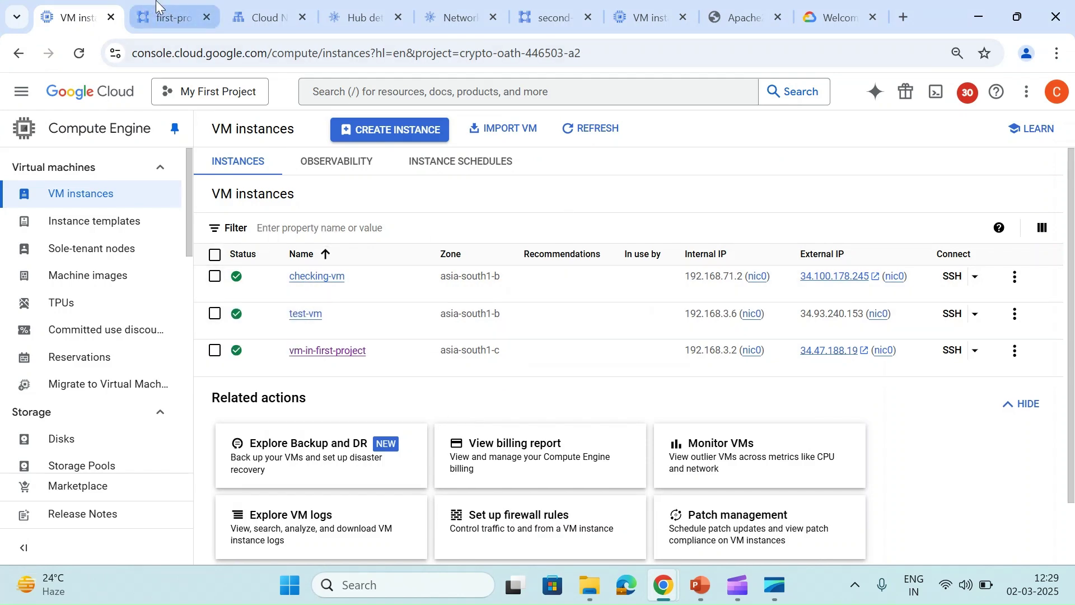
Recheck first-project-vpc-3's subnets, private-hub's routes and both projects' VM instances, and close the Apache test page.
{"action": "left_click", "coordinate": [168, 17]}
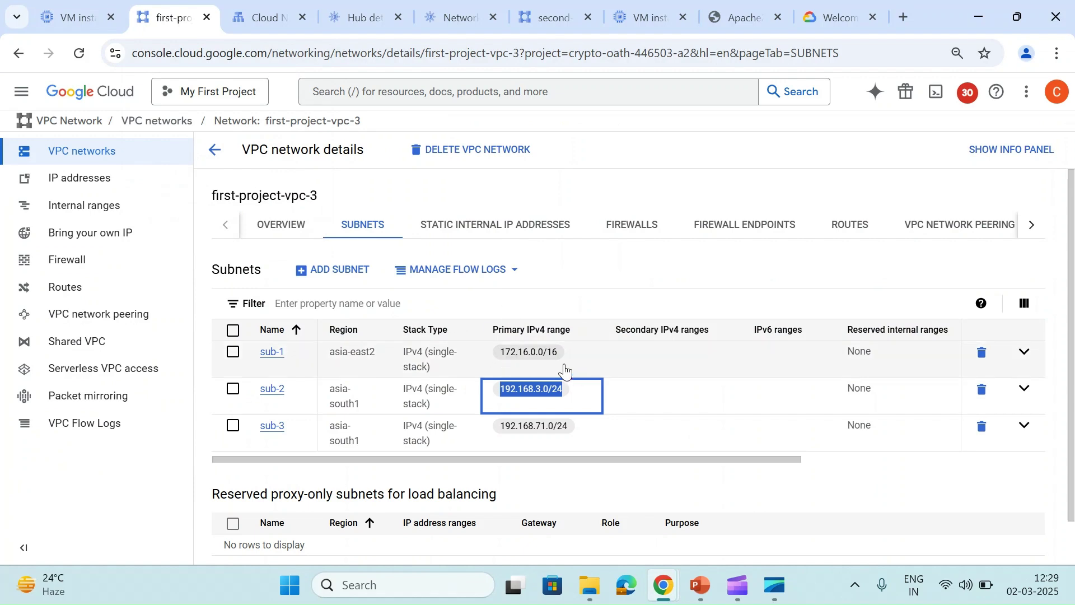
{"action": "left_click", "coordinate": [358, 17]}
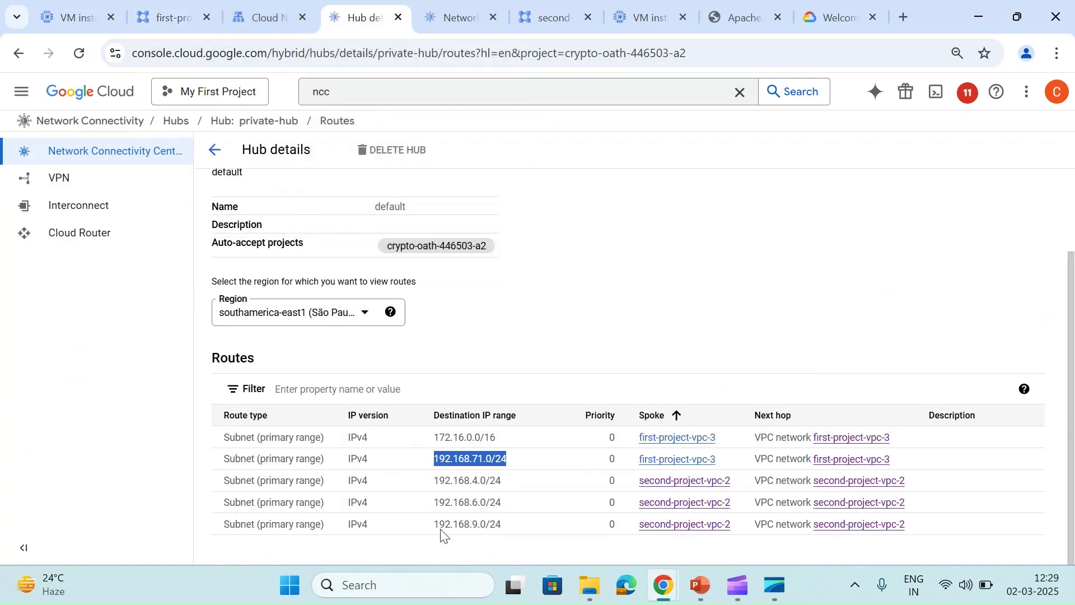
{"action": "left_click", "coordinate": [77, 14]}
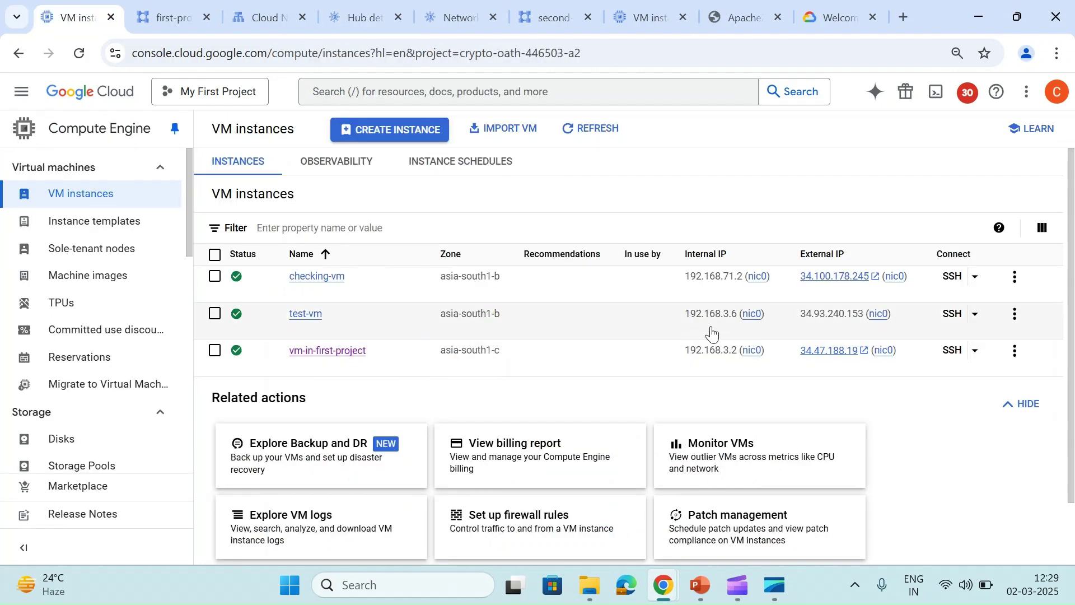
{"action": "left_click", "coordinate": [359, 18]}
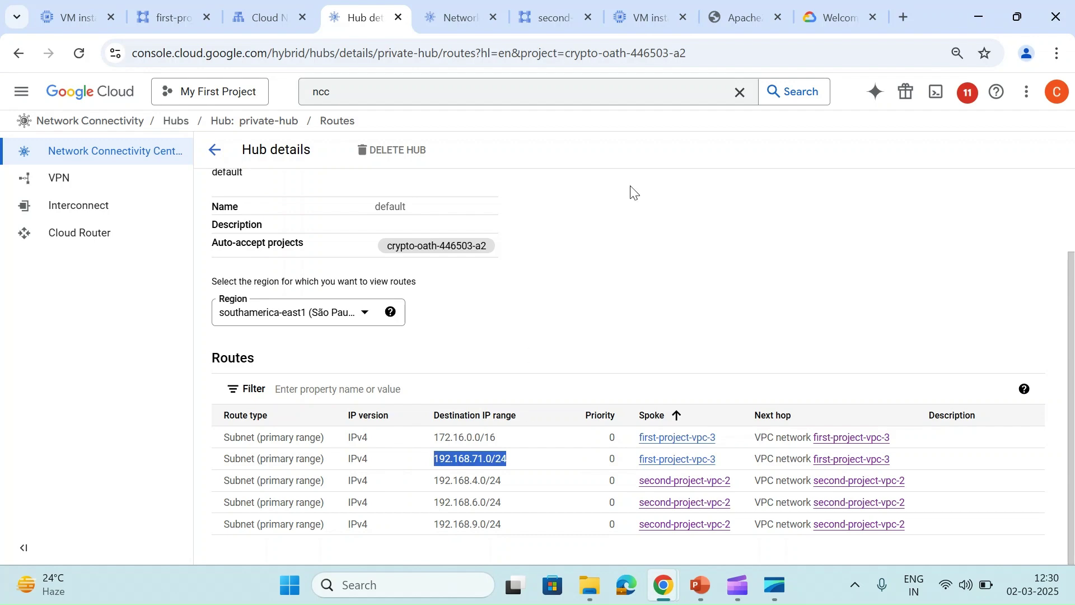
{"action": "left_click", "coordinate": [647, 18]}
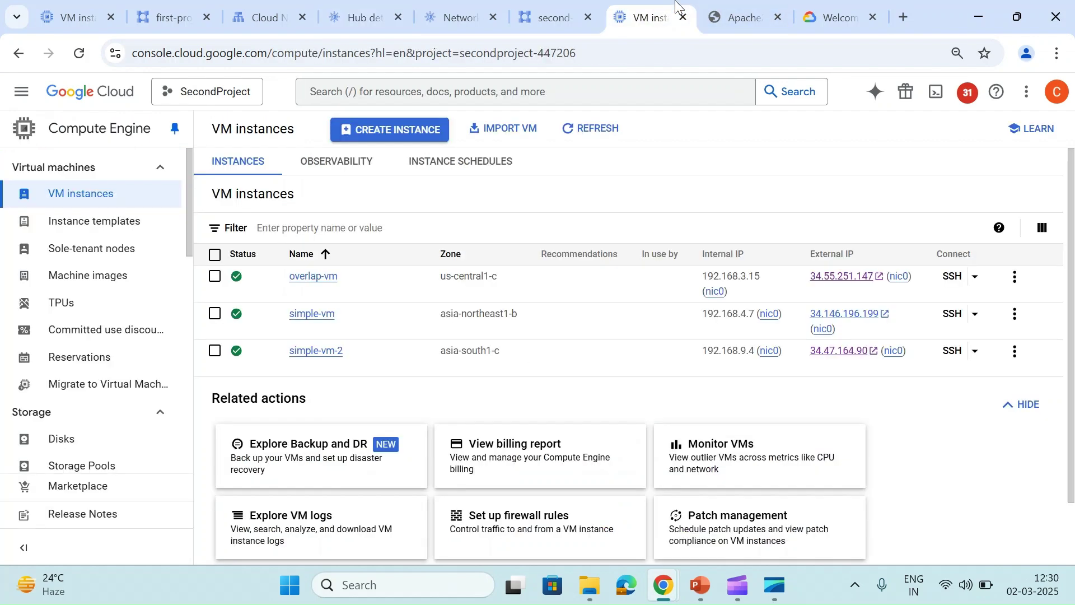
{"action": "left_click", "coordinate": [778, 18]}
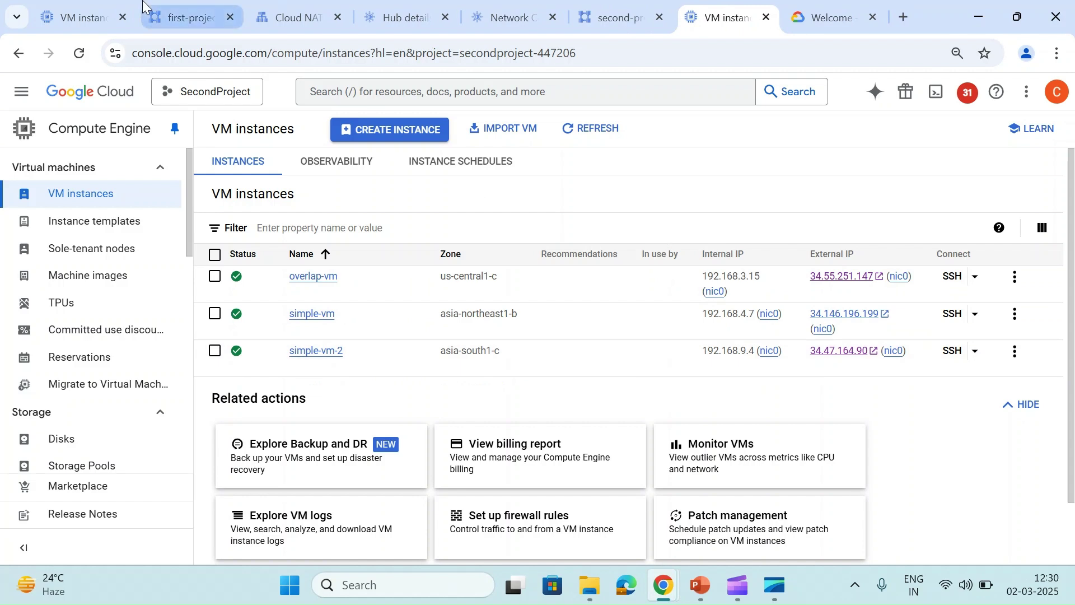
Compare the VM instances and subnet ranges of first-project-vpc-3 with those of second-project-vpc-2.
{"action": "left_click", "coordinate": [86, 5]}
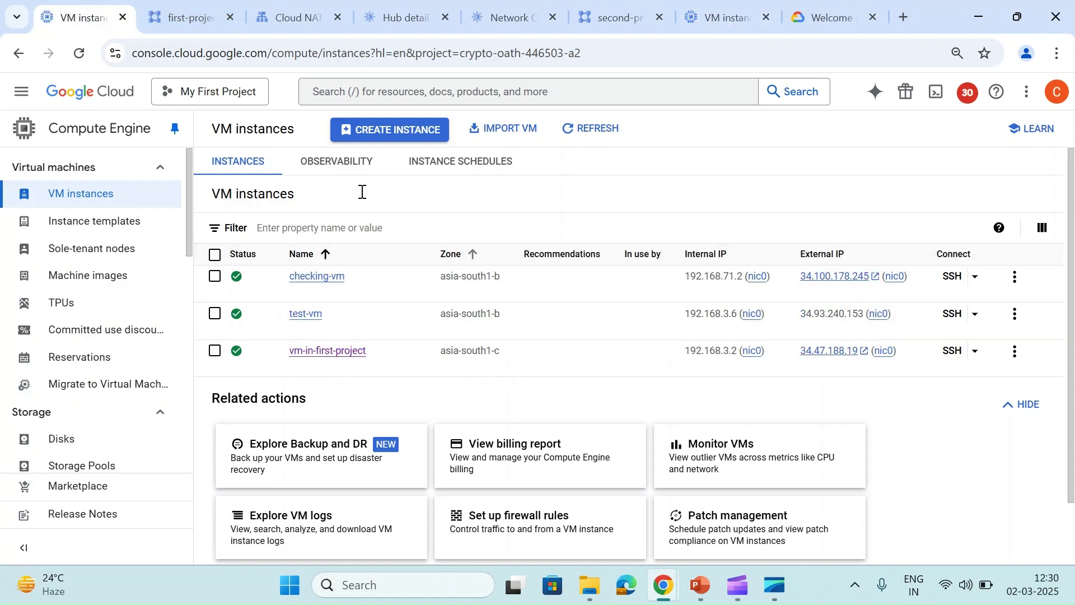
{"action": "left_click", "coordinate": [188, 16]}
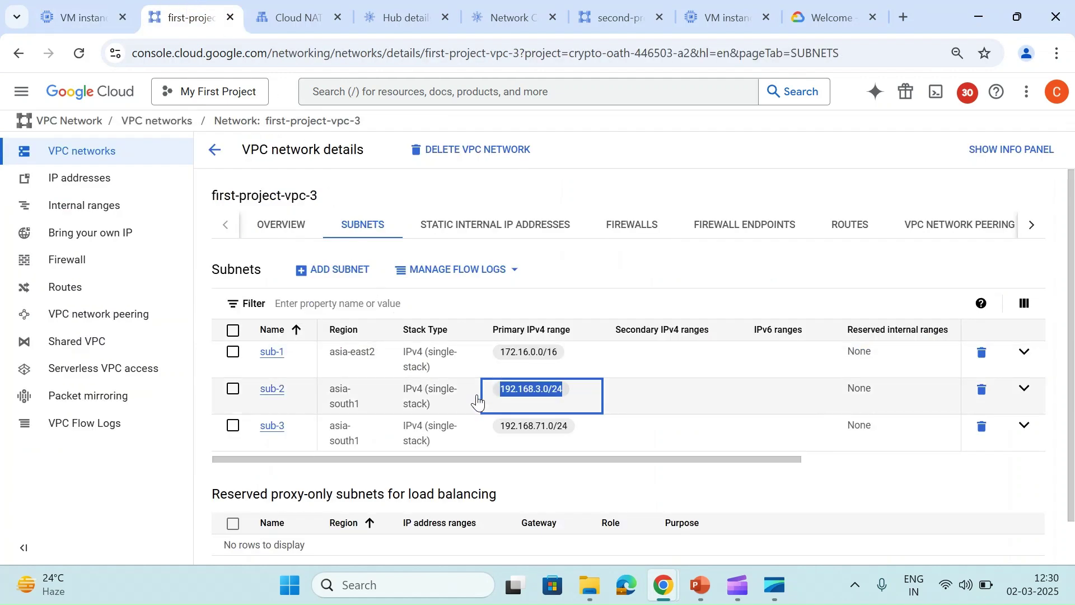
{"action": "left_click", "coordinate": [698, 6]}
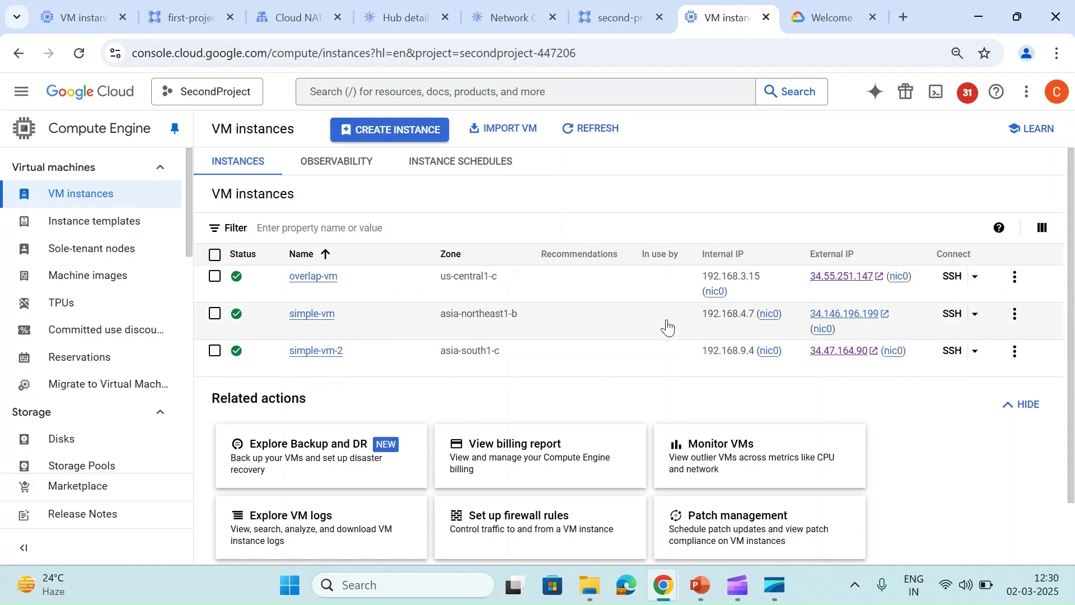
{"action": "left_click", "coordinate": [664, 7]}
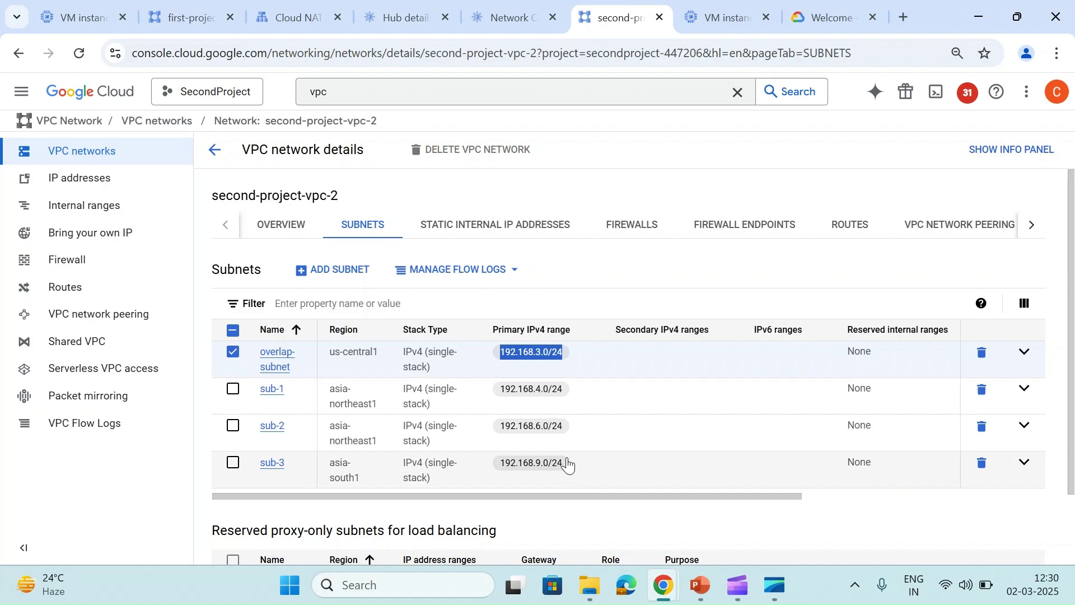
{"action": "left_click", "coordinate": [552, 195]}
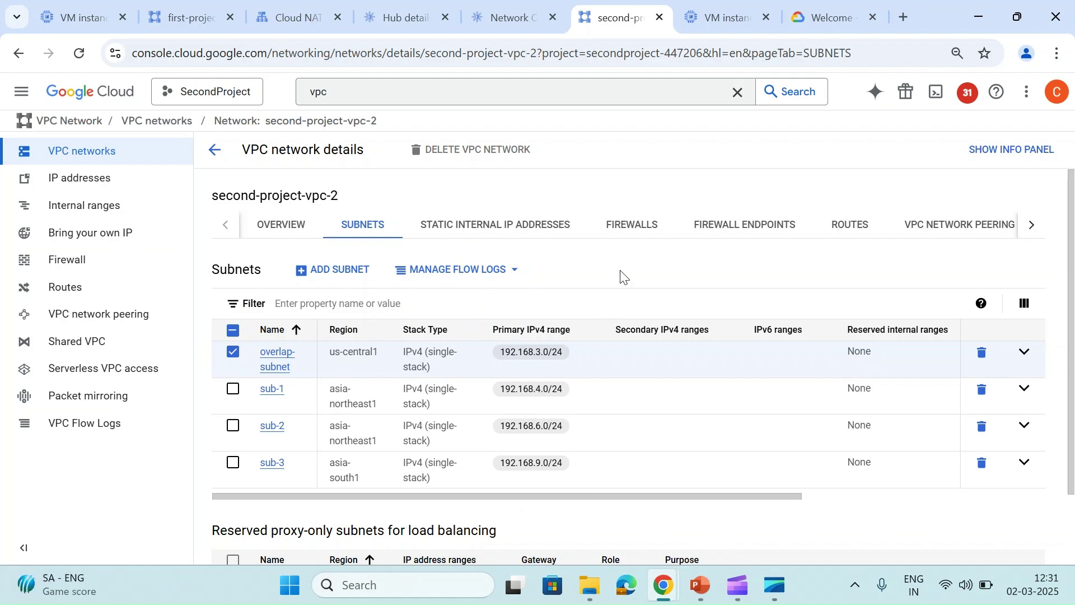
Start a new Cloud NAT gateway in My First Project named private-nat with the Private NAT type.
{"action": "left_click", "coordinate": [238, 359]}
{"action": "left_click", "coordinate": [290, 20]}
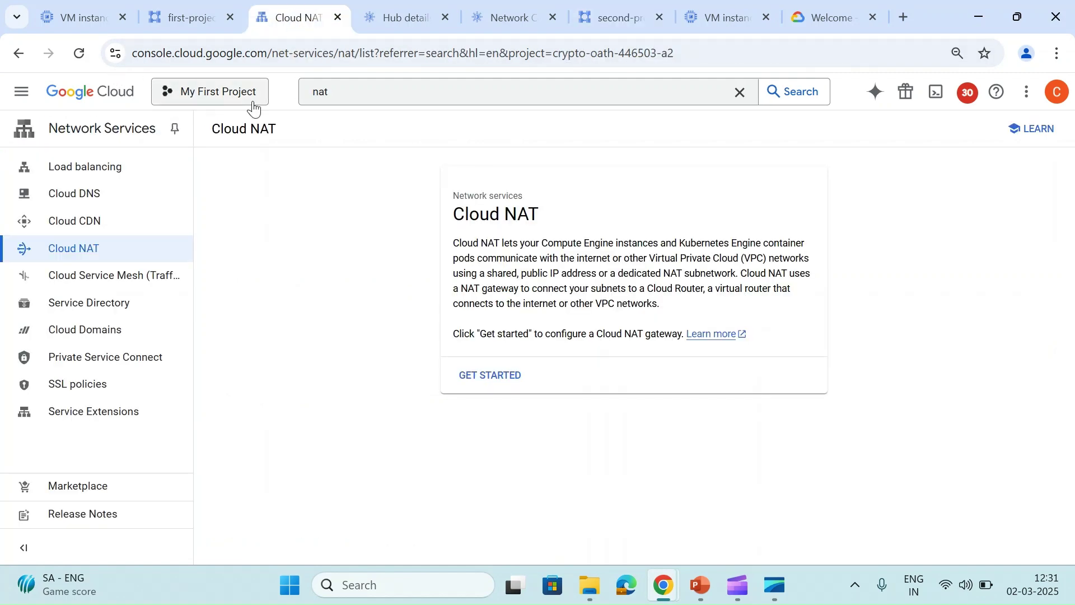
{"action": "left_click", "coordinate": [482, 376]}
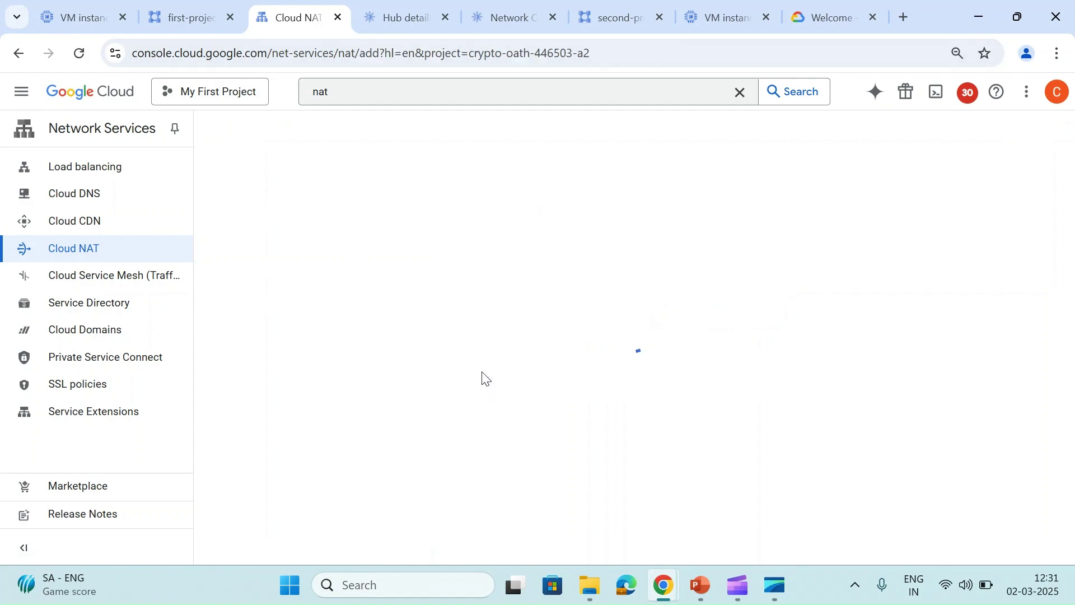
{"action": "left_click", "coordinate": [274, 287]}
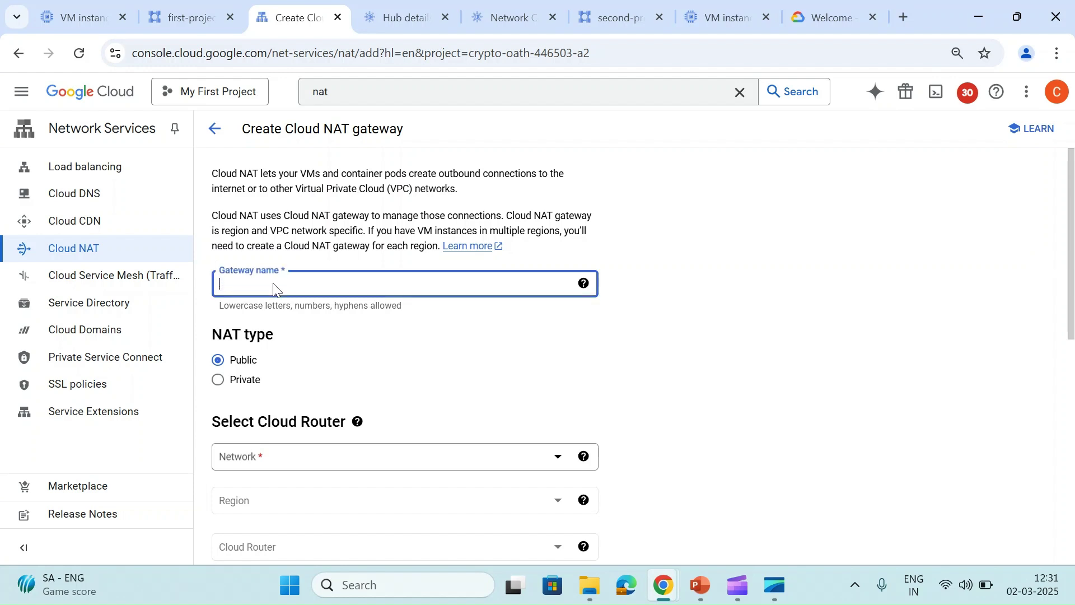
{"action": "type", "text": "private-nat"}
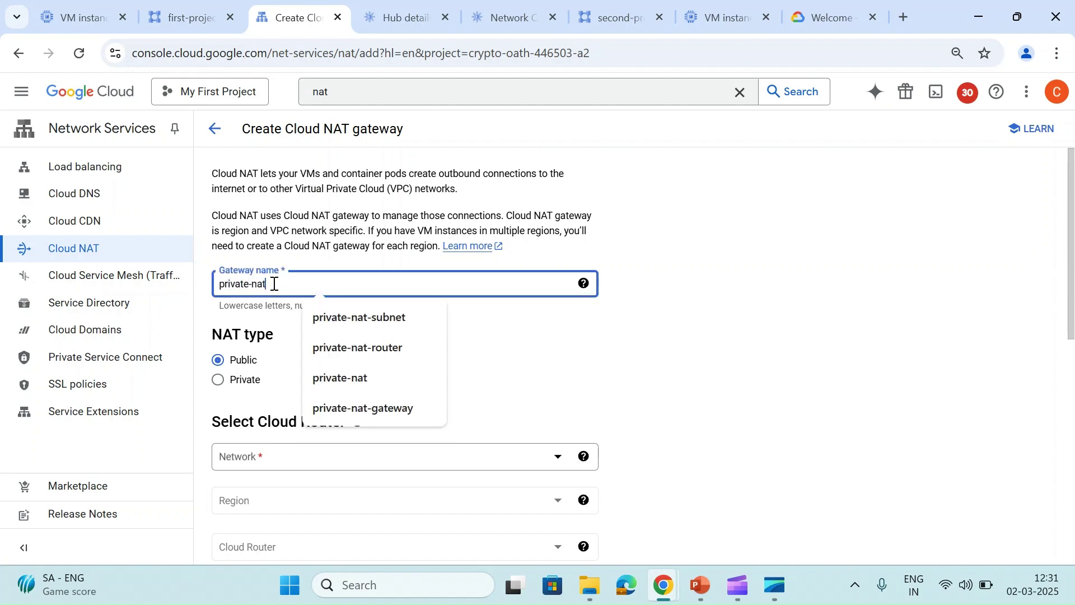
{"action": "left_click", "coordinate": [218, 386]}
Select first-project-vpc-3 as the gateway's network and check the zone of vm-in-first-project in the VM instances list.
{"action": "scroll", "coordinate": [396, 375], "scroll_direction": "down", "scroll_amount": 3}
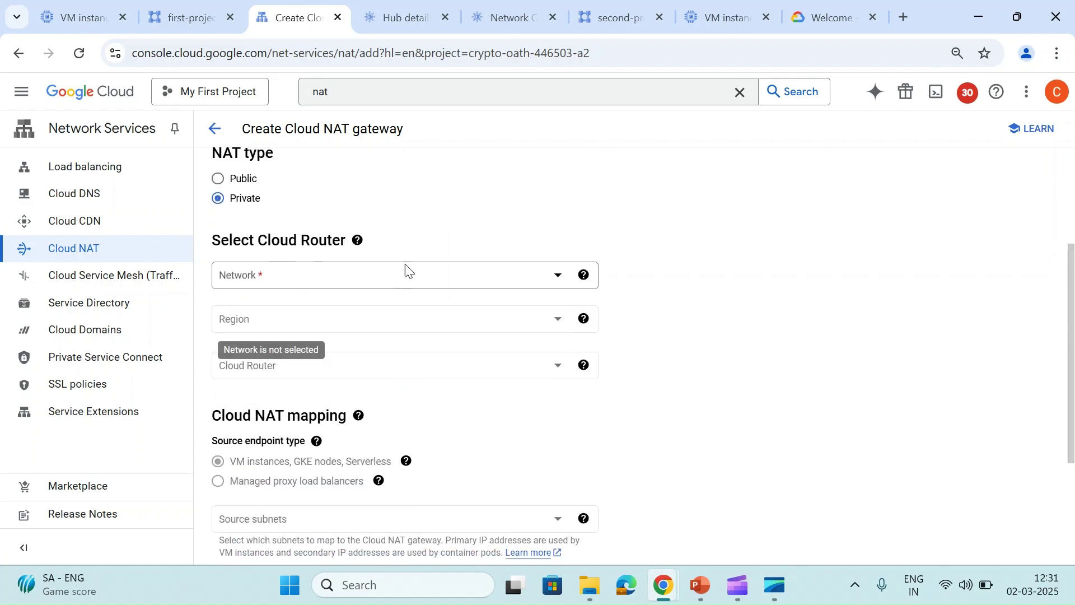
{"action": "left_click", "coordinate": [288, 280]}
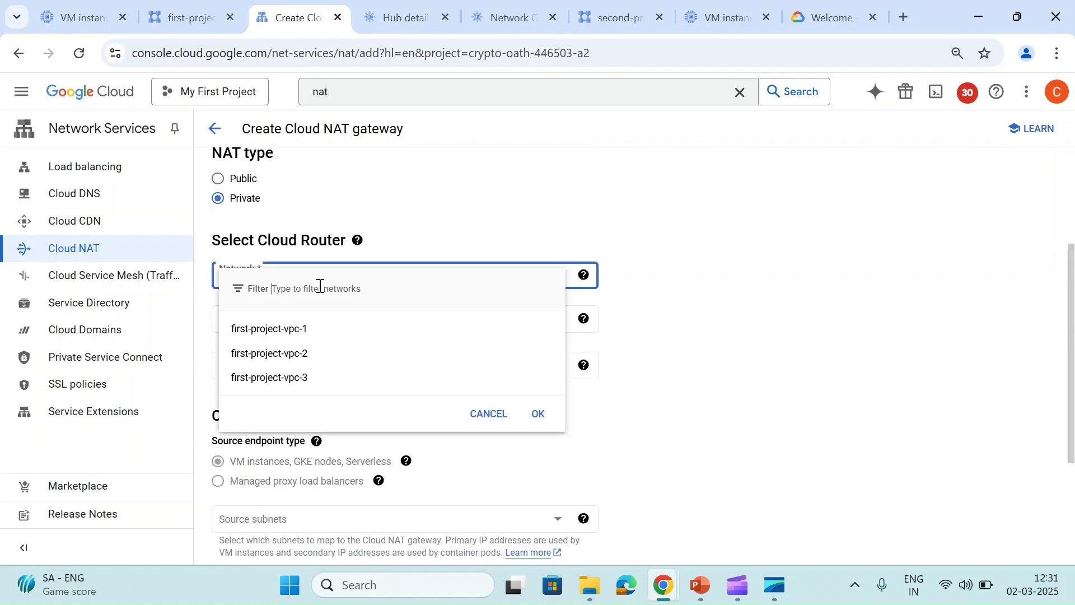
{"action": "left_click", "coordinate": [261, 381]}
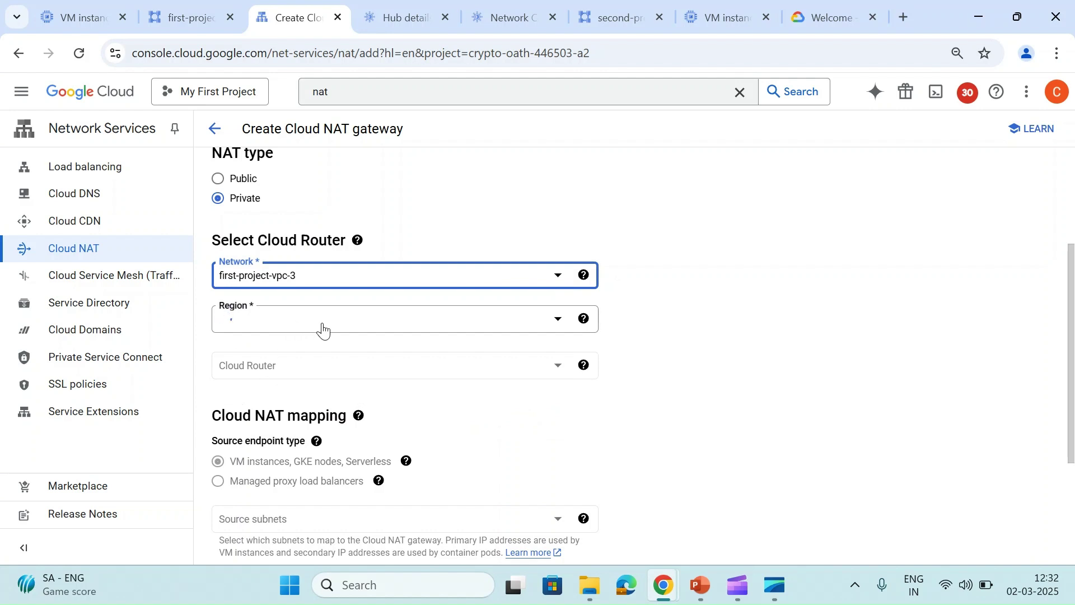
{"action": "left_click", "coordinate": [185, 19]}
{"action": "left_click", "coordinate": [81, 17]}
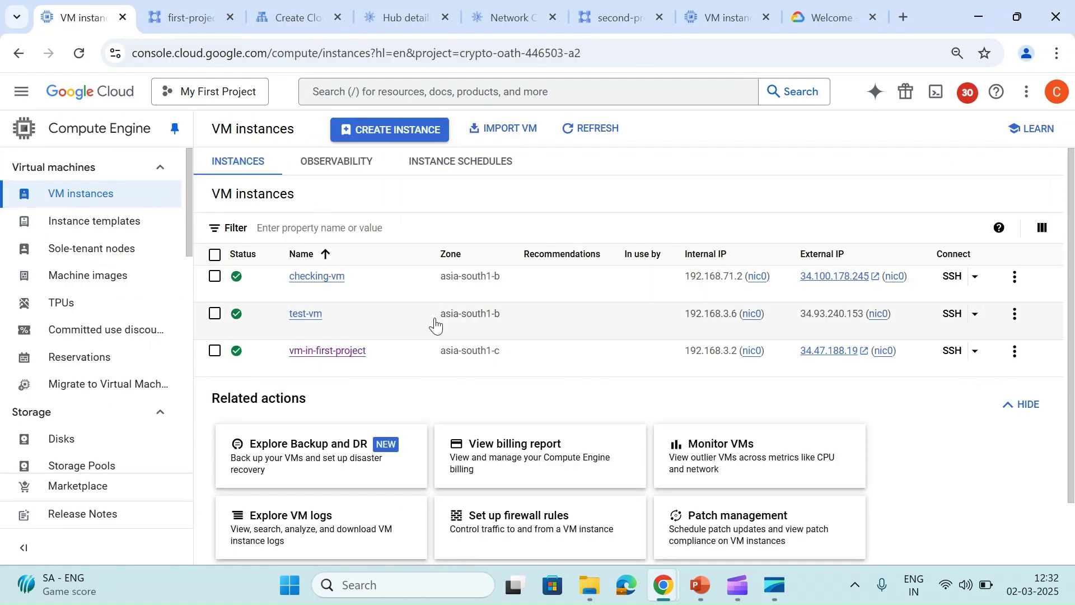
{"action": "left_click_drag", "start_coordinate": [439, 365], "coordinate": [492, 367]}
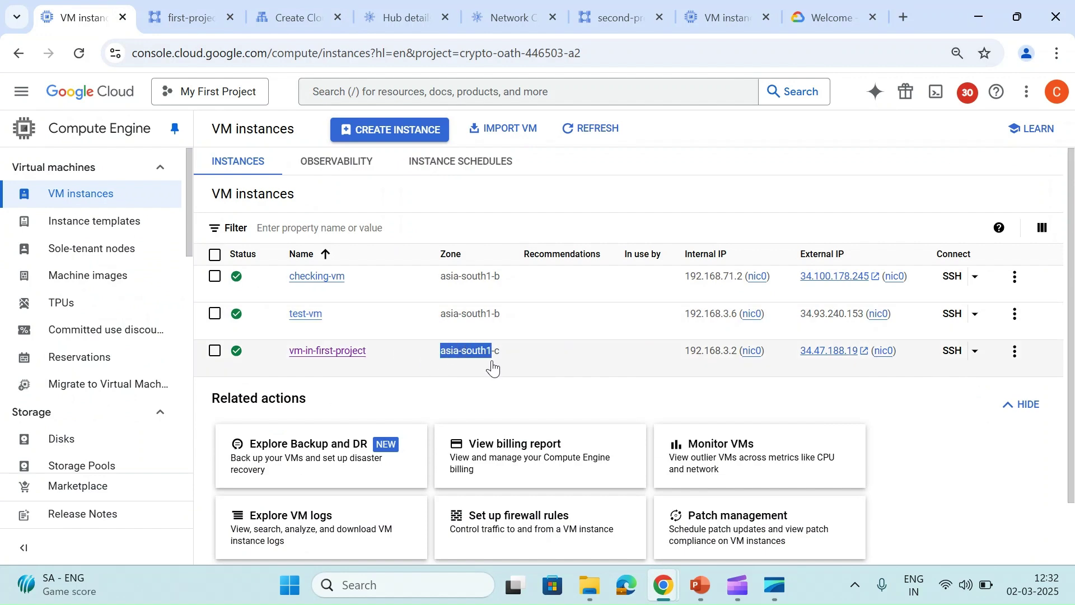
Set the NAT gateway's region to asia-south1 (Mumbai) and open the Cloud Router choices.
{"action": "left_click", "coordinate": [297, 17]}
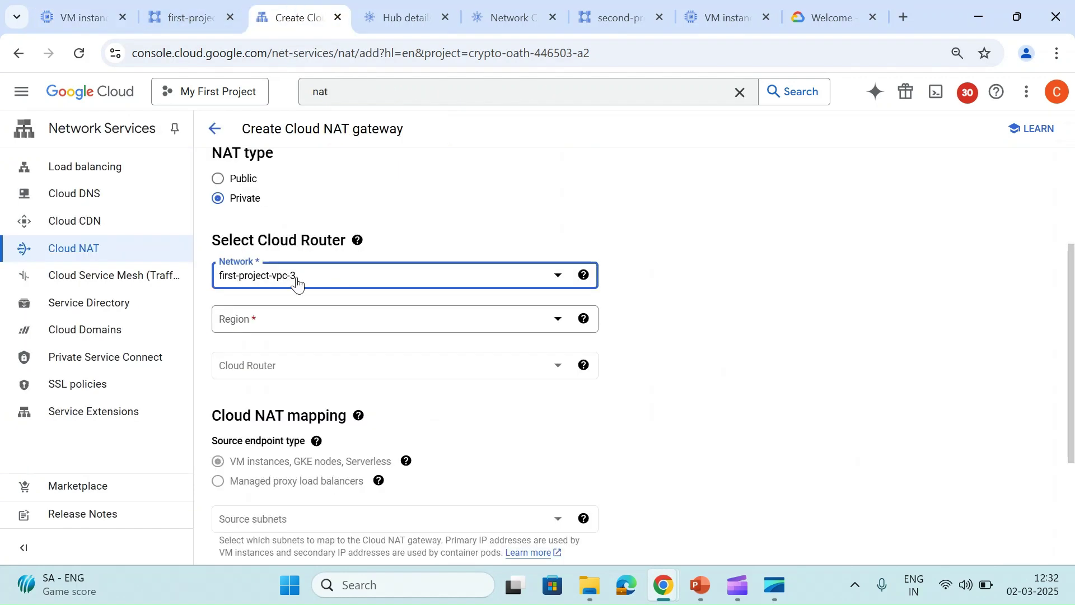
{"action": "left_click", "coordinate": [333, 325]}
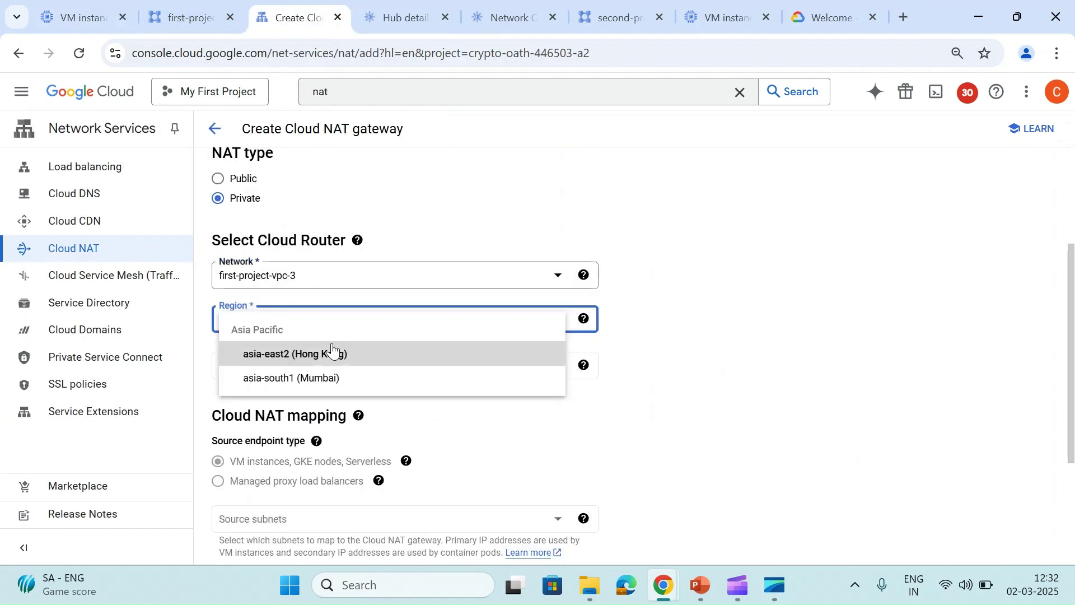
{"action": "left_click", "coordinate": [289, 380]}
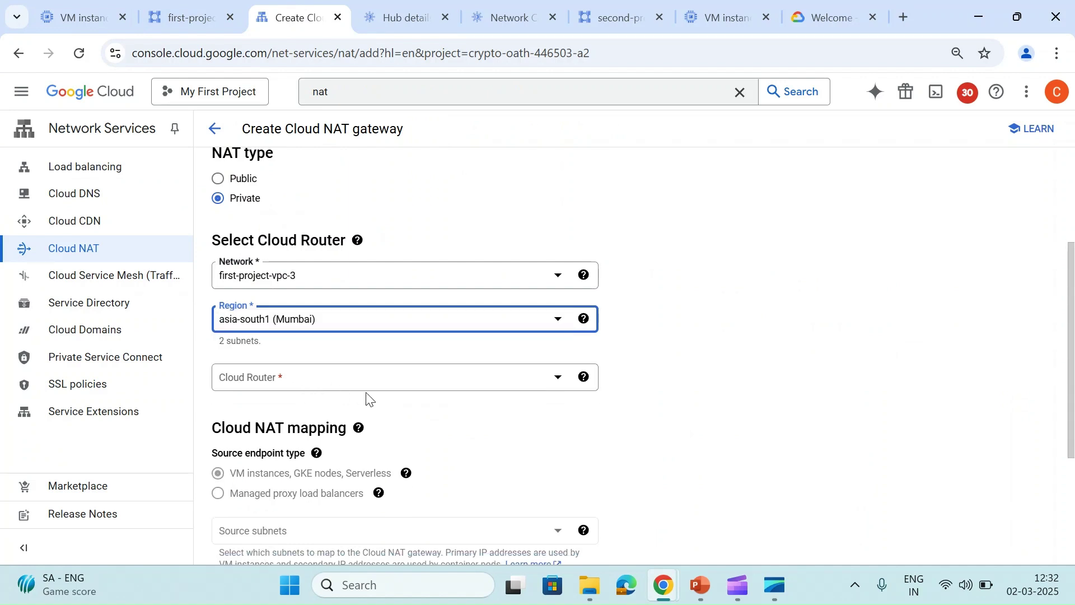
{"action": "left_click", "coordinate": [324, 378]}
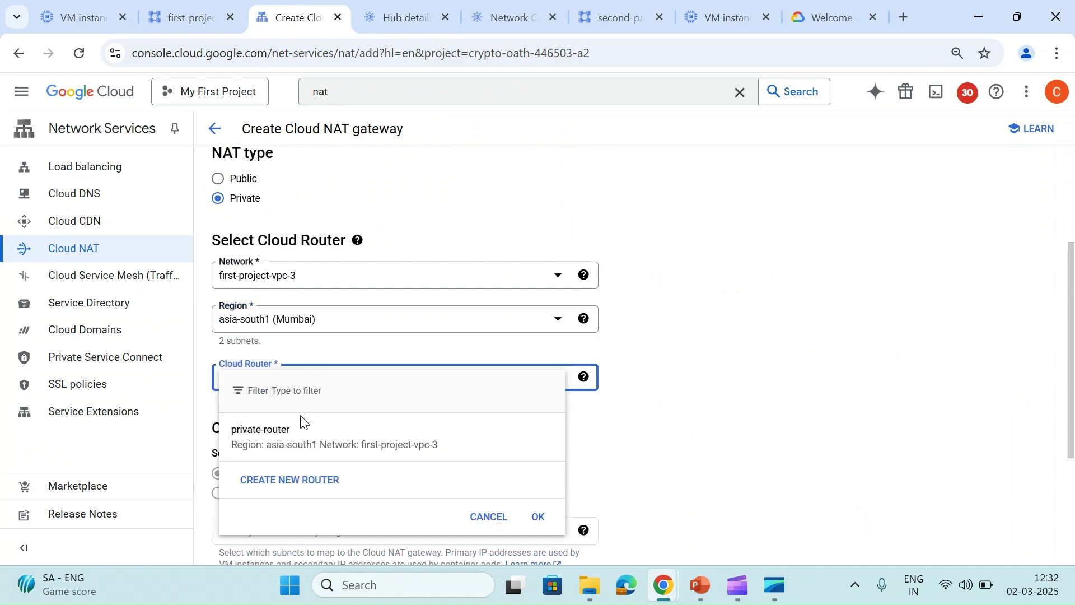
{"action": "left_click", "coordinate": [284, 480]}
{"action": "left_click", "coordinate": [722, 191]}
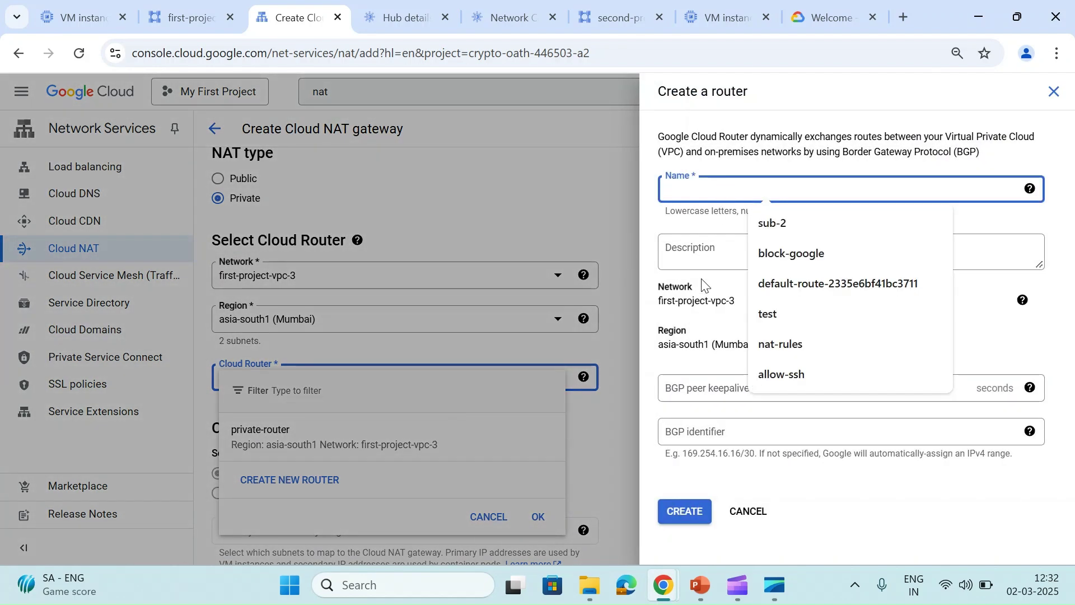
{"action": "left_click", "coordinate": [709, 347]}
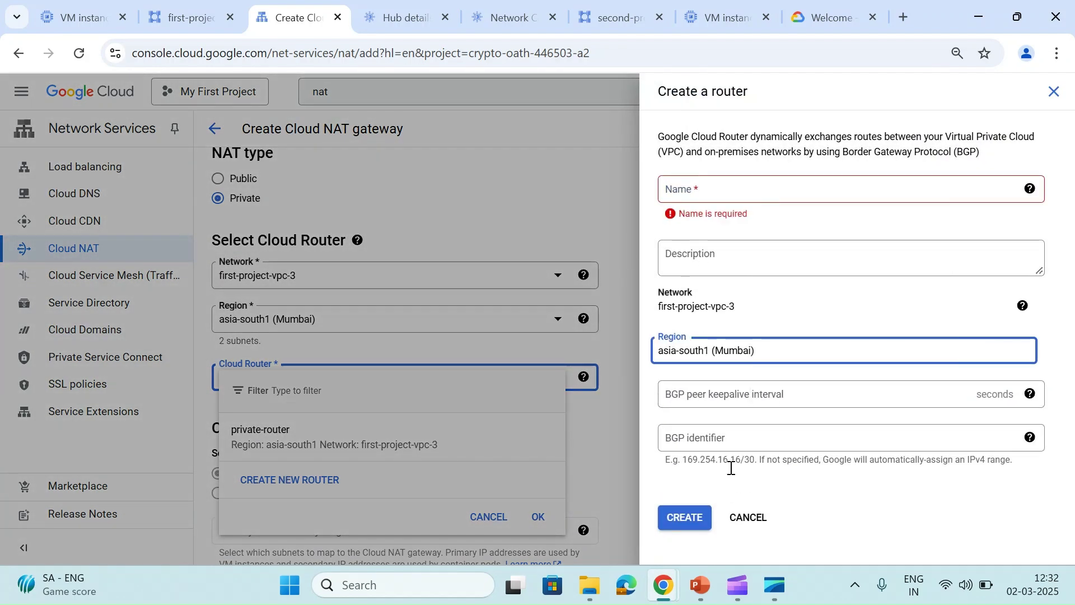
{"action": "left_click", "coordinate": [744, 518]}
Select the existing private-router as the Cloud Router and set the NAT mapping's source subnets to Custom.
{"action": "left_click", "coordinate": [336, 453]}
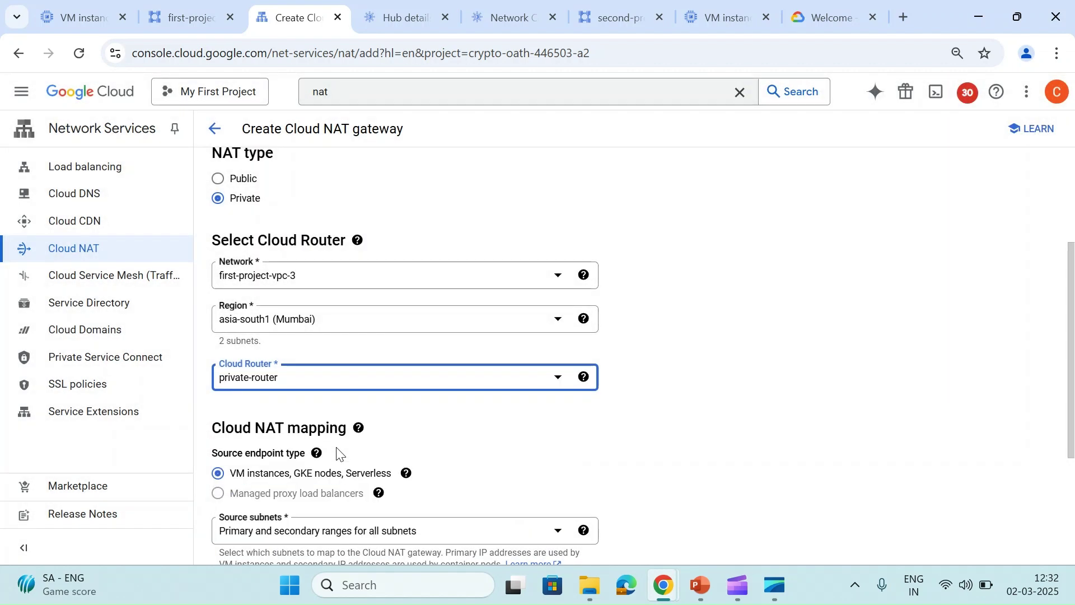
{"action": "scroll", "coordinate": [336, 450], "scroll_direction": "down", "scroll_amount": 3}
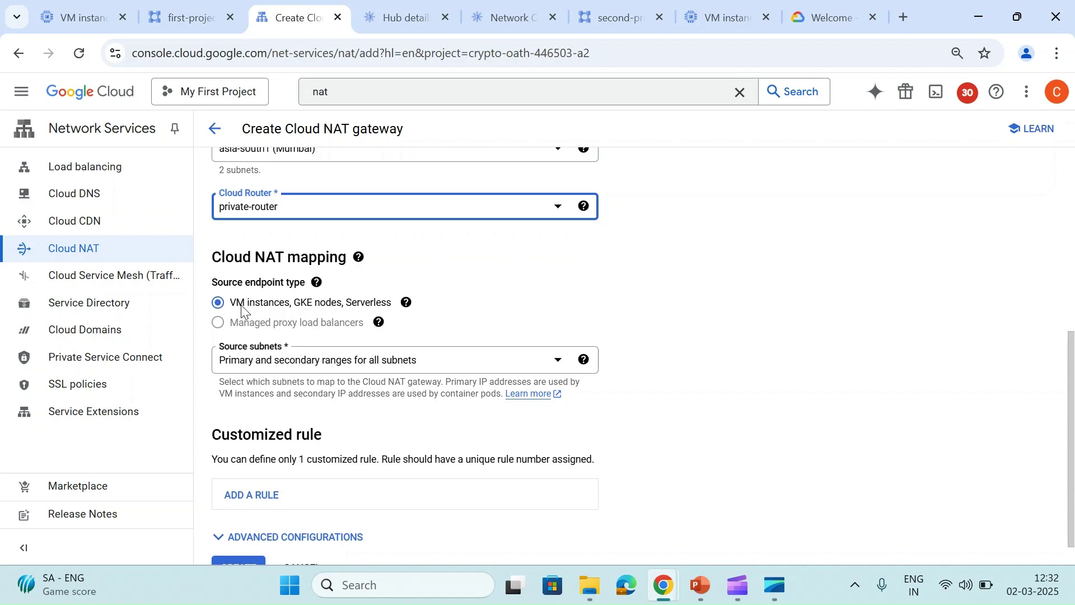
{"action": "left_click", "coordinate": [435, 365]}
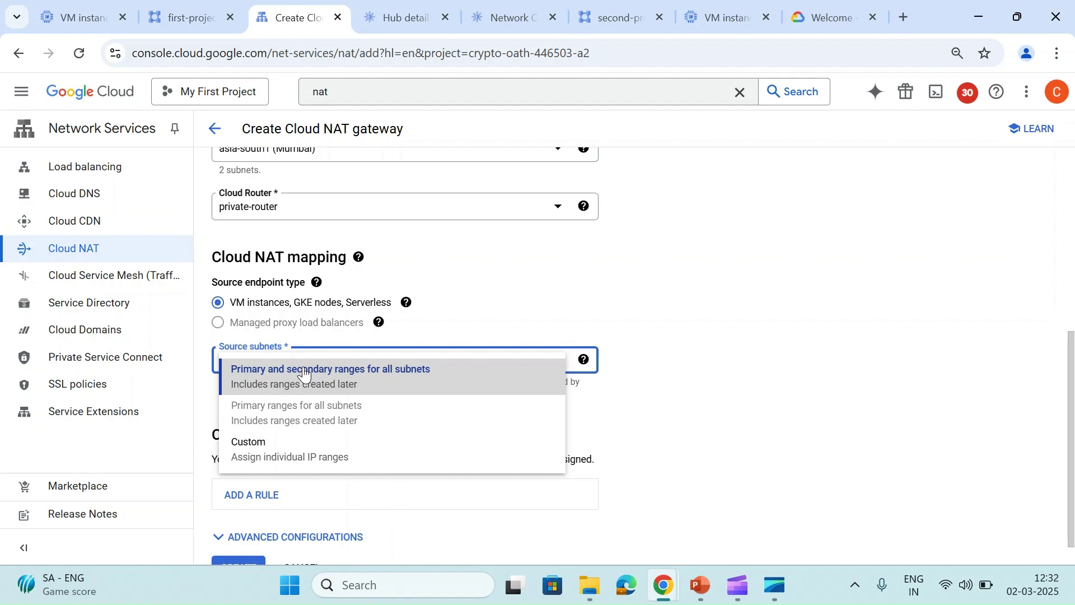
{"action": "left_click", "coordinate": [557, 288]}
{"action": "scroll", "coordinate": [464, 280], "scroll_direction": "up", "scroll_amount": 1}
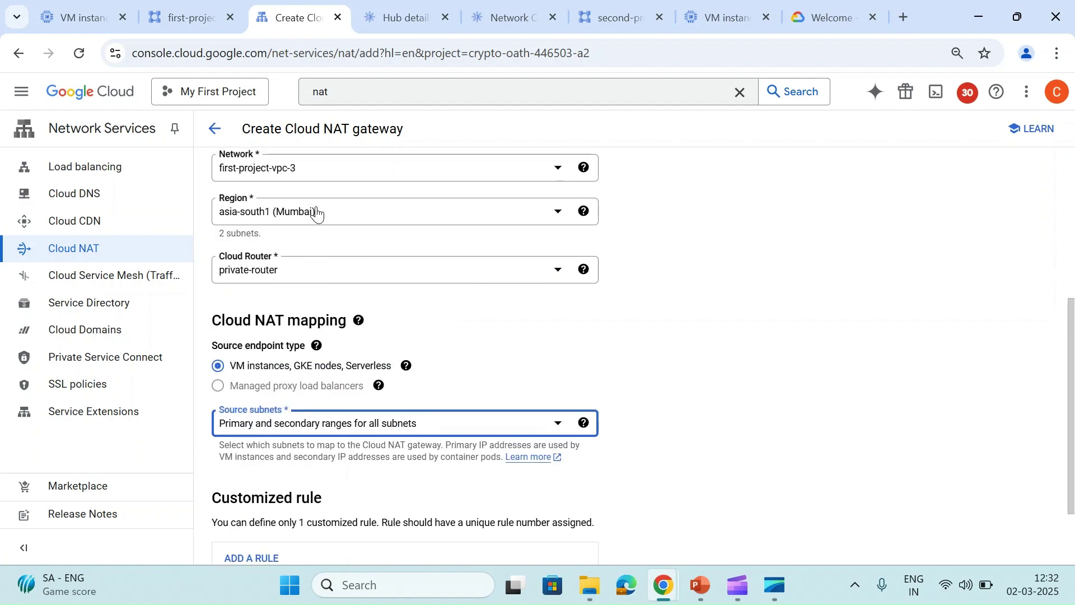
{"action": "left_click", "coordinate": [455, 418]}
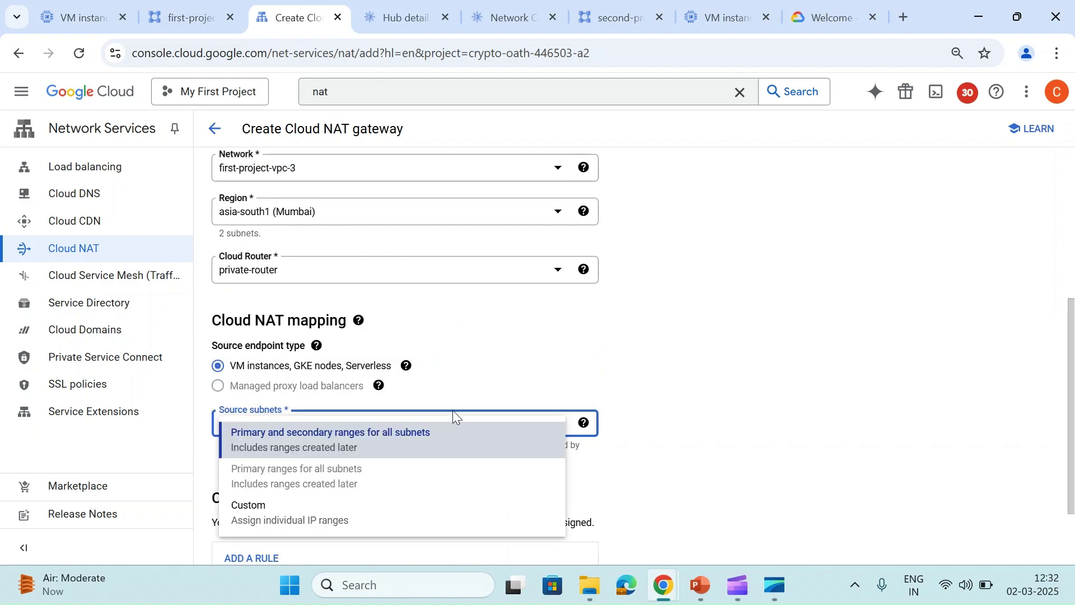
{"action": "mouse_move", "coordinate": [364, 467]}
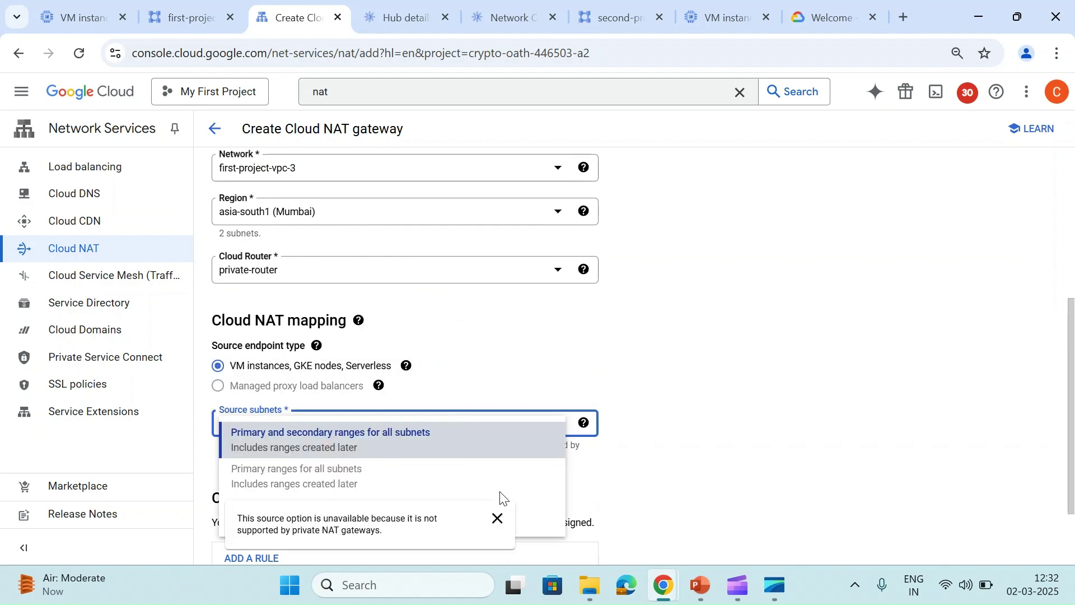
{"action": "left_click", "coordinate": [238, 518]}
{"action": "scroll", "coordinate": [256, 510], "scroll_direction": "down", "scroll_amount": 4}
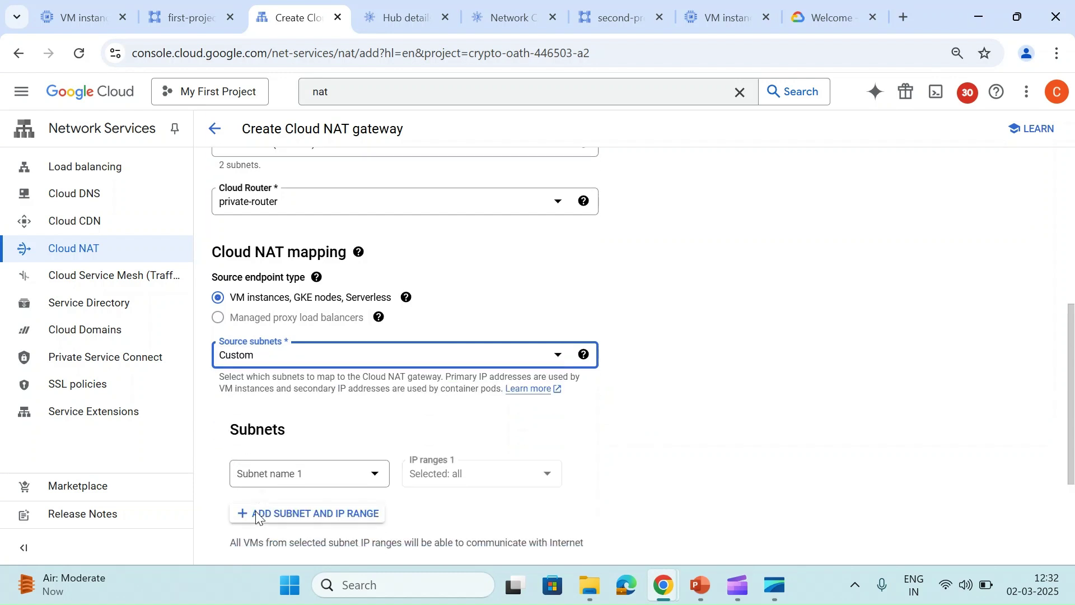
Select sub-2 (192.168.3.0/24) as the source subnet and recheck its range in first-project-vpc-3's subnet list.
{"action": "left_click", "coordinate": [310, 353]}
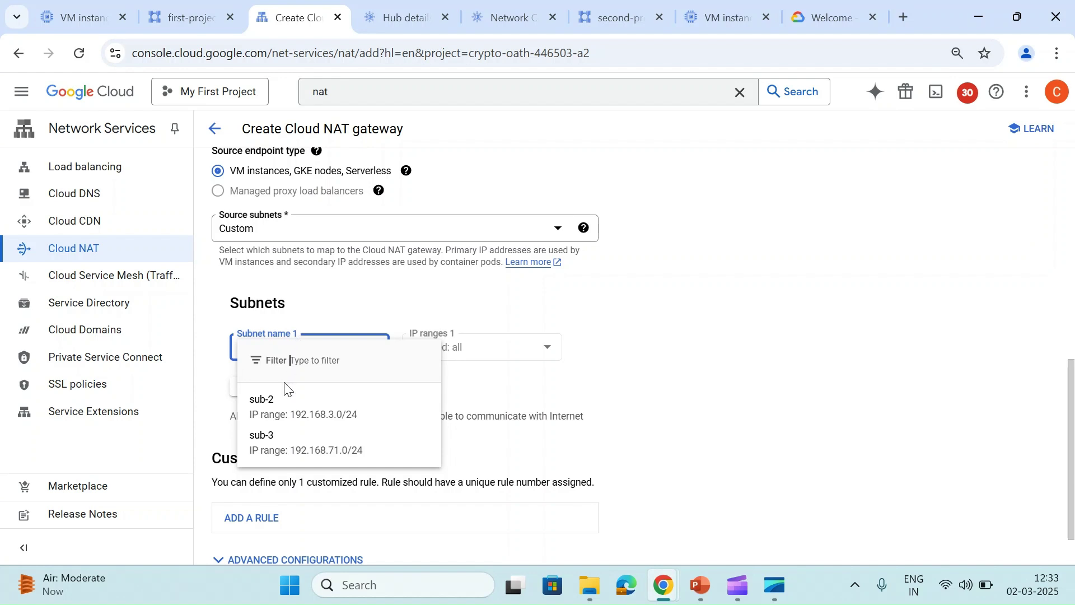
{"action": "left_click", "coordinate": [323, 422]}
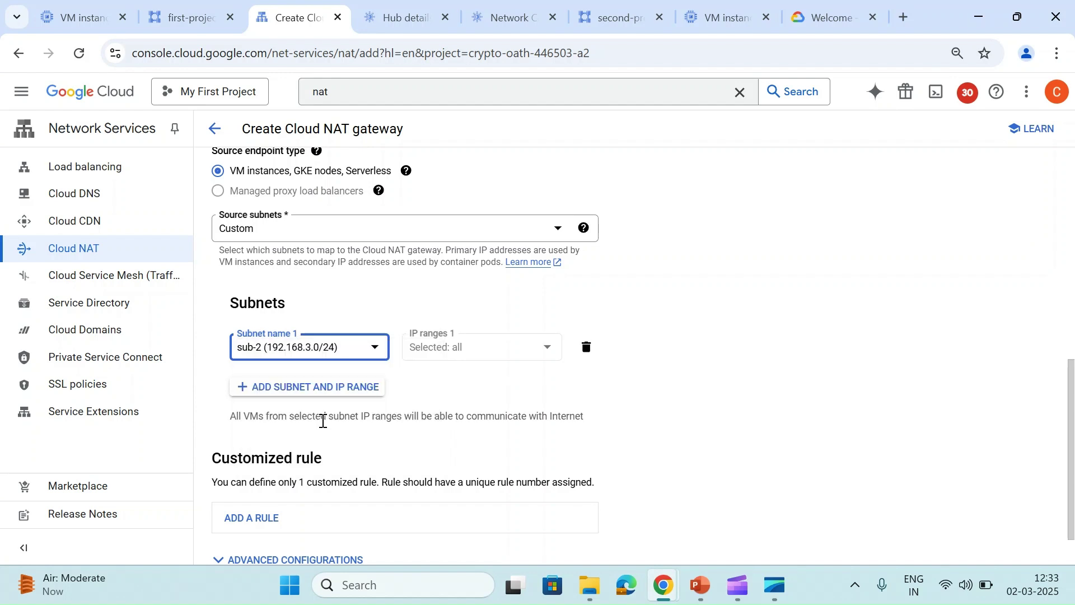
{"action": "left_click", "coordinate": [187, 6]}
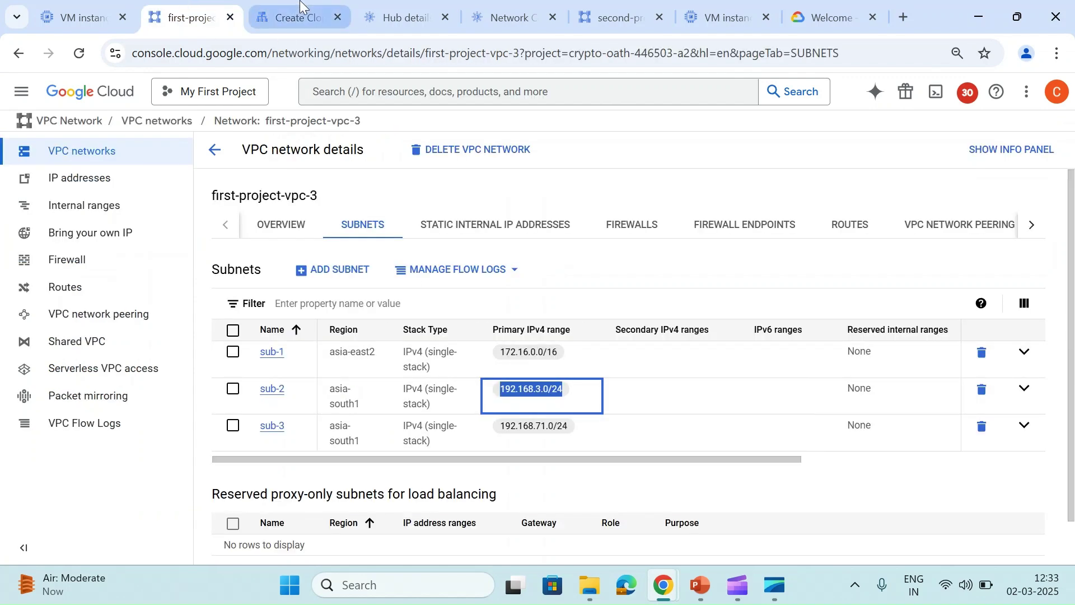
{"action": "left_click", "coordinate": [390, 5]}
{"action": "left_click", "coordinate": [307, 9]}
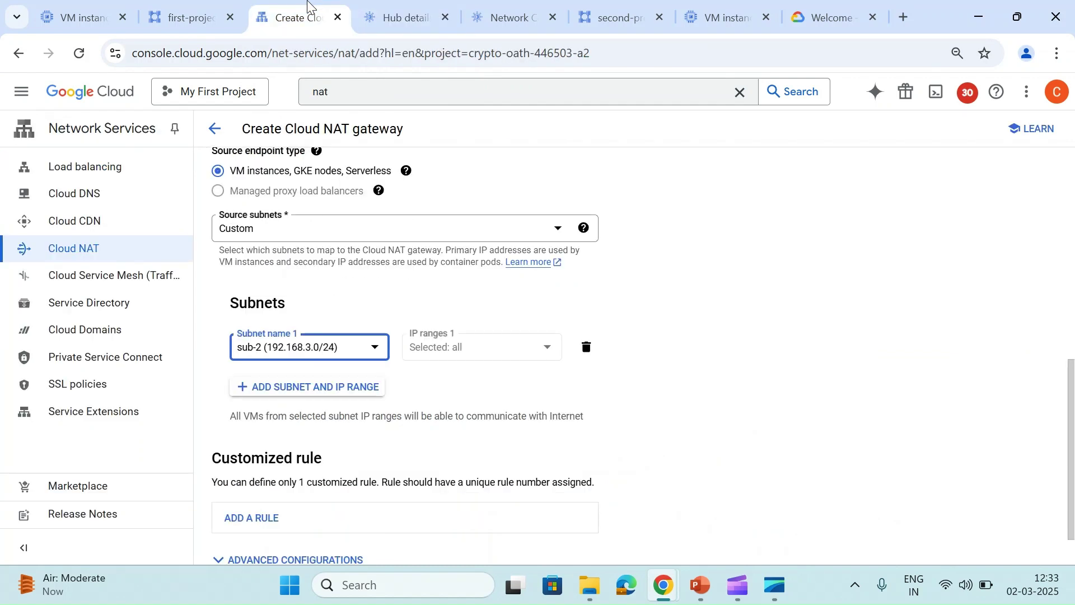
Try adding sub-3 (192.168.71.0/24) as a second source subnet and remove it again.
{"action": "left_click", "coordinate": [308, 392]}
{"action": "left_click", "coordinate": [291, 392]}
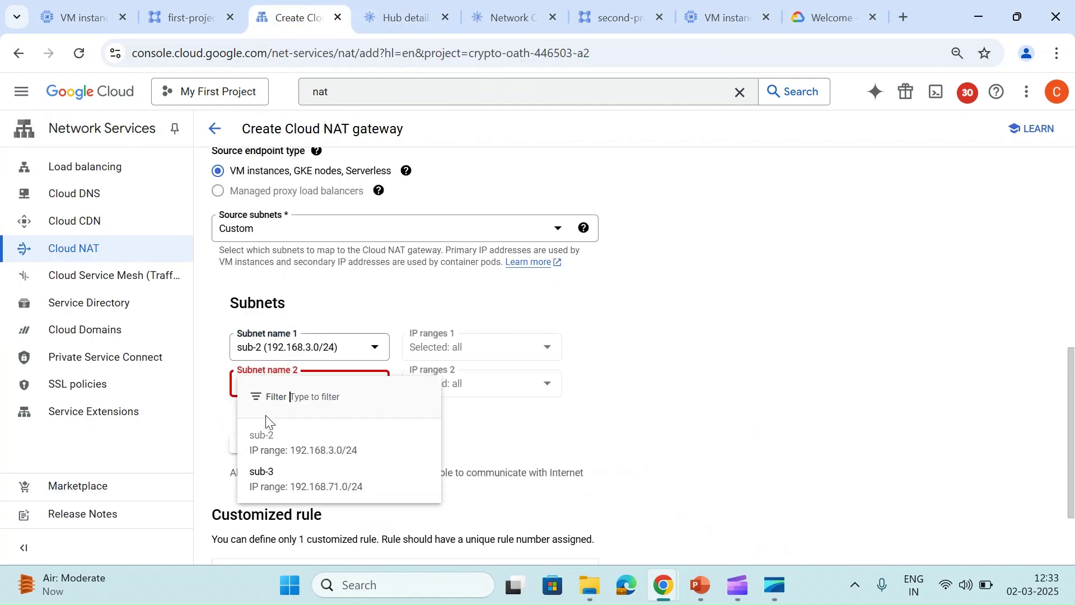
{"action": "left_click", "coordinate": [279, 474]}
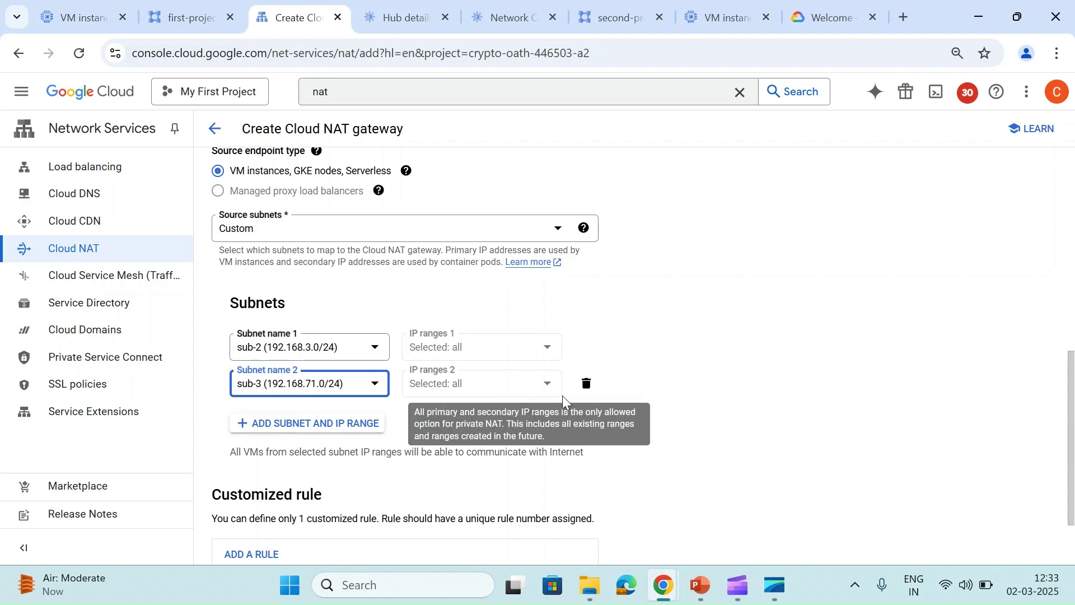
{"action": "left_click", "coordinate": [586, 385]}
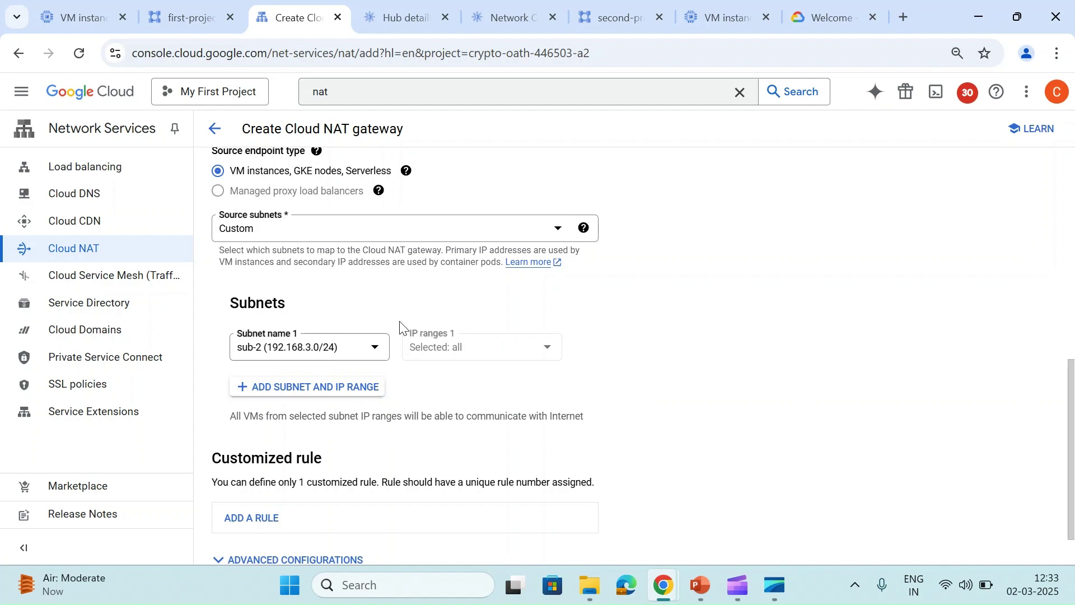
Add a customized NAT rule numbered 100 that matches the Network Connectivity Center hub instead of Hybrid Connectivity Routes.
{"action": "scroll", "coordinate": [401, 331], "scroll_direction": "down", "scroll_amount": 1}
{"action": "left_click", "coordinate": [252, 462]}
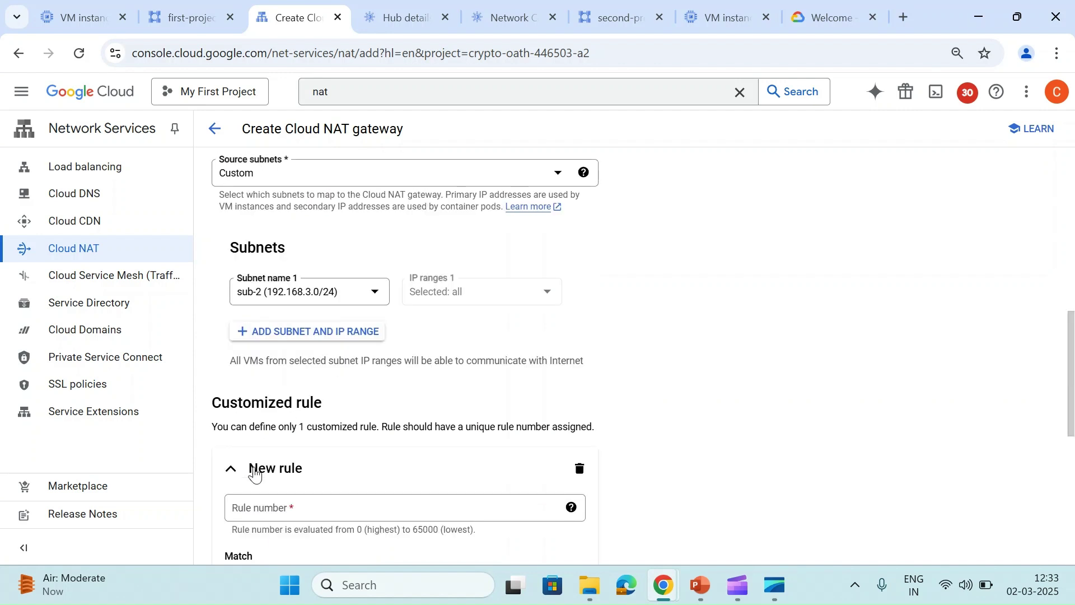
{"action": "scroll", "coordinate": [253, 472], "scroll_direction": "down", "scroll_amount": 4}
{"action": "left_click", "coordinate": [291, 263]}
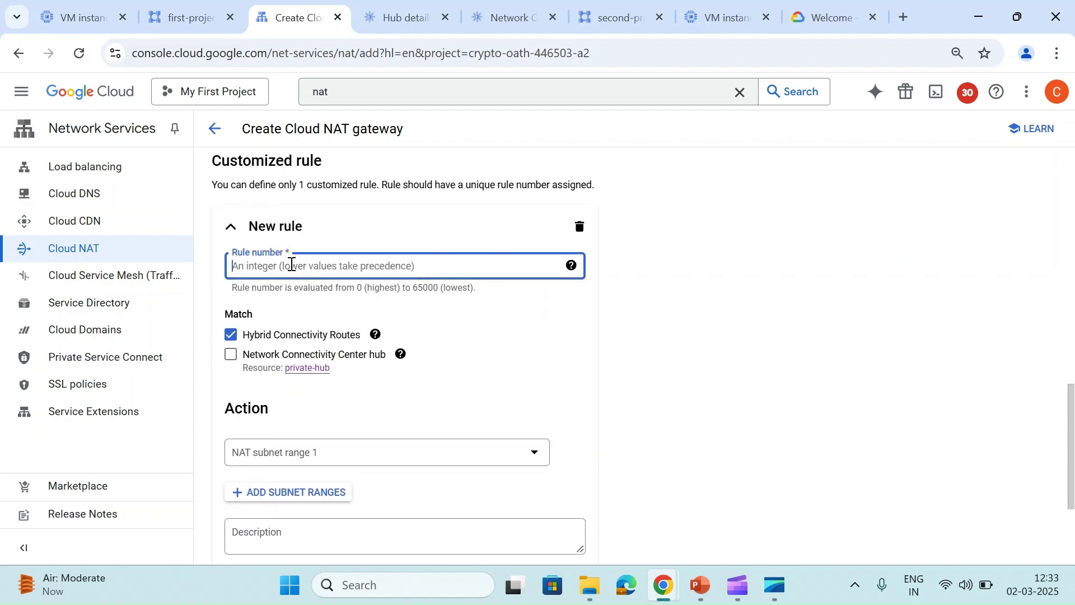
{"action": "type", "text": "100"}
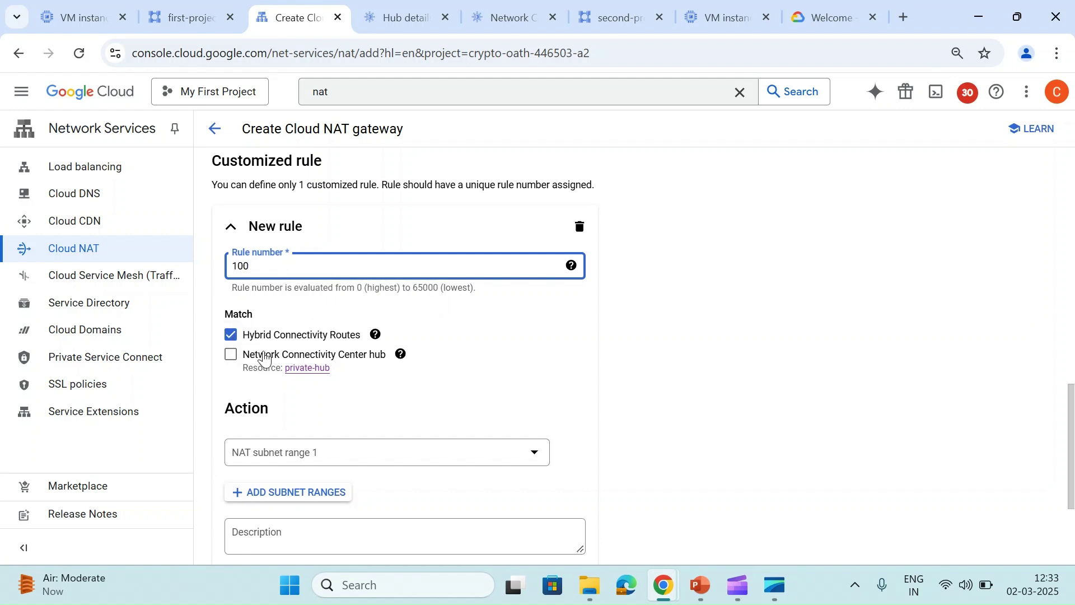
{"action": "left_click", "coordinate": [231, 336]}
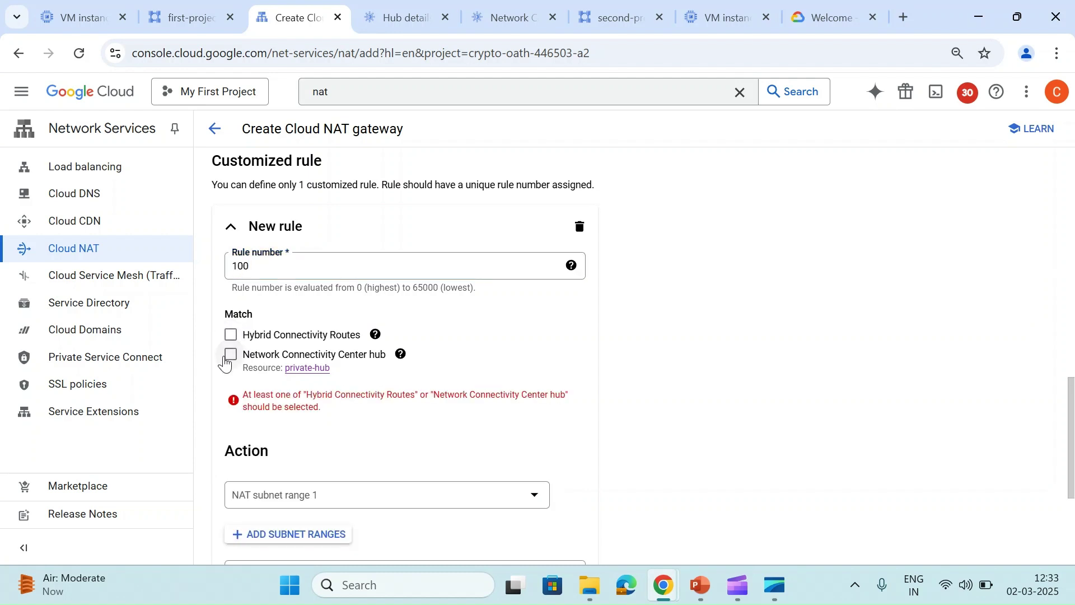
{"action": "left_click", "coordinate": [230, 360]}
Open the choices for NAT subnet range 1 in the customized rule's action.
{"action": "scroll", "coordinate": [380, 403], "scroll_direction": "down", "scroll_amount": 2}
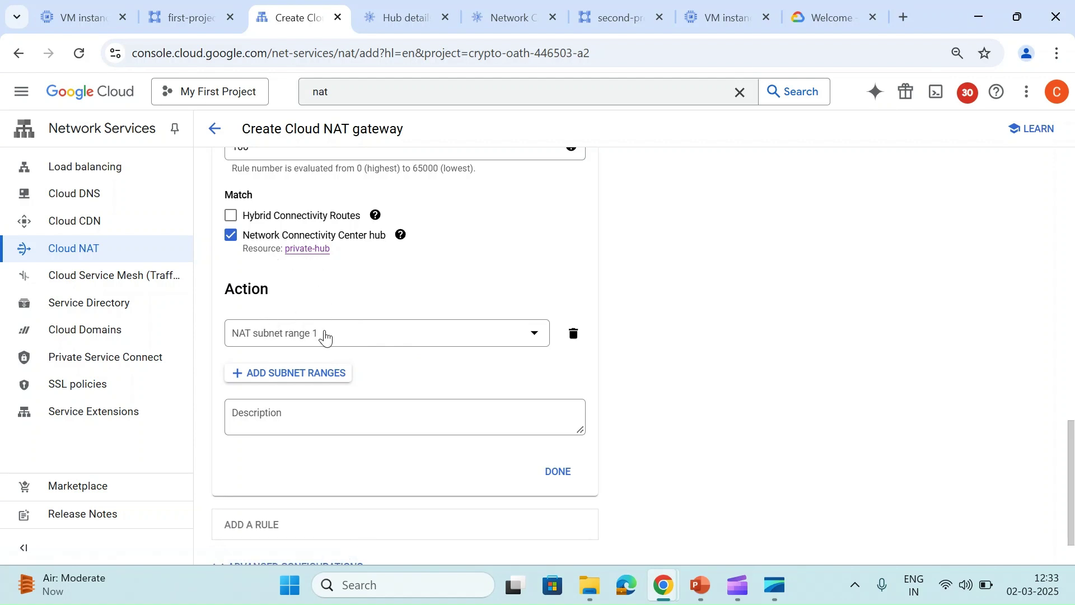
{"action": "left_click", "coordinate": [396, 338]}
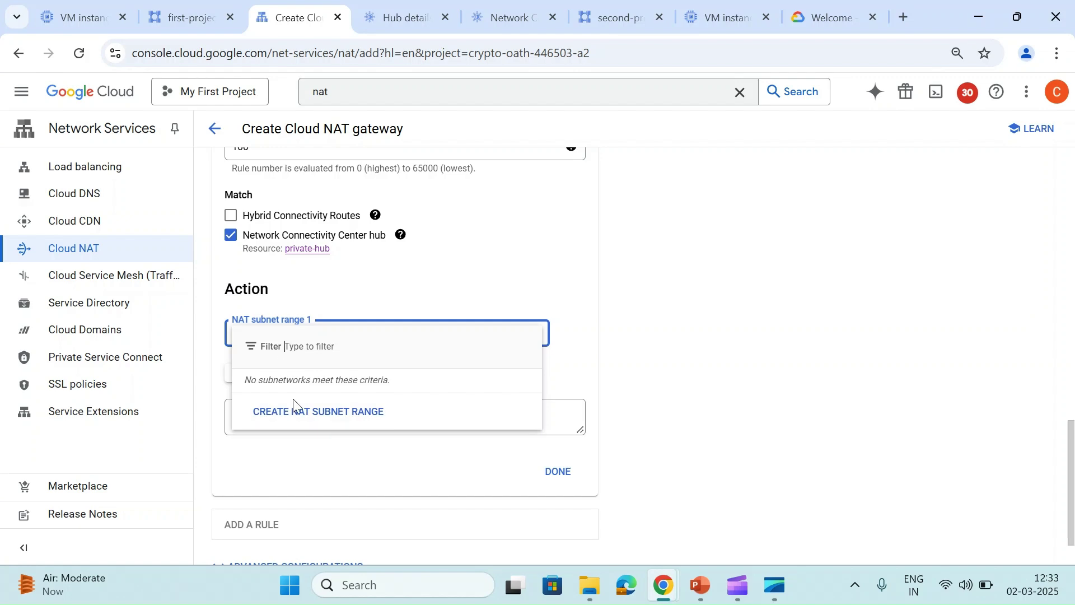
{"action": "left_click", "coordinate": [181, 26]}
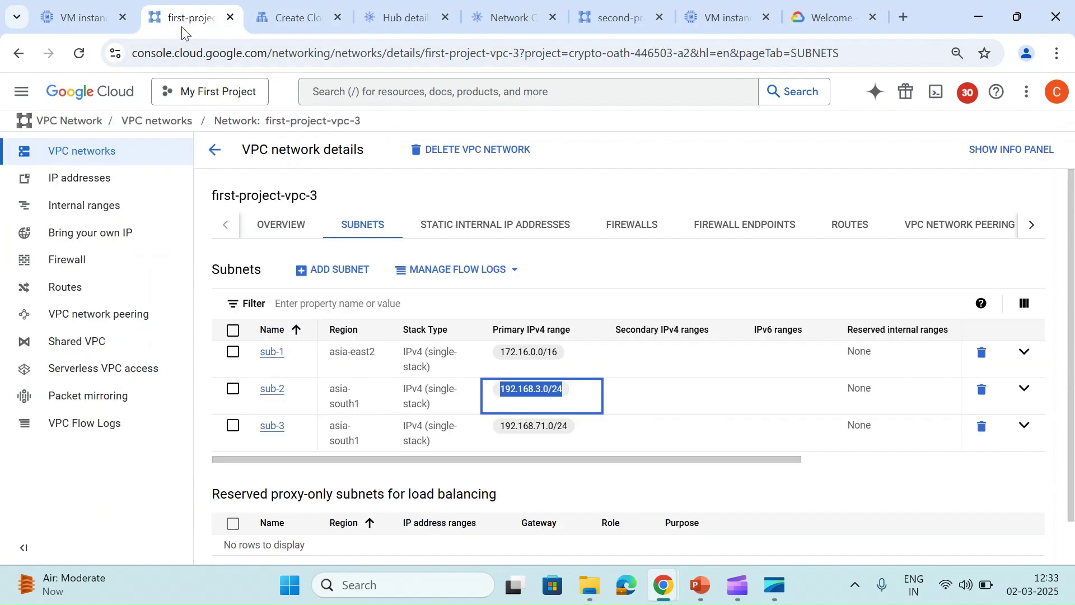
{"action": "left_click", "coordinate": [335, 270]}
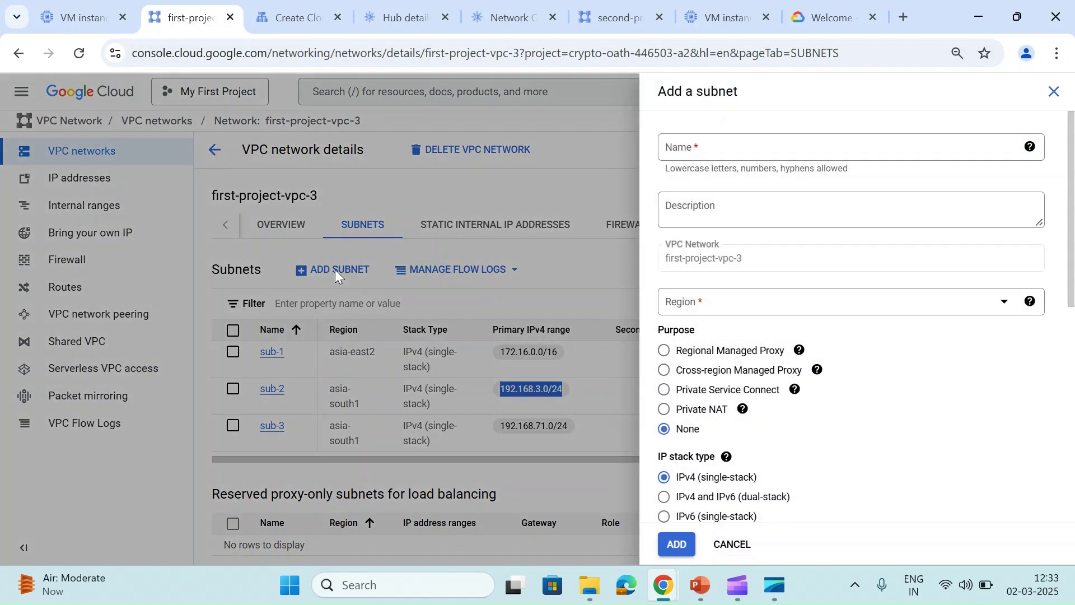
{"action": "left_click", "coordinate": [678, 413]}
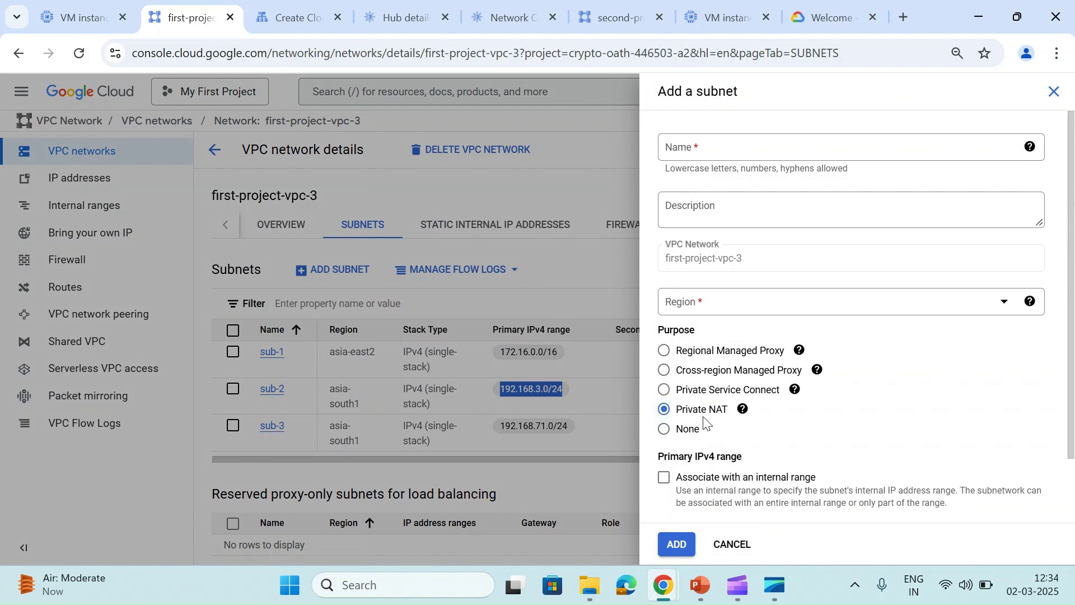
{"action": "left_click", "coordinate": [729, 548]}
{"action": "left_click", "coordinate": [271, 11]}
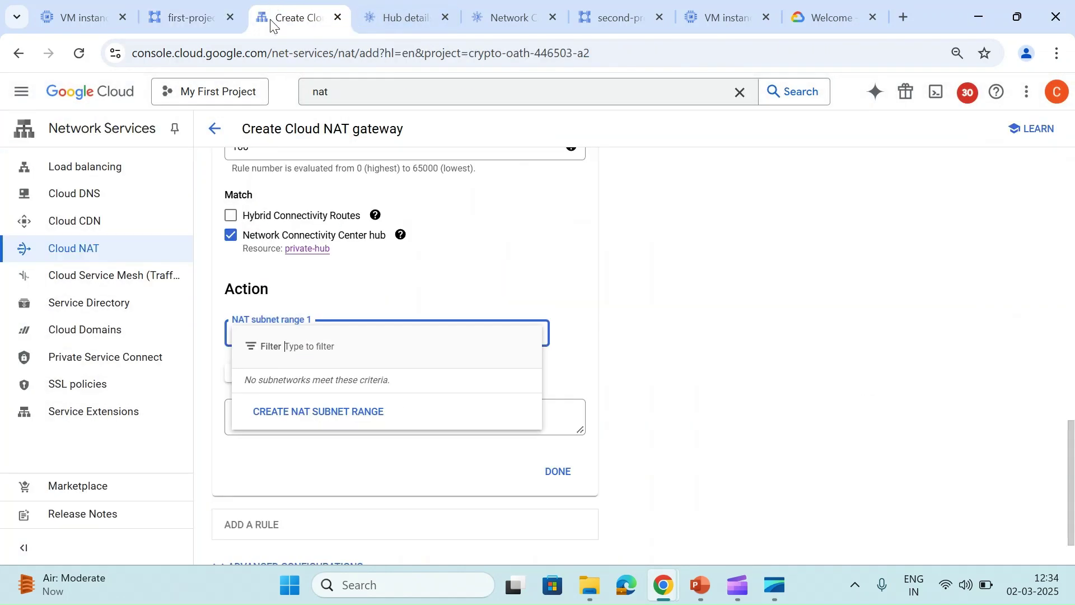
Start creating a new NAT subnet range from the gateway form and name it private-nat-range.
{"action": "left_click", "coordinate": [295, 412]}
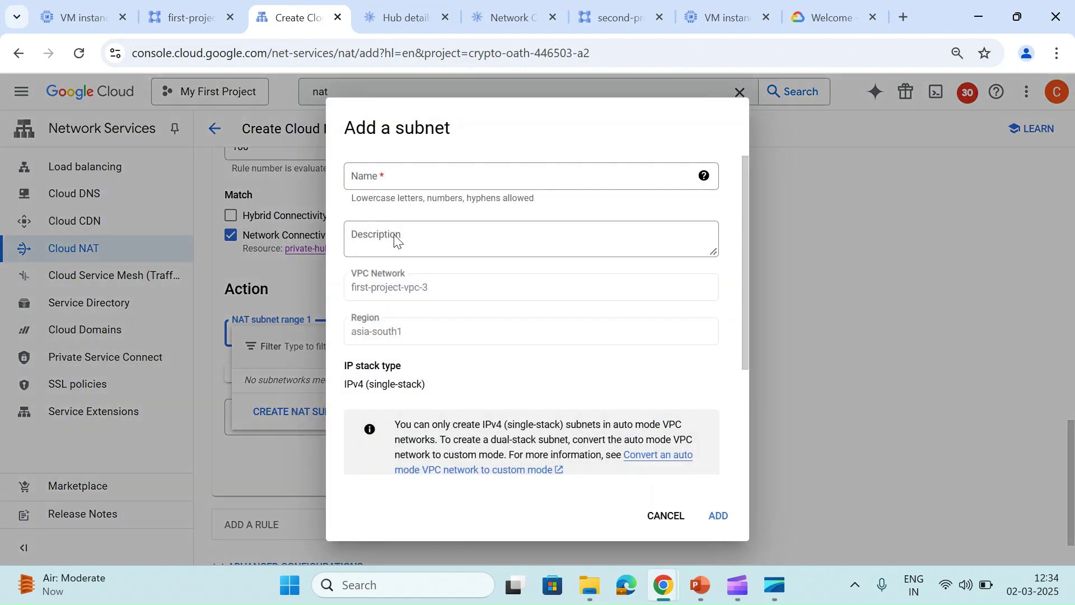
{"action": "left_click", "coordinate": [392, 176]}
{"action": "type", "text": "pr"}
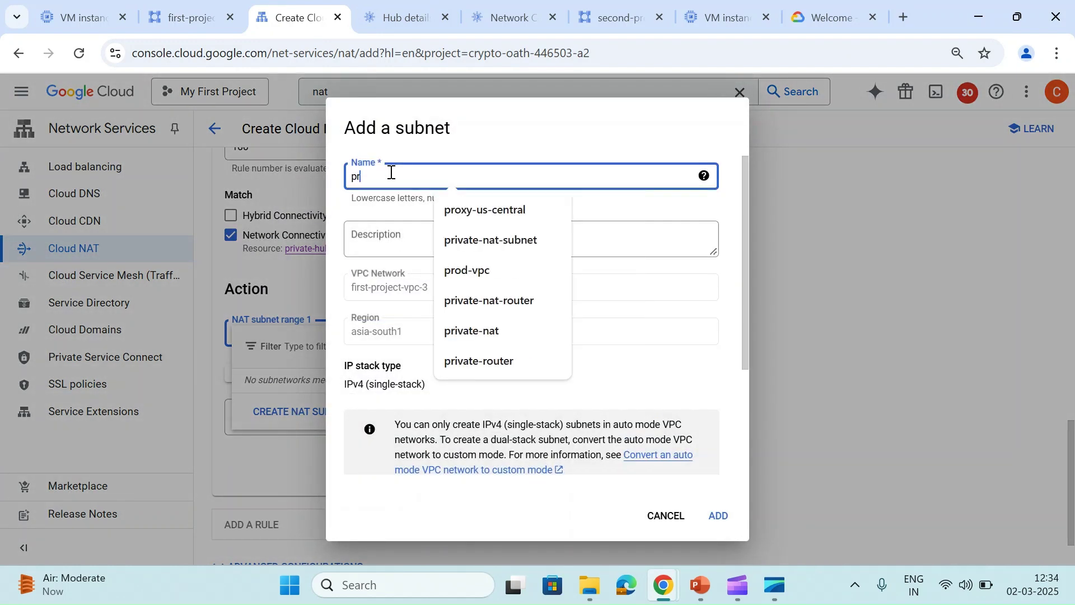
{"action": "type", "text": "ivate-nat-range"}
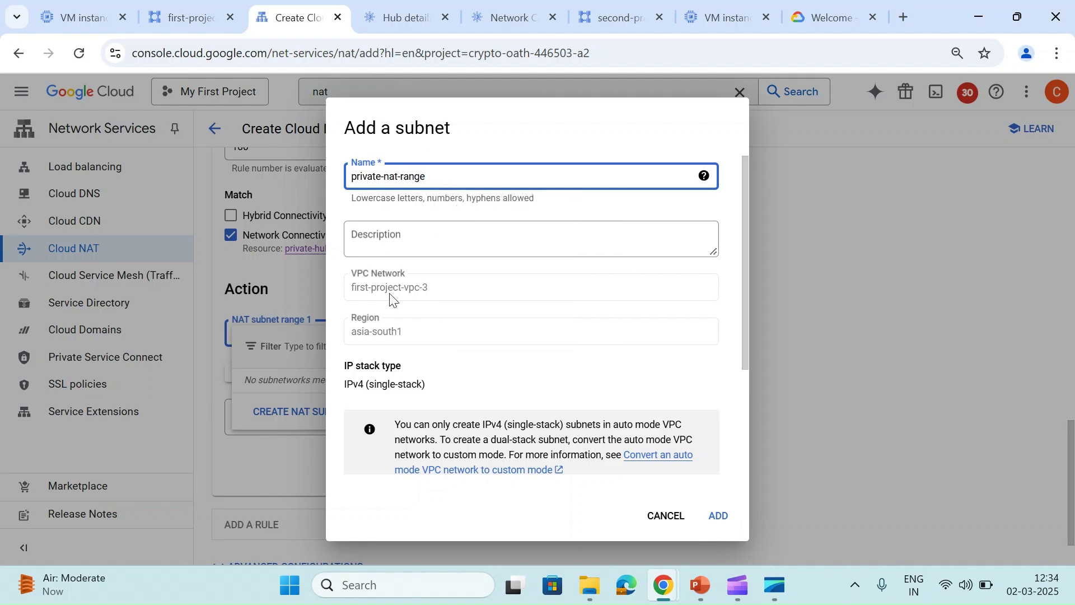
{"action": "scroll", "coordinate": [463, 372], "scroll_direction": "down", "scroll_amount": 3}
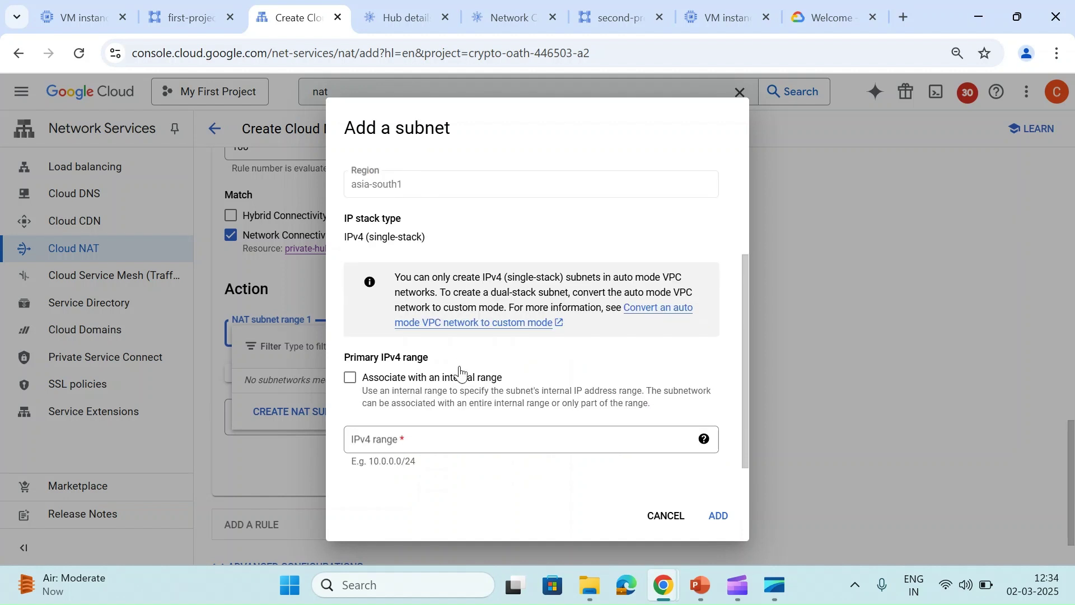
Set the new subnet's IPv4 range to 192.168.99.0/24 and add the subnet.
{"action": "left_click", "coordinate": [409, 431]}
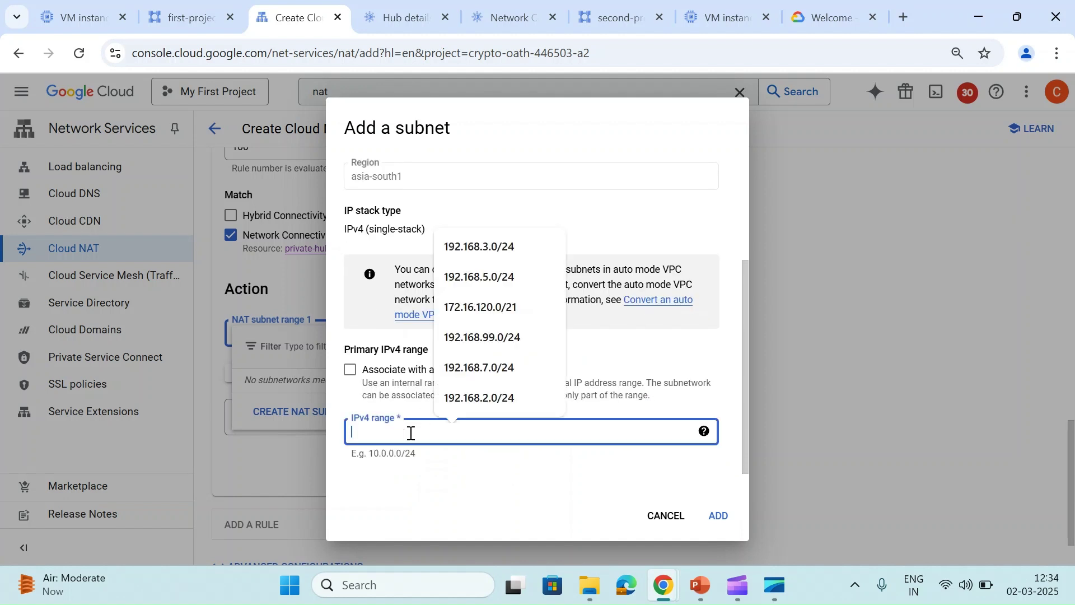
{"action": "type", "text": "192.1"}
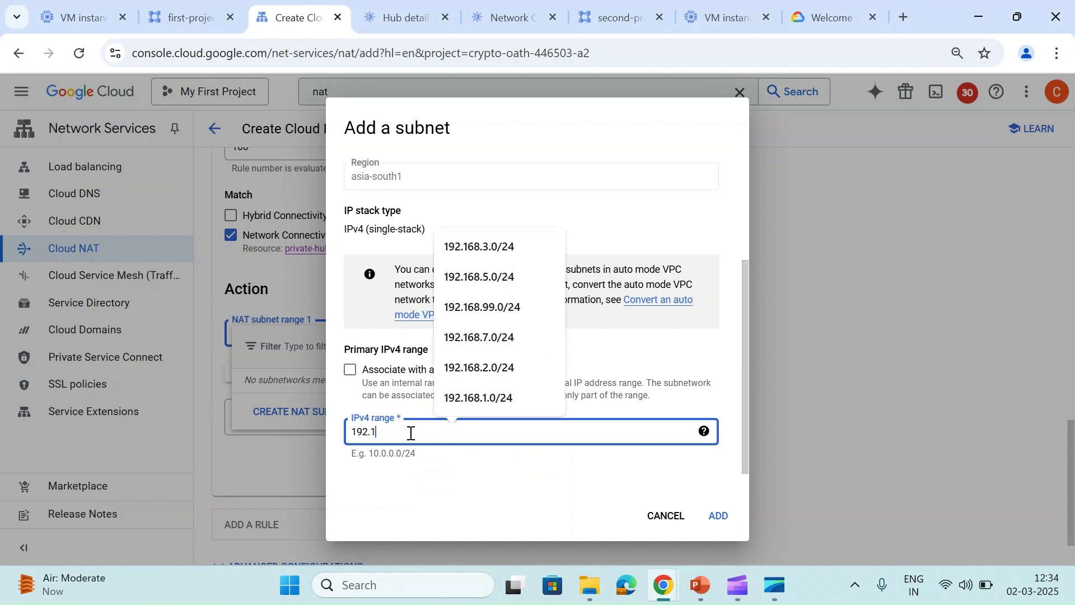
{"action": "type", "text": "68.99.9"}
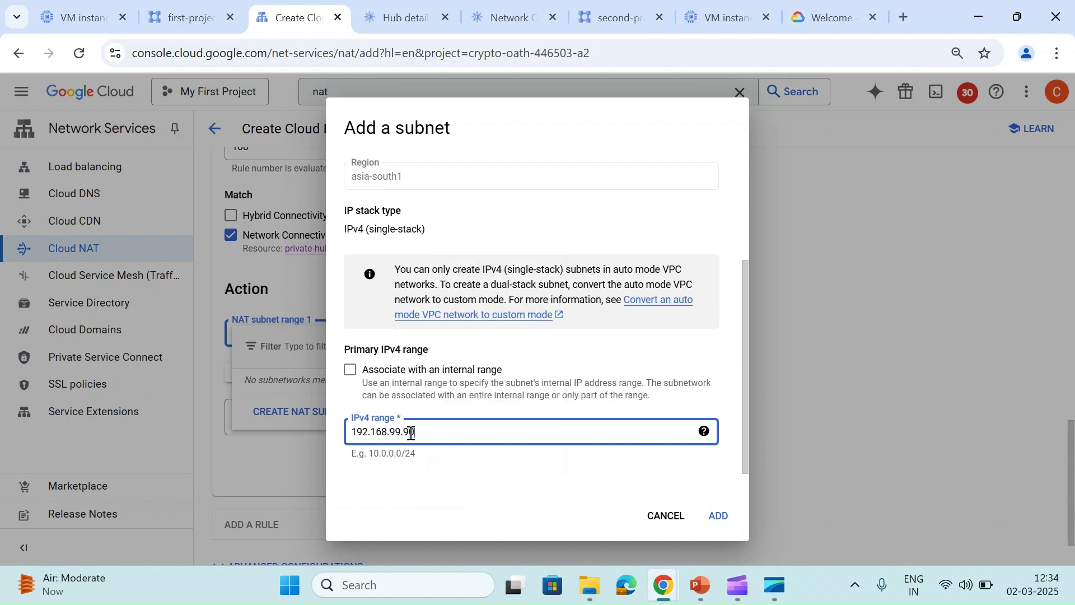
{"action": "type", "text": "0"}
{"action": "key", "text": "BackSpace"}
{"action": "key", "text": "BackSpace"}
{"action": "type", "text": "0/w"}
{"action": "key", "text": "BackSpace"}
{"action": "type", "text": "24"}
{"action": "left_click", "coordinate": [458, 462]}
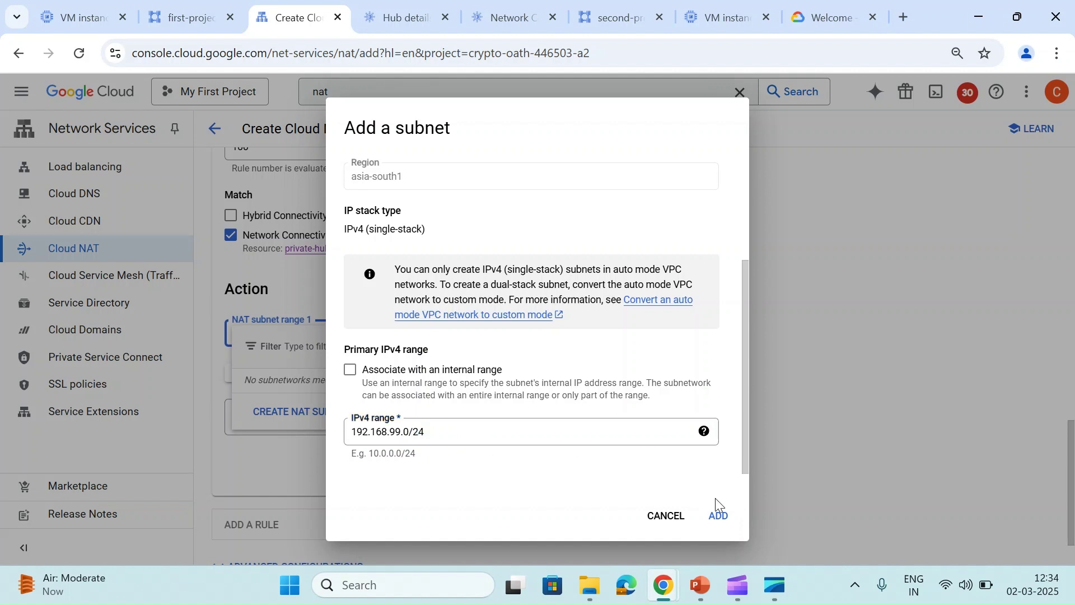
{"action": "left_click", "coordinate": [718, 514]}
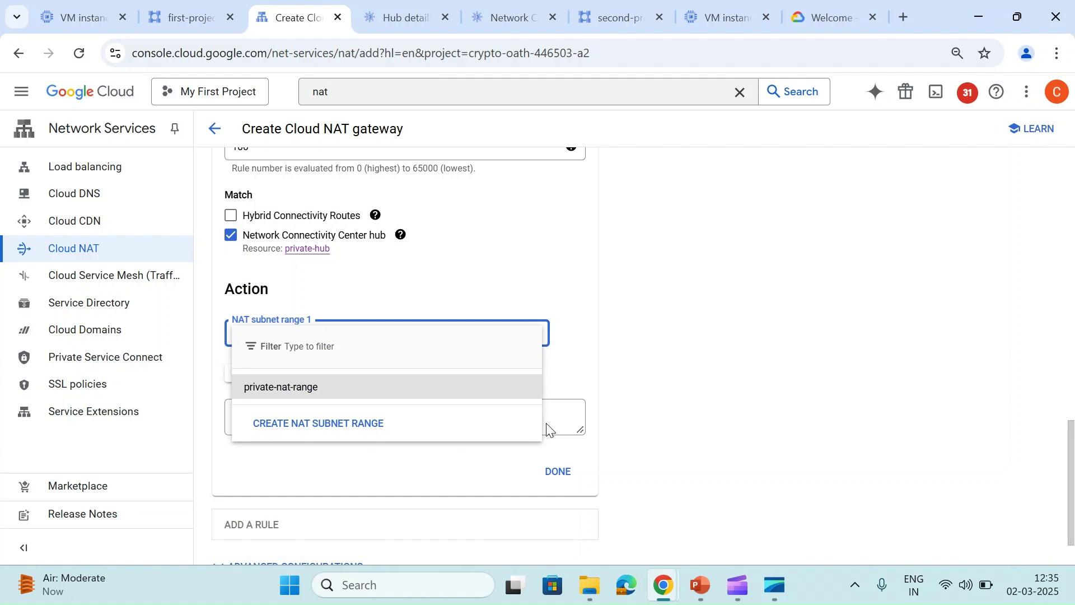
Assign private-nat-range as NAT subnet range 1, finish the rule and create the Cloud NAT gateway.
{"action": "left_click", "coordinate": [571, 290]}
{"action": "left_click", "coordinate": [372, 334]}
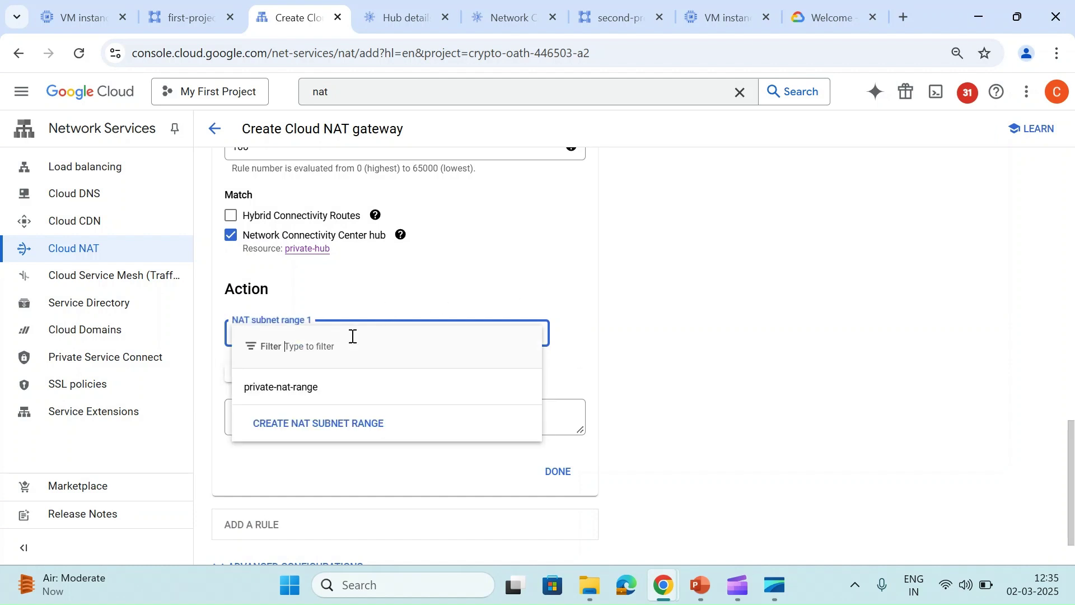
{"action": "left_click", "coordinate": [264, 387]}
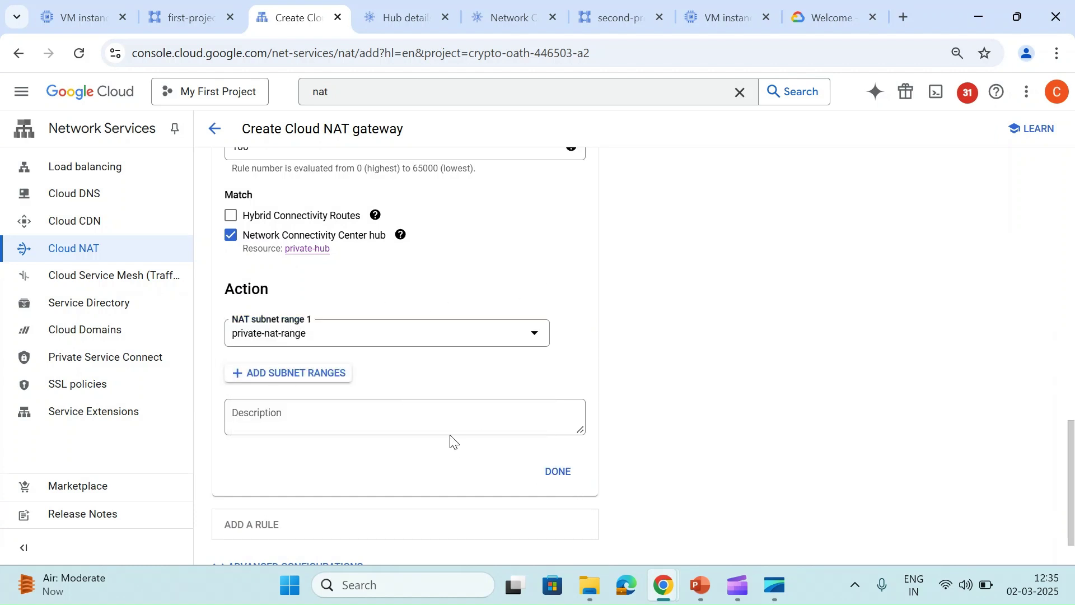
{"action": "left_click", "coordinate": [558, 471]}
{"action": "left_click", "coordinate": [238, 536]}
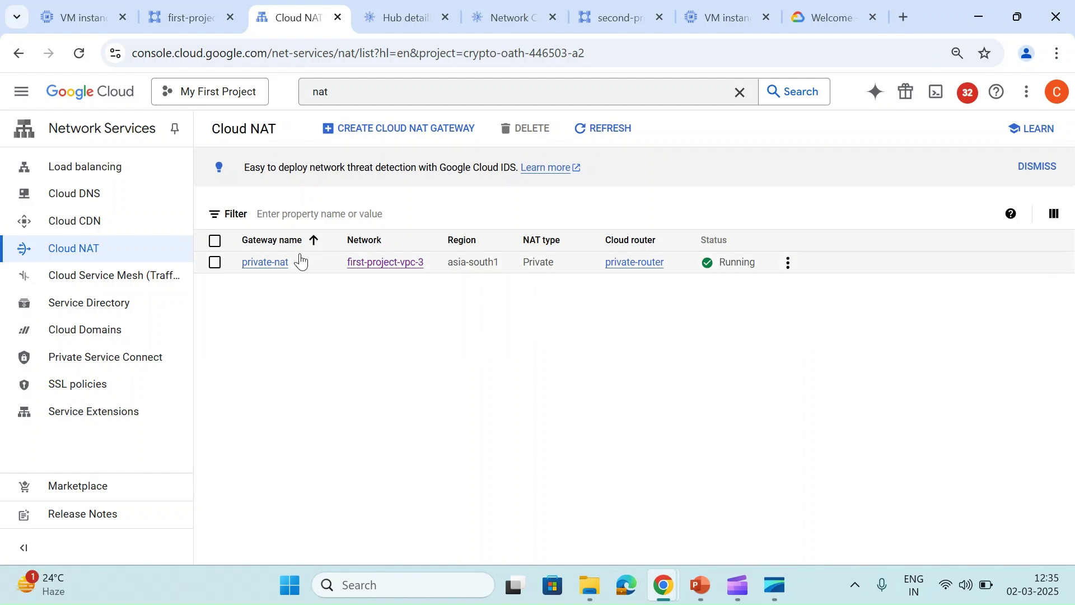
{"action": "left_click", "coordinate": [169, 4]}
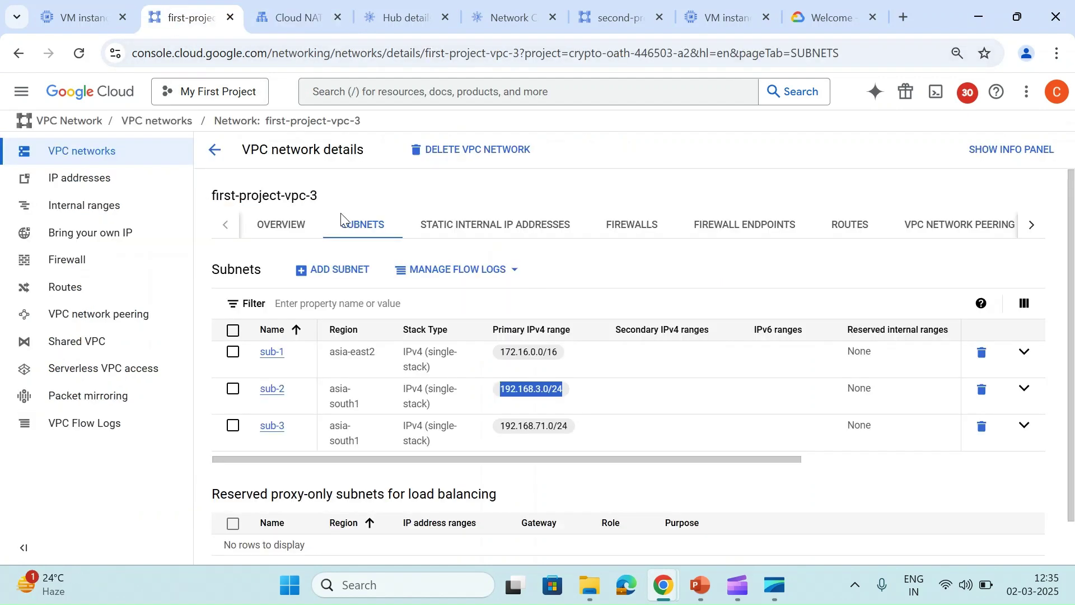
{"action": "left_click", "coordinate": [56, 18]}
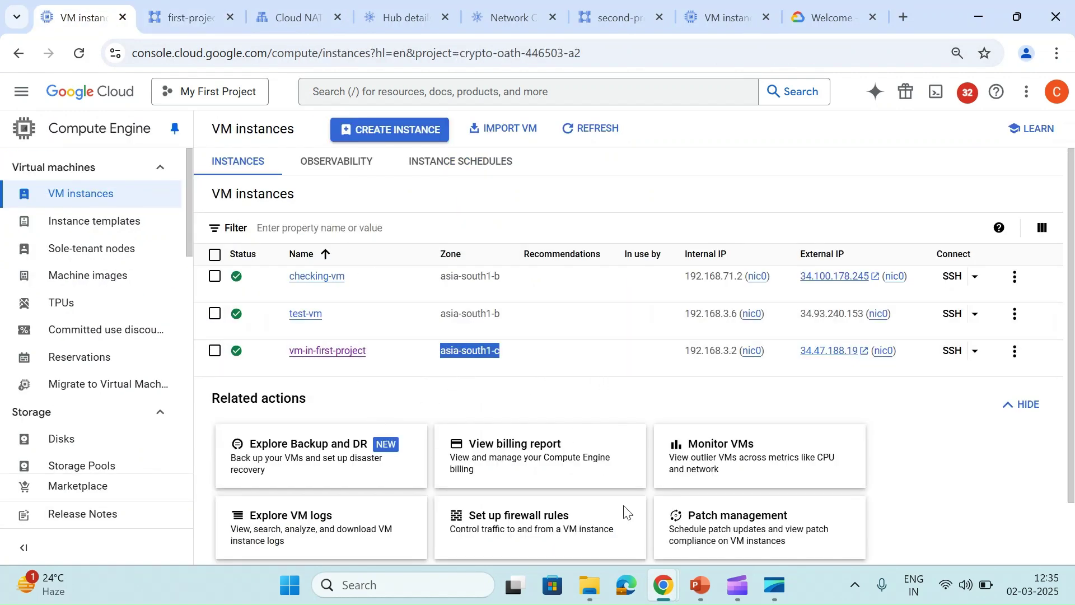
{"action": "mouse_move", "coordinate": [662, 586]}
{"action": "left_click", "coordinate": [732, 502]}
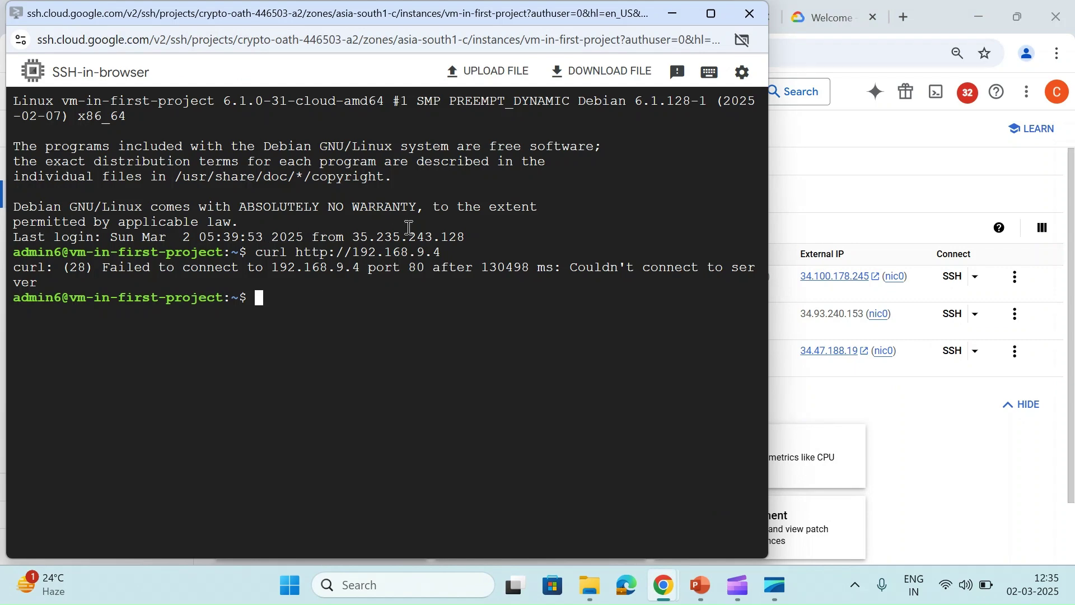
{"action": "key", "text": "Return"}
{"action": "key", "text": "Return"}
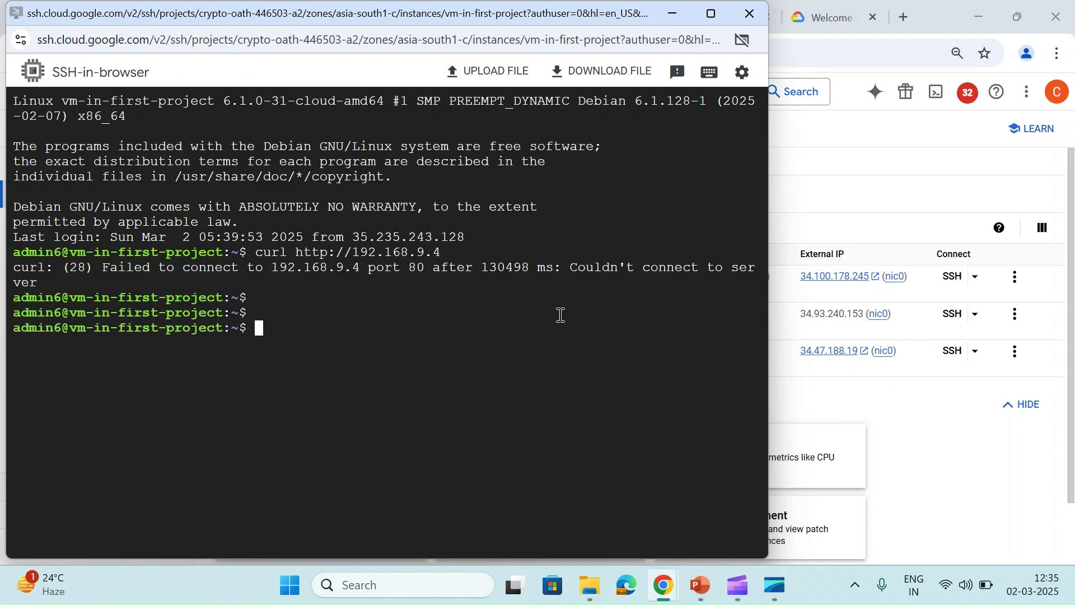
{"action": "key", "text": "Up"}
{"action": "key", "text": "Return"}
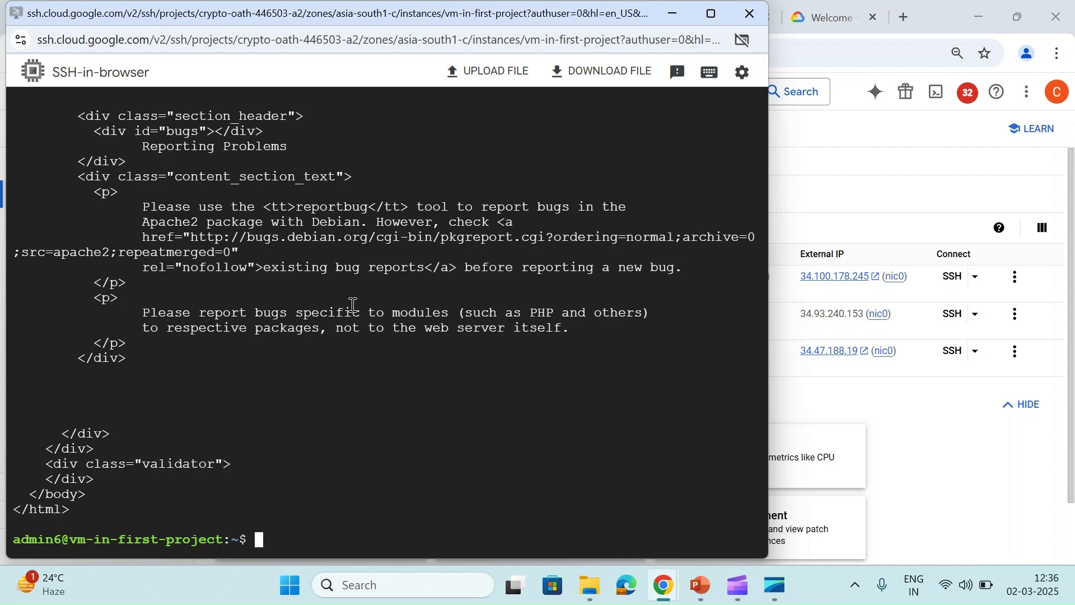
Copy simple-vm's internal IP from SecondProject's VM instances list.
{"action": "left_click", "coordinate": [896, 170]}
{"action": "left_click", "coordinate": [720, 17]}
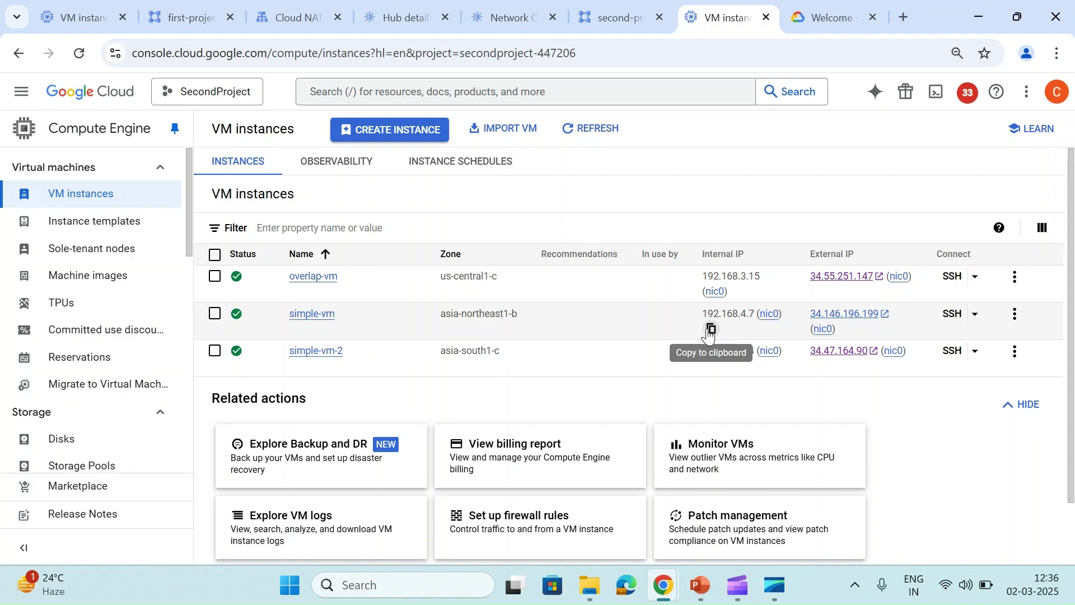
{"action": "left_click", "coordinate": [711, 330]}
{"action": "key", "text": "alt+Tab"}
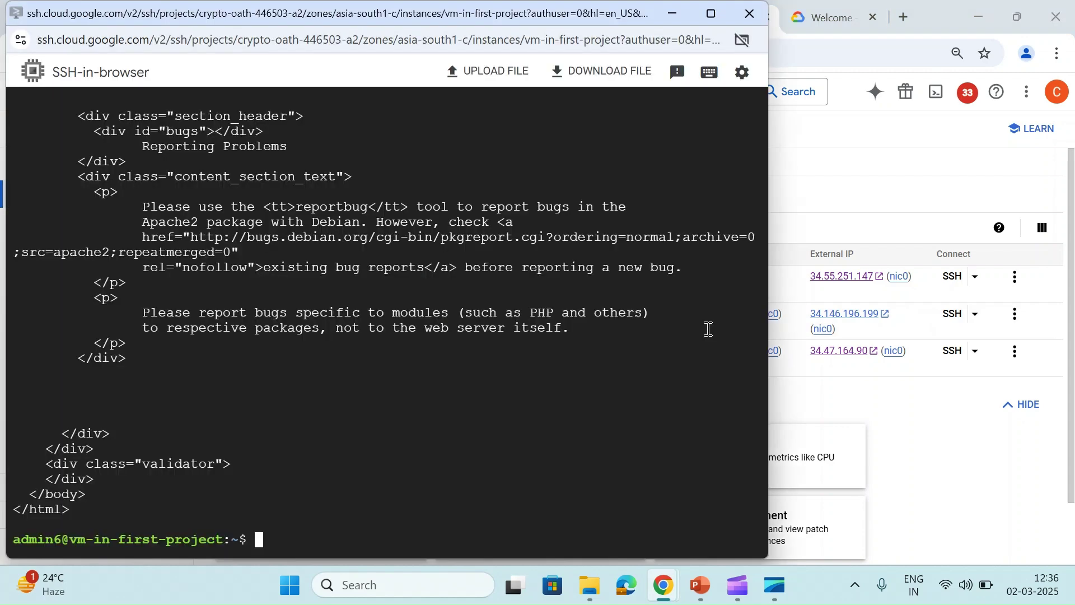
{"action": "key", "text": "Return"}
{"action": "key", "text": "Return"}
{"action": "key", "text": "Return"}
{"action": "key", "text": "Return"}
{"action": "type", "text": "curl htt"}
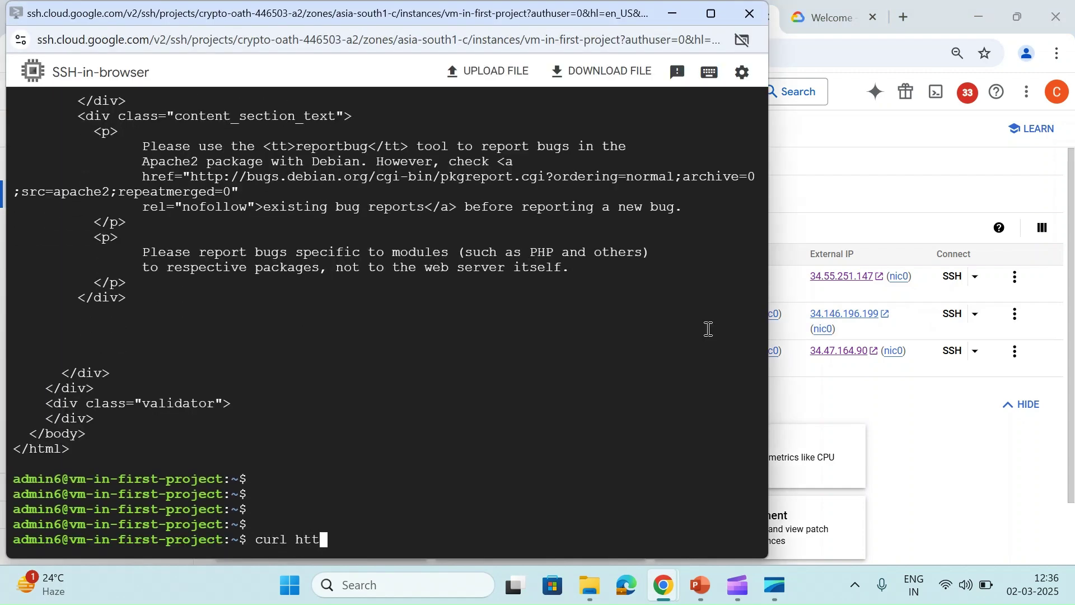
{"action": "type", "text": "p://"}
{"action": "key", "text": "ctrl+v"}
{"action": "key", "text": "Return"}
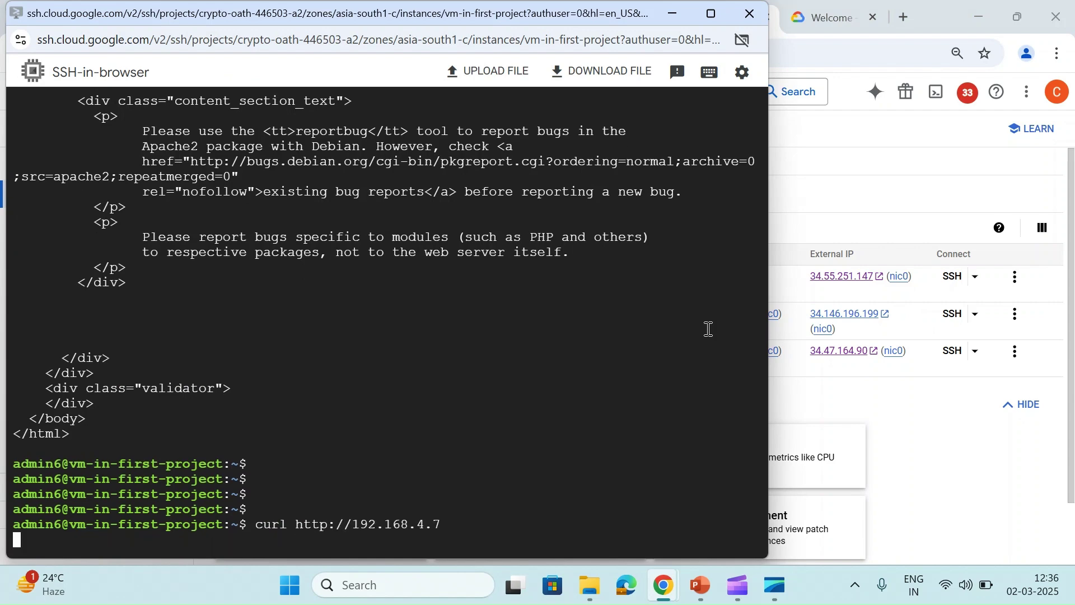
{"action": "key", "text": "Return"}
{"action": "key", "text": "Return"}
{"action": "key", "text": "Return"}
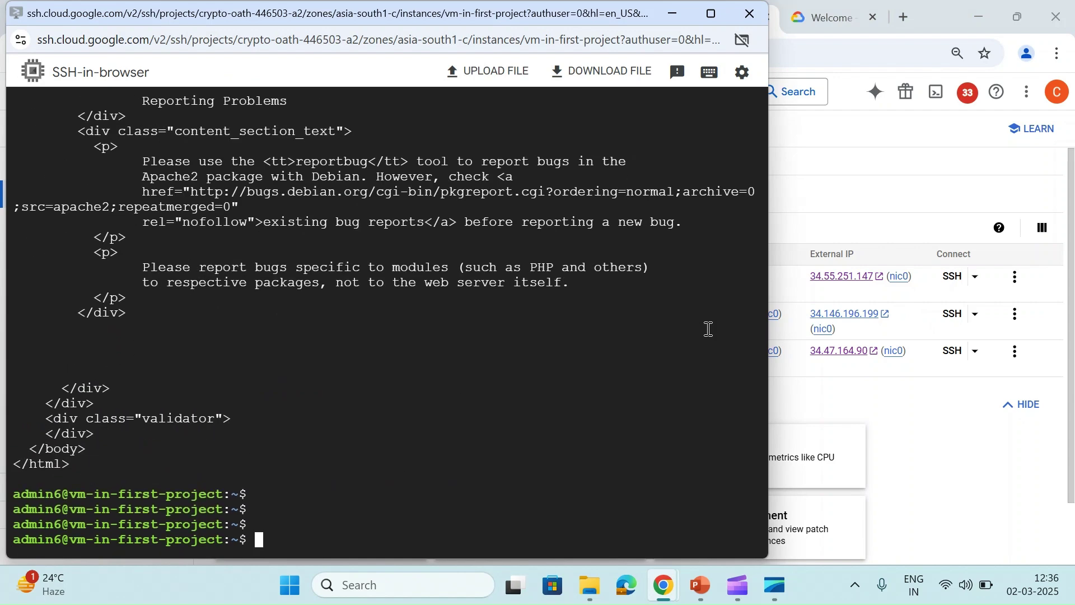
Copy overlap-vm's internal IP and compare the subnet ranges of second-project-vpc-2 and first-project-vpc-3.
{"action": "left_click", "coordinate": [815, 169]}
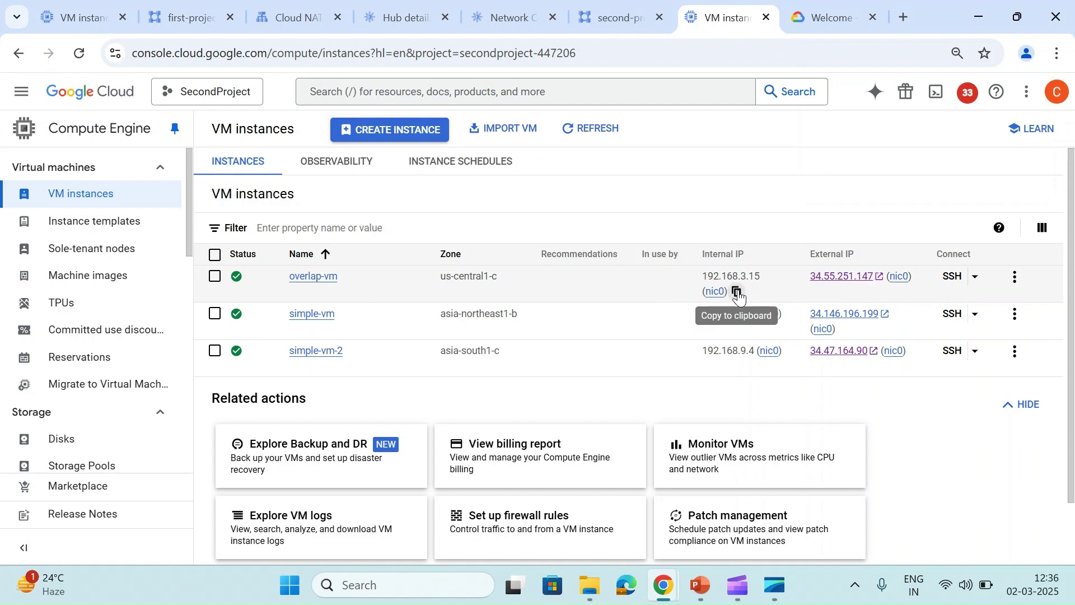
{"action": "left_click", "coordinate": [737, 292]}
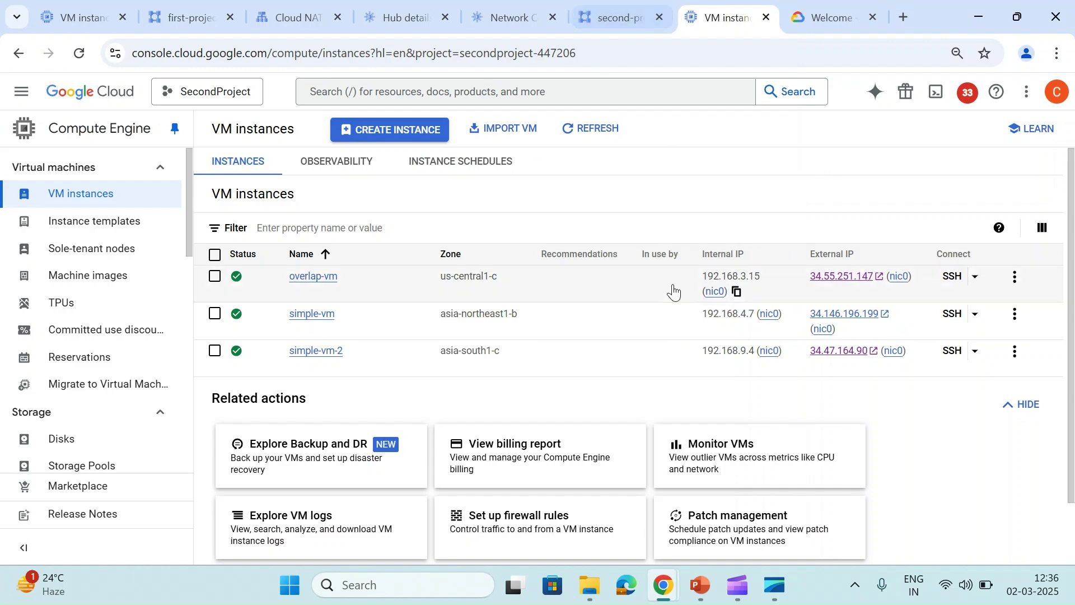
{"action": "left_click", "coordinate": [633, 14]}
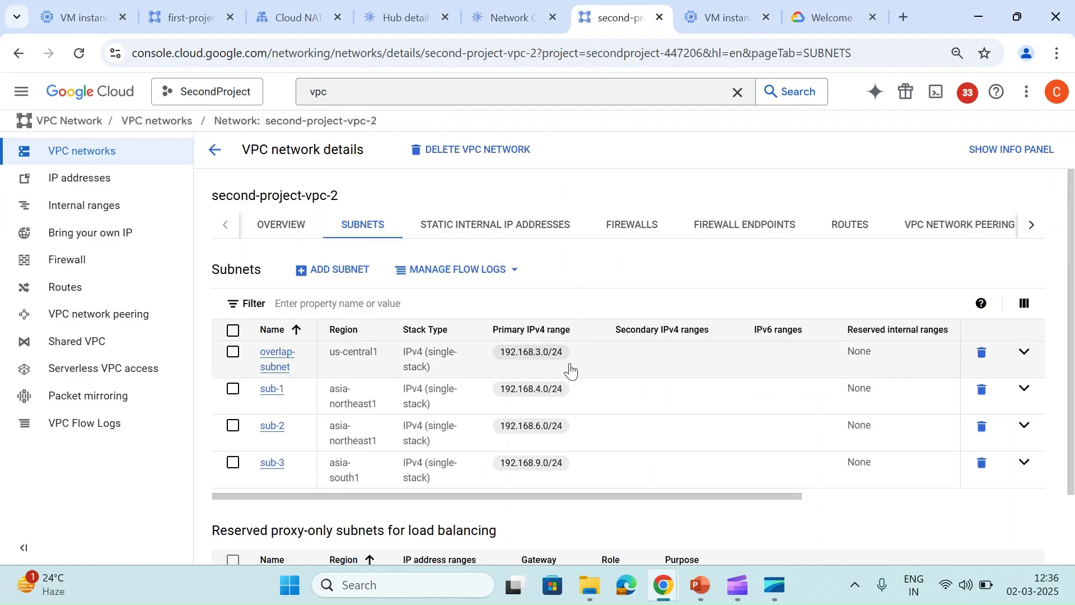
{"action": "left_click", "coordinate": [182, 6]}
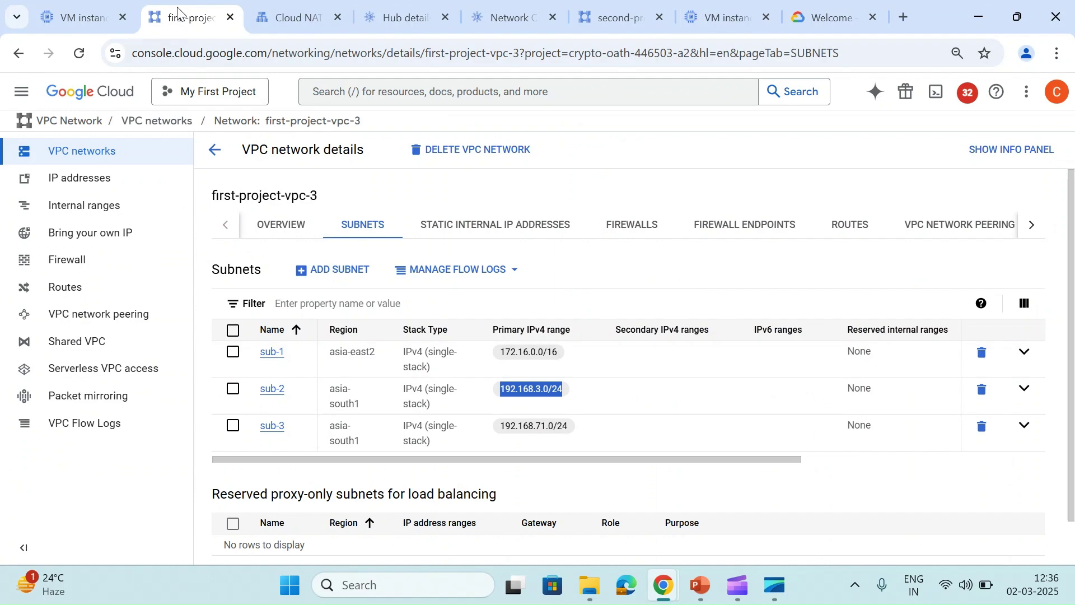
{"action": "left_click", "coordinate": [98, 11]}
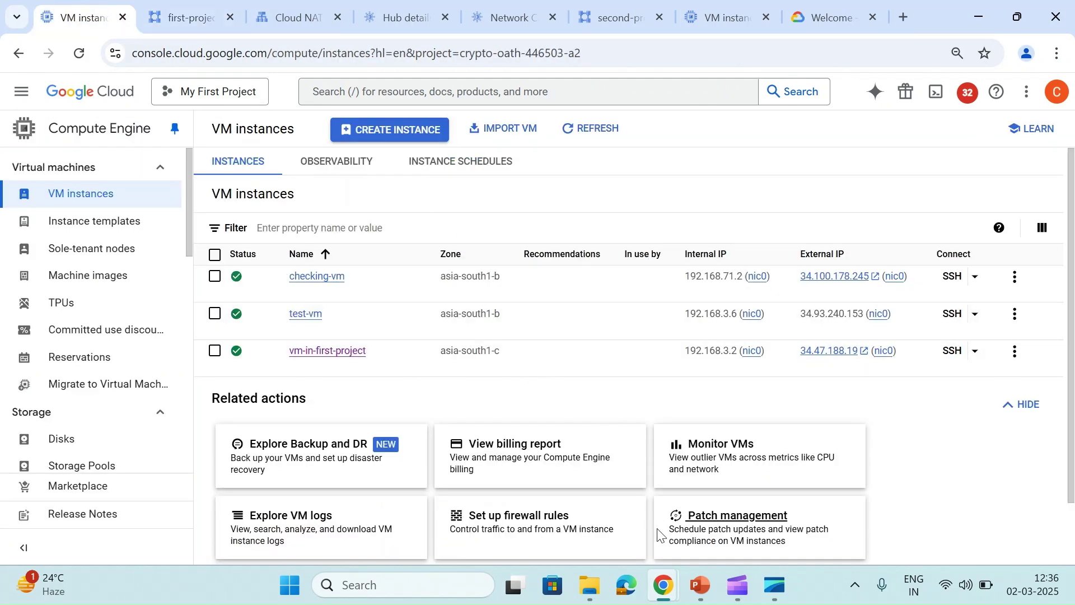
{"action": "mouse_move", "coordinate": [664, 585]}
{"action": "left_click", "coordinate": [731, 512]}
{"action": "key", "text": "Return"}
{"action": "key", "text": "Return"}
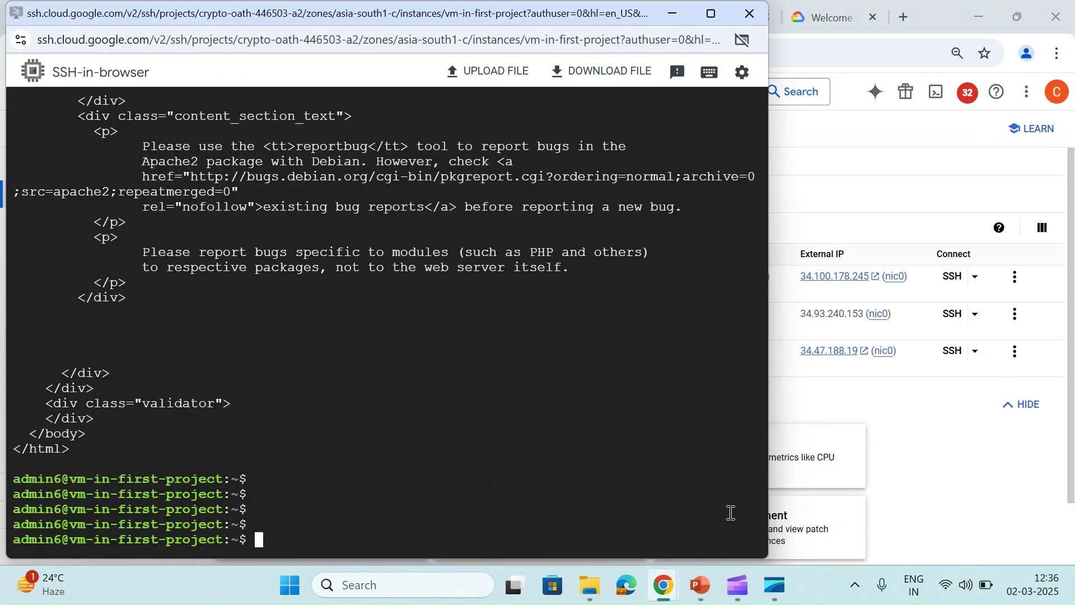
{"action": "type", "text": "htt"}
{"action": "key", "text": "BackSpace"}
{"action": "key", "text": "BackSpace"}
{"action": "key", "text": "BackSpace"}
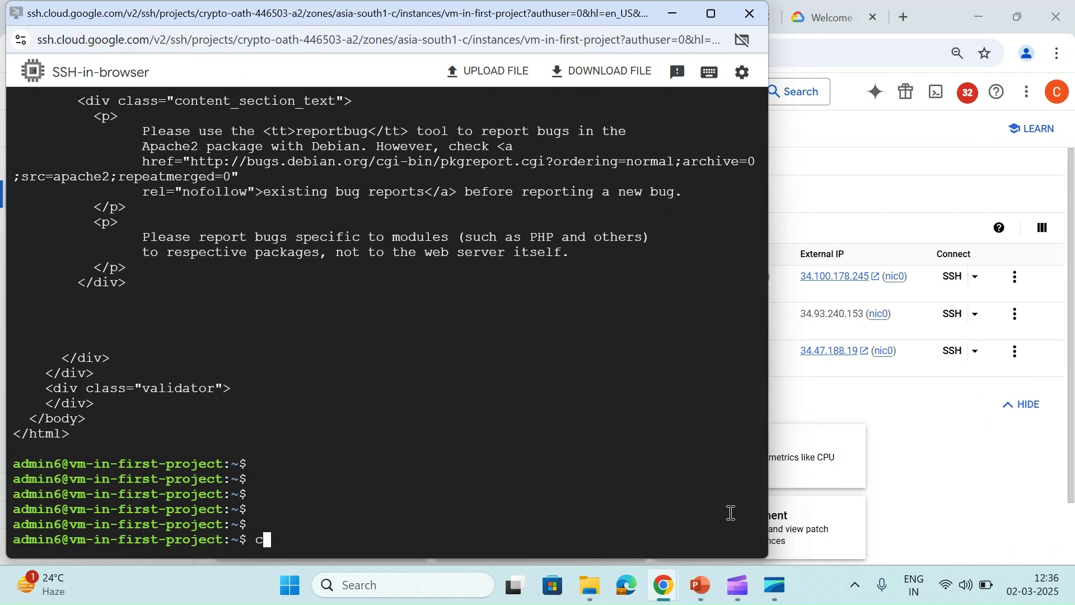
{"action": "type", "text": "curl http://192.168.3.15"}
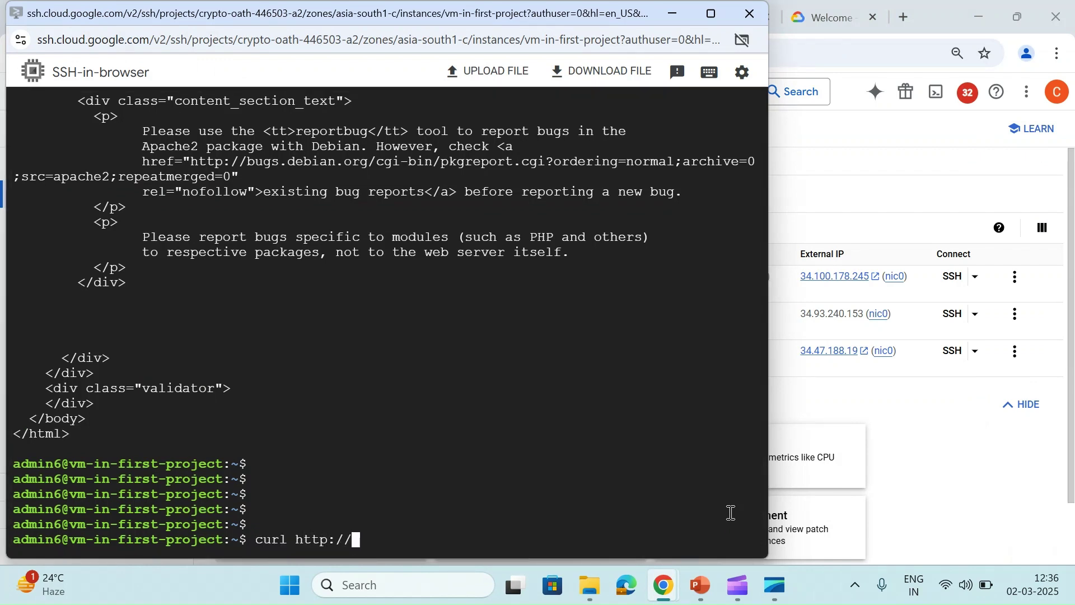
{"action": "key", "text": "Return"}
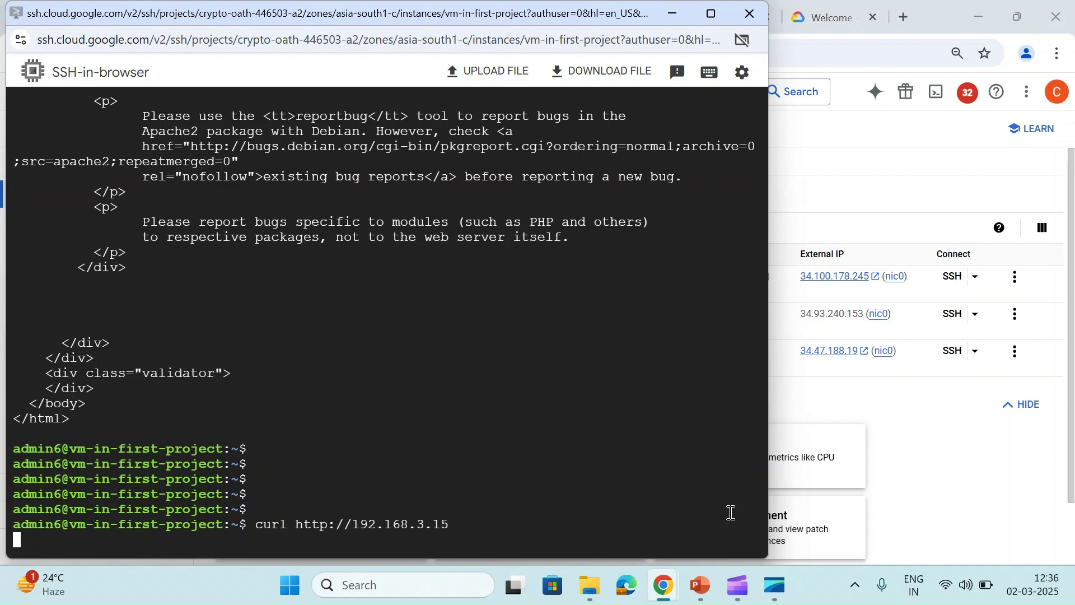
Switch to PowerPoint and review the "Private NAT for Network Connectivity Center spokes" diagram as a slide show, then end the show.
{"action": "left_click", "coordinate": [699, 594]}
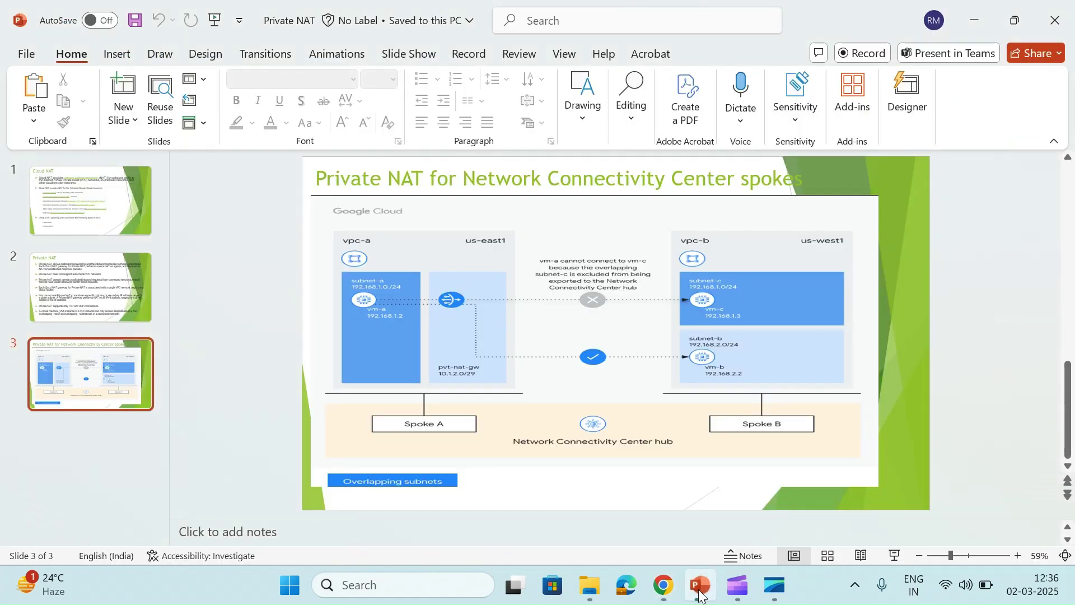
{"action": "left_click", "coordinate": [893, 554]}
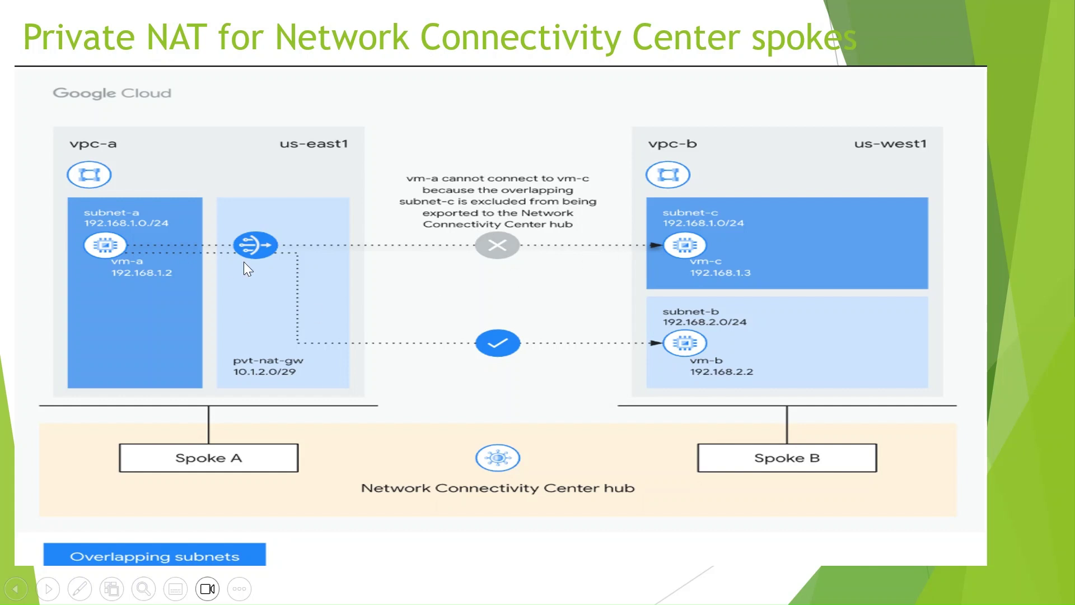
{"action": "key", "text": "Escape"}
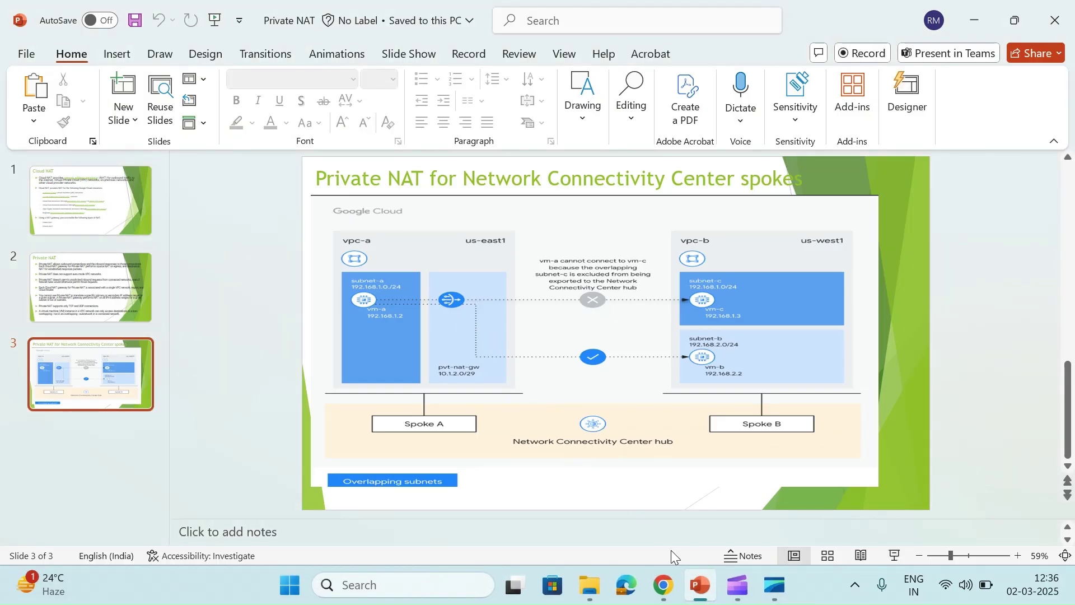
Return to Chrome and open an SSH session to simple-vm-2 from SecondProject's VM instances list.
{"action": "mouse_move", "coordinate": [663, 585]}
{"action": "left_click", "coordinate": [515, 470]}
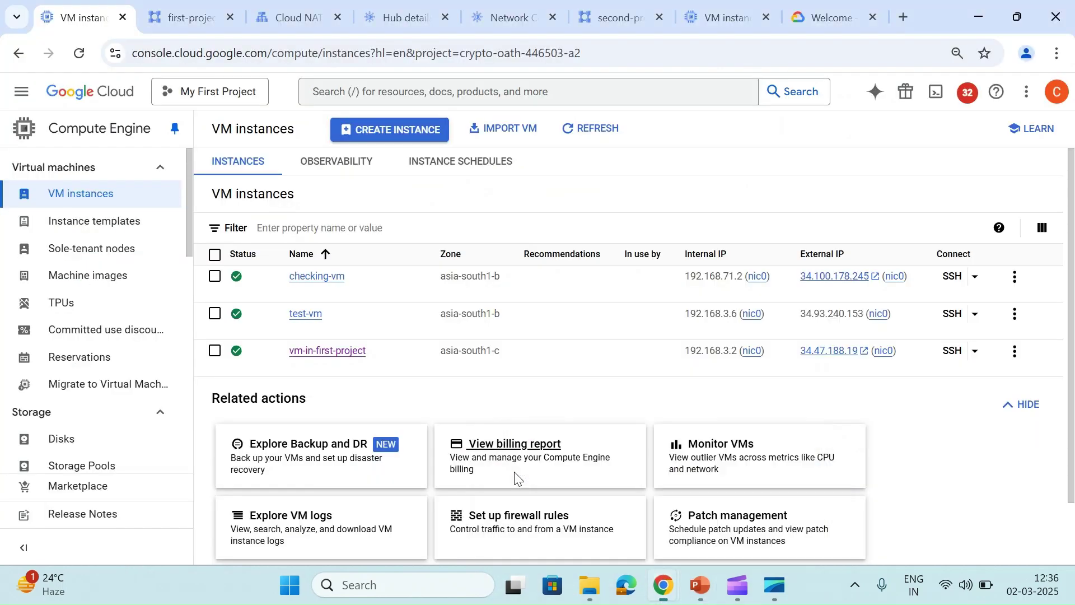
{"action": "left_click", "coordinate": [691, 9]}
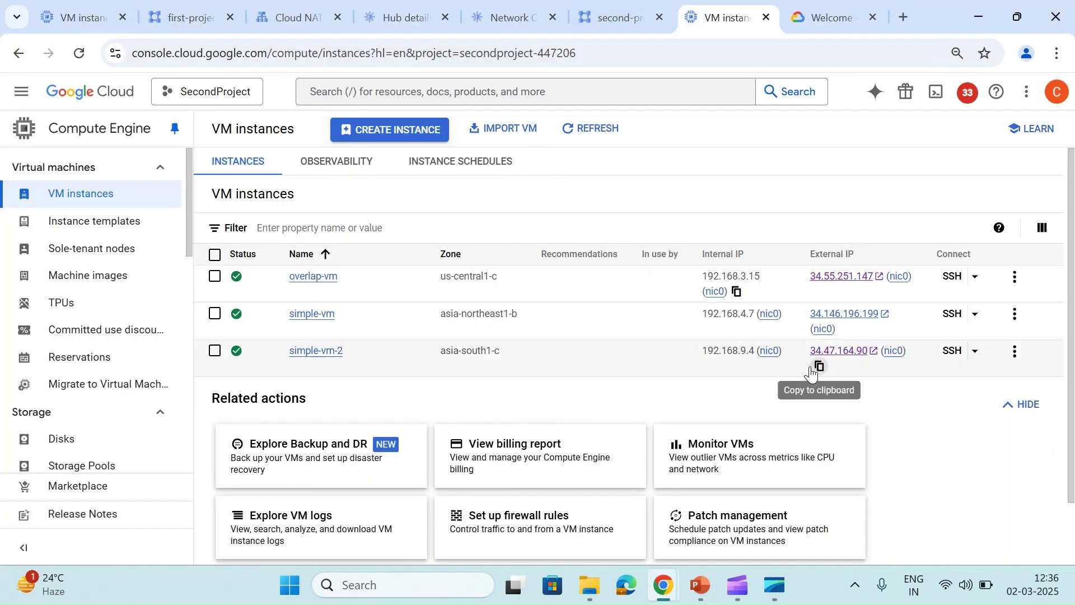
{"action": "left_click", "coordinate": [946, 360]}
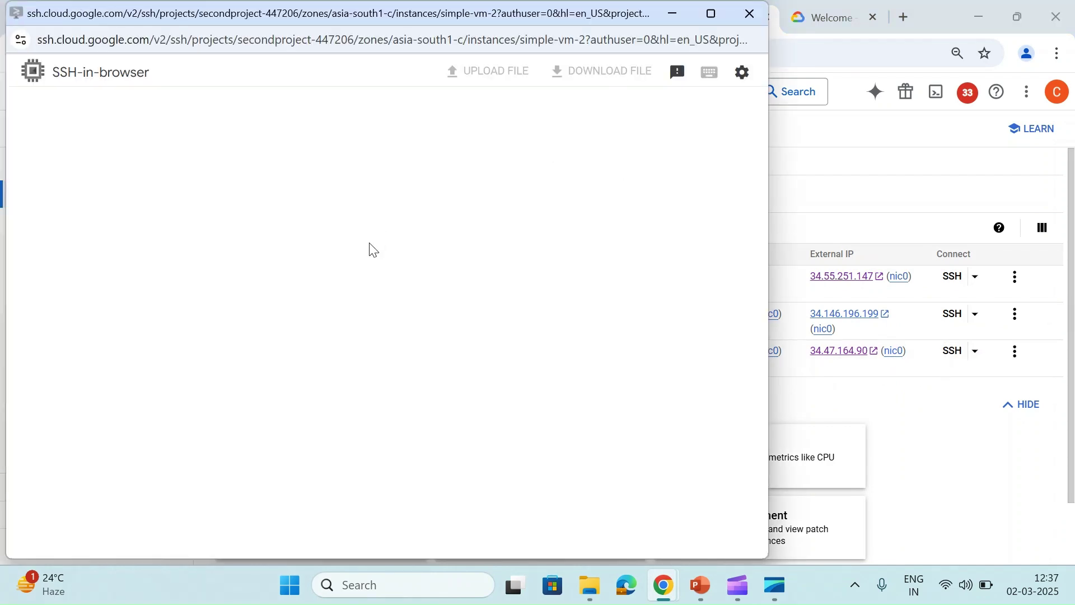
{"action": "left_click_drag", "start_coordinate": [269, 14], "coordinate": [415, 59]}
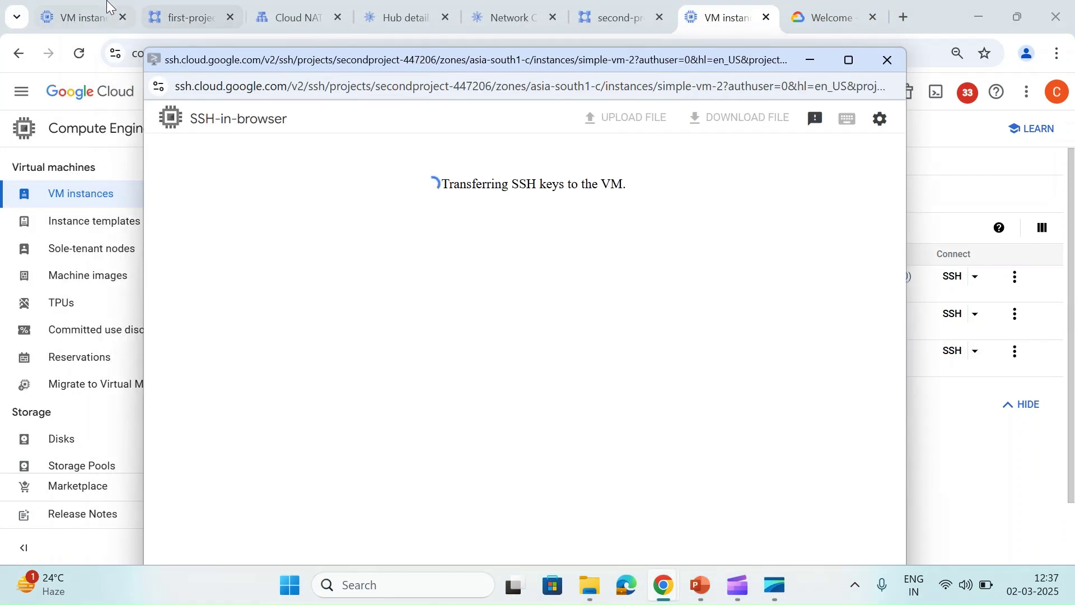
{"action": "left_click", "coordinate": [84, 17]}
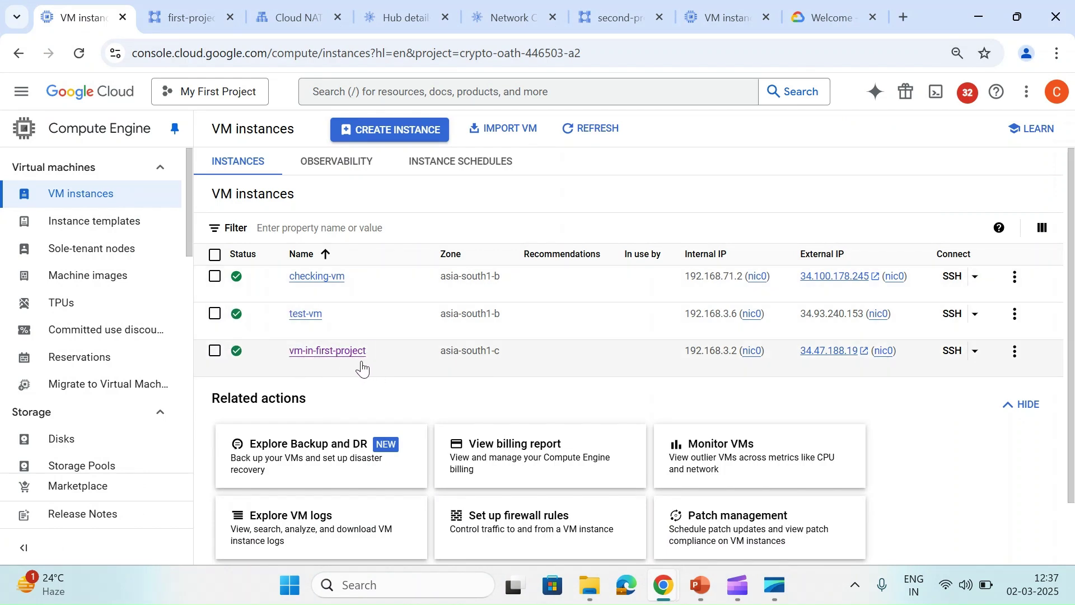
{"action": "left_click", "coordinate": [695, 368]}
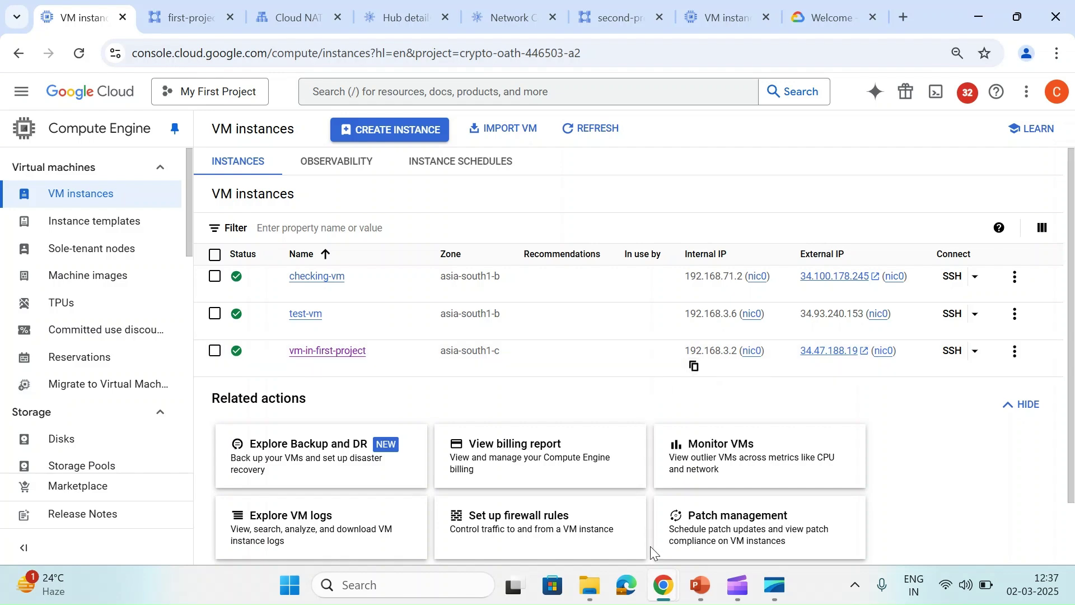
{"action": "mouse_move", "coordinate": [664, 585]}
{"action": "left_click", "coordinate": [821, 504]}
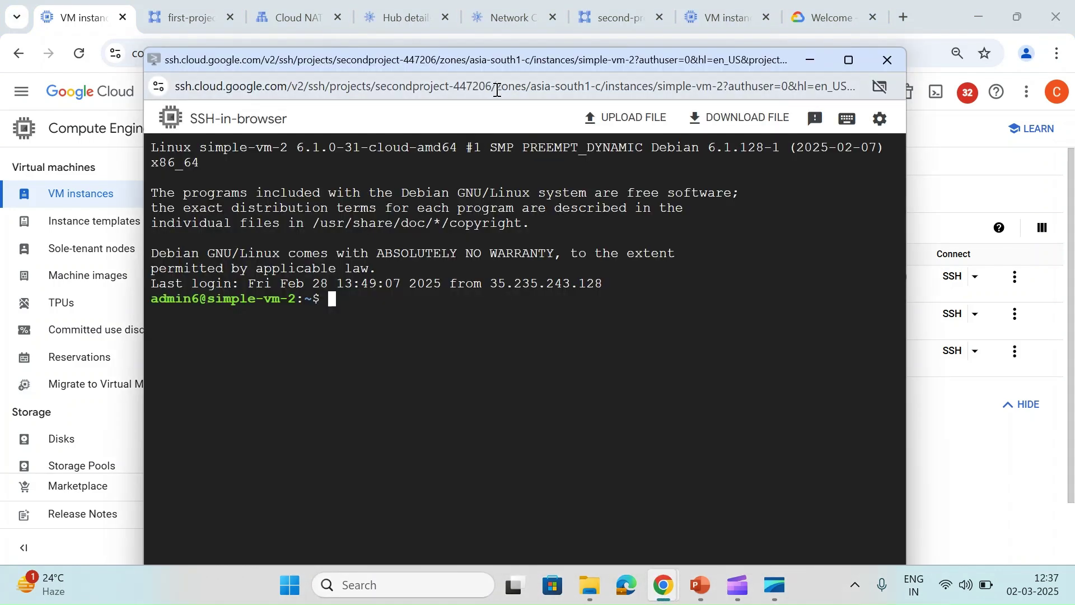
{"action": "left_click_drag", "start_coordinate": [509, 66], "coordinate": [508, 37]}
{"action": "key", "text": "Return"}
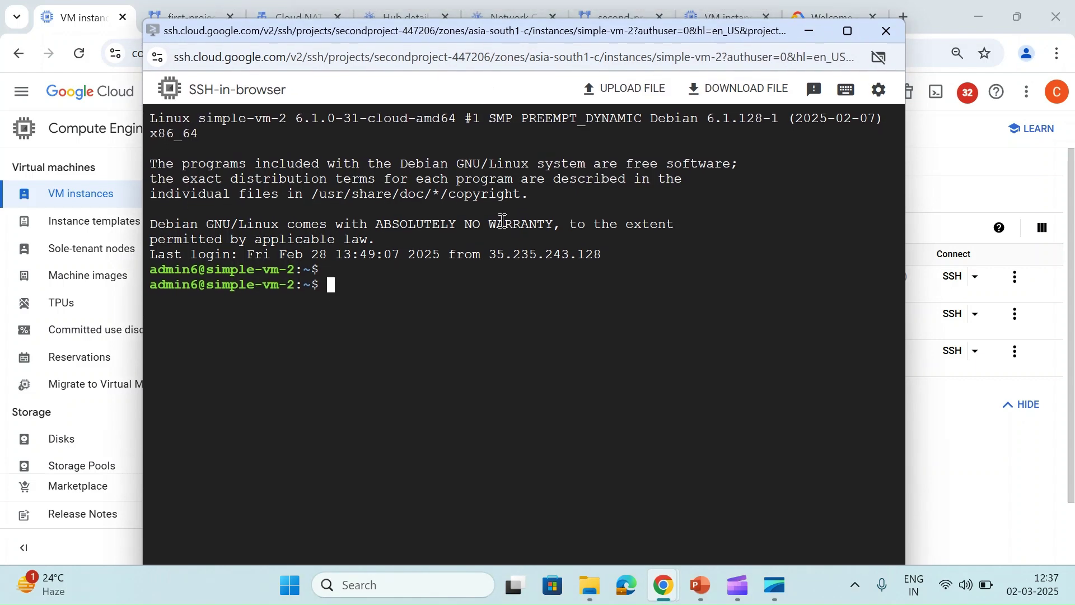
{"action": "type", "text": "curl http:/"}
{"action": "key", "text": "ctrl+v"}
{"action": "key", "text": "Return"}
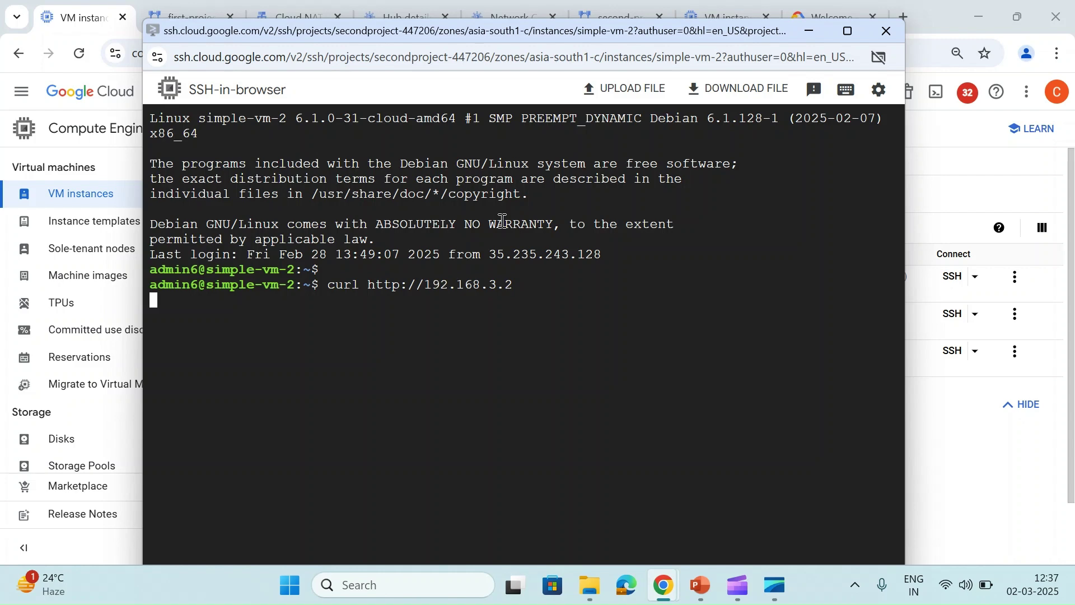
{"action": "left_click", "coordinate": [946, 227]}
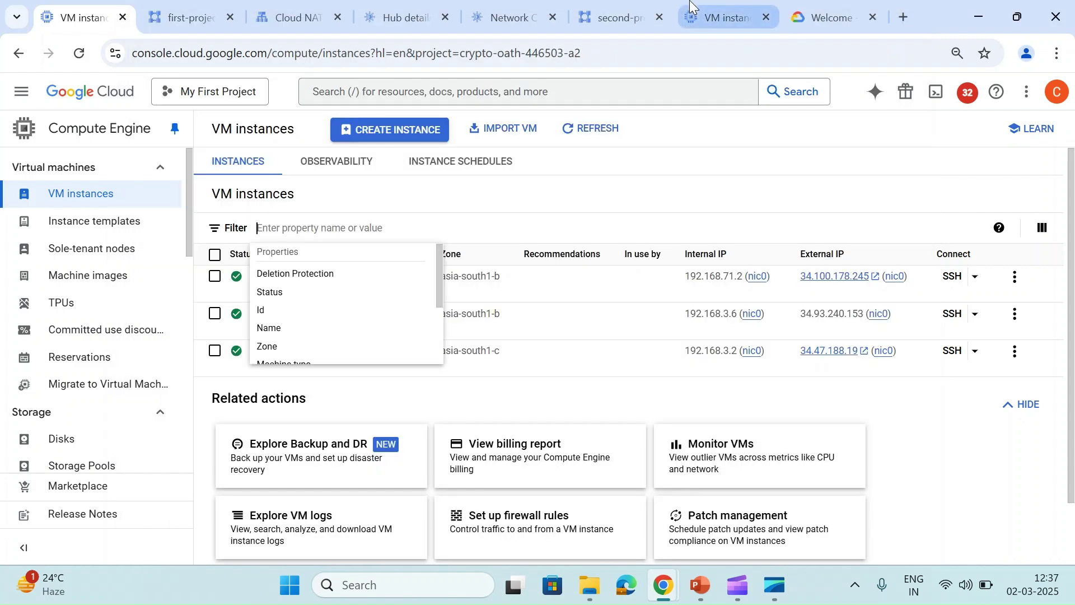
{"action": "left_click", "coordinate": [714, 17]}
{"action": "left_click", "coordinate": [737, 292]}
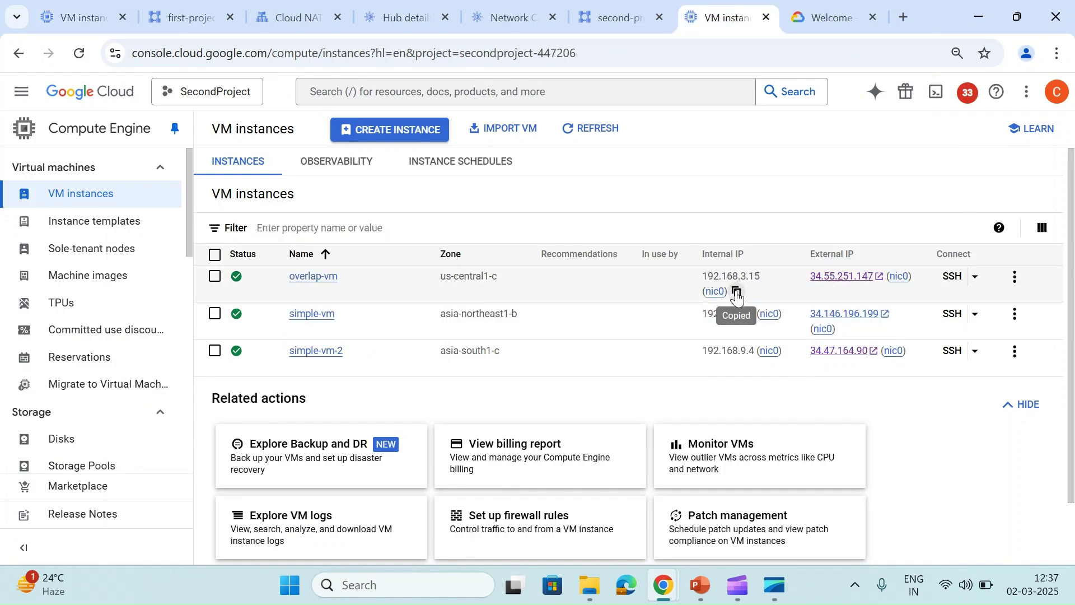
{"action": "key", "text": "alt+Tab"}
{"action": "key", "text": "ctrl+c"}
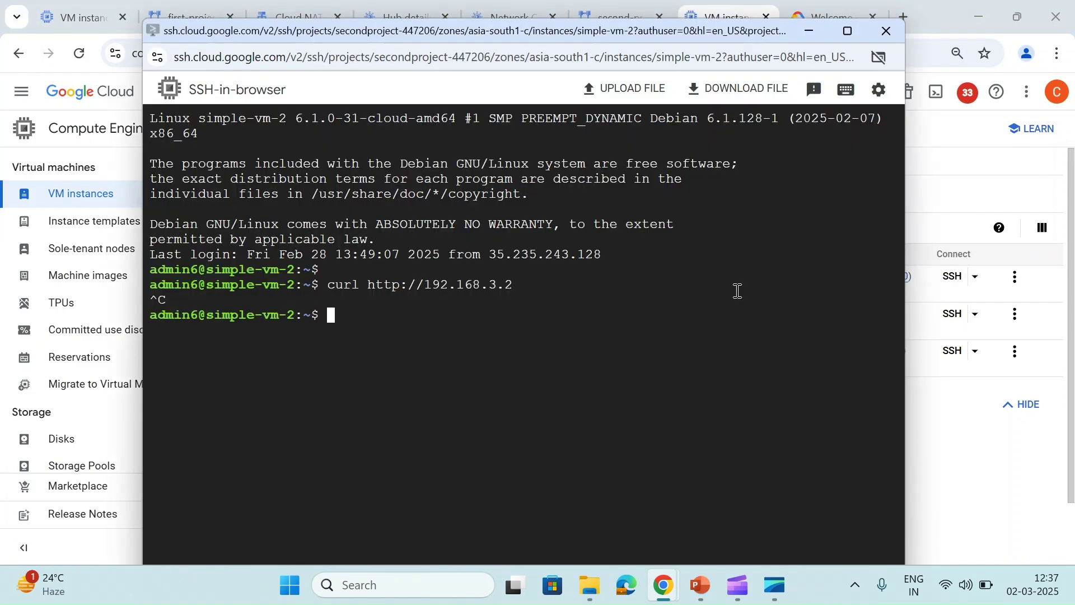
{"action": "key", "text": "Up"}
{"action": "key", "text": "BackSpace"}
{"action": "type", "text": "15"}
{"action": "key", "text": "Return"}
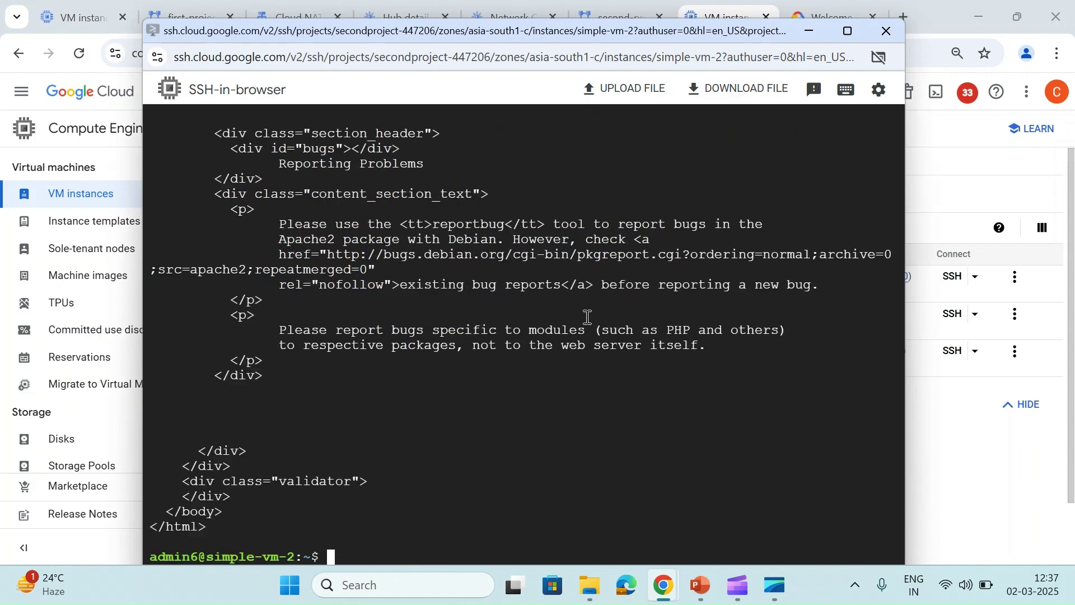
Clear the simple-vm-2 terminal and start a packet capture with sudo tcpdump -i any port 80.
{"action": "left_click", "coordinate": [849, 32]}
{"action": "key", "text": "ctrl+l"}
{"action": "key", "text": "Return"}
{"action": "key", "text": "Return"}
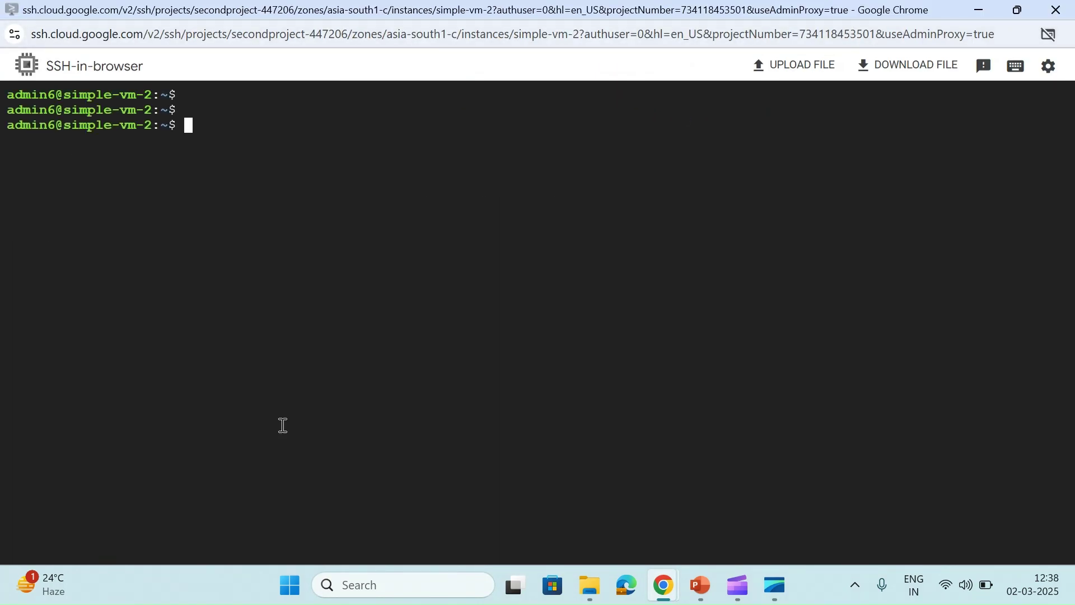
{"action": "double_click", "coordinate": [486, 13]}
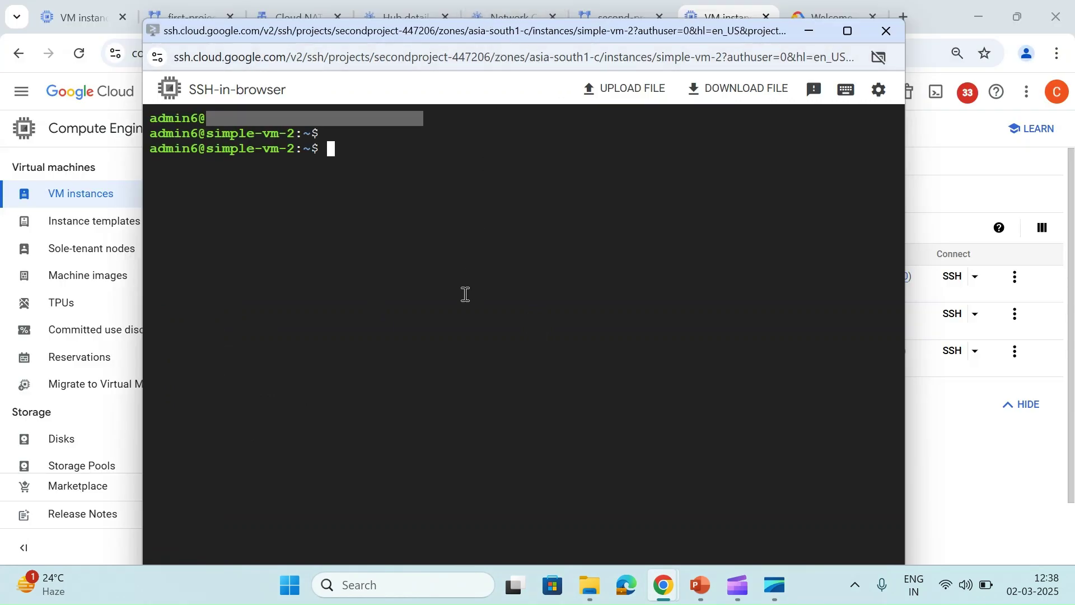
{"action": "right_click", "coordinate": [442, 244]}
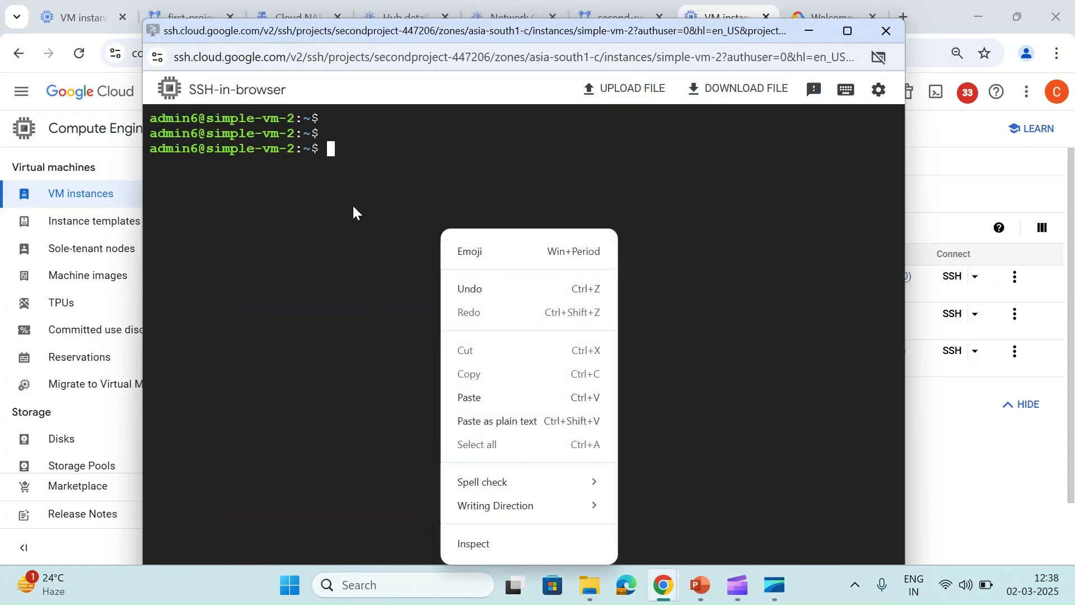
{"action": "left_click", "coordinate": [334, 235]}
{"action": "key", "text": "ctrl+v"}
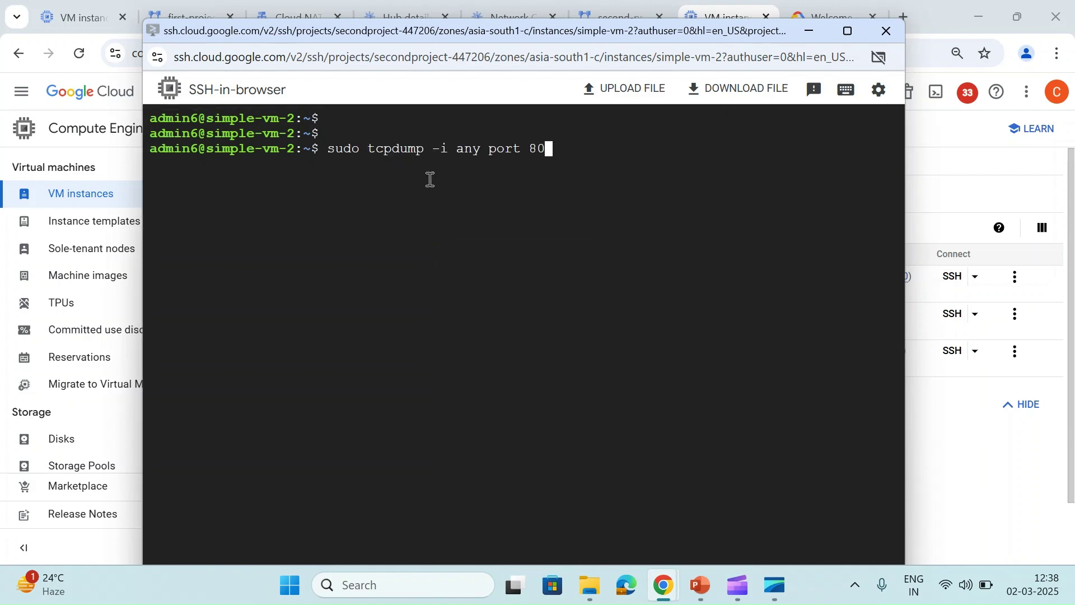
{"action": "key", "text": "Return"}
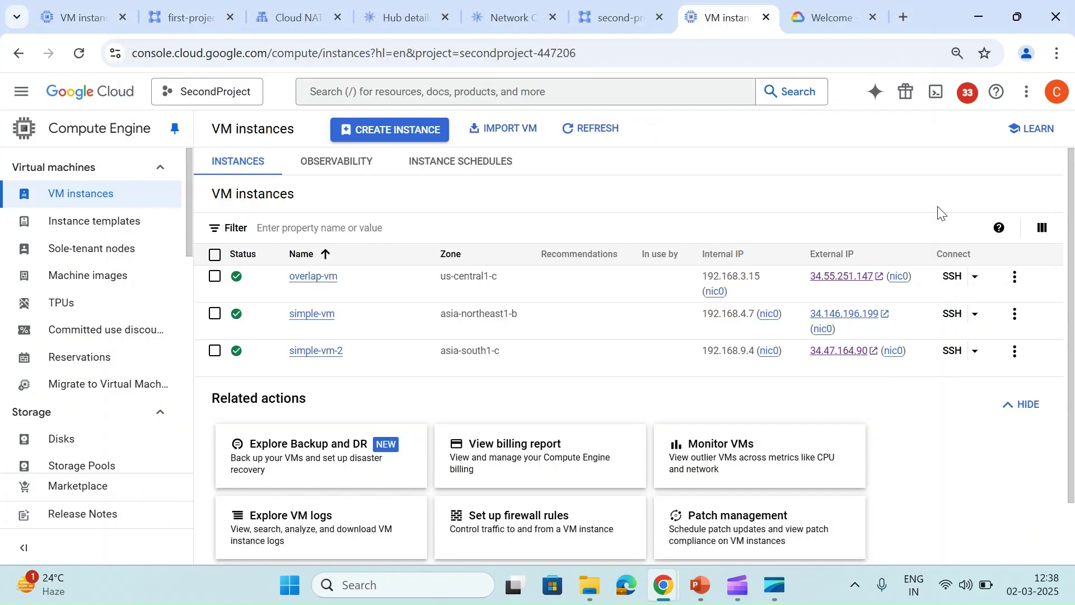
Copy simple-vm-2's internal IP from SecondProject's VM instances list.
{"action": "left_click", "coordinate": [938, 211]}
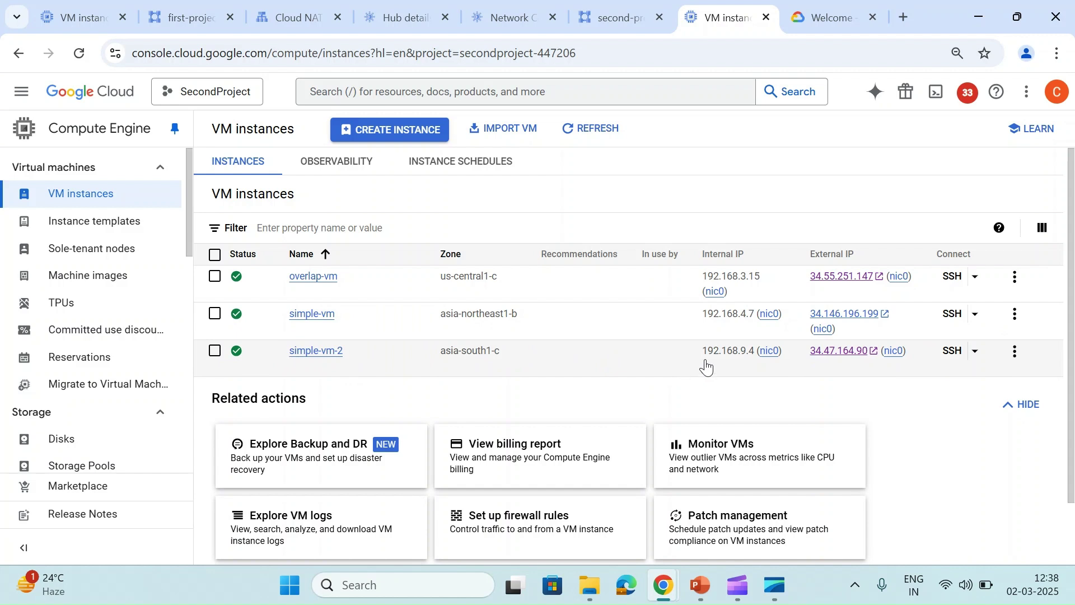
{"action": "mouse_move", "coordinate": [757, 361]}
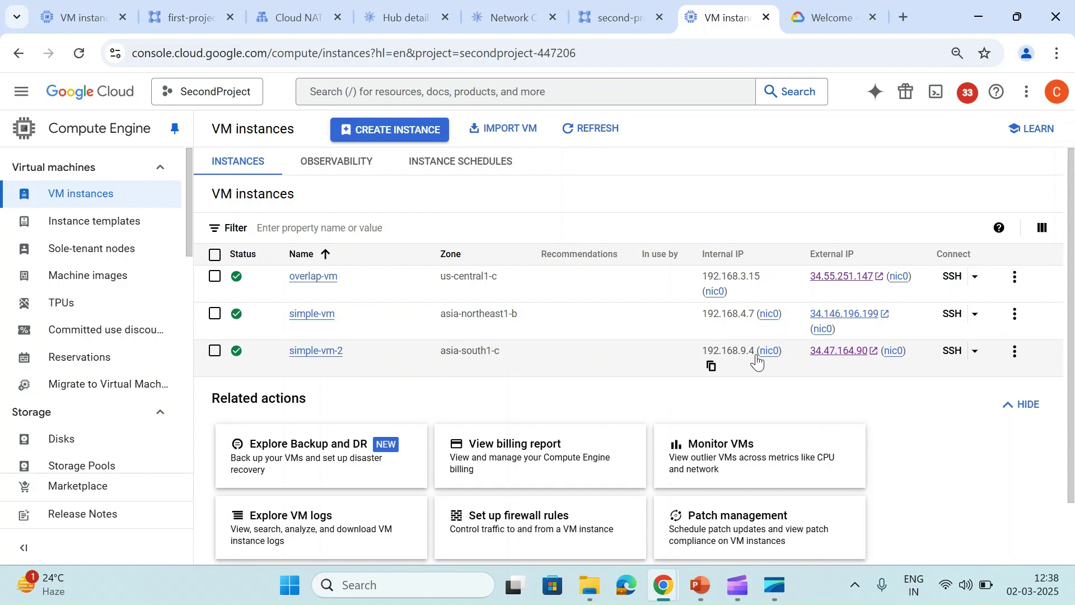
{"action": "left_click", "coordinate": [711, 365]}
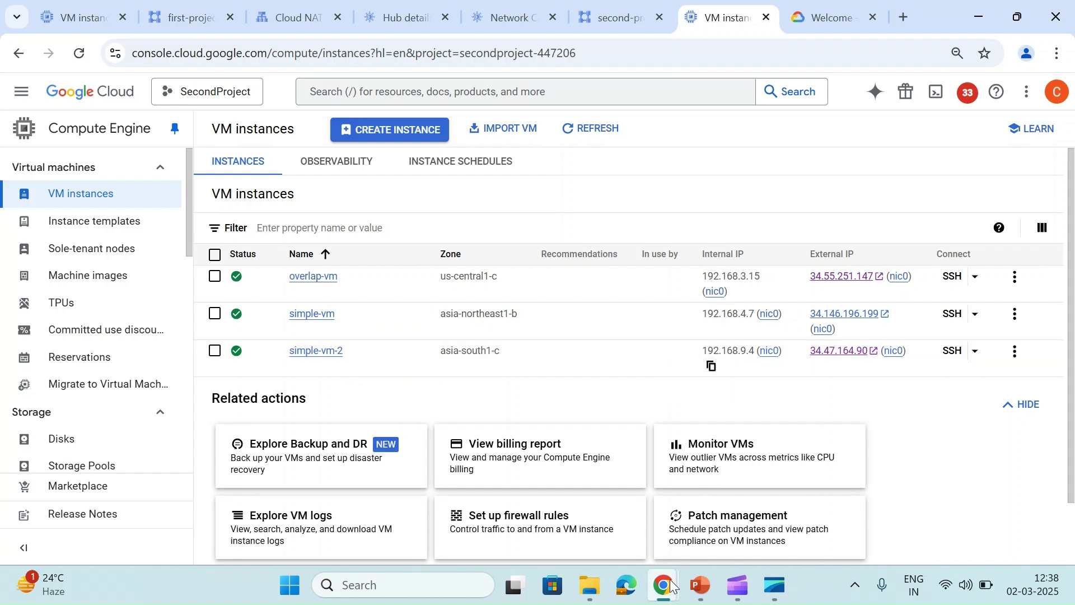
{"action": "mouse_move", "coordinate": [668, 568]}
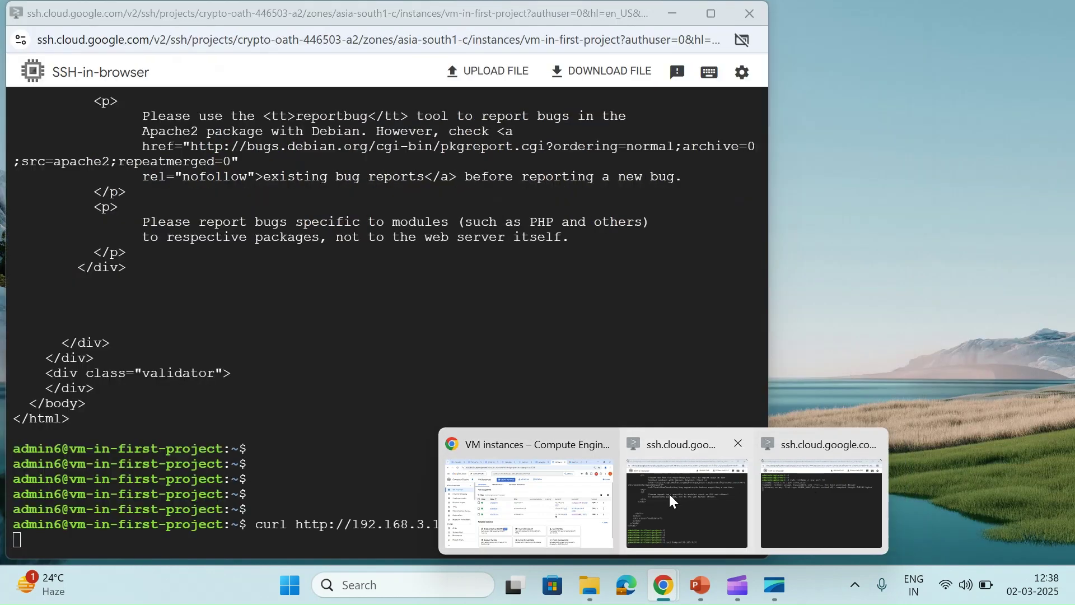
{"action": "left_click", "coordinate": [679, 492]}
{"action": "key", "text": "ctrl+c"}
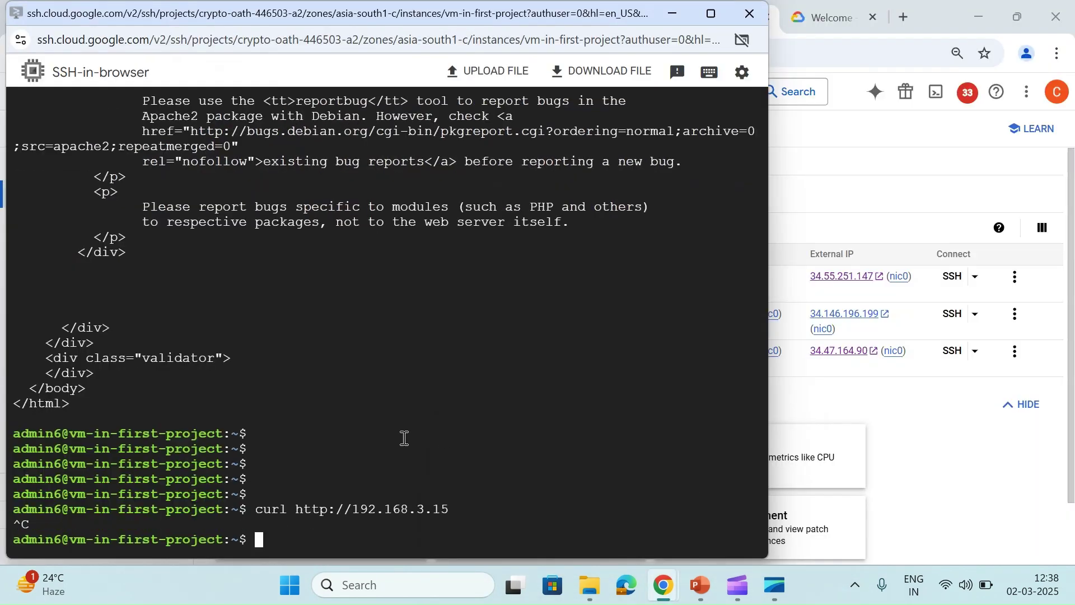
{"action": "key", "text": "Return"}
{"action": "key", "text": "Return"}
{"action": "key", "text": "Return"}
{"action": "key", "text": "Return"}
{"action": "key", "text": "Up"}
{"action": "key", "text": "BackSpace"}
{"action": "key", "text": "BackSpace"}
{"action": "key", "text": "BackSpace"}
{"action": "key", "text": "BackSpace"}
{"action": "key", "text": "BackSpace"}
{"action": "key", "text": "BackSpace"}
{"action": "key", "text": "BackSpace"}
{"action": "key", "text": "BackSpace"}
{"action": "key", "text": "BackSpace"}
{"action": "key", "text": "BackSpace"}
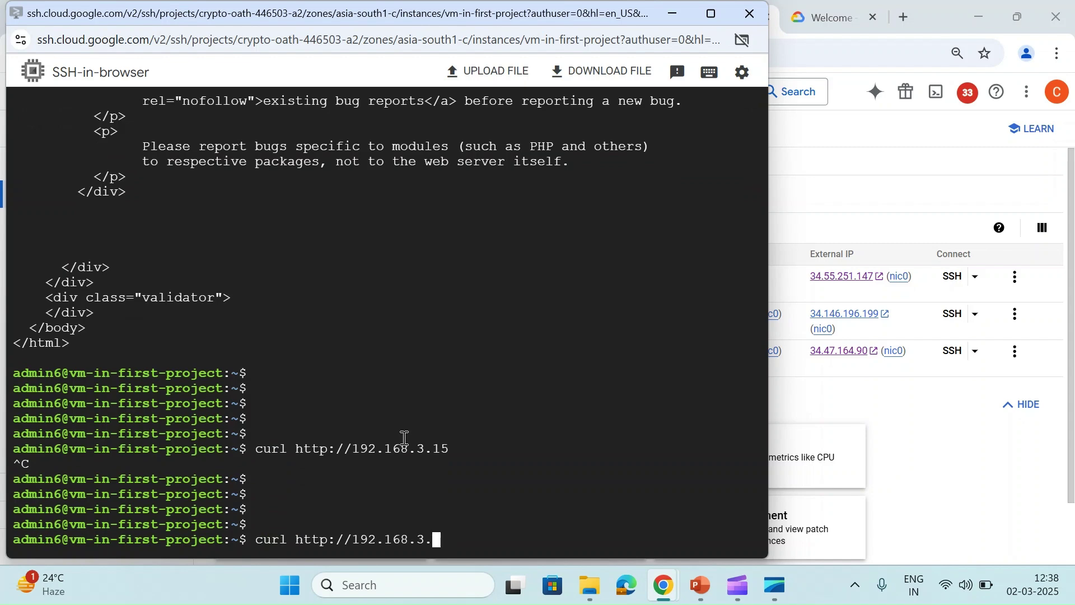
{"action": "key", "text": "BackSpace"}
{"action": "key", "text": "BackSpace"}
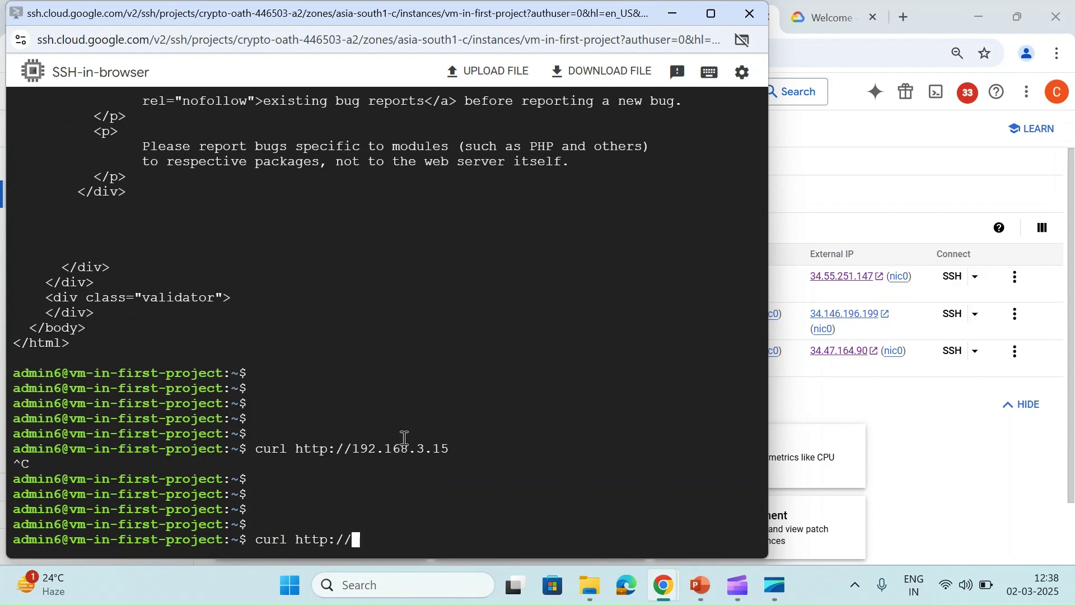
{"action": "key", "text": "ctrl+v"}
{"action": "key", "text": "Return"}
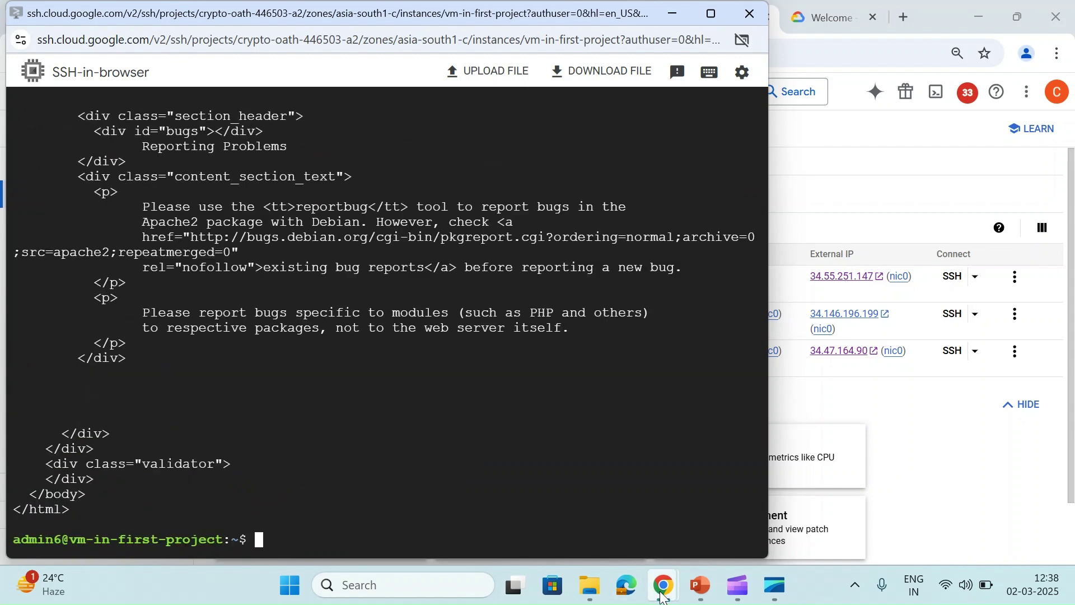
Return to the simple-vm-2 SSH session and examine the source address in the tcpdump output.
{"action": "mouse_move", "coordinate": [664, 593]}
{"action": "left_click", "coordinate": [801, 479]}
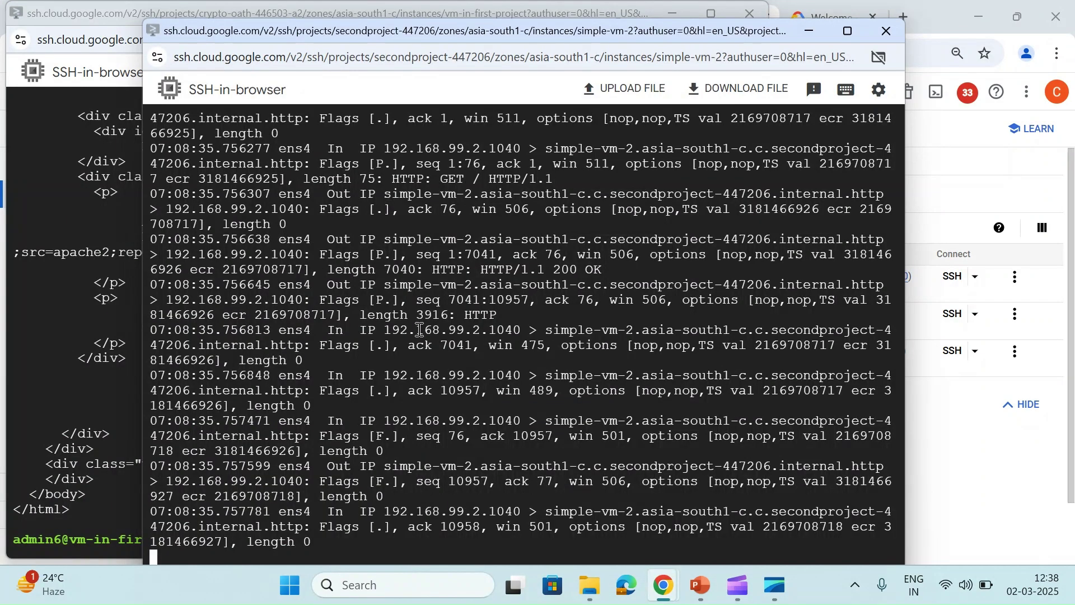
Highlight the source address of the first captured packet in simple-vm-2's tcpdump output.
{"action": "scroll", "coordinate": [418, 330], "scroll_direction": "up", "scroll_amount": 5}
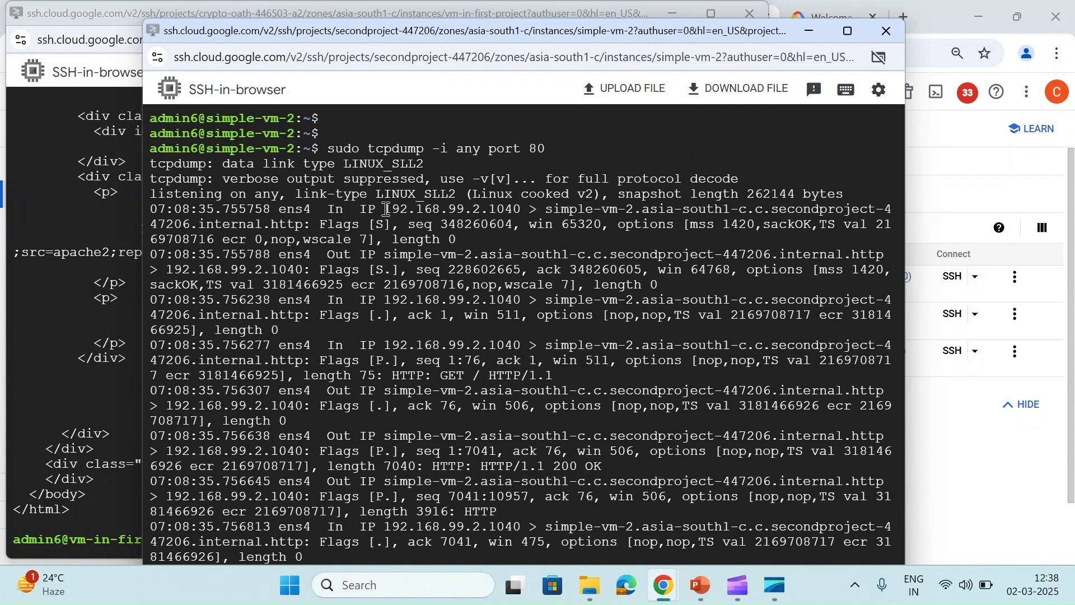
{"action": "left_click_drag", "start_coordinate": [387, 209], "coordinate": [399, 208]}
{"action": "left_click_drag", "start_coordinate": [442, 210], "coordinate": [520, 208]}
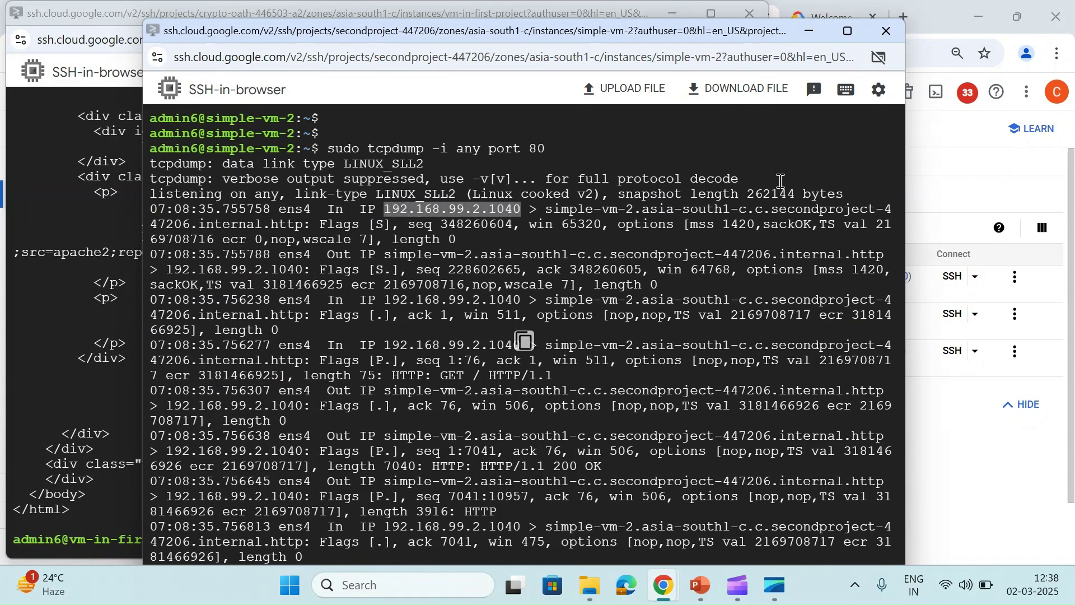
Open the private-nat gateway's details in My First Project and highlight the IP range in its Cloud NAT rule.
{"action": "left_click", "coordinate": [928, 203]}
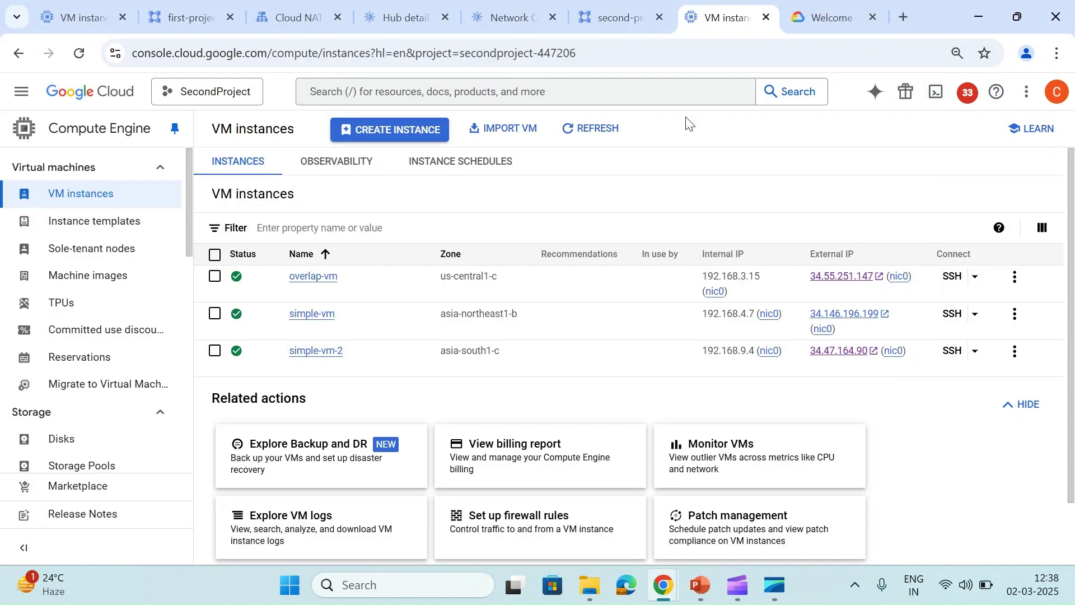
{"action": "left_click", "coordinate": [305, 14]}
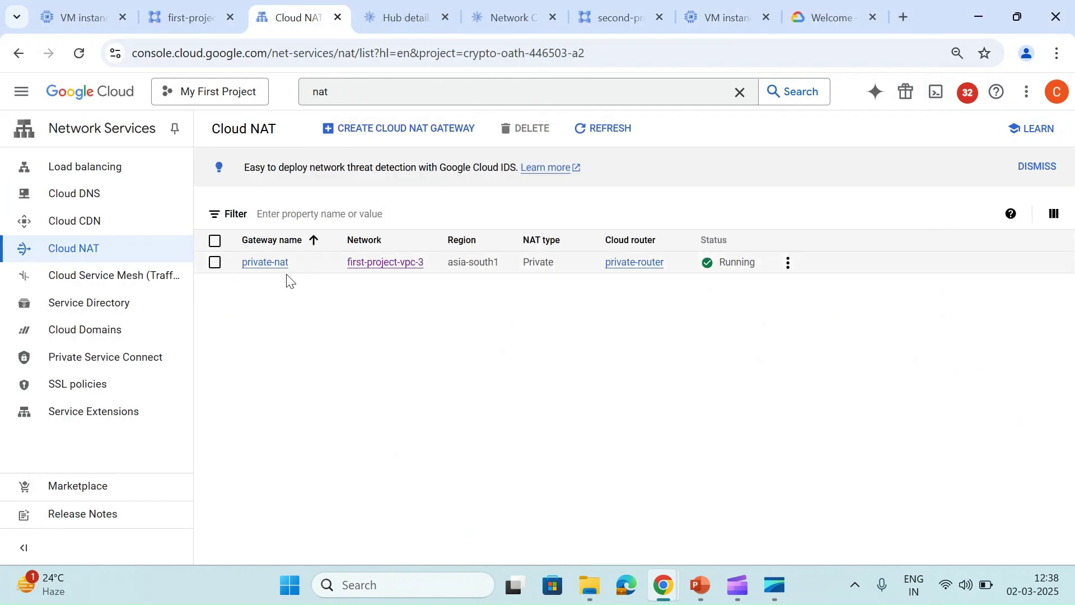
{"action": "left_click", "coordinate": [268, 267]}
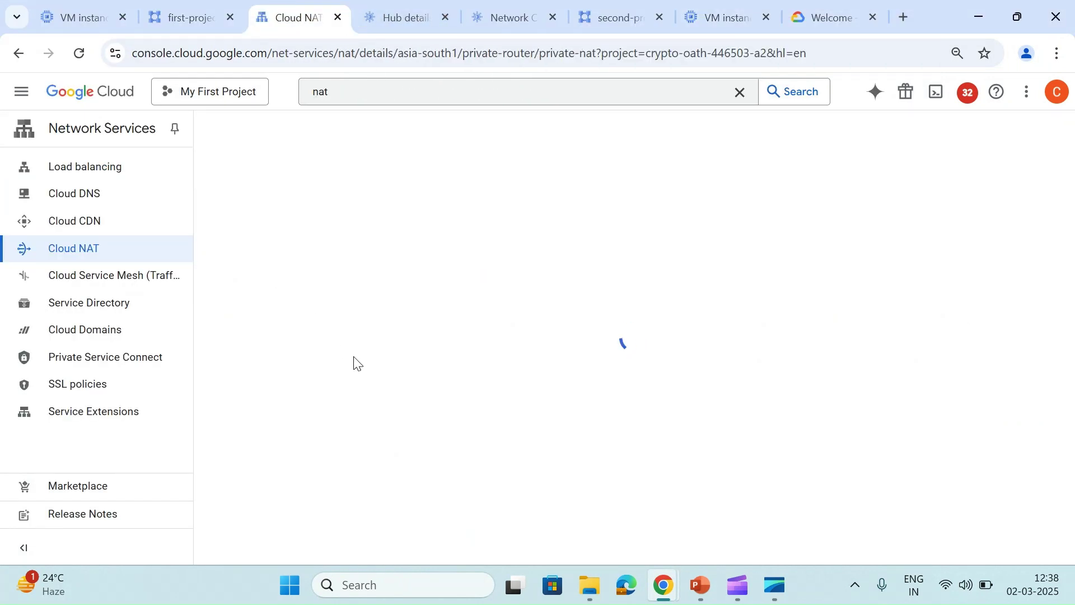
{"action": "scroll", "coordinate": [353, 361], "scroll_direction": "down", "scroll_amount": 5}
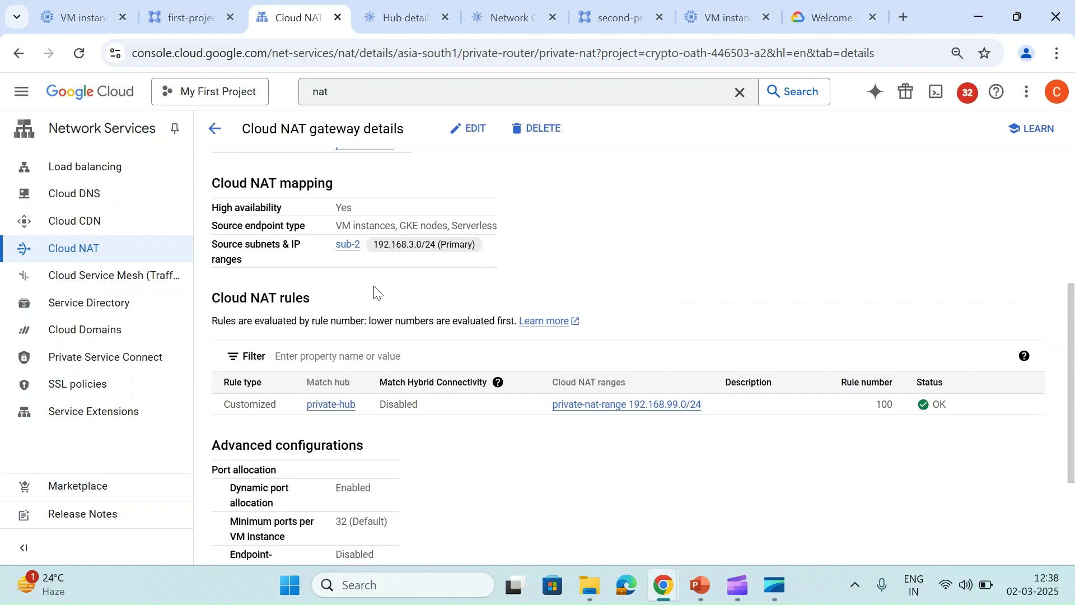
{"action": "scroll", "coordinate": [392, 471], "scroll_direction": "down", "scroll_amount": 3}
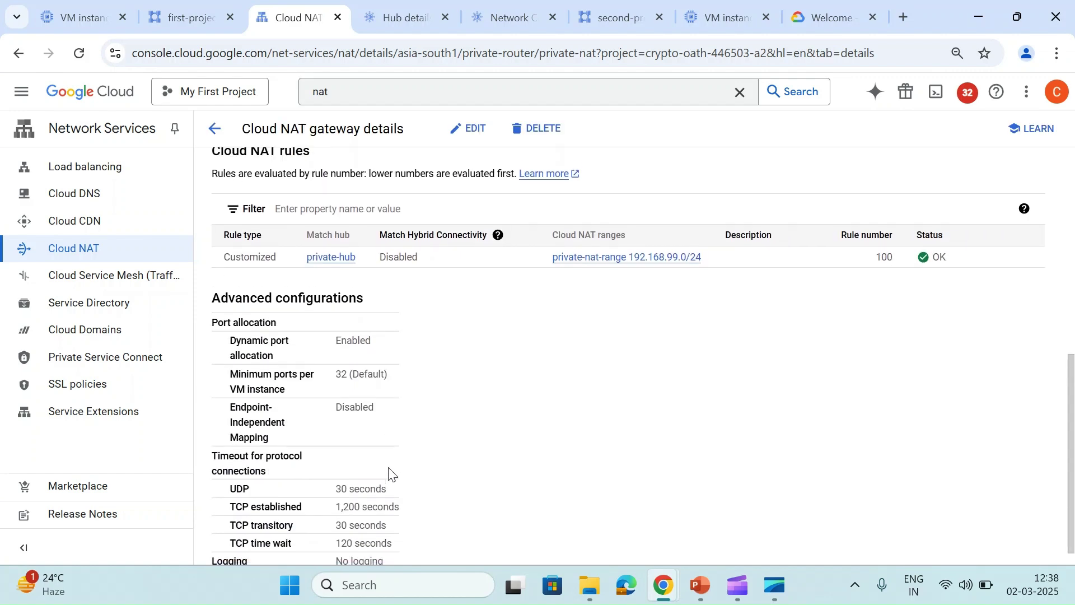
{"action": "scroll", "coordinate": [672, 419], "scroll_direction": "up", "scroll_amount": 2}
{"action": "left_click_drag", "start_coordinate": [715, 355], "coordinate": [630, 357]}
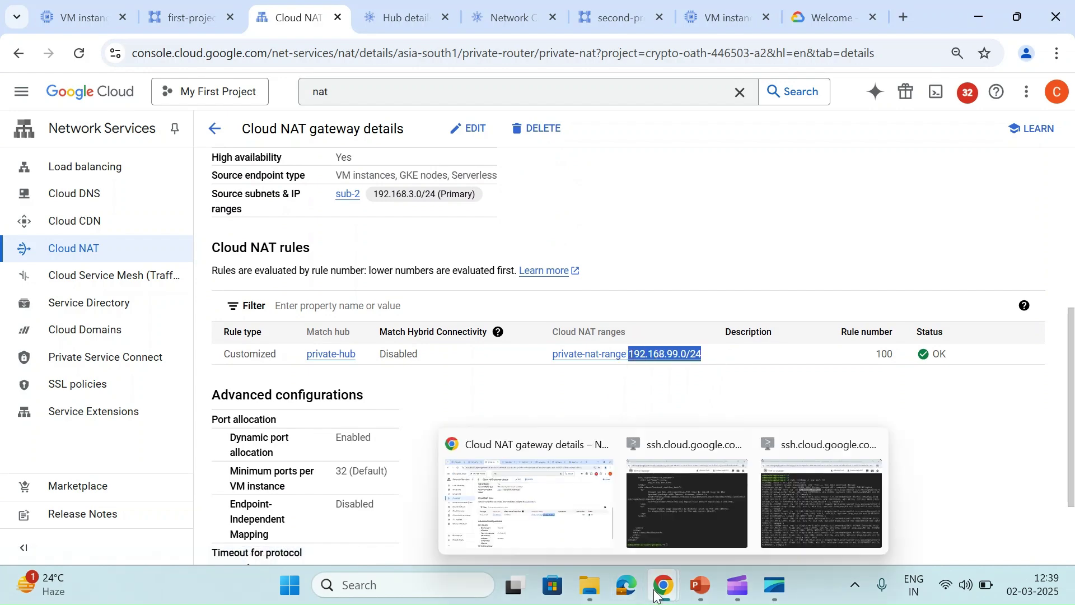
Return to the simple-vm-2 SSH session and compare the packet source addresses in the tcpdump output with the NAT range.
{"action": "mouse_move", "coordinate": [660, 594]}
{"action": "left_click", "coordinate": [793, 509]}
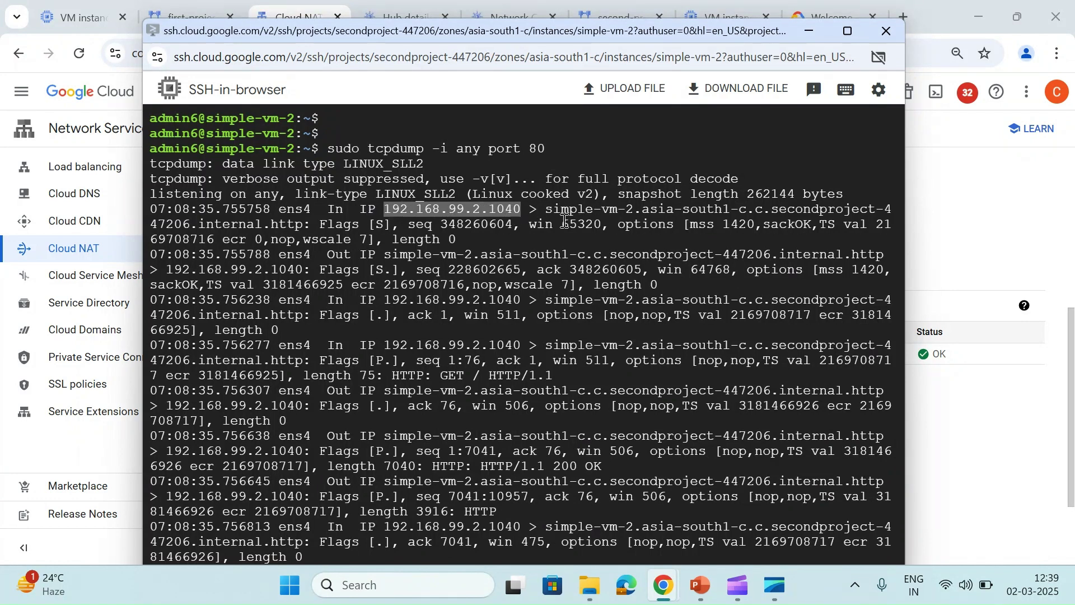
{"action": "scroll", "coordinate": [574, 325], "scroll_direction": "down", "scroll_amount": 3}
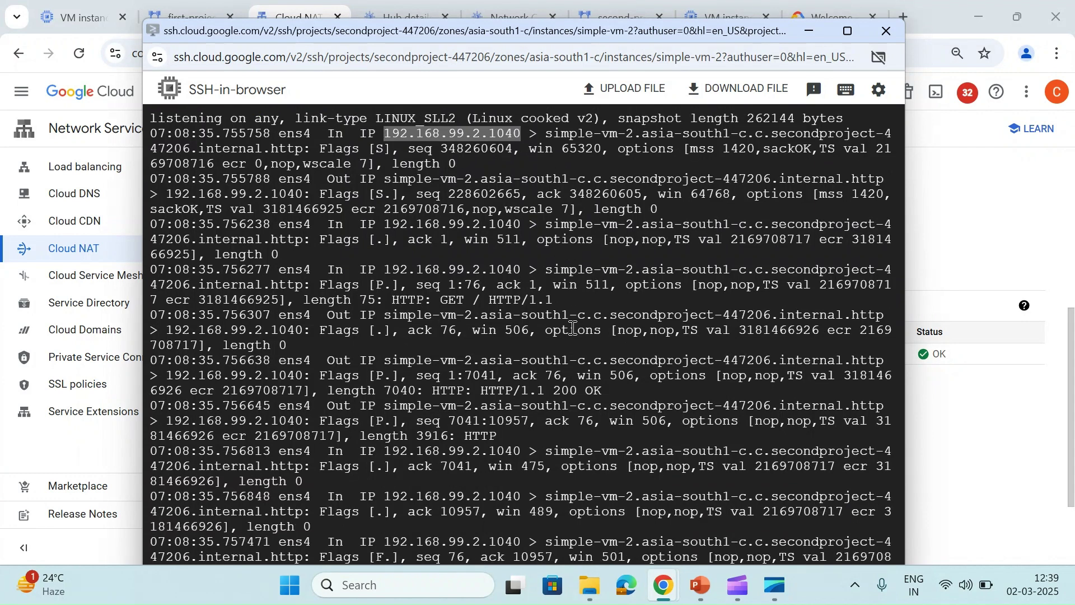
{"action": "scroll", "coordinate": [535, 441], "scroll_direction": "down", "scroll_amount": 3}
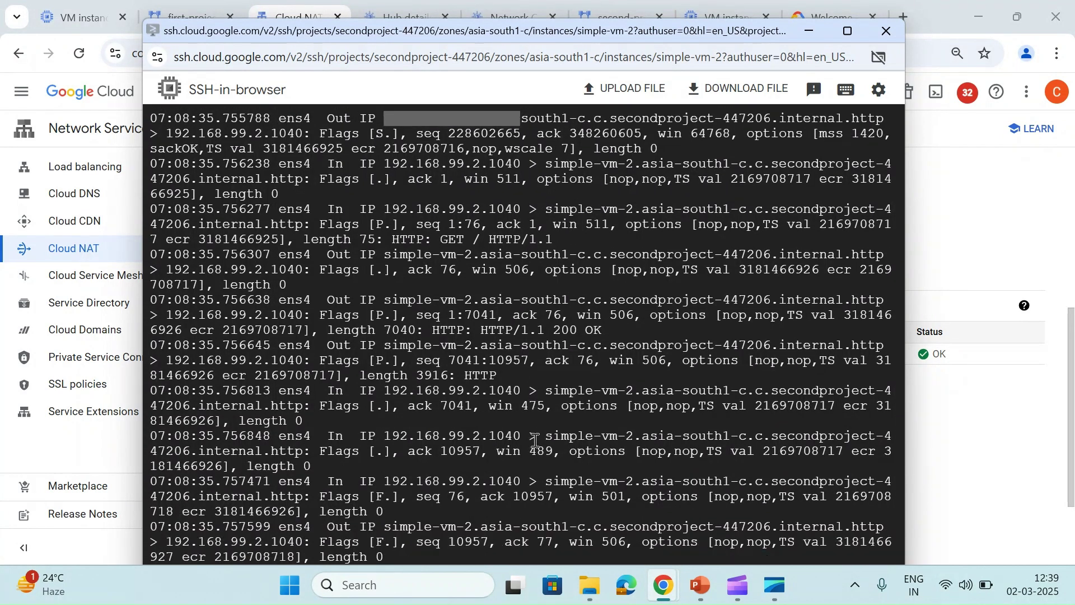
{"action": "scroll", "coordinate": [495, 525], "scroll_direction": "down", "scroll_amount": 3}
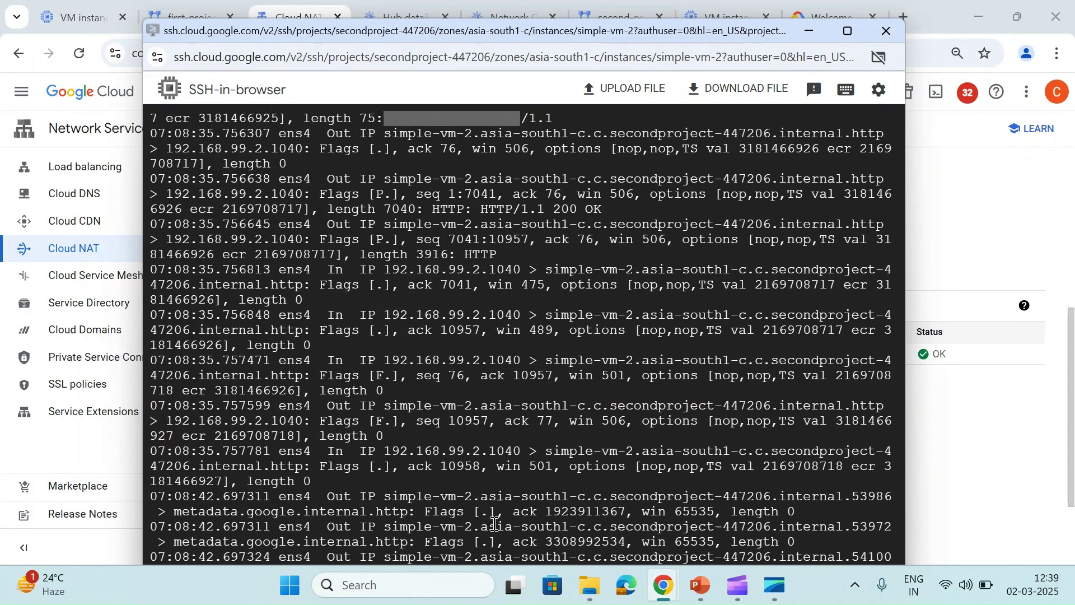
{"action": "scroll", "coordinate": [495, 525], "scroll_direction": "down", "scroll_amount": 9}
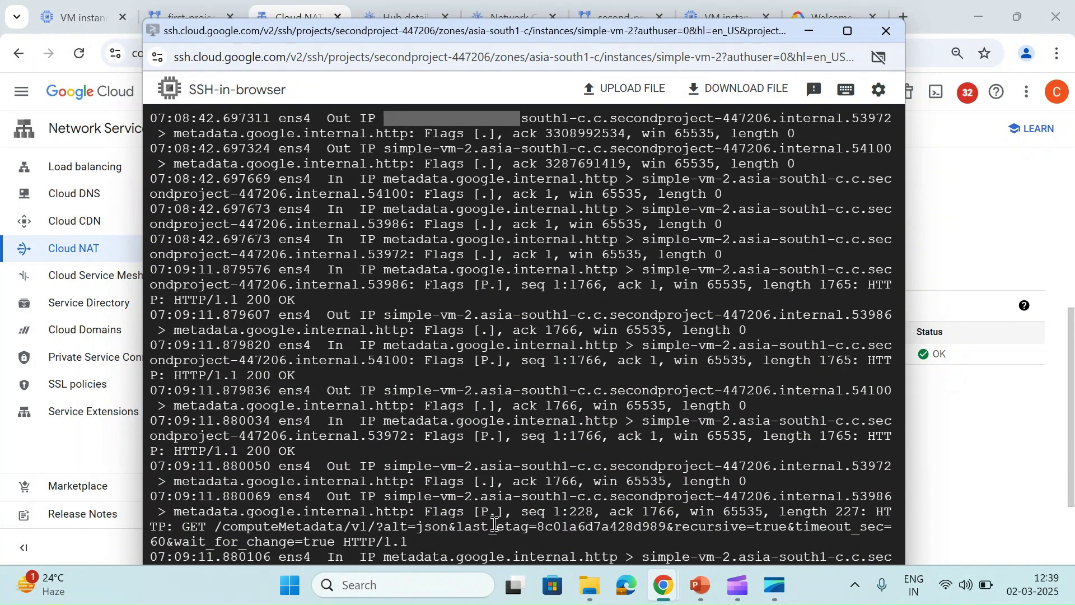
{"action": "scroll", "coordinate": [495, 526], "scroll_direction": "down", "scroll_amount": 2}
{"action": "scroll", "coordinate": [522, 375], "scroll_direction": "up", "scroll_amount": 6}
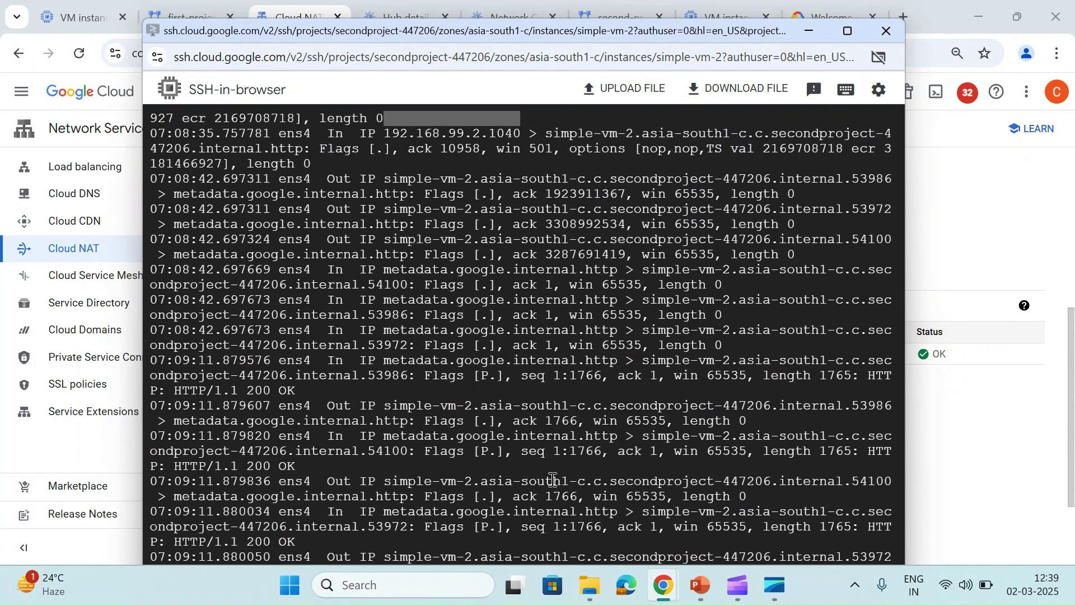
{"action": "scroll", "coordinate": [522, 375], "scroll_direction": "up", "scroll_amount": 10}
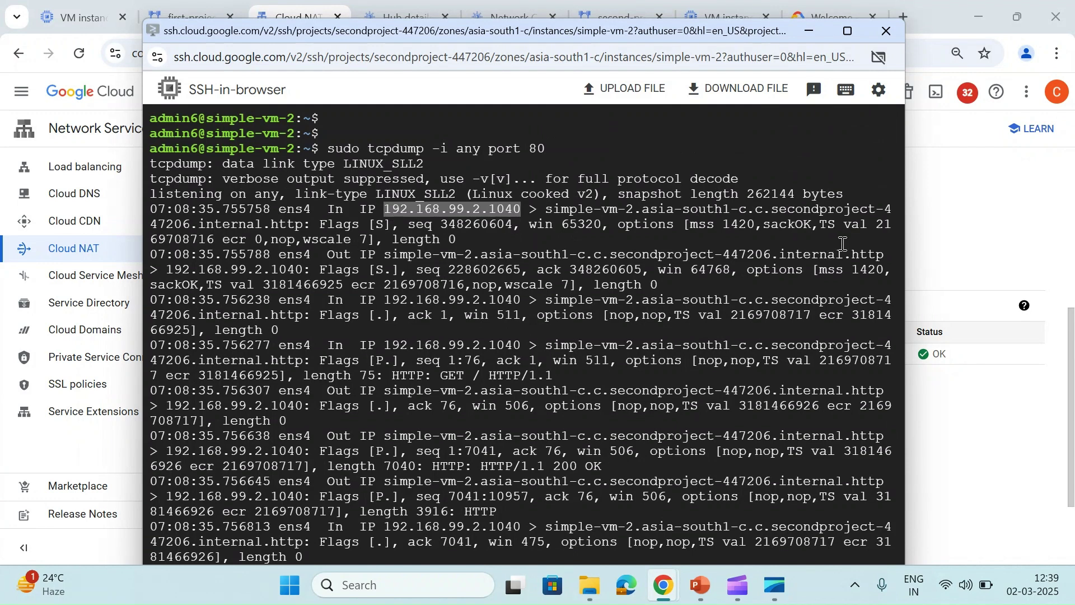
{"action": "left_click", "coordinate": [928, 216]}
{"action": "left_click", "coordinate": [928, 215]}
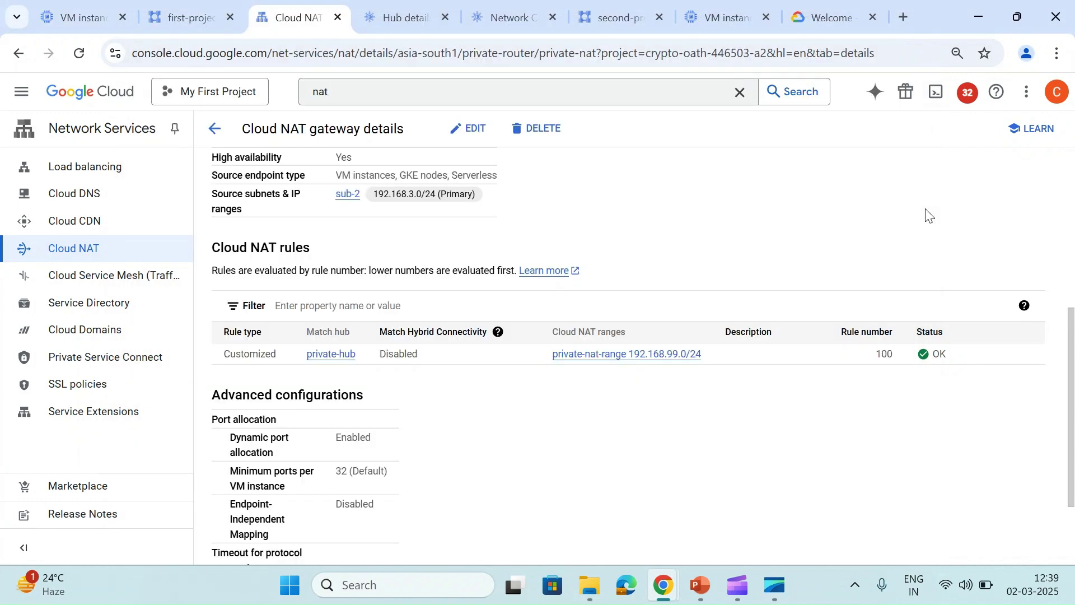
{"action": "scroll", "coordinate": [928, 216], "scroll_direction": "up", "scroll_amount": 6}
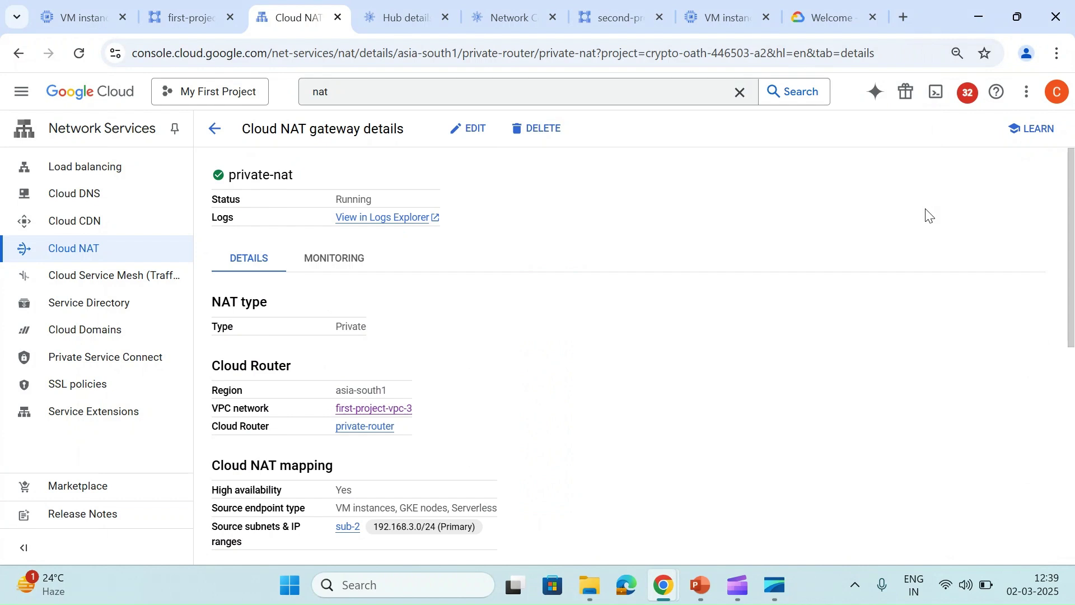
Open simple-vm-2's details in SecondProject and check its network tags and HTTP traffic firewall setting.
{"action": "left_click", "coordinate": [686, 10]}
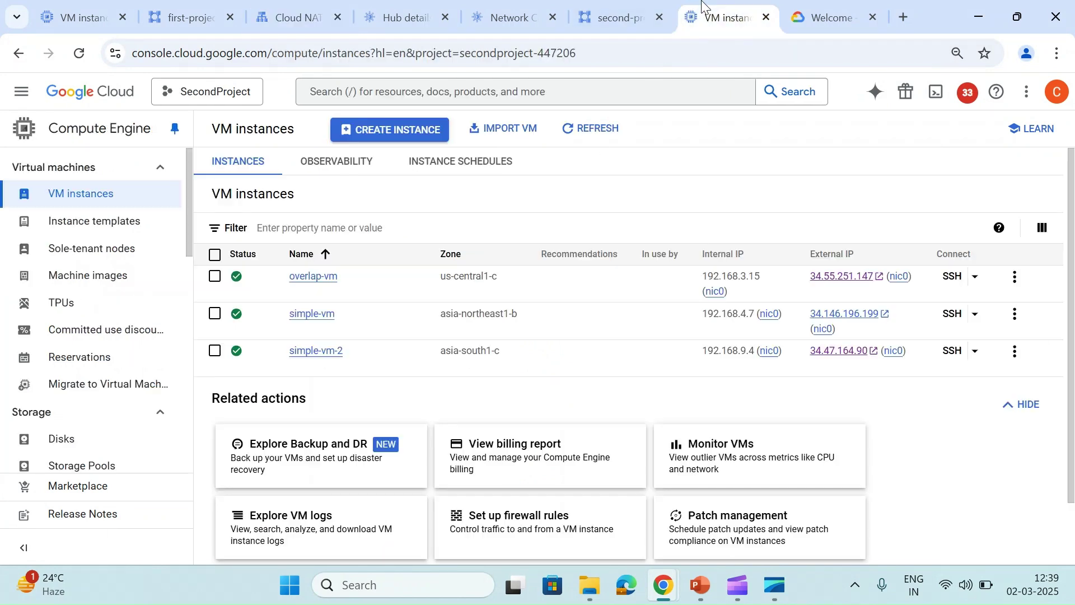
{"action": "left_click", "coordinate": [321, 357]}
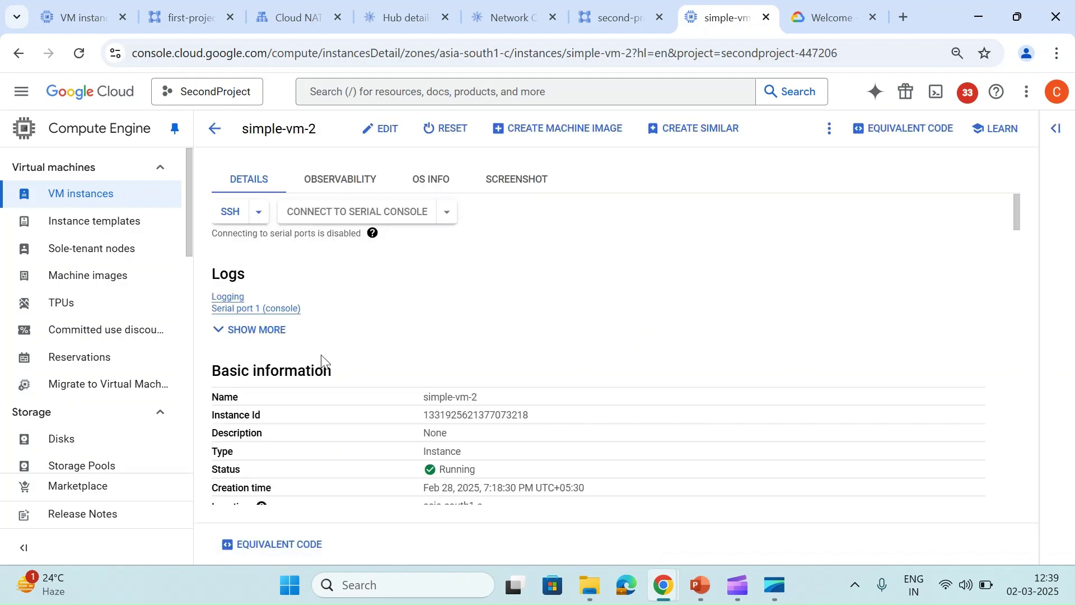
{"action": "scroll", "coordinate": [322, 363], "scroll_direction": "down", "scroll_amount": 5}
{"action": "scroll", "coordinate": [322, 363], "scroll_direction": "down", "scroll_amount": 10}
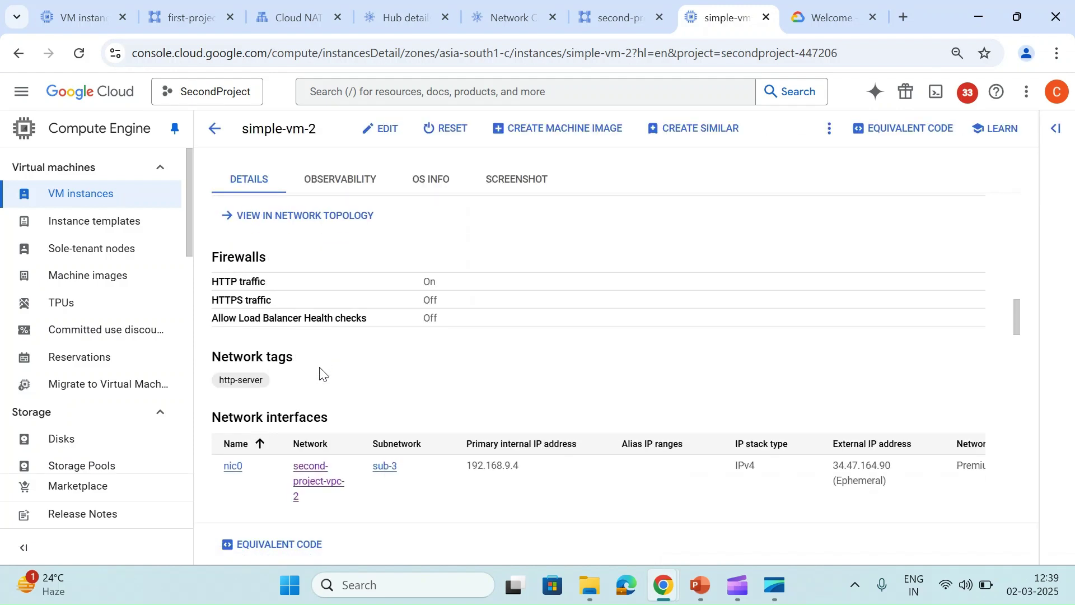
{"action": "triple_click", "coordinate": [220, 394]}
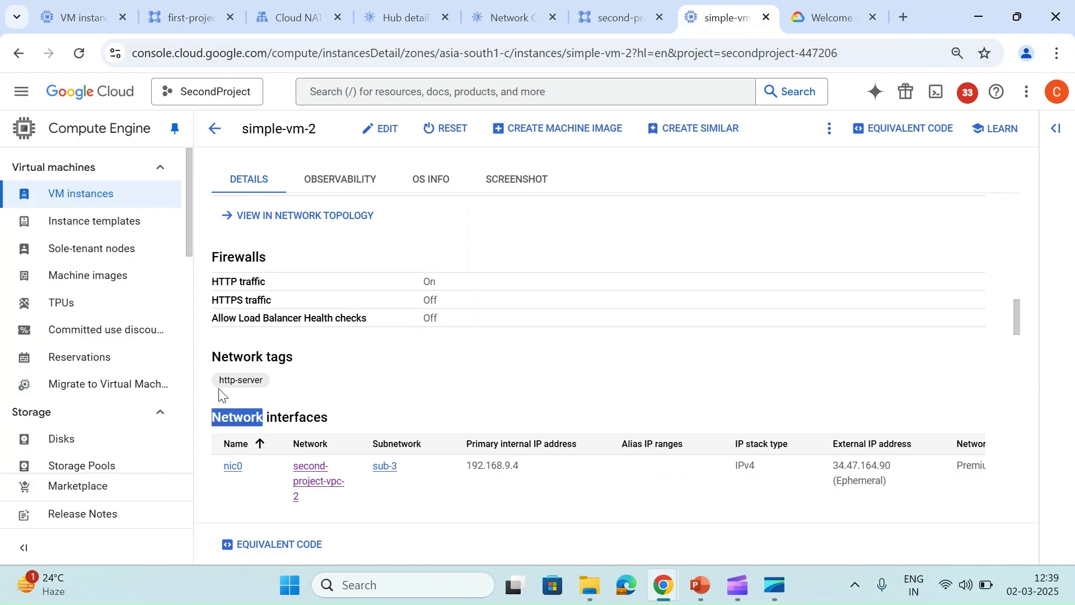
{"action": "triple_click", "coordinate": [230, 282]}
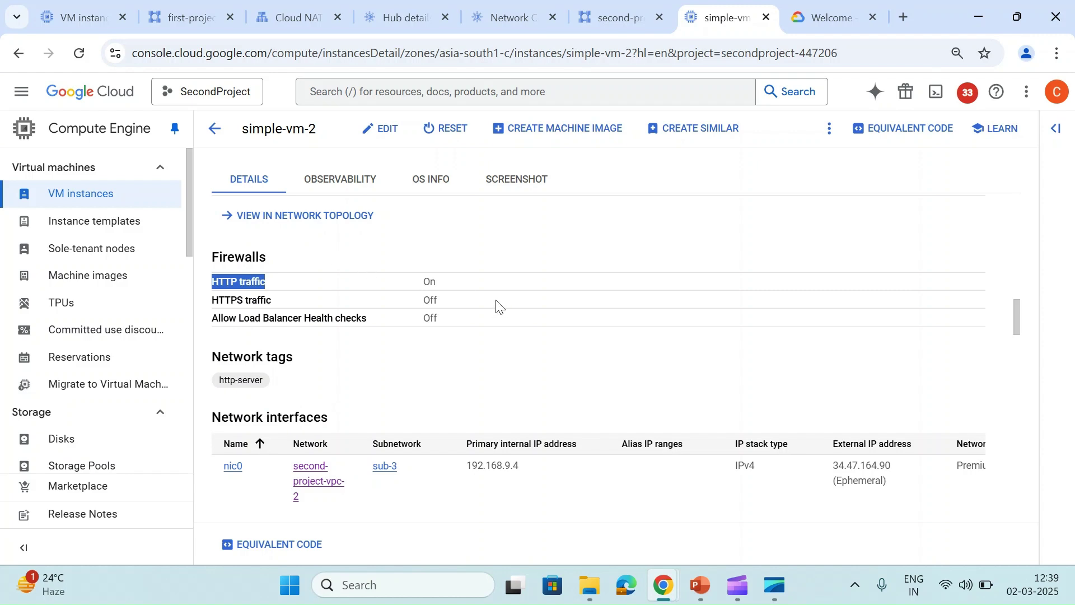
In the vm-in-first-project SSH session, rewrite the previous curl command as ping 192.168.9.4, run it, and stop it after a few seconds.
{"action": "mouse_move", "coordinate": [659, 588]}
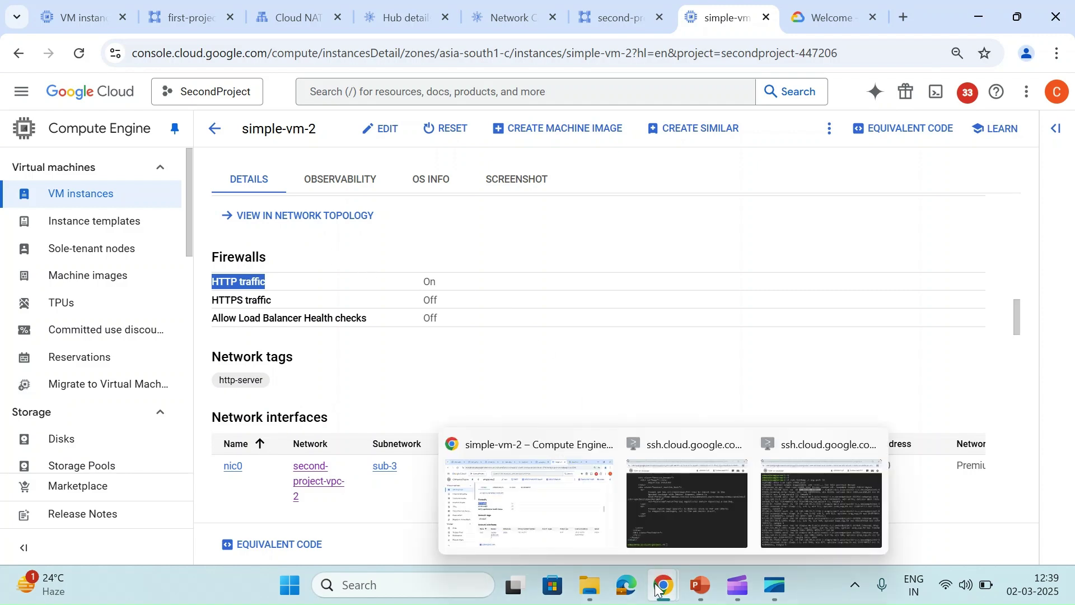
{"action": "left_click", "coordinate": [668, 526]}
{"action": "key", "text": "Return"}
{"action": "key", "text": "Return"}
{"action": "type", "text": "curl http://192.168.9.4"}
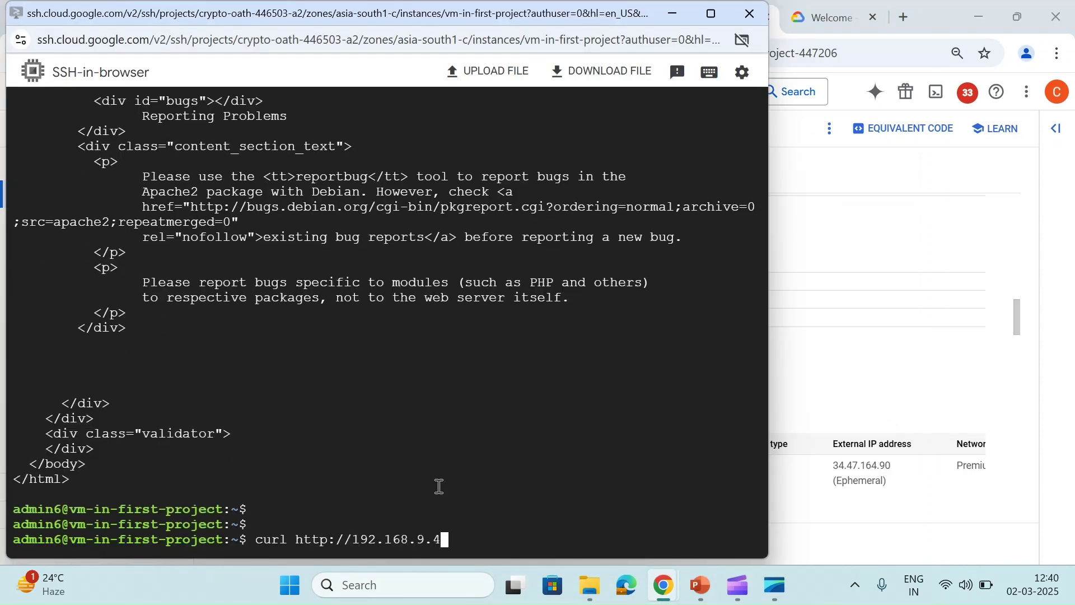
{"action": "key", "text": "Left"}
{"action": "key", "text": "Left"}
{"action": "key", "text": "Left"}
{"action": "key", "text": "Left"}
{"action": "key", "text": "Left"}
{"action": "key", "text": "Left"}
{"action": "key", "text": "Left"}
{"action": "key", "text": "Left"}
{"action": "key", "text": "Left"}
{"action": "key", "text": "Left"}
{"action": "key", "text": "Left"}
{"action": "key", "text": "Left"}
{"action": "key", "text": "Left"}
{"action": "key", "text": "Left"}
{"action": "key", "text": "Right"}
{"action": "key", "text": "Right"}
{"action": "key", "text": "Right"}
{"action": "key", "text": "BackSpace"}
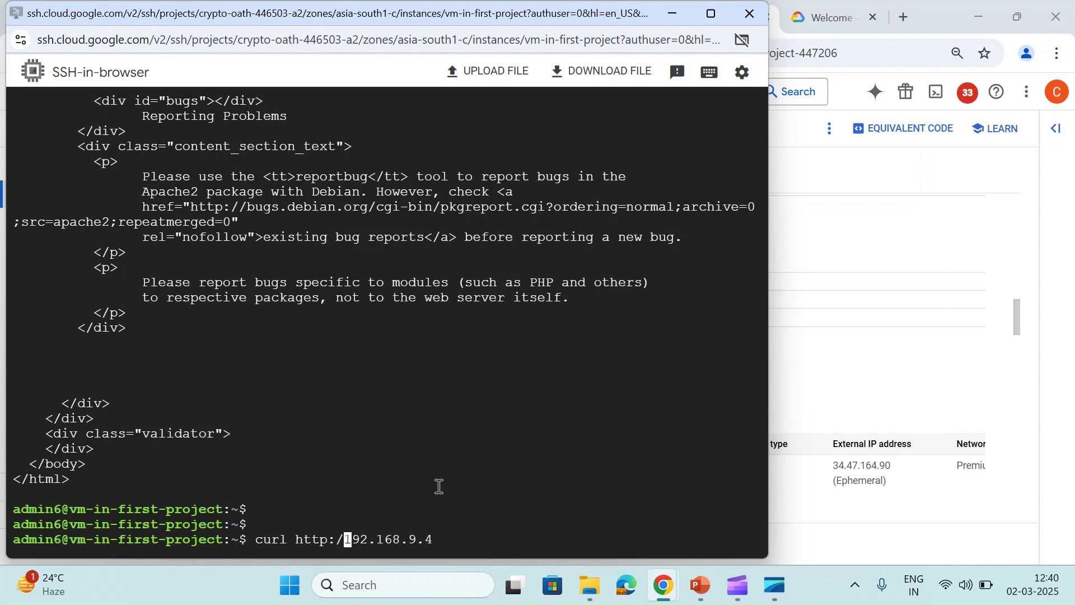
{"action": "key", "text": "BackSpace"}
{"action": "key", "text": "BackSpace"}
{"action": "key", "text": "BackSpace"}
{"action": "key", "text": "BackSpace"}
{"action": "key", "text": "BackSpace"}
{"action": "key", "text": "BackSpace"}
{"action": "key", "text": "BackSpace"}
{"action": "key", "text": "BackSpace"}
{"action": "key", "text": "BackSpace"}
{"action": "key", "text": "BackSpace"}
{"action": "key", "text": "BackSpace"}
{"action": "type", "text": "ping"}
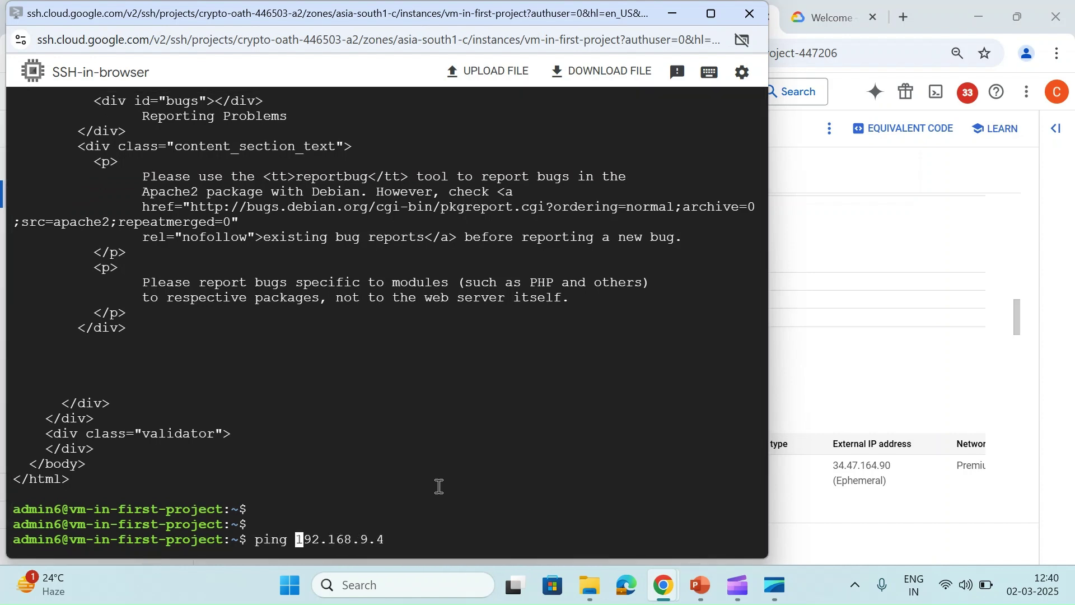
{"action": "key", "text": "Return"}
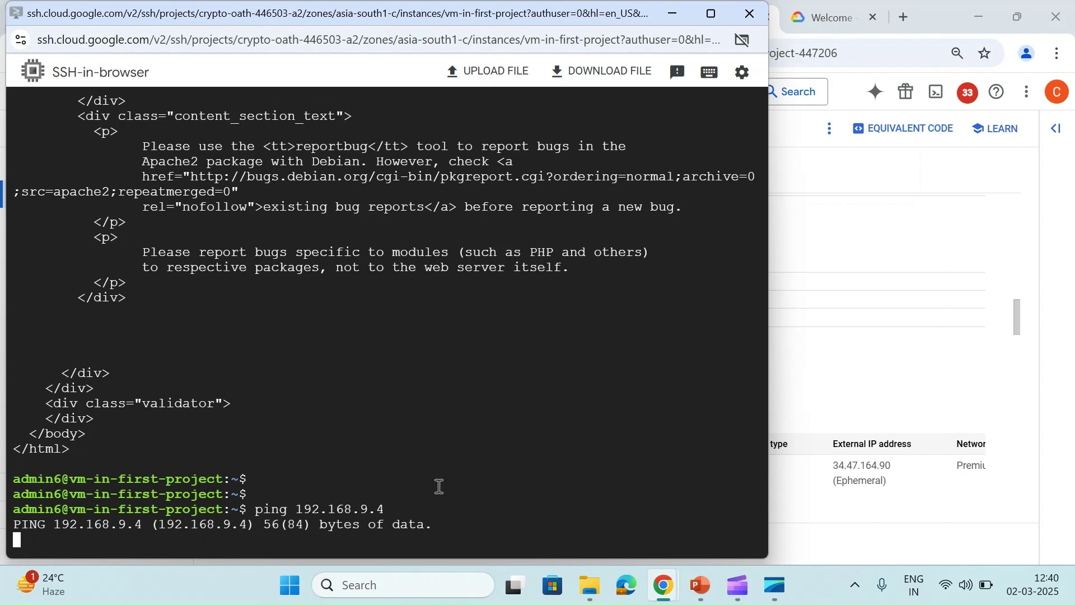
{"action": "key", "text": "ctrl+c"}
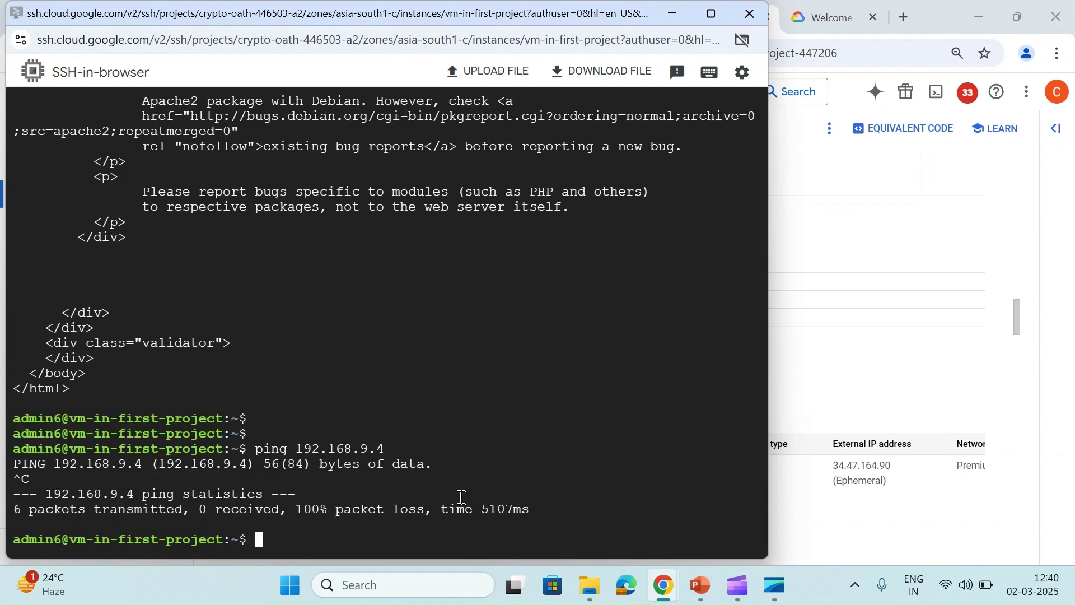
Copy test-vm's internal IP from My First Project's VM instances list.
{"action": "left_click", "coordinate": [872, 374]}
{"action": "left_click", "coordinate": [186, 6]}
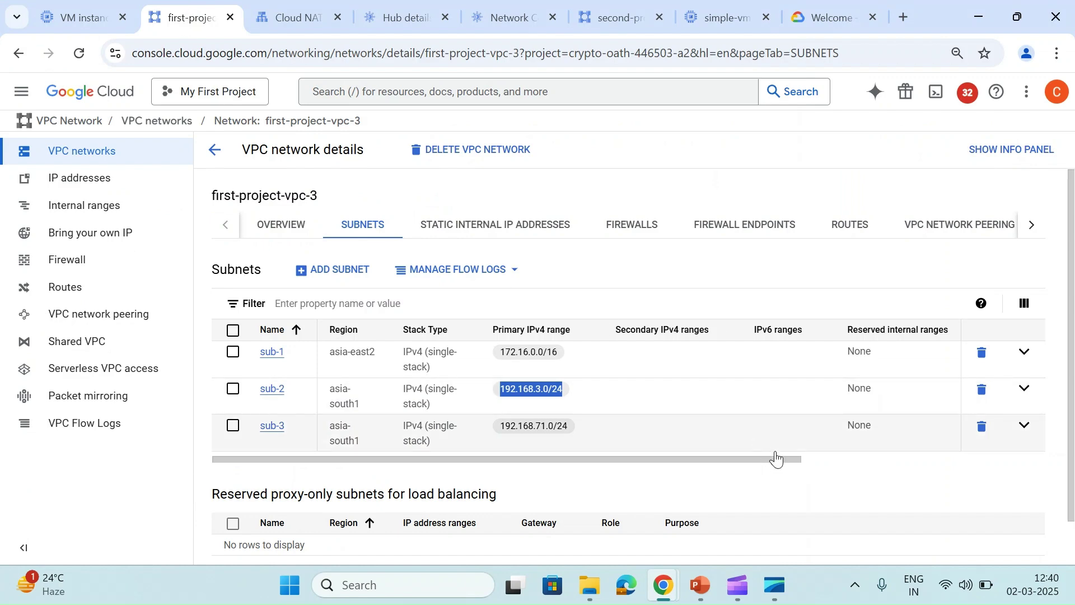
{"action": "left_click", "coordinate": [54, 8]}
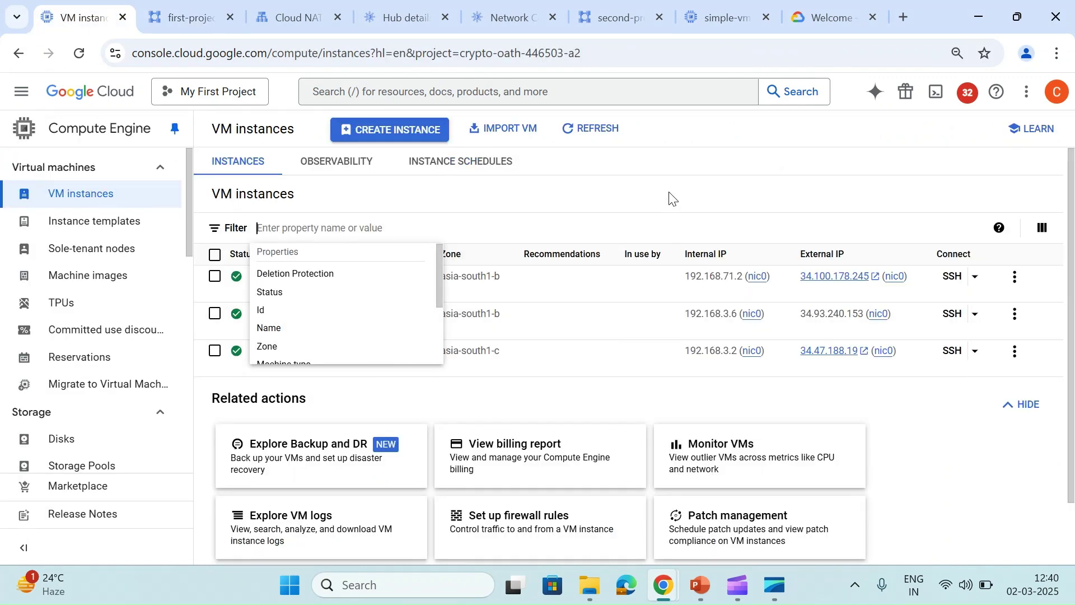
{"action": "left_click", "coordinate": [607, 233]}
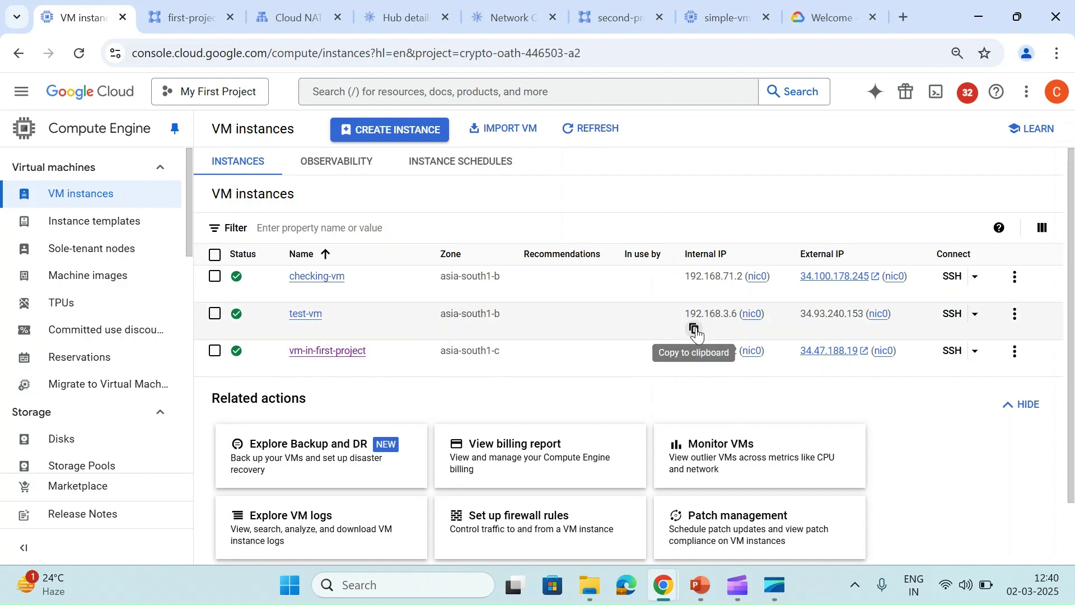
{"action": "left_click", "coordinate": [694, 328]}
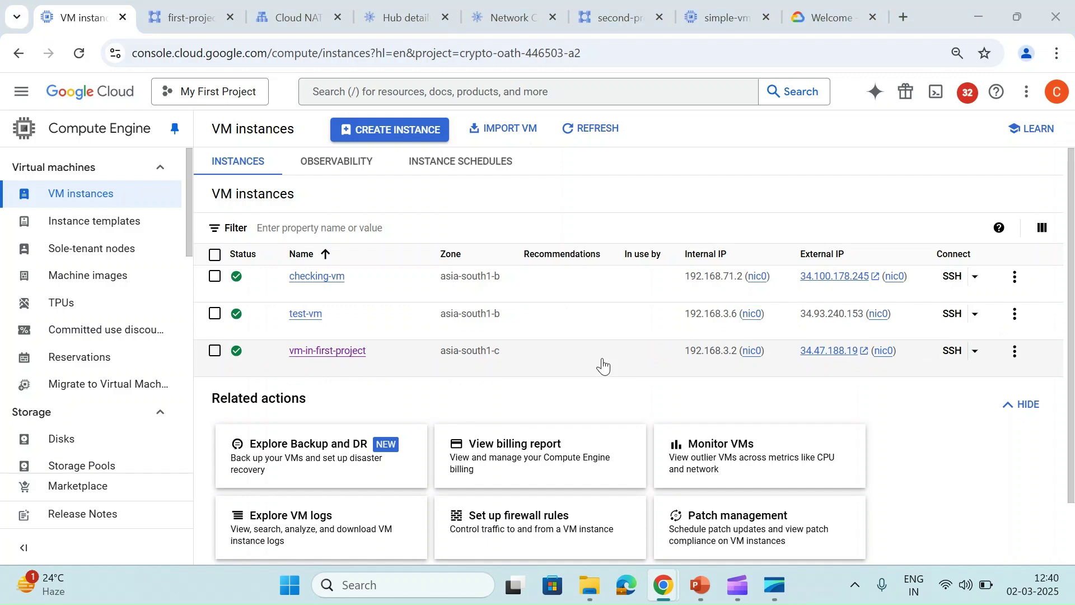
Run ping 192.168.3.6 in the vm-in-first-project SSH session and stop it after a few replies.
{"action": "key", "text": "alt+Tab"}
{"action": "type", "text": "ping"}
{"action": "key", "text": "ctrl+v"}
{"action": "key", "text": "Return"}
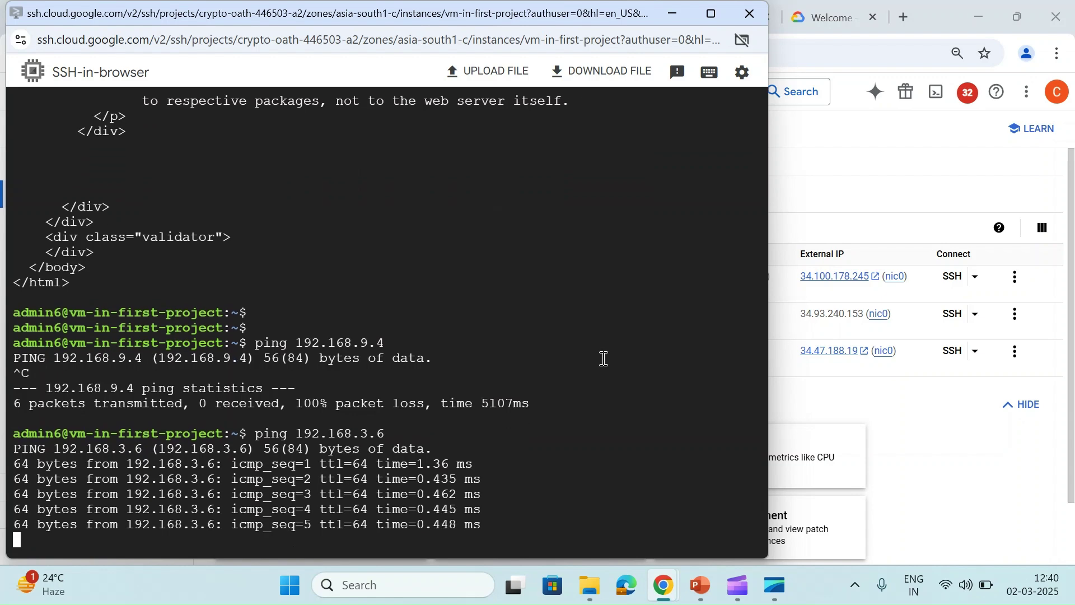
{"action": "key", "text": "ctrl+c"}
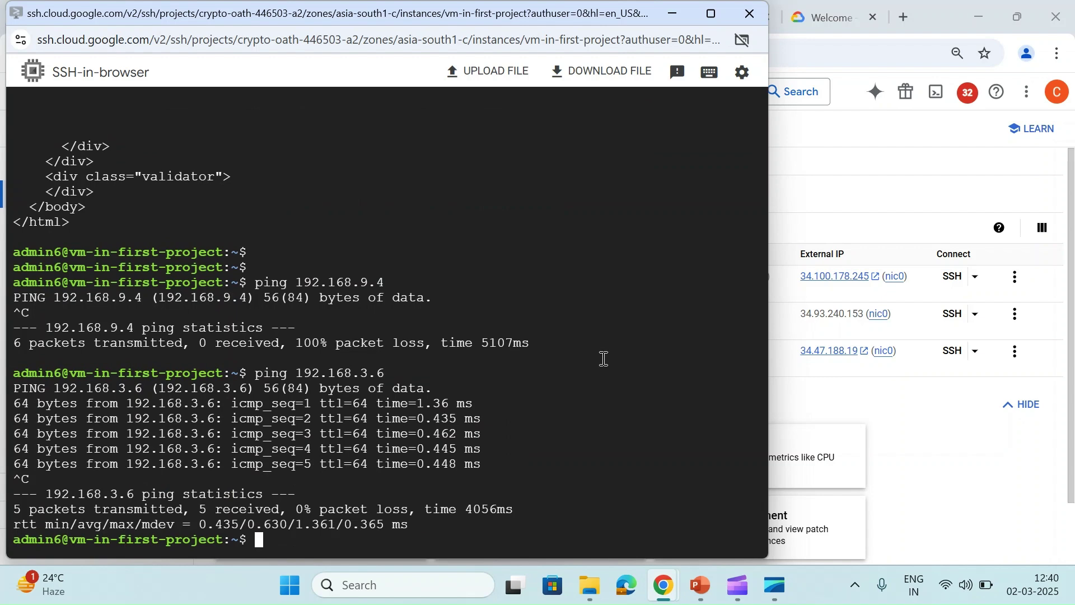
Switch to PowerPoint, present the Network Connectivity Center spokes slide with the laser pointer, and go back to the Private NAT slide.
{"action": "left_click", "coordinate": [825, 174]}
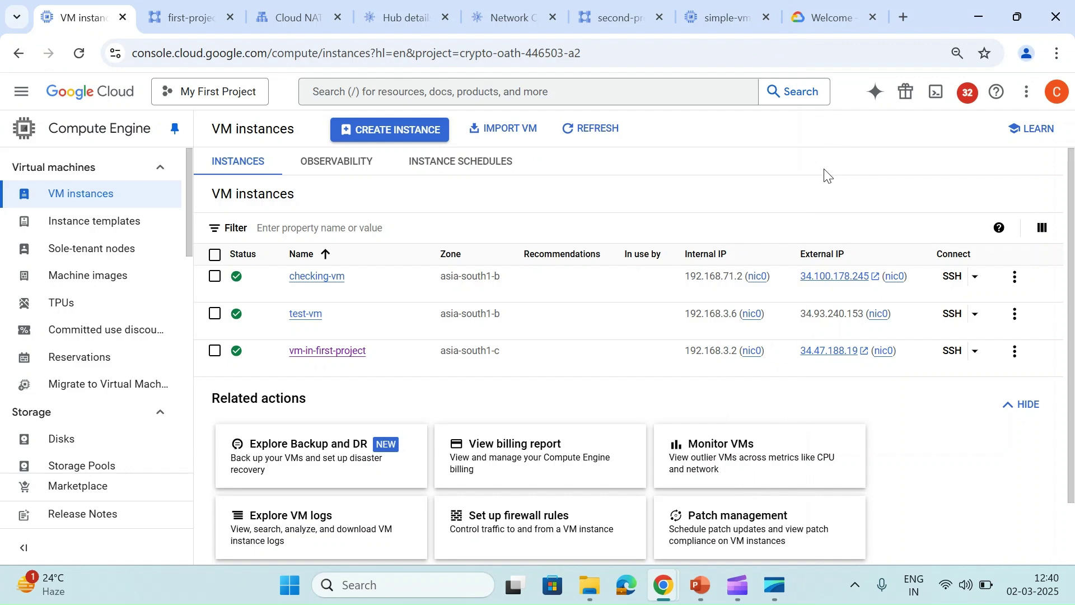
{"action": "left_click", "coordinate": [700, 585]}
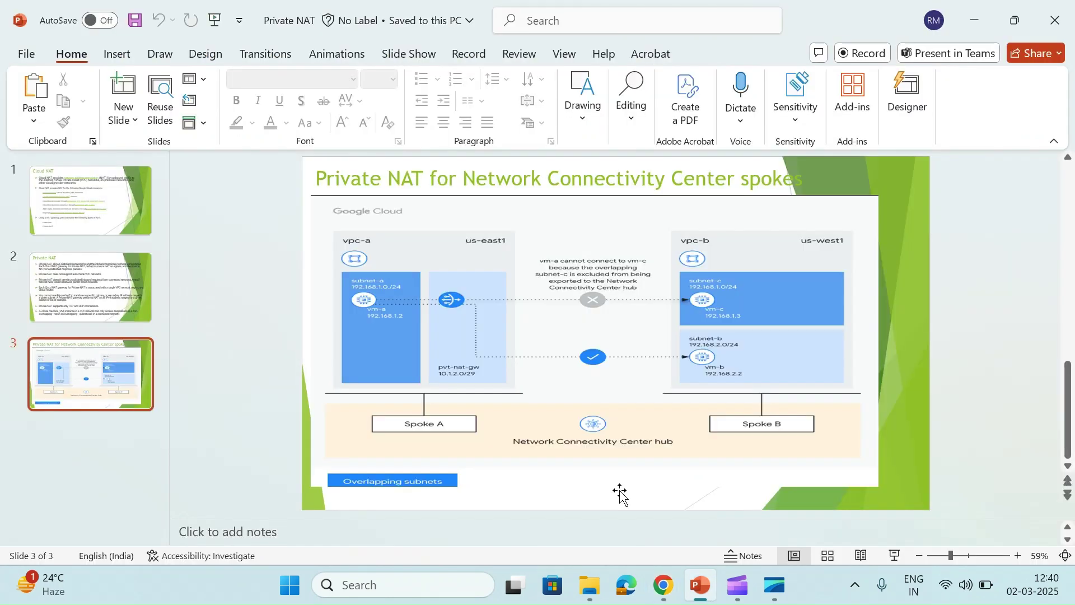
{"action": "left_click", "coordinate": [904, 559]}
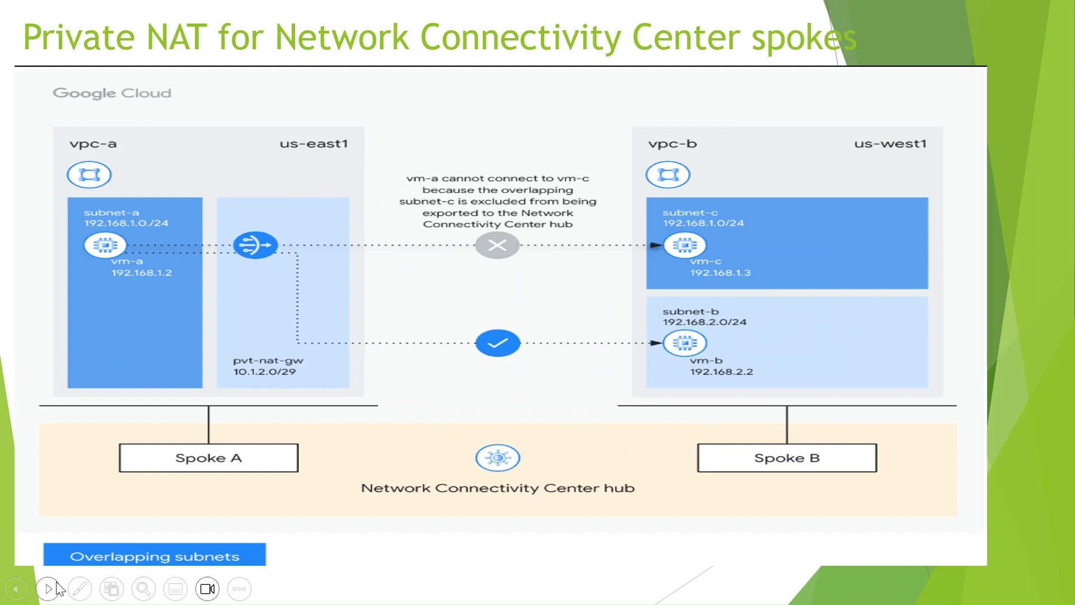
{"action": "left_click", "coordinate": [79, 589]}
{"action": "left_click", "coordinate": [59, 417]}
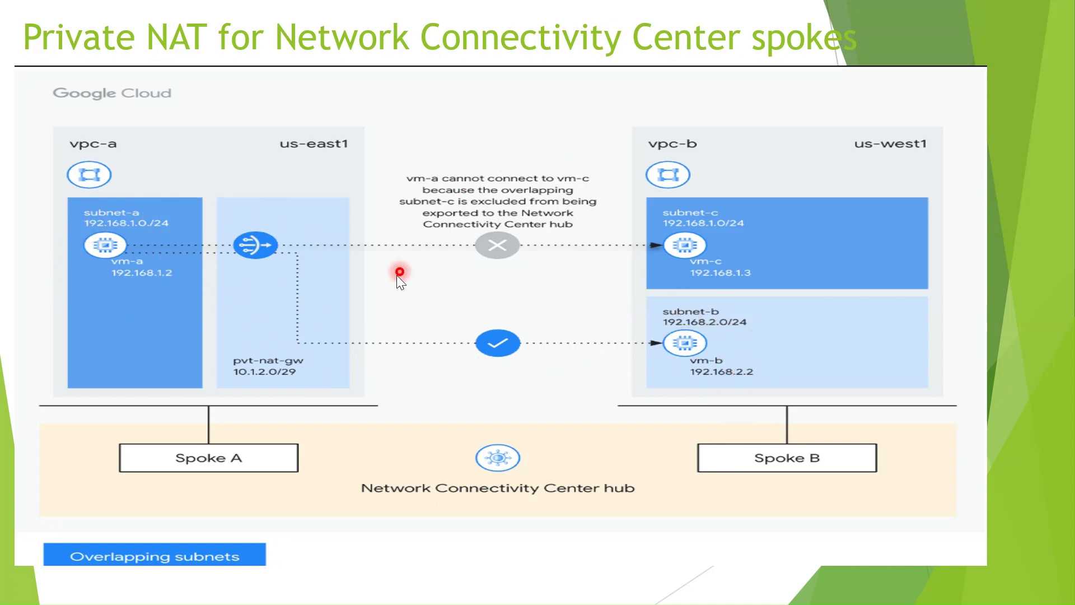
{"action": "key", "text": "Right"}
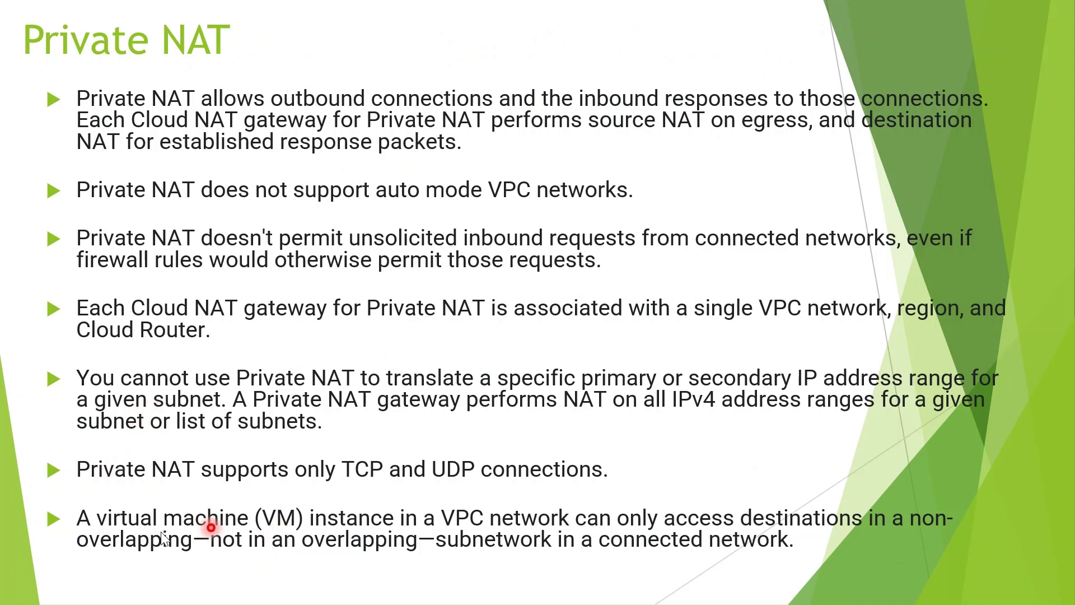